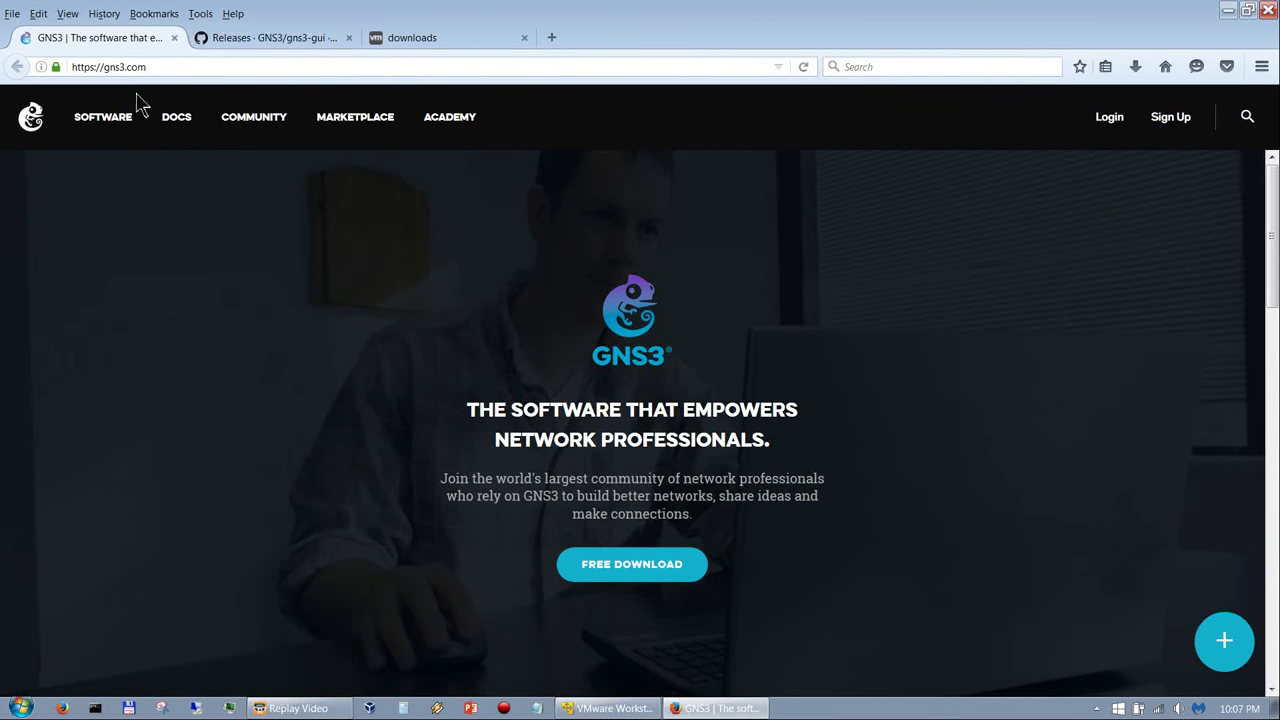
Step: View the GNS3 software download page and the GNS3/gns3-gui releases page on GitHub, selecting the releases page address
left_click(106, 121)
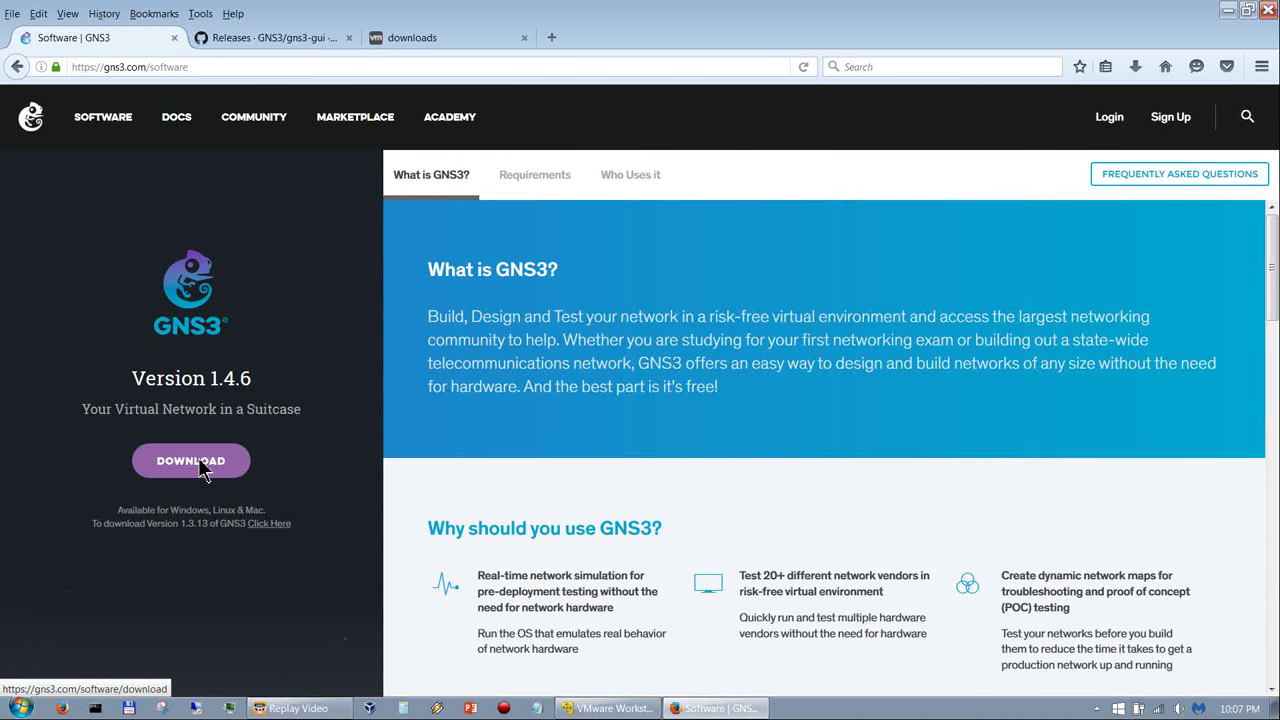
left_click(264, 33)
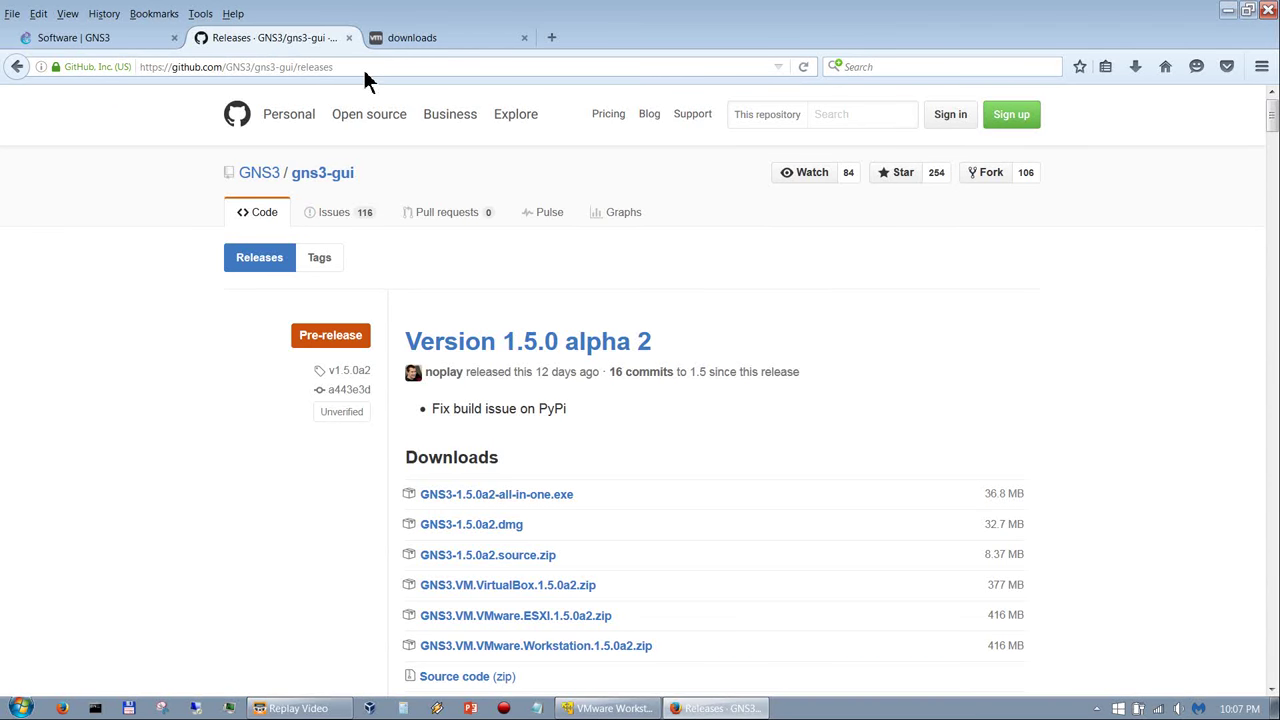
left_click_drag(364, 68, 140, 68)
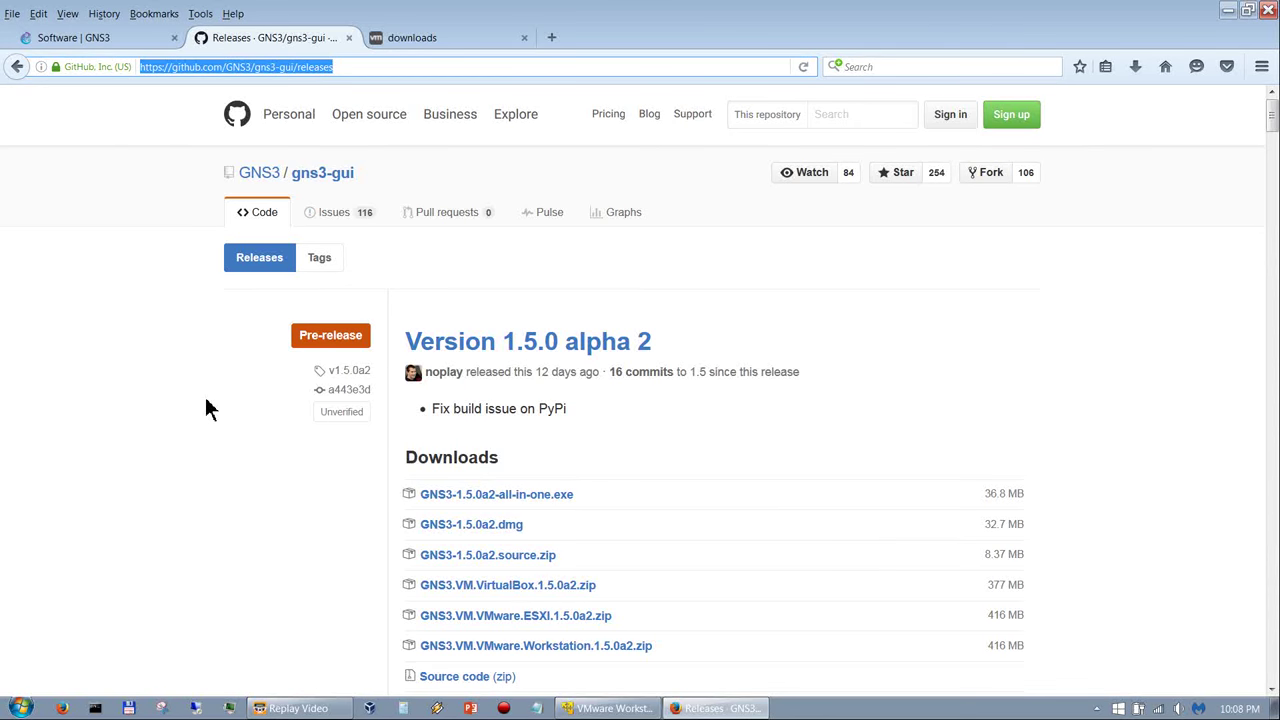
Step: Find the Version 1.4.6 downloads on the releases page and highlight GNS3-1.4.6-all-in-one.exe and GNS3.VM.VMware.Workstation.1.4.6.zip in turn
scroll(206, 400, "down", 1)
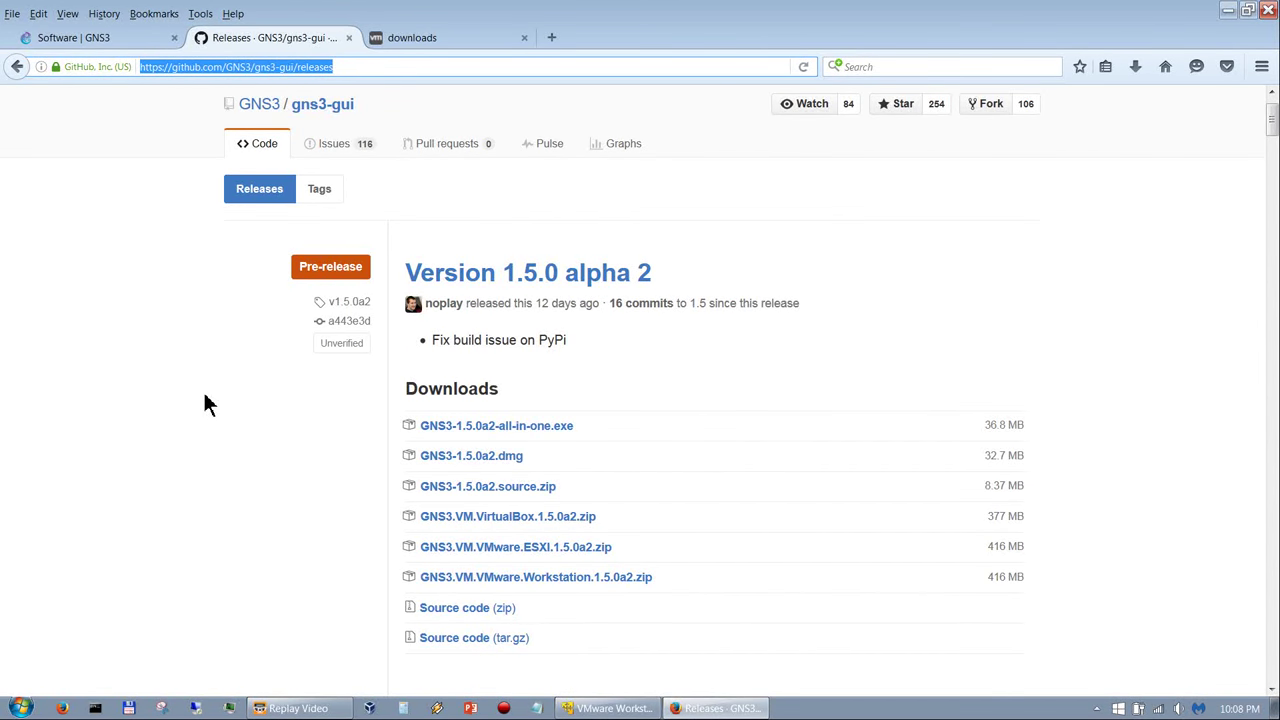
scroll(204, 397, "down", 10)
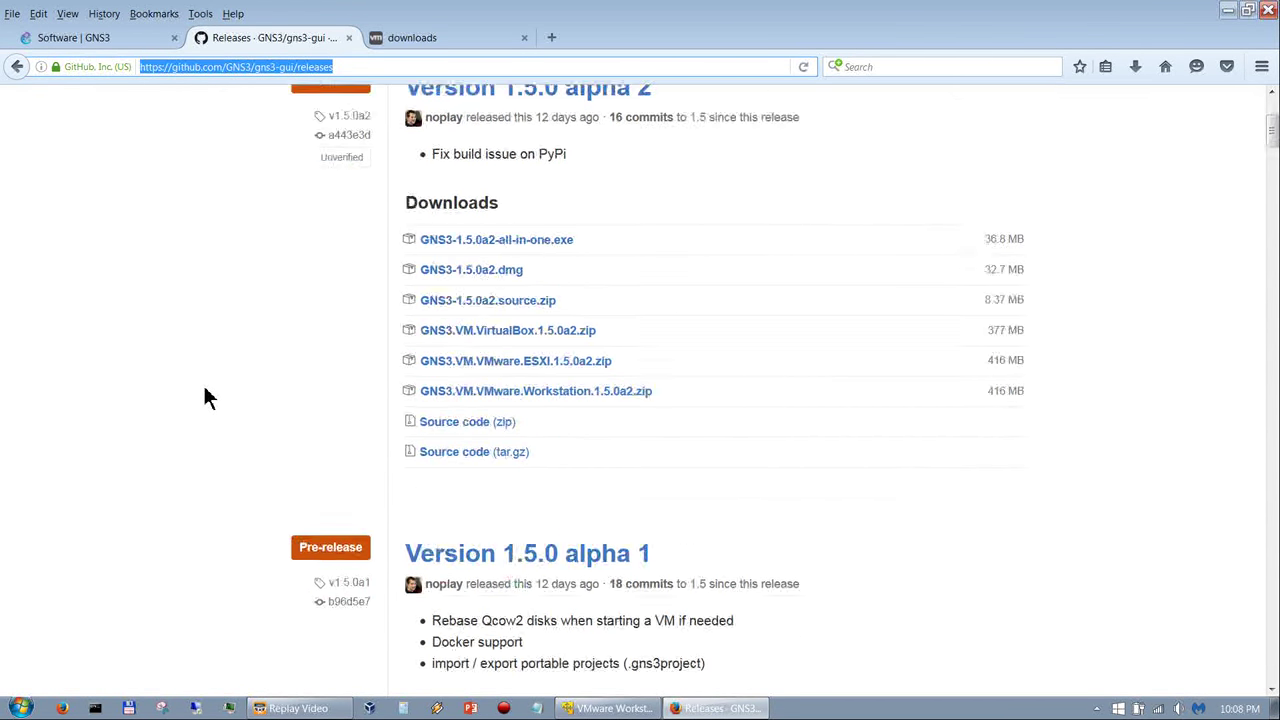
scroll(204, 397, "down", 4)
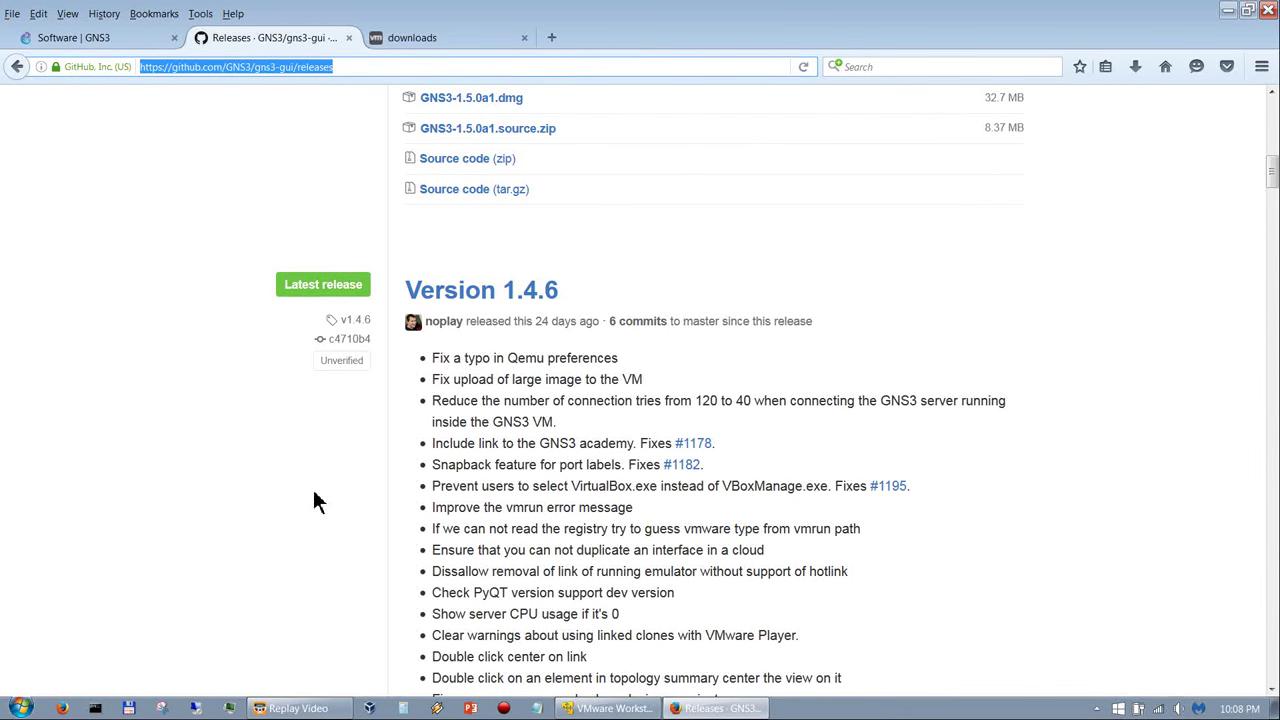
scroll(313, 488, "down", 8)
scroll(314, 491, "down", 5)
scroll(314, 491, "up", 4)
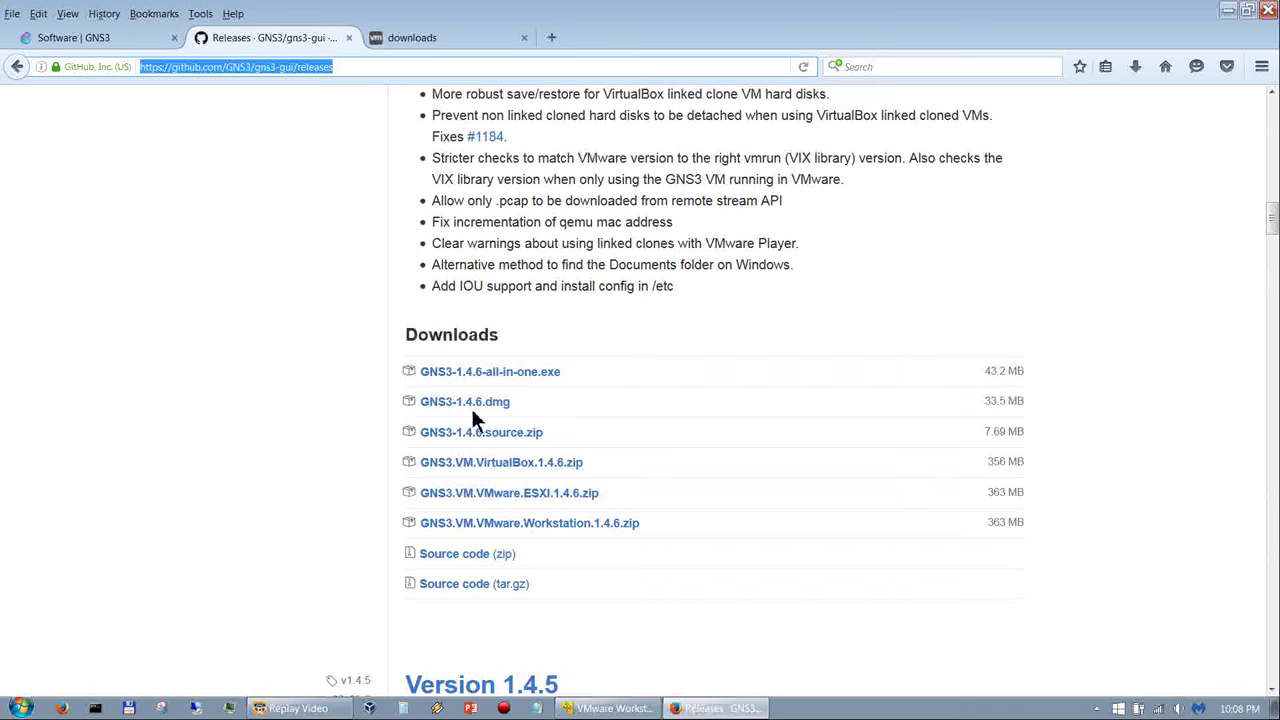
scroll(600, 370, "down", 1)
left_click_drag(600, 376, 477, 373)
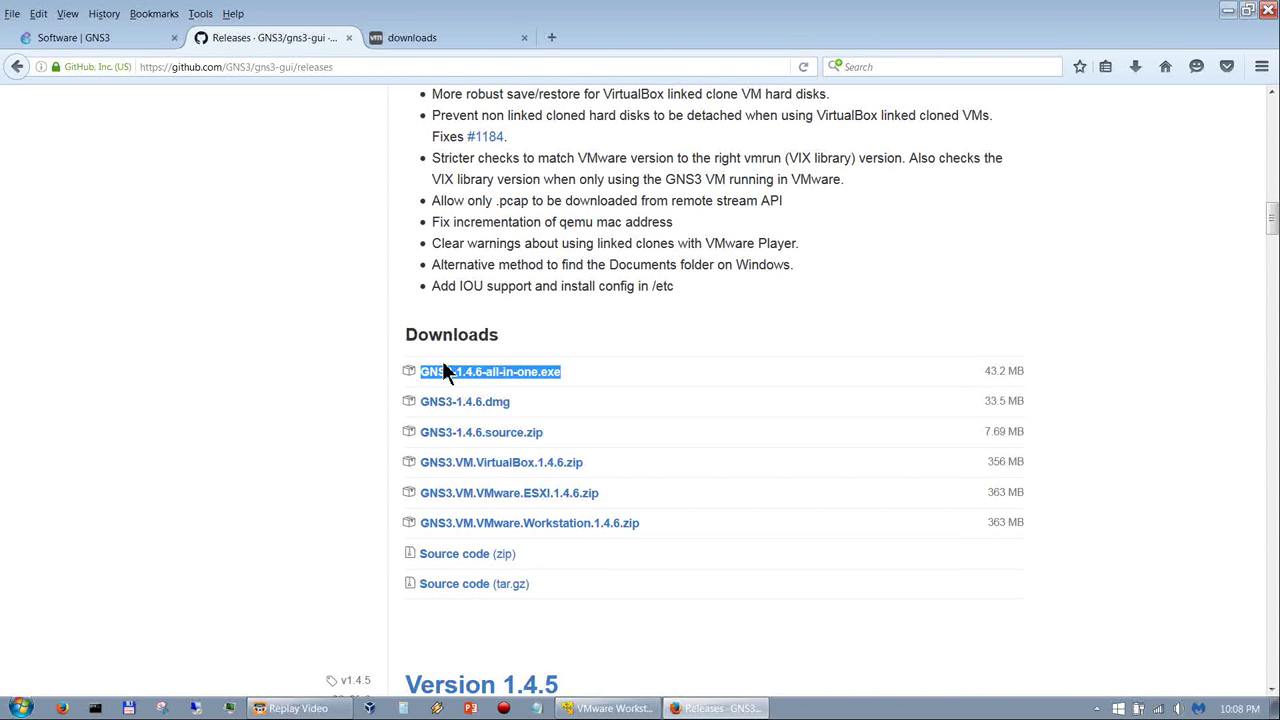
left_click_drag(645, 519, 423, 528)
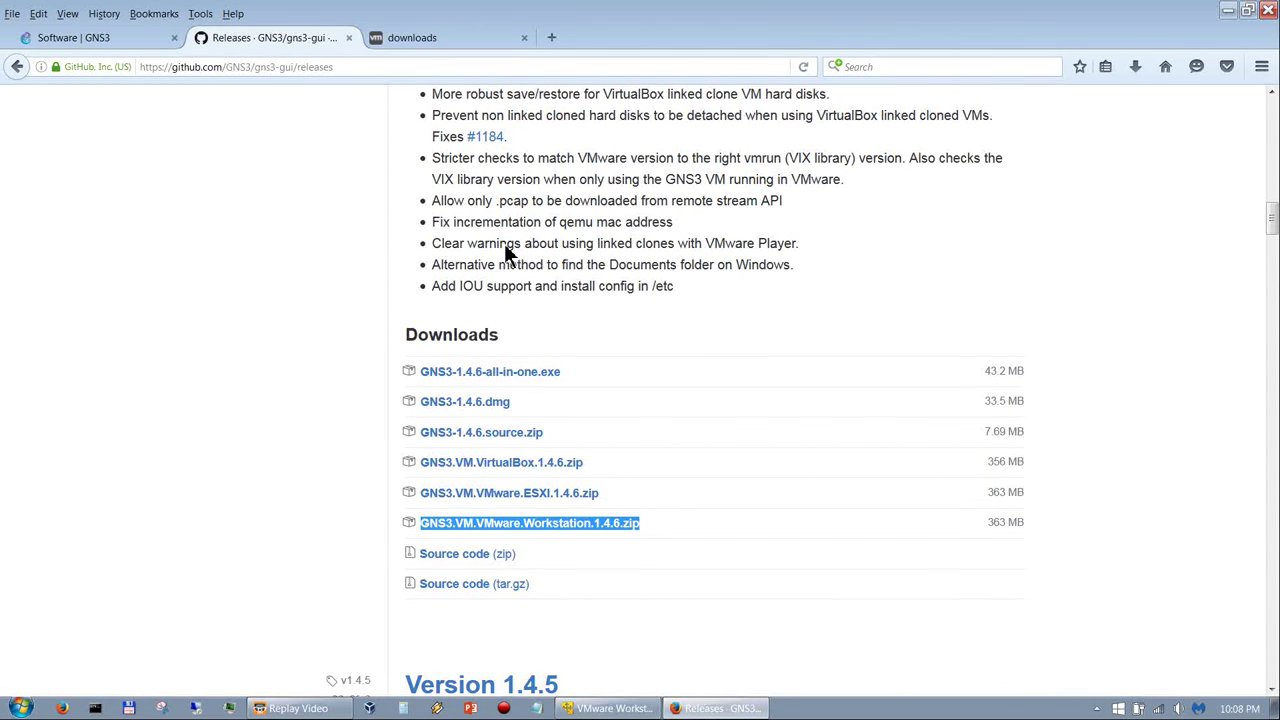
Step: Find the VMware Workstation Player product download on the VMware All Downloads page
left_click(447, 52)
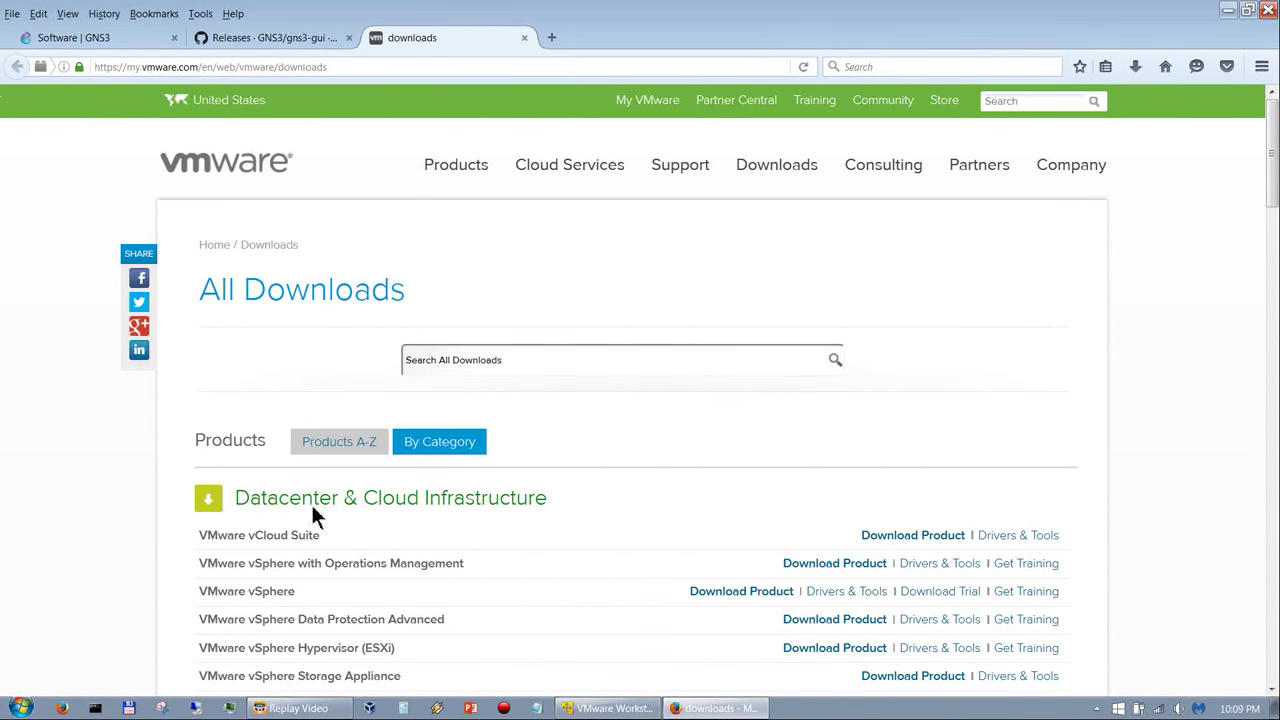
scroll(314, 514, "down", 20)
scroll(330, 518, "down", 6)
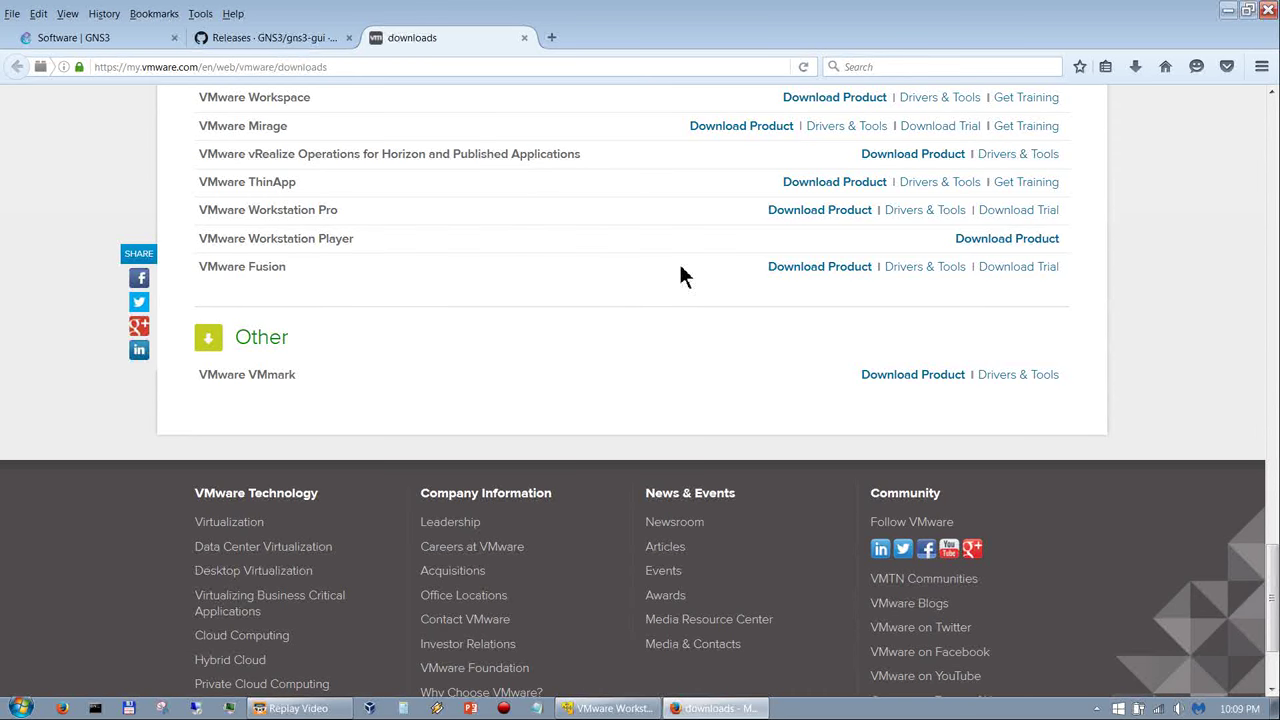
left_click_drag(1272, 625, 1272, 150)
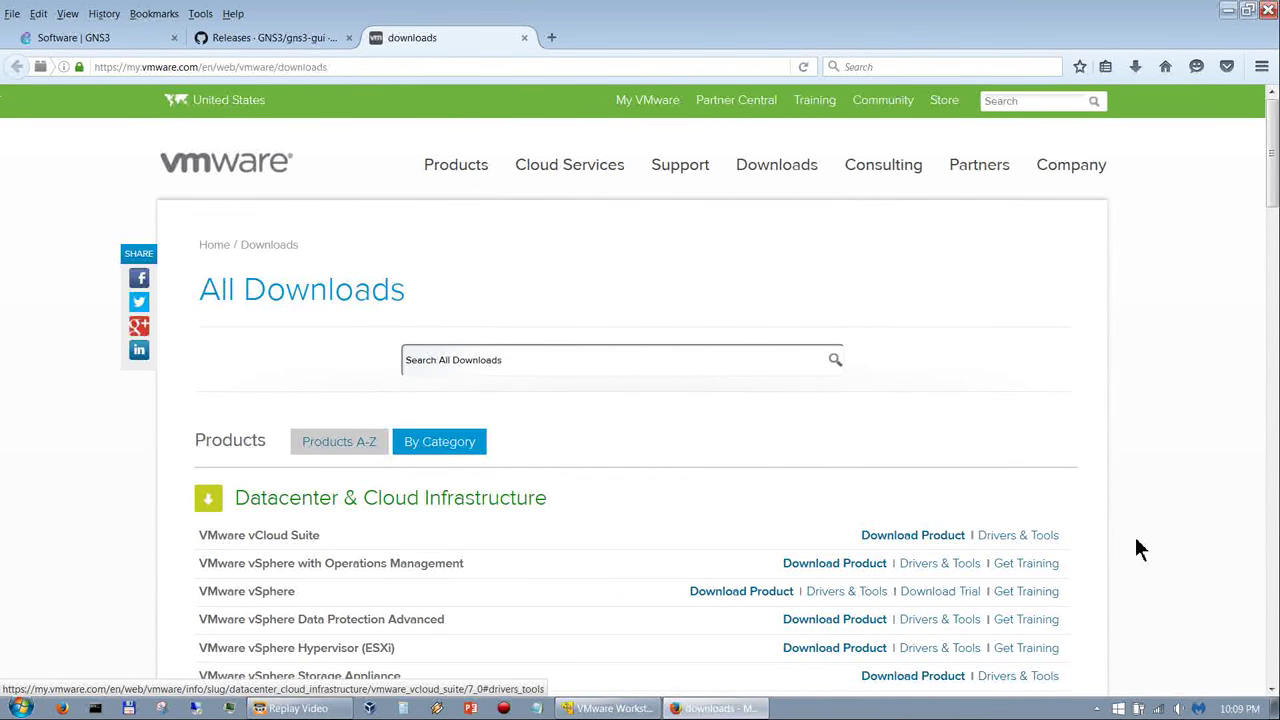
scroll(1266, 543, "down", 15)
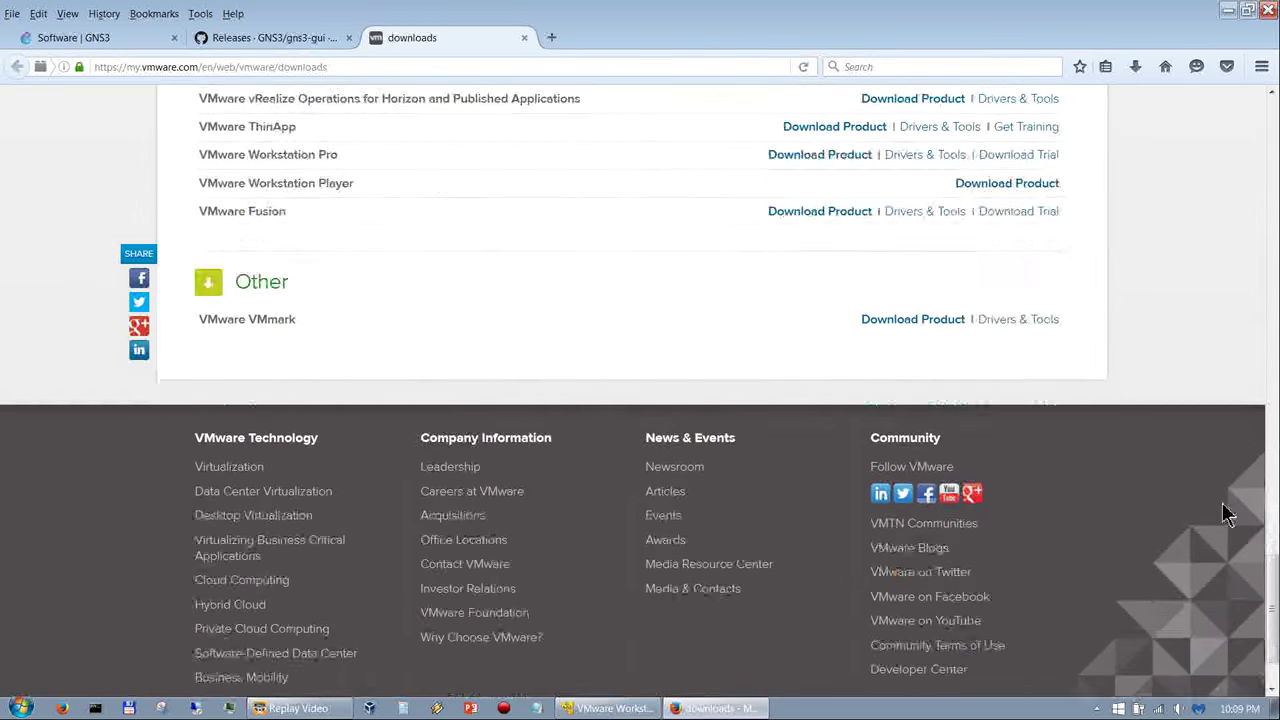
scroll(1163, 543, "up", 5)
scroll(846, 670, "down", 3)
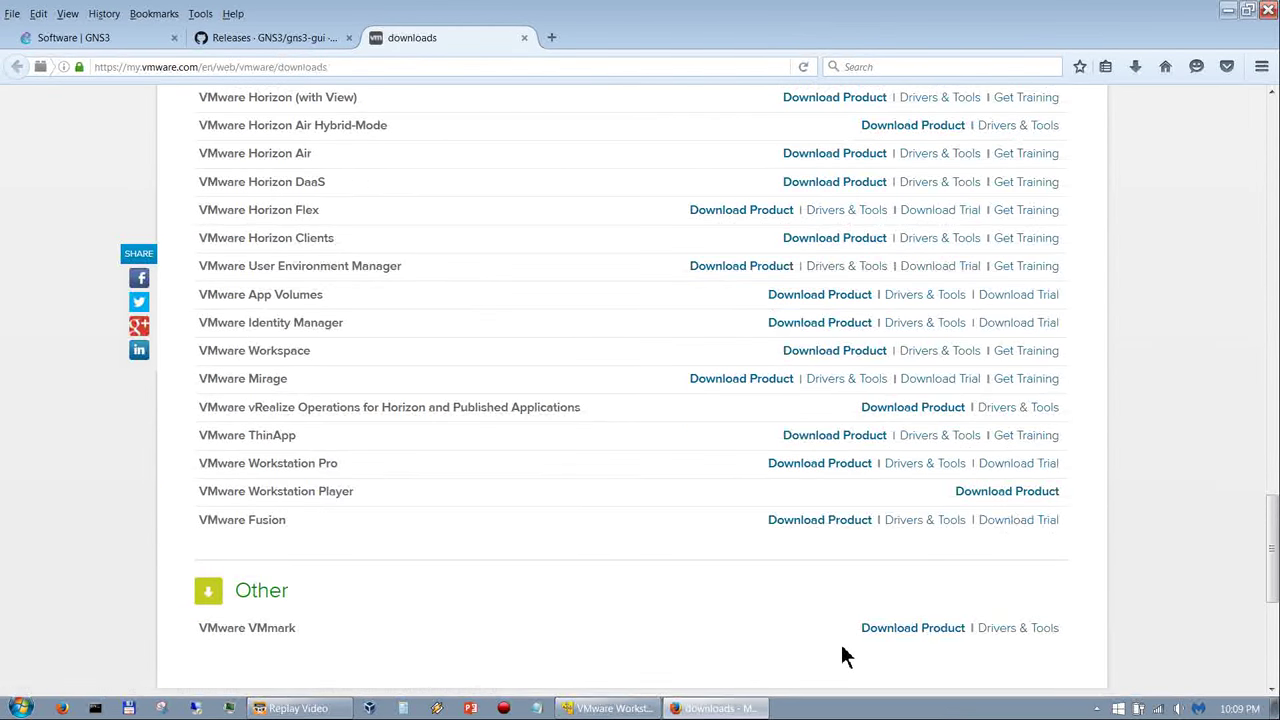
left_click(1007, 491)
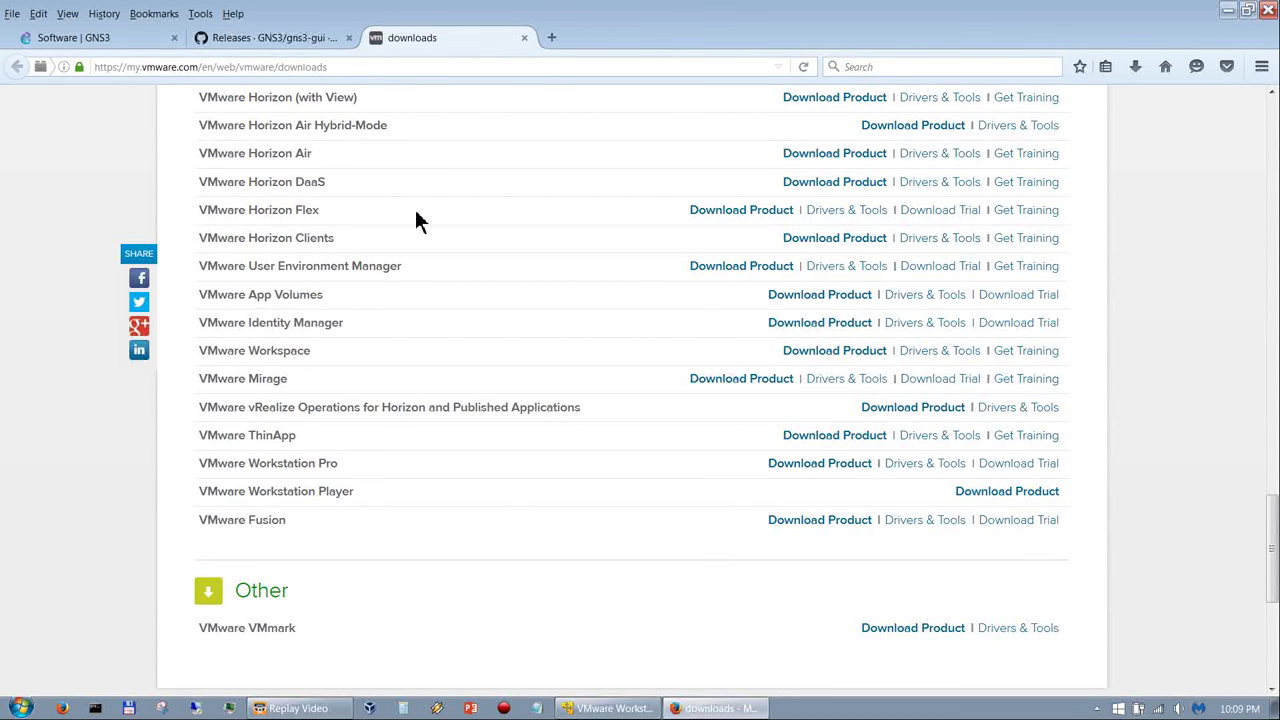
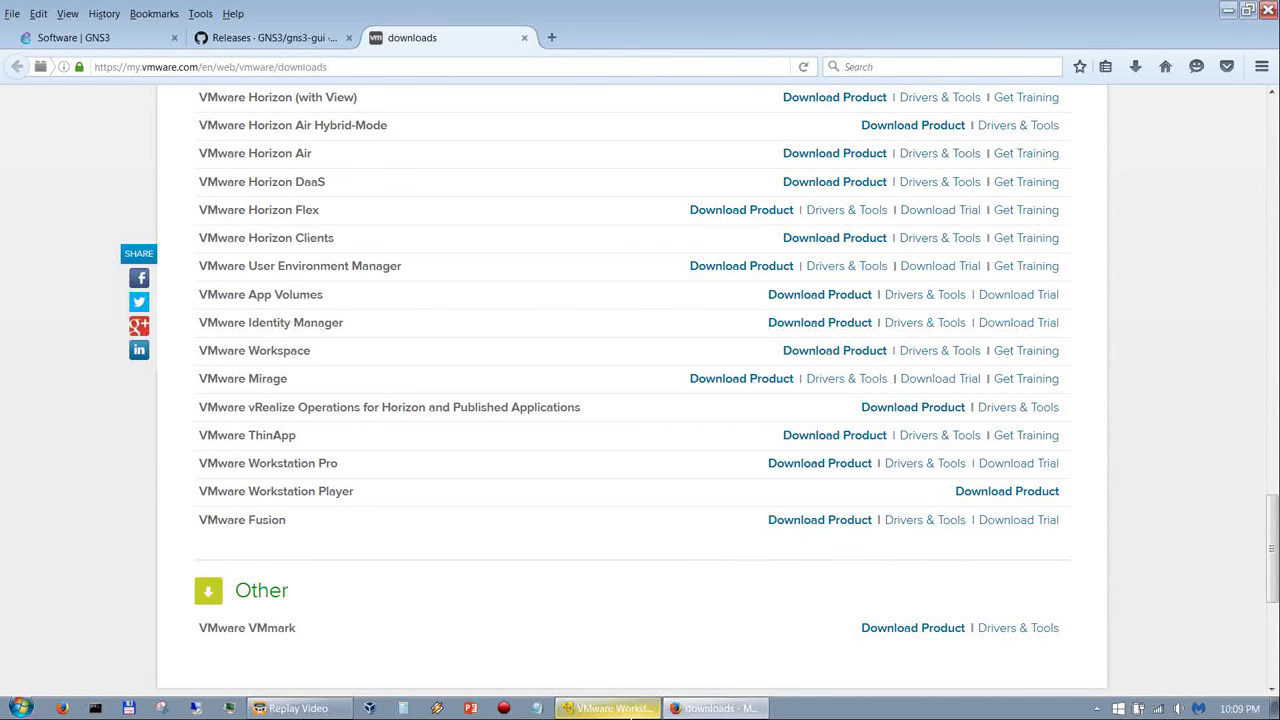
Step: Switch to VMware Workstation 12 Player with the browser minimized, and select the GNS3 VM OVA file in the GNS3 Images folder
left_click(630, 710)
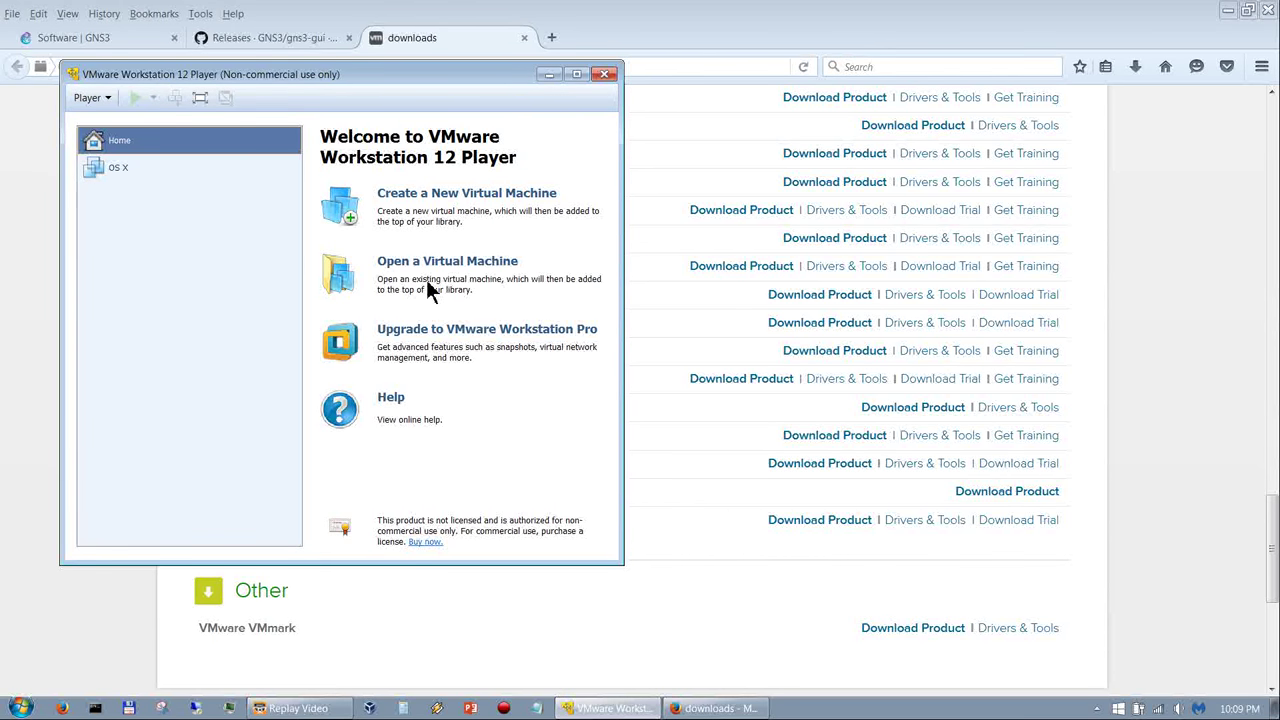
left_click(1230, 11)
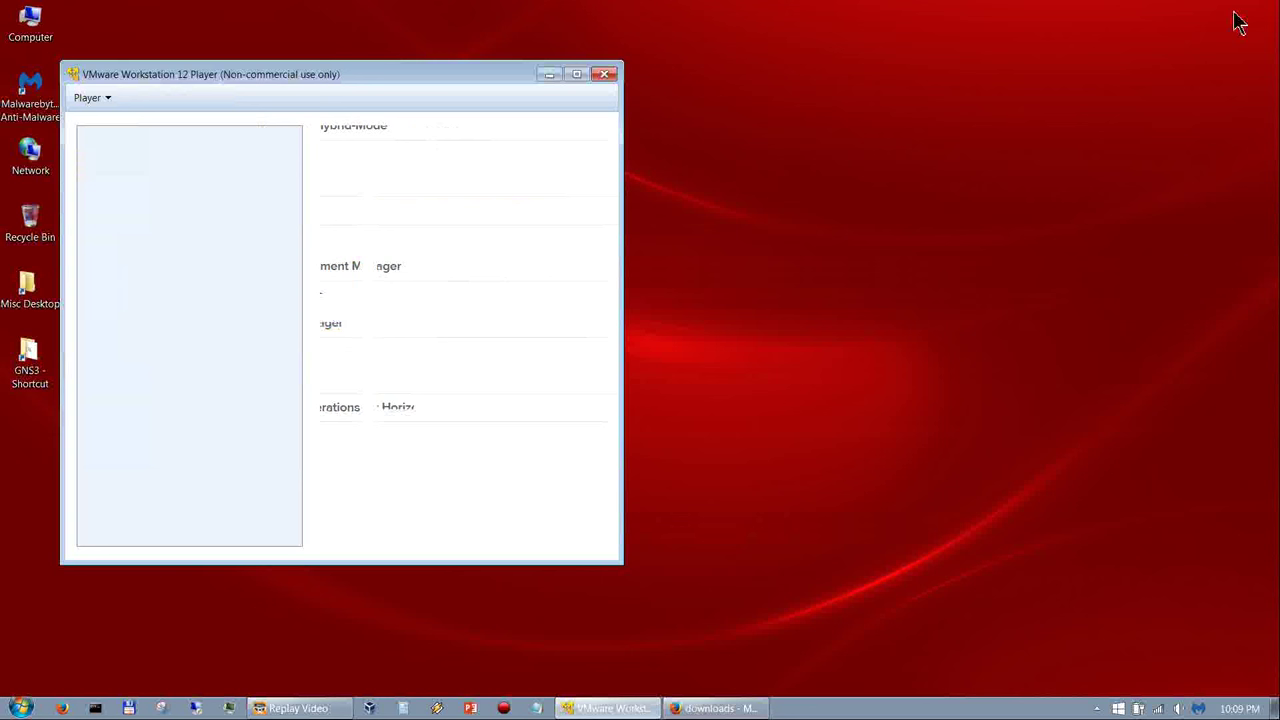
left_click(30, 368)
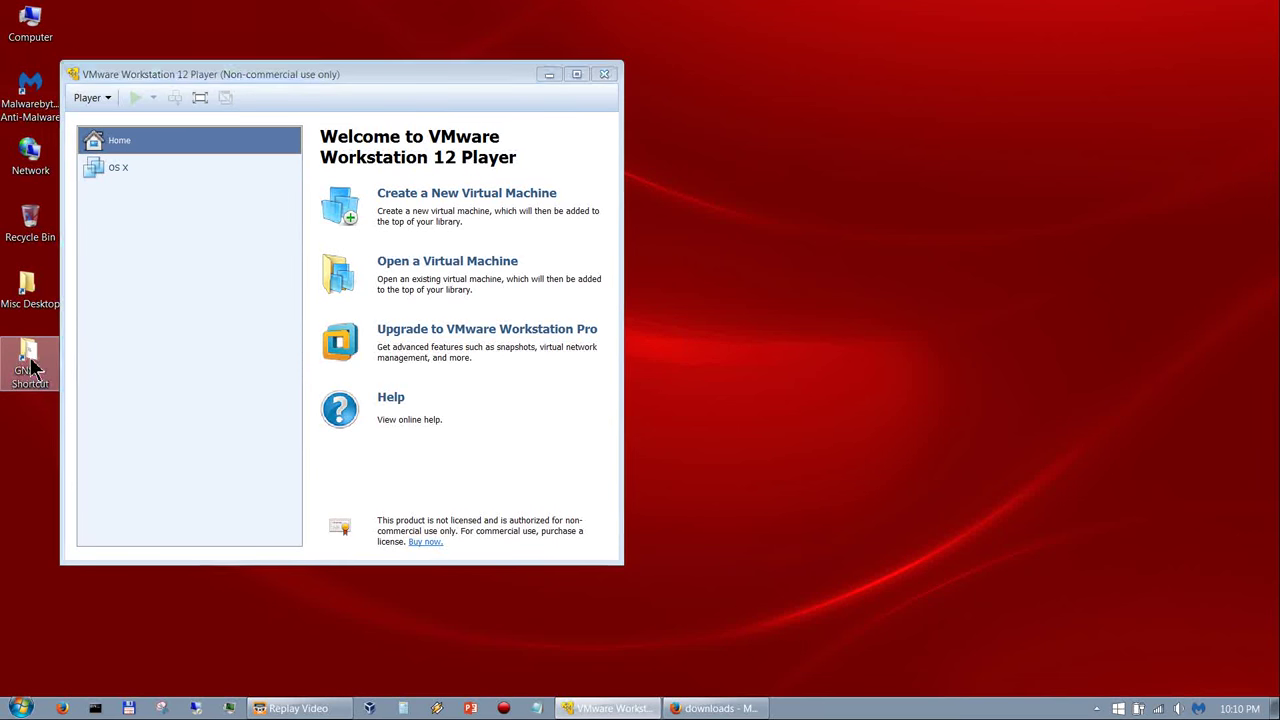
double_click(30, 368)
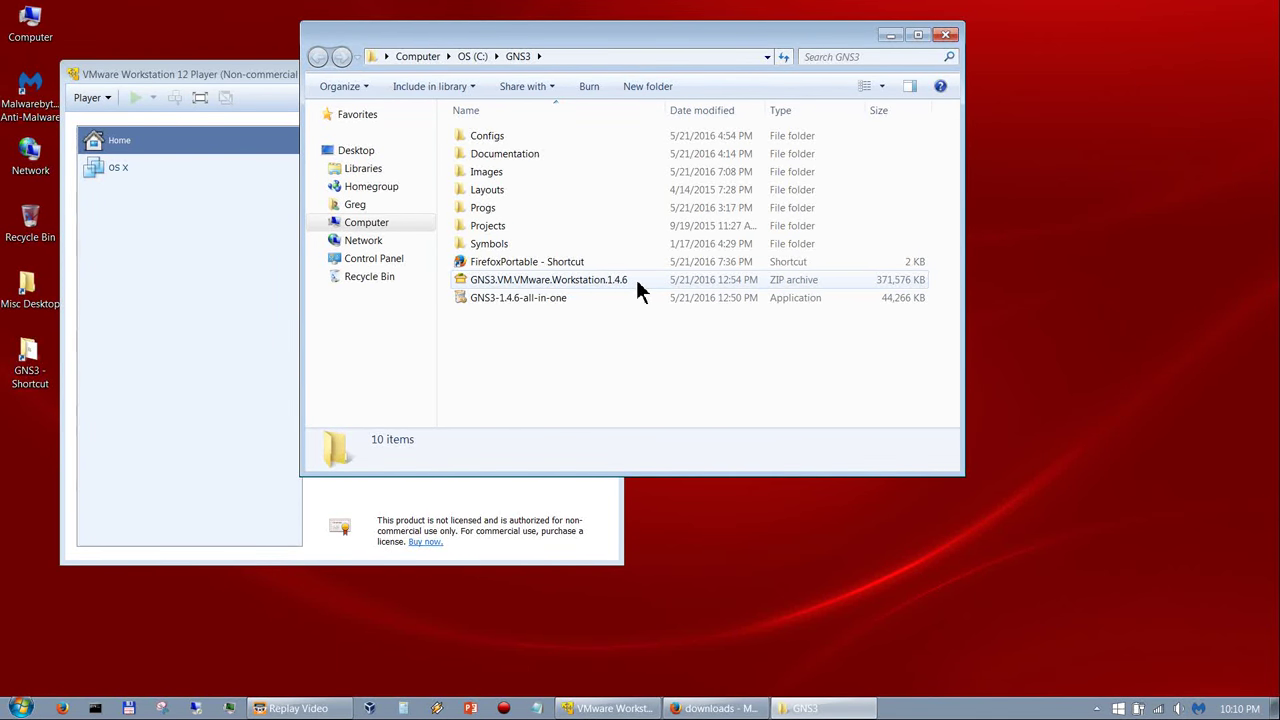
left_click(482, 172)
double_click(482, 172)
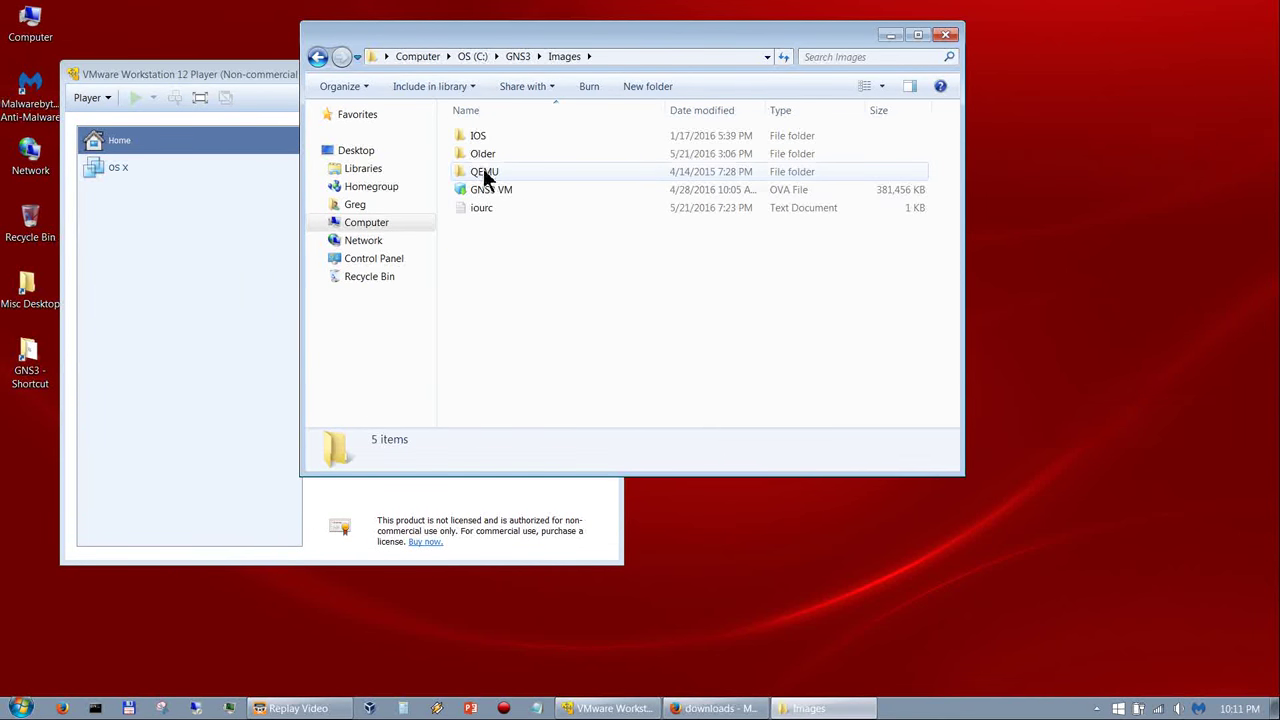
left_click(482, 194)
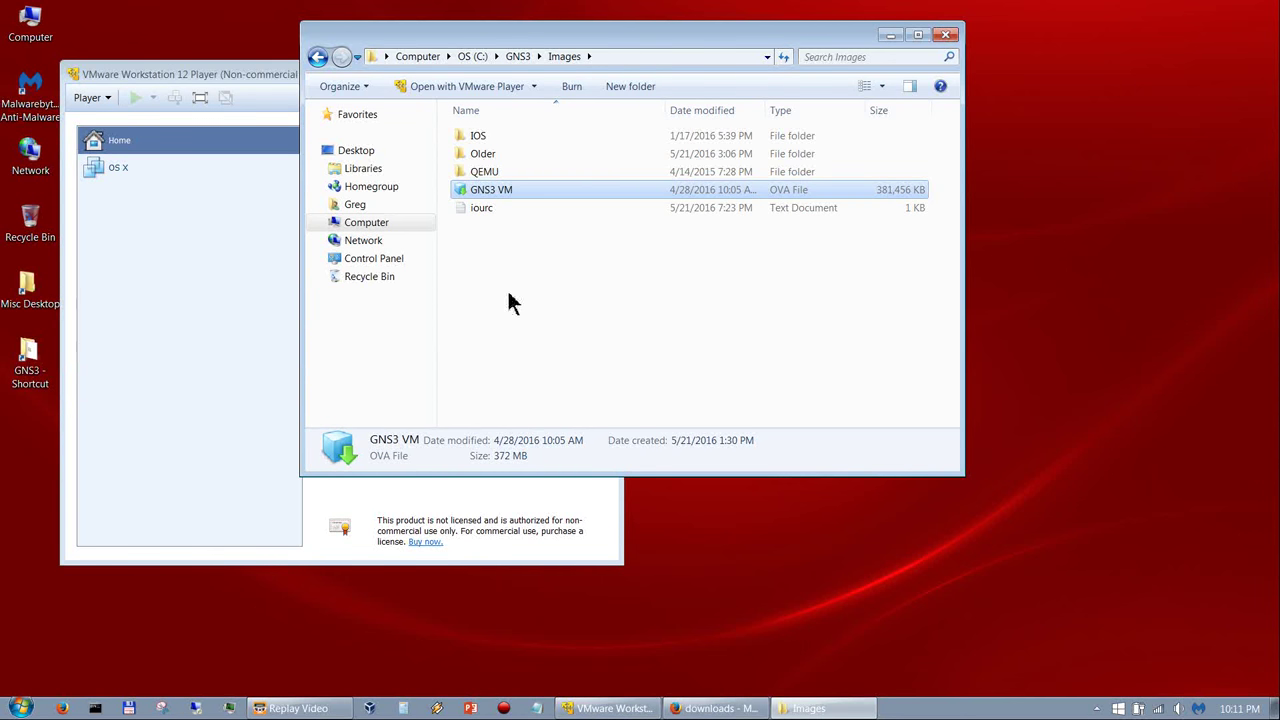
Step: Import the GNS3 VM OVA file into VMware Workstation 12 Player under the name GNS3 VM, and close the player
left_click(183, 76)
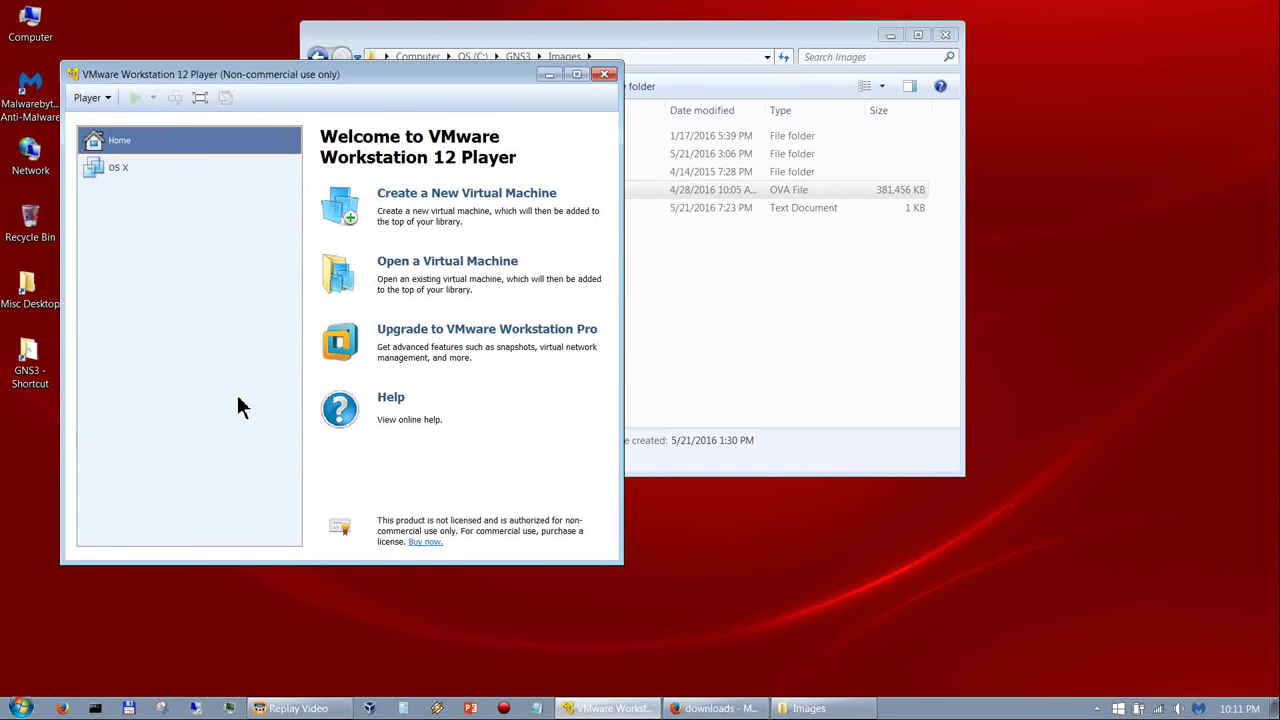
left_click(447, 262)
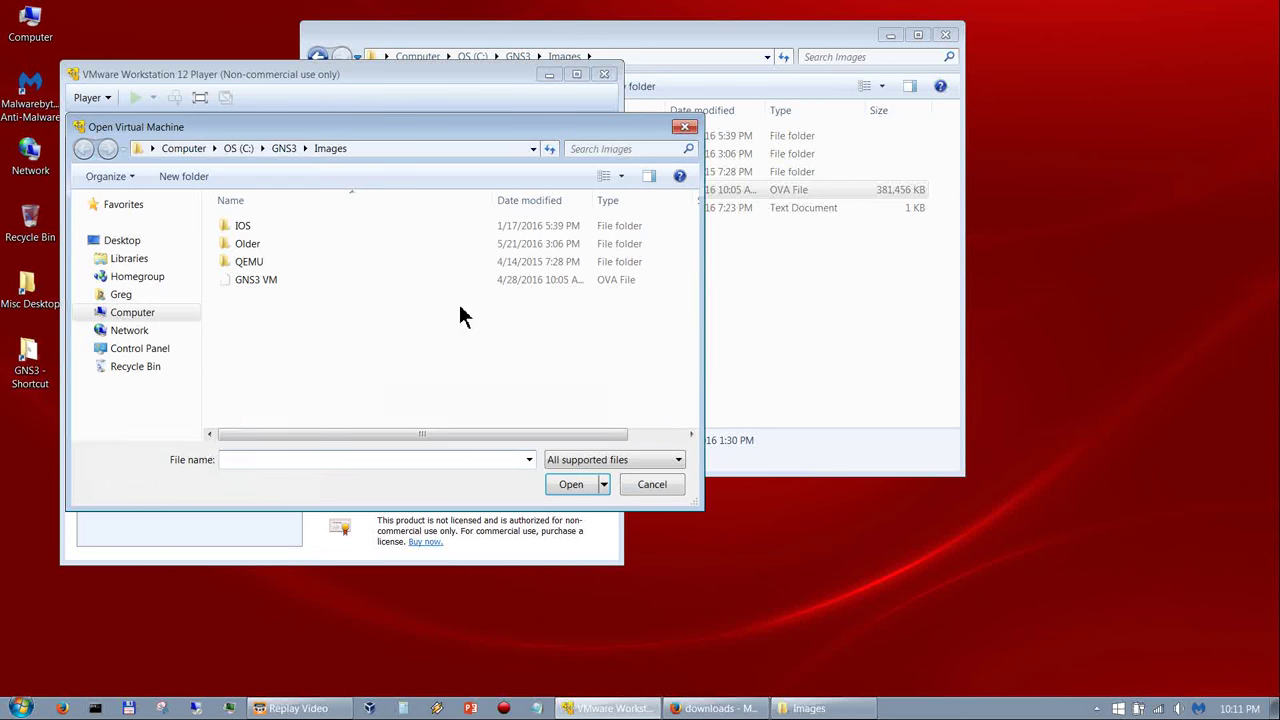
left_click(254, 280)
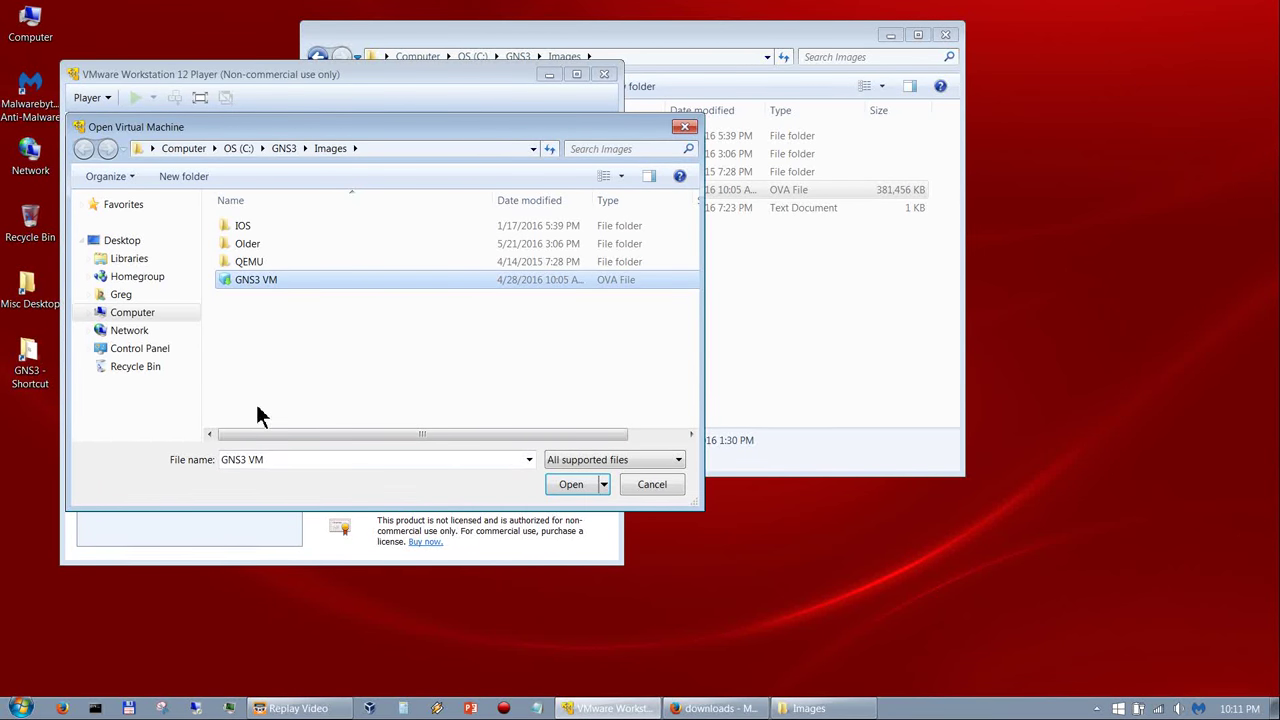
left_click(584, 481)
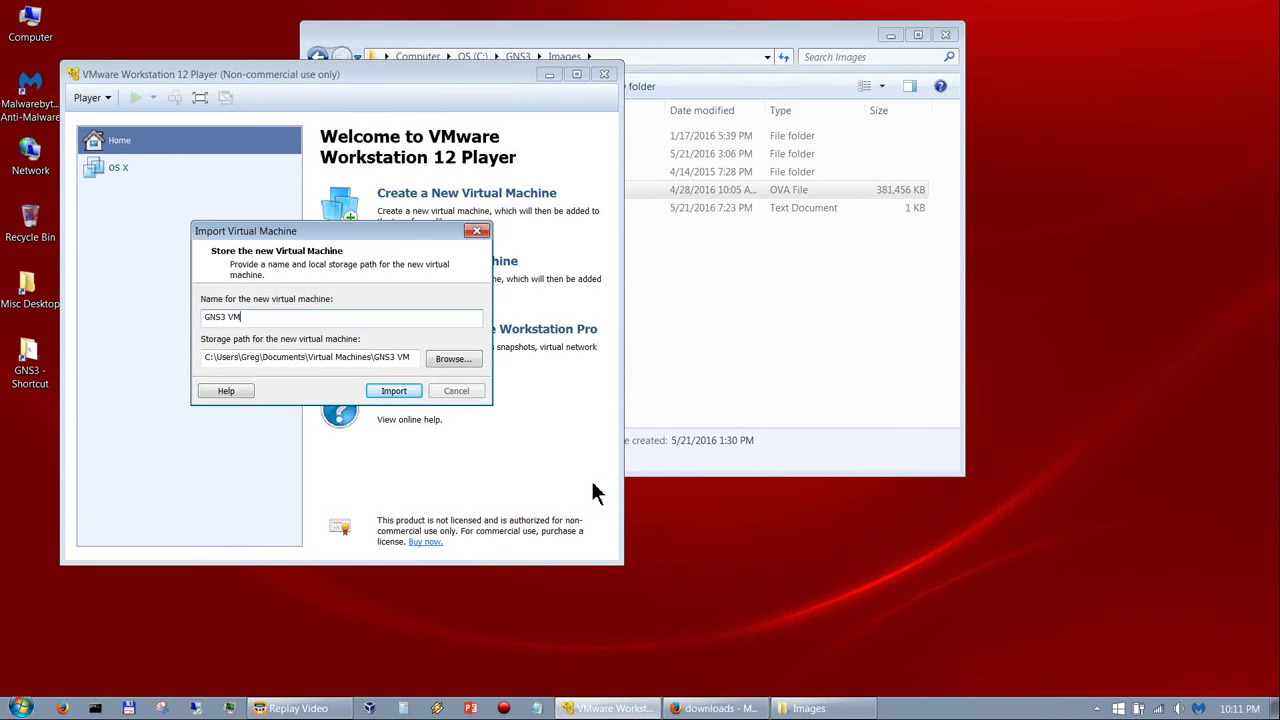
left_click(395, 391)
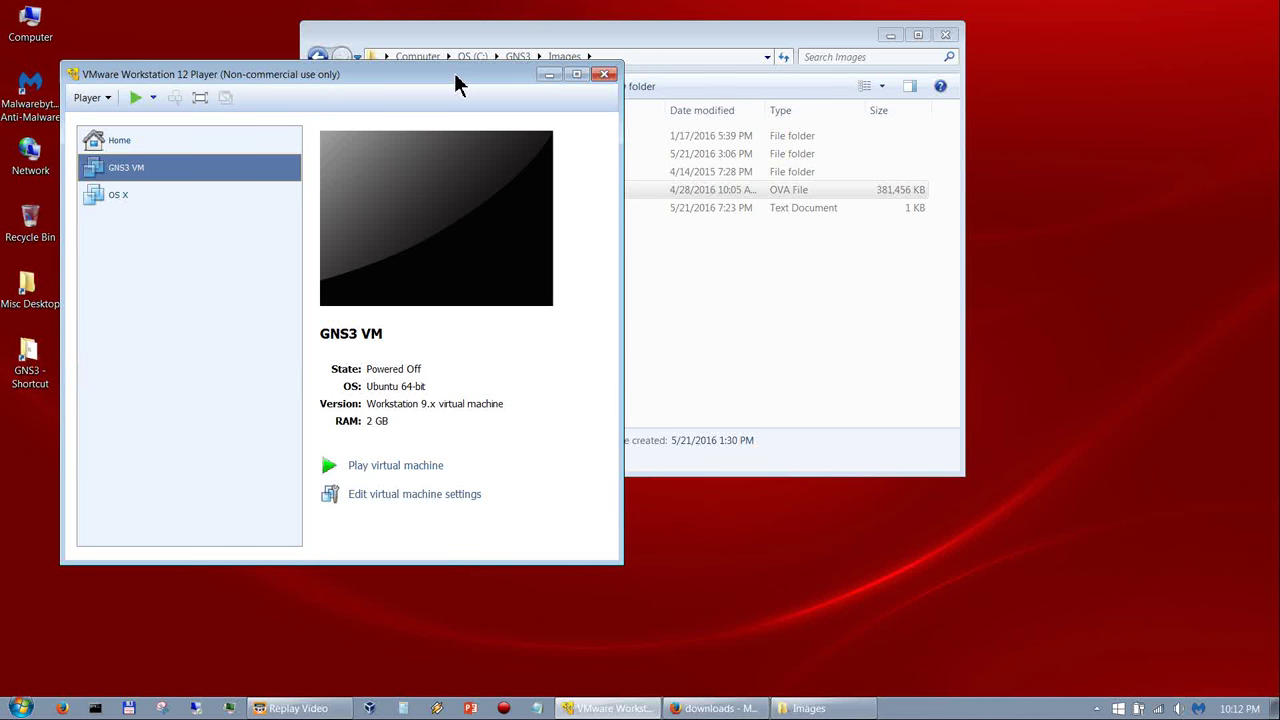
left_click(604, 74)
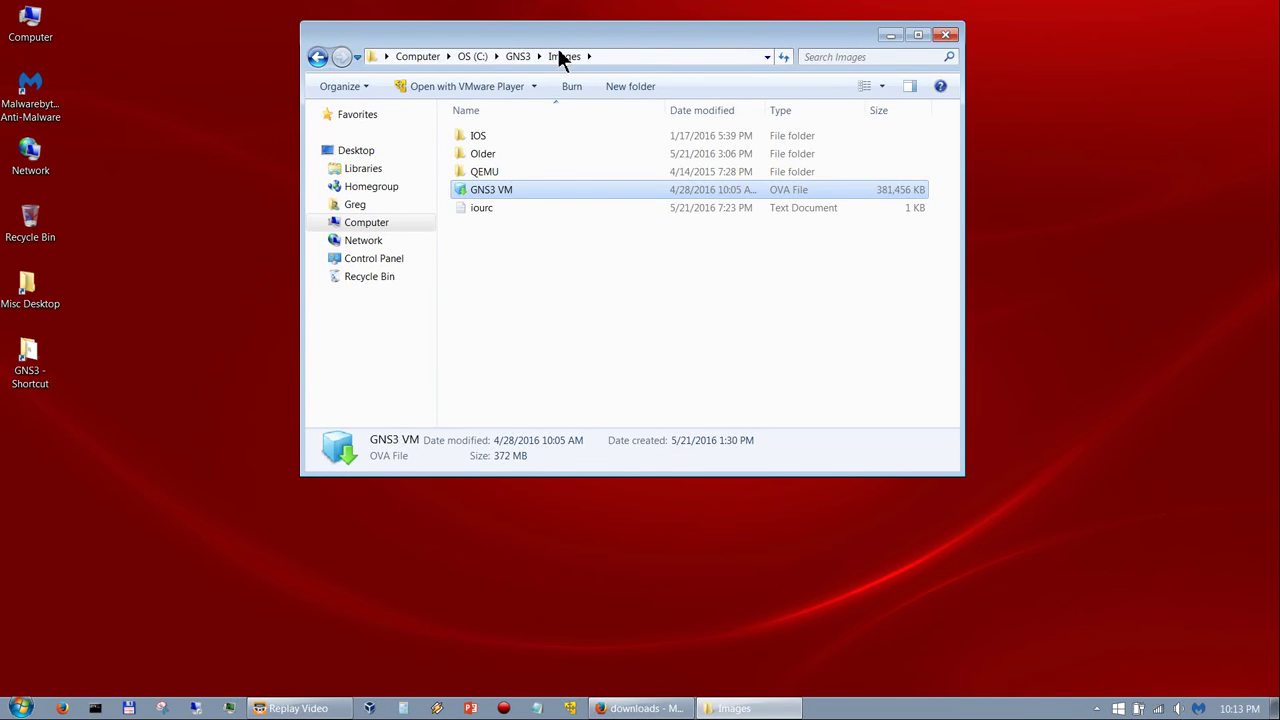
Step: Examine the router image files in the IOS folder and the iourc text file in the Images folder
left_click(481, 137)
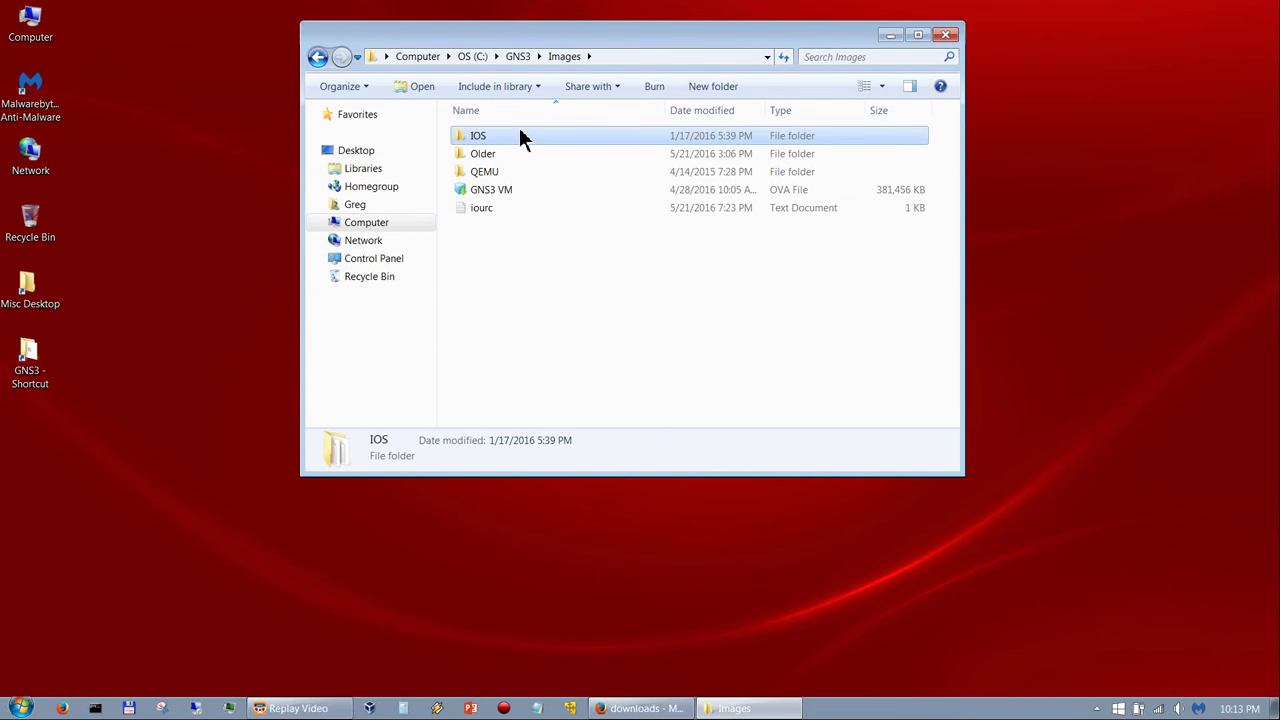
double_click(519, 131)
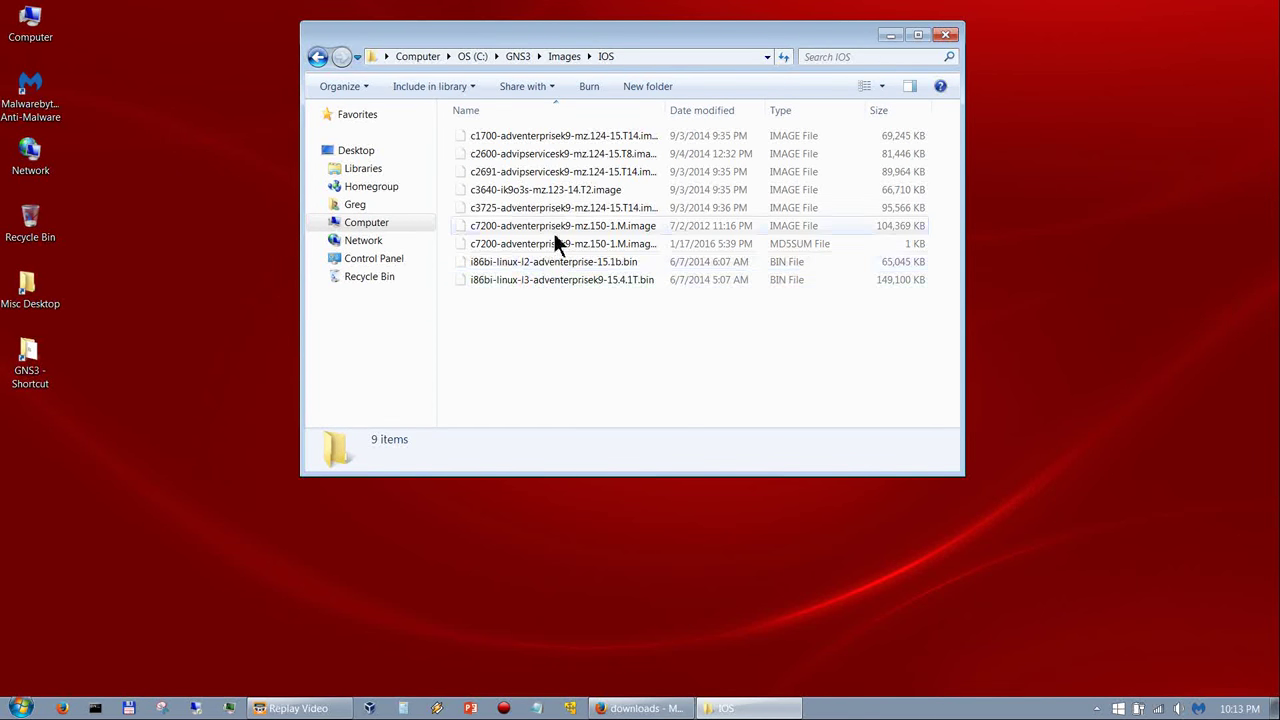
left_click(562, 57)
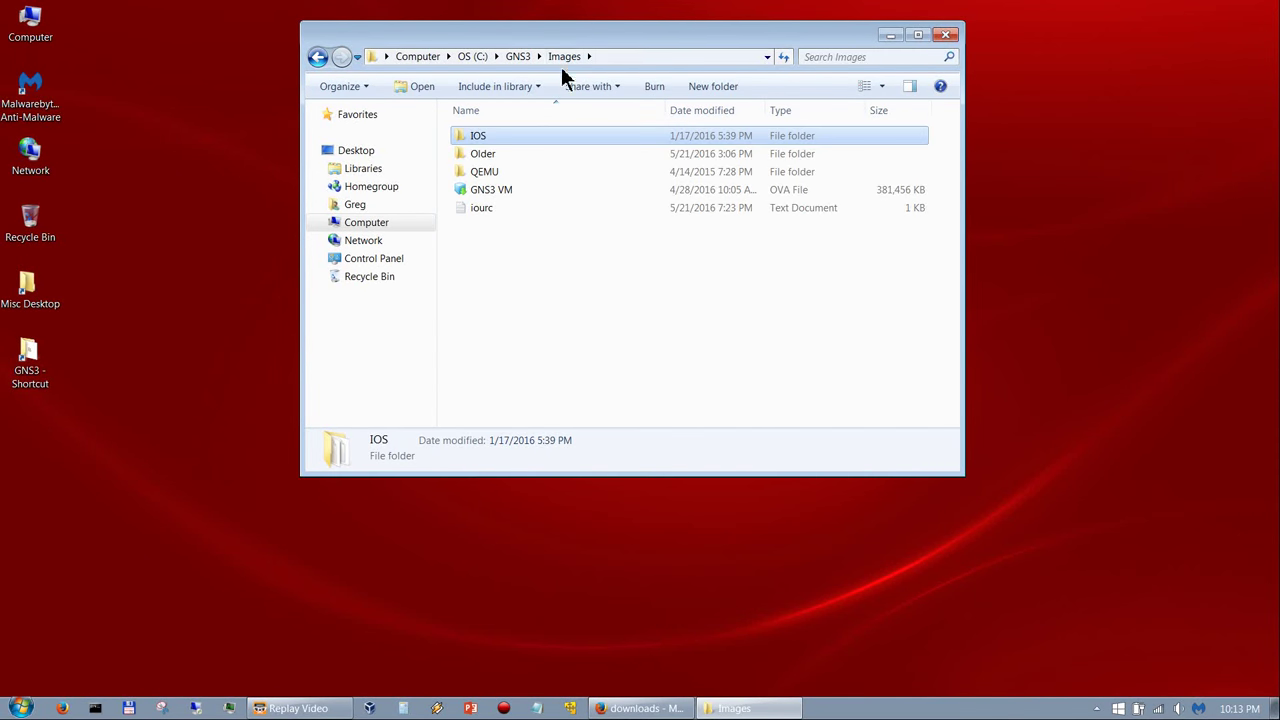
left_click(486, 209)
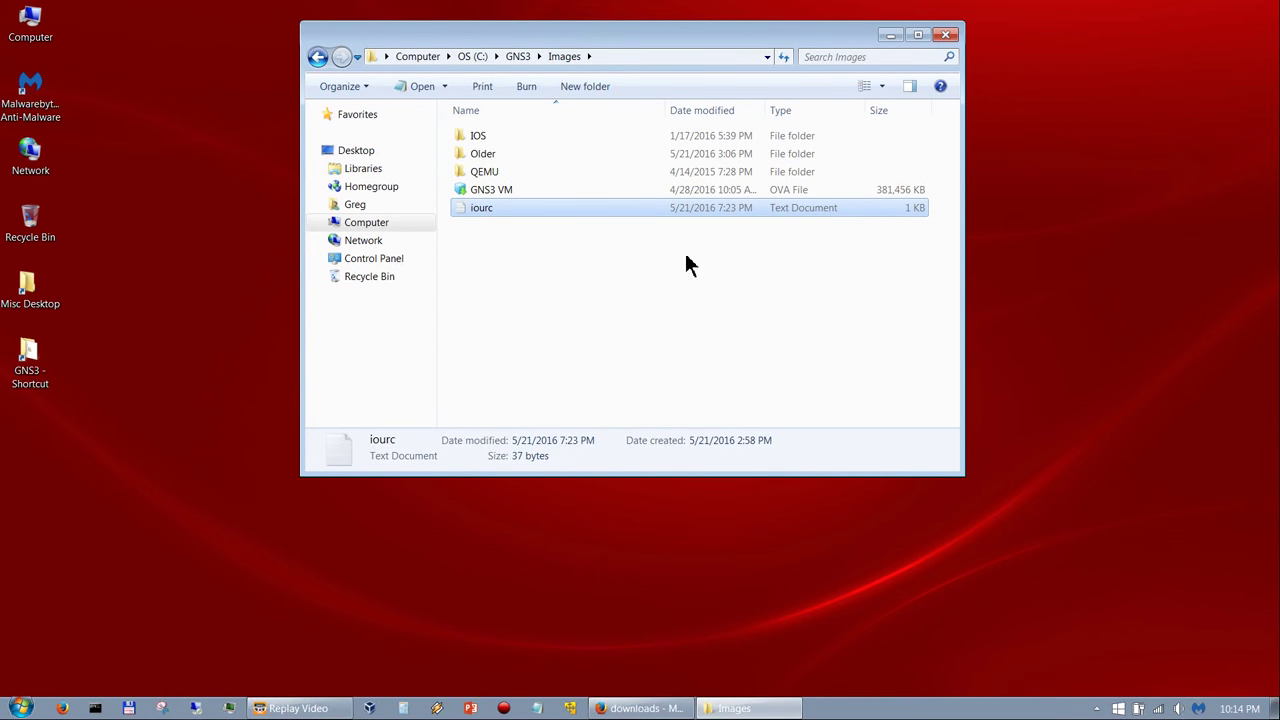
Step: Examine the ASA files in the QEMU folder and go back to the IOS folder
double_click(495, 174)
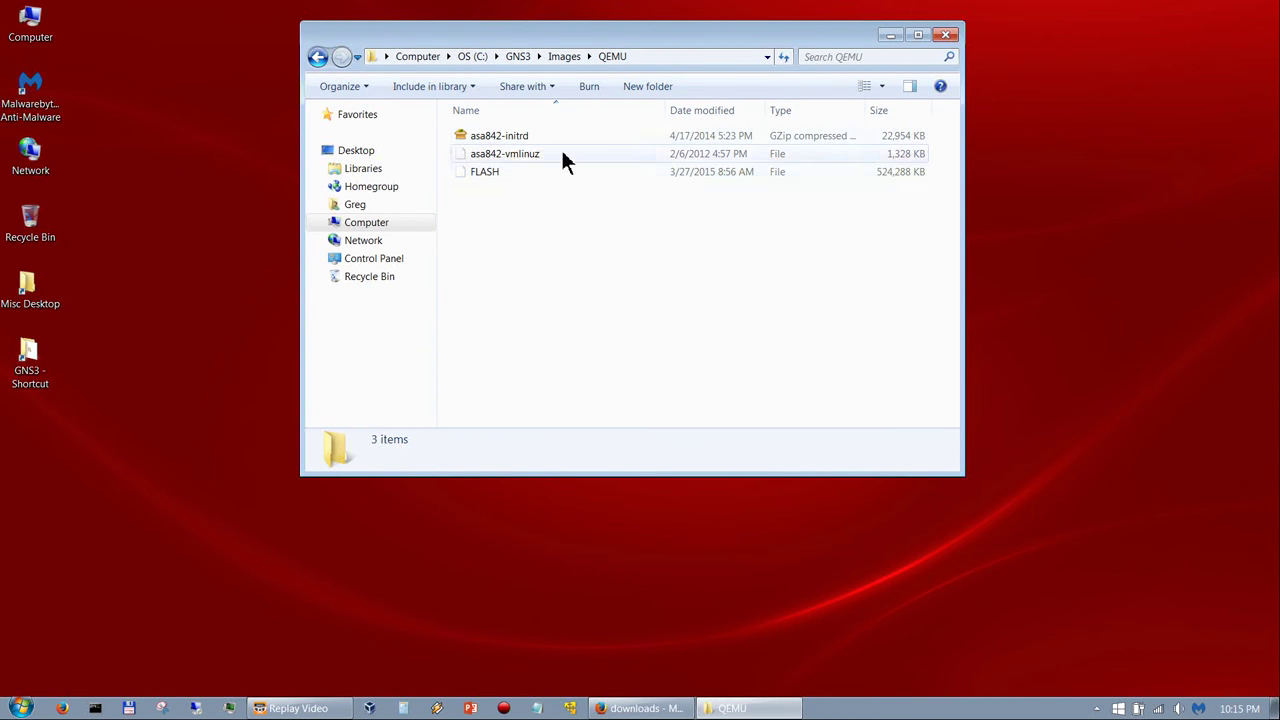
left_click(319, 56)
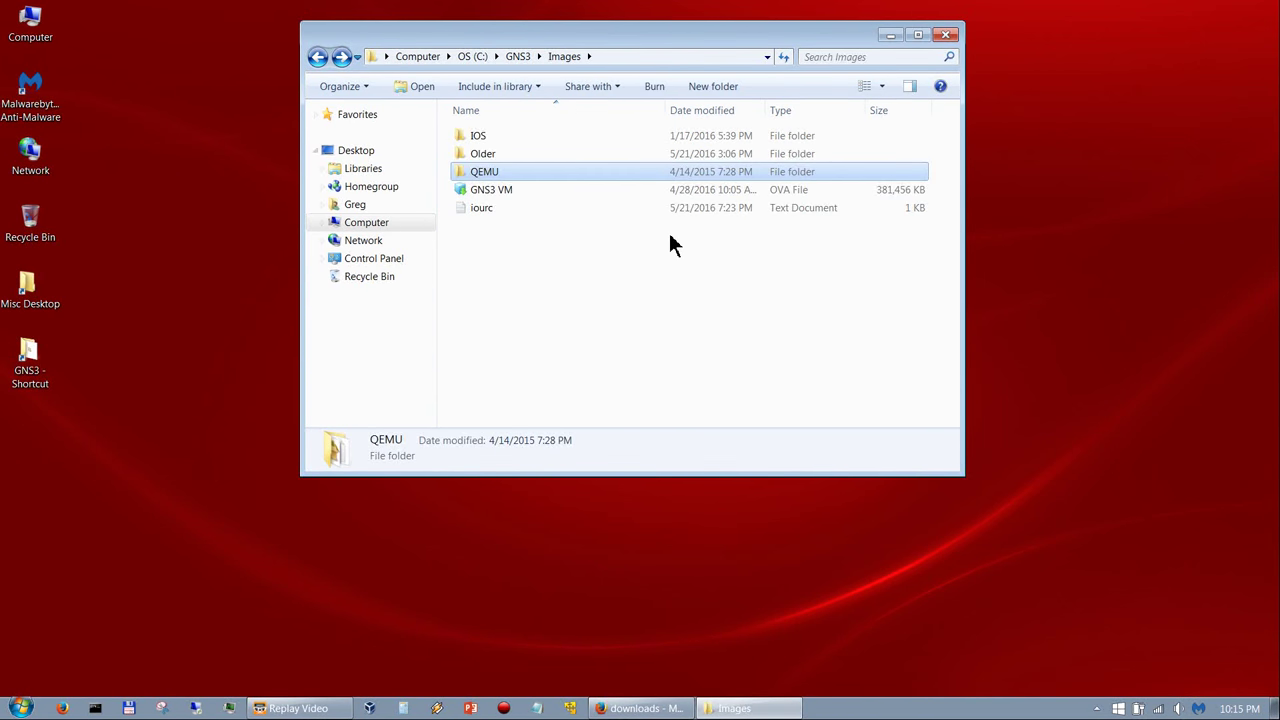
left_click(318, 58)
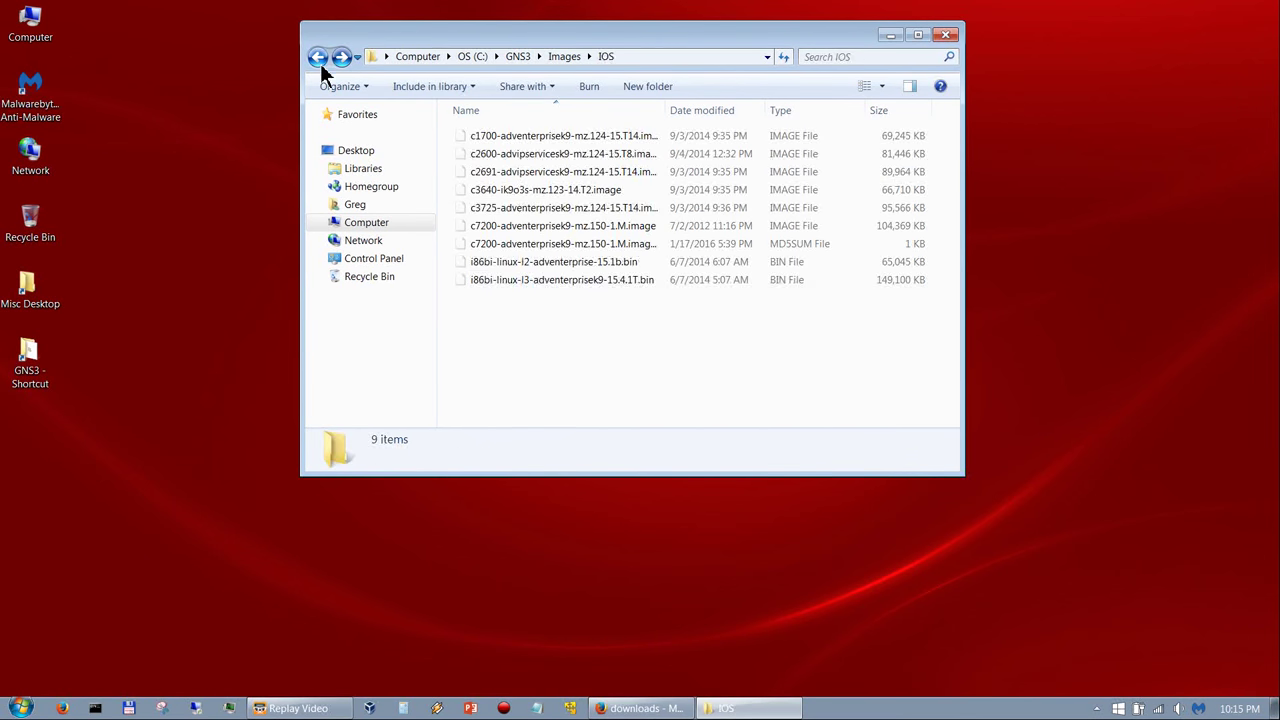
Step: Start the GNS3-1.4.6-all-in-one installer from the GNS3 folder, accepting the license agreement and the Start Menu folder GNS3
left_click(316, 60)
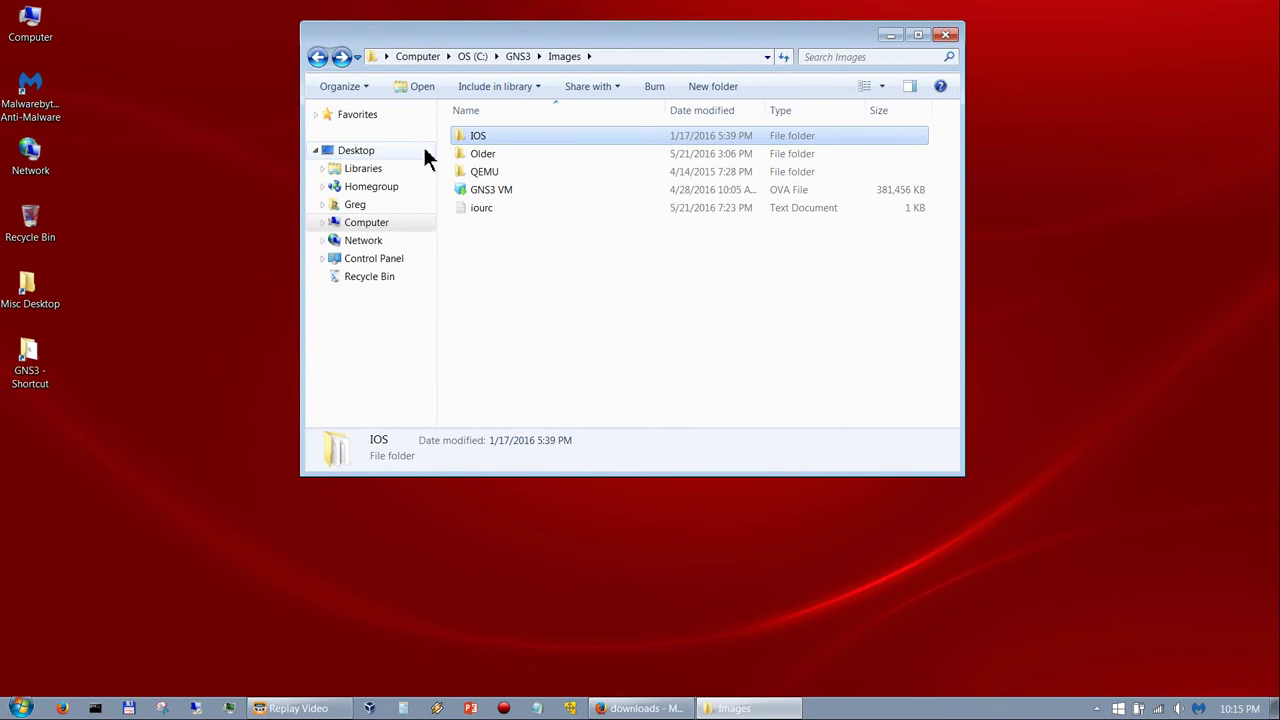
left_click(512, 56)
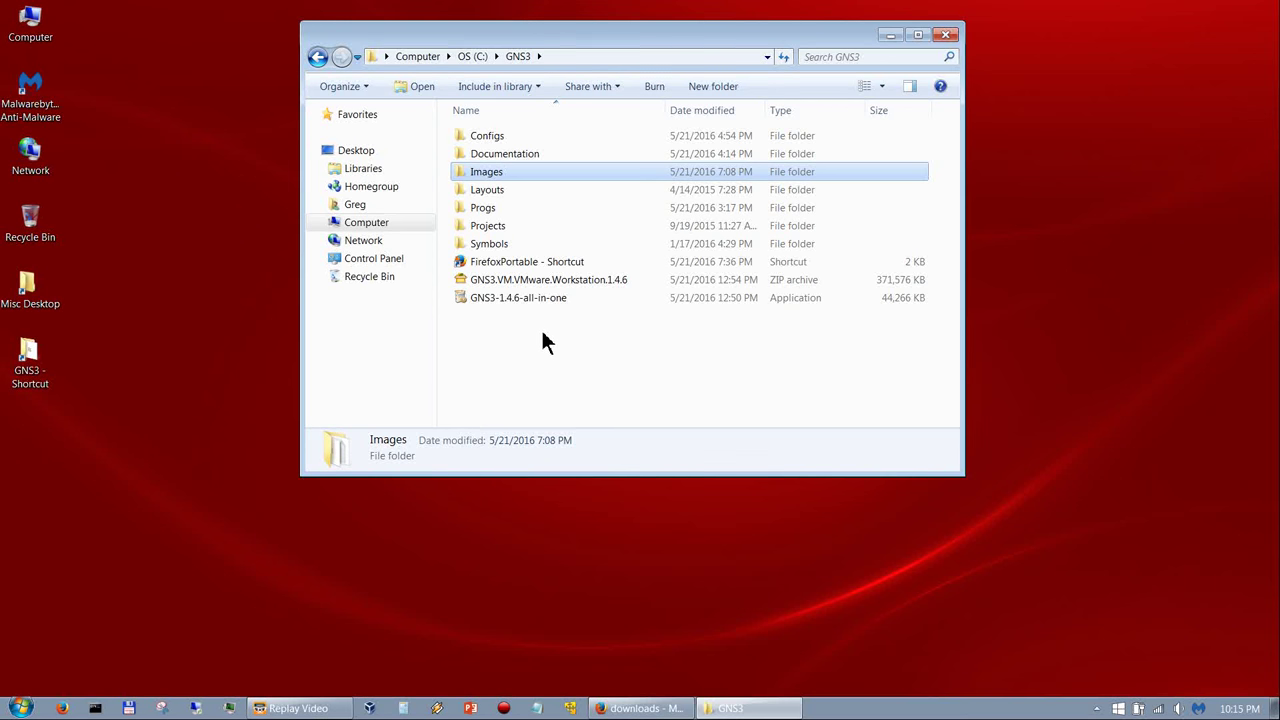
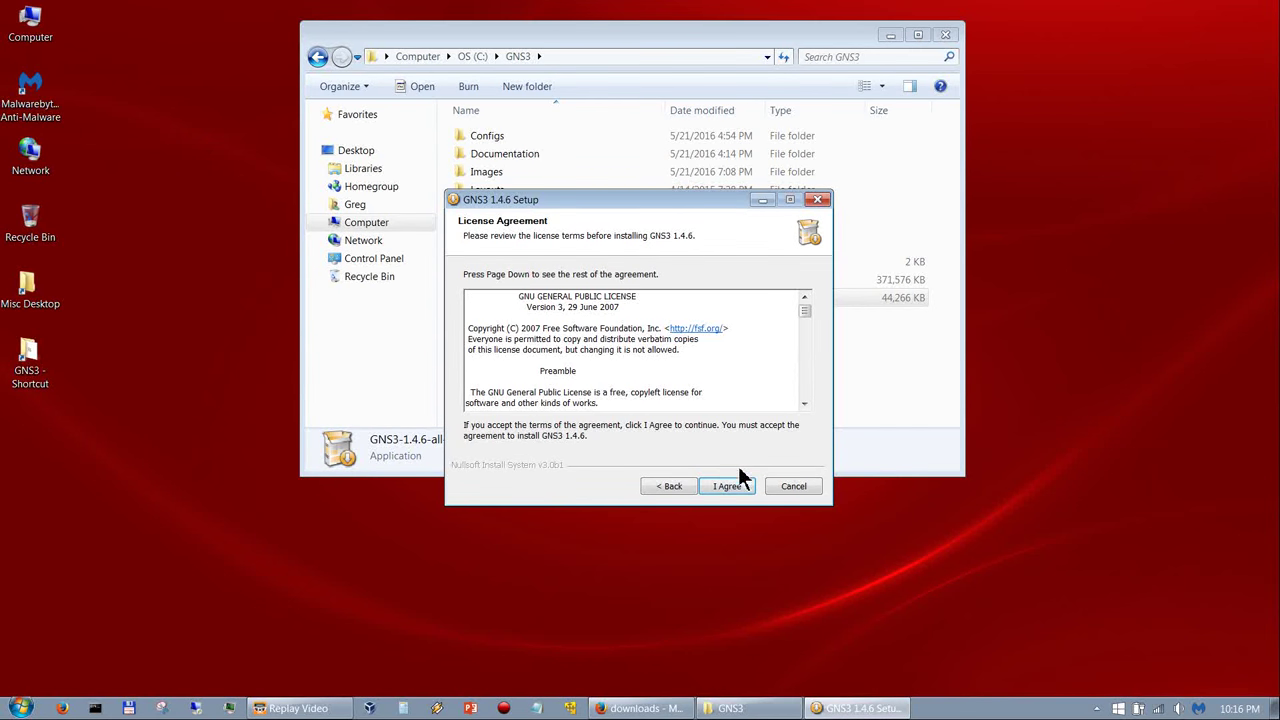
left_click(736, 490)
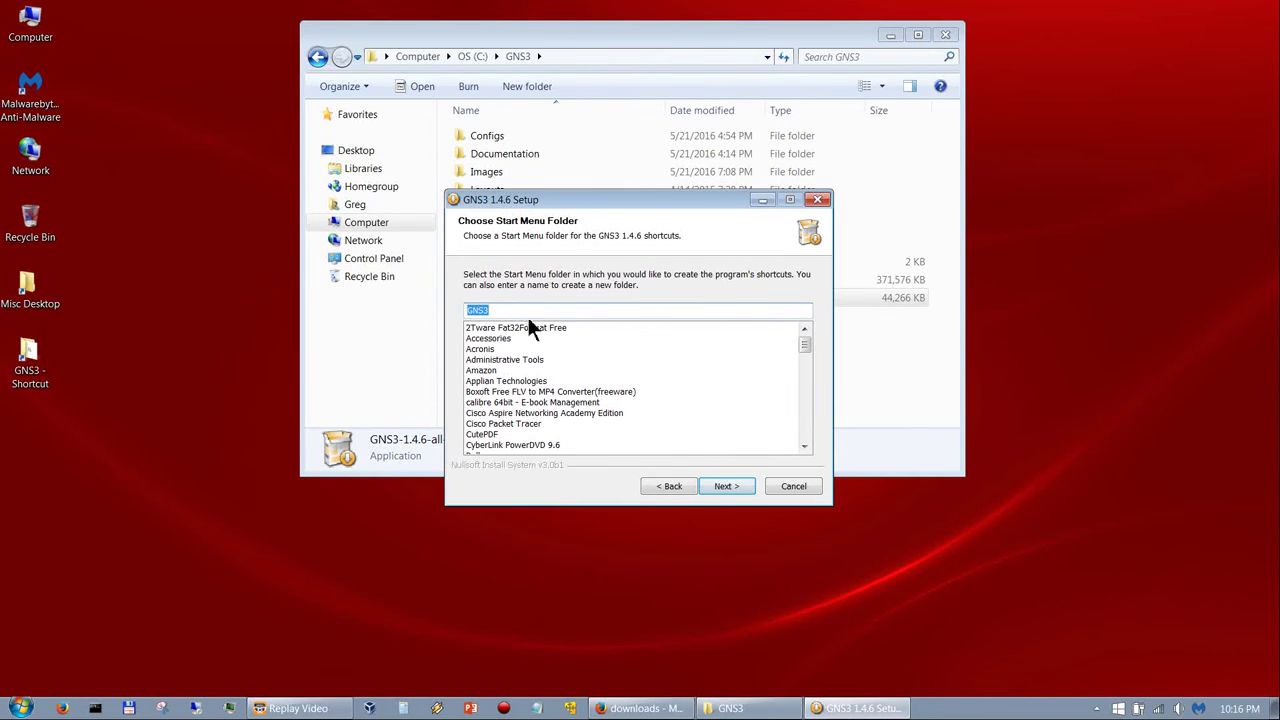
left_click(726, 488)
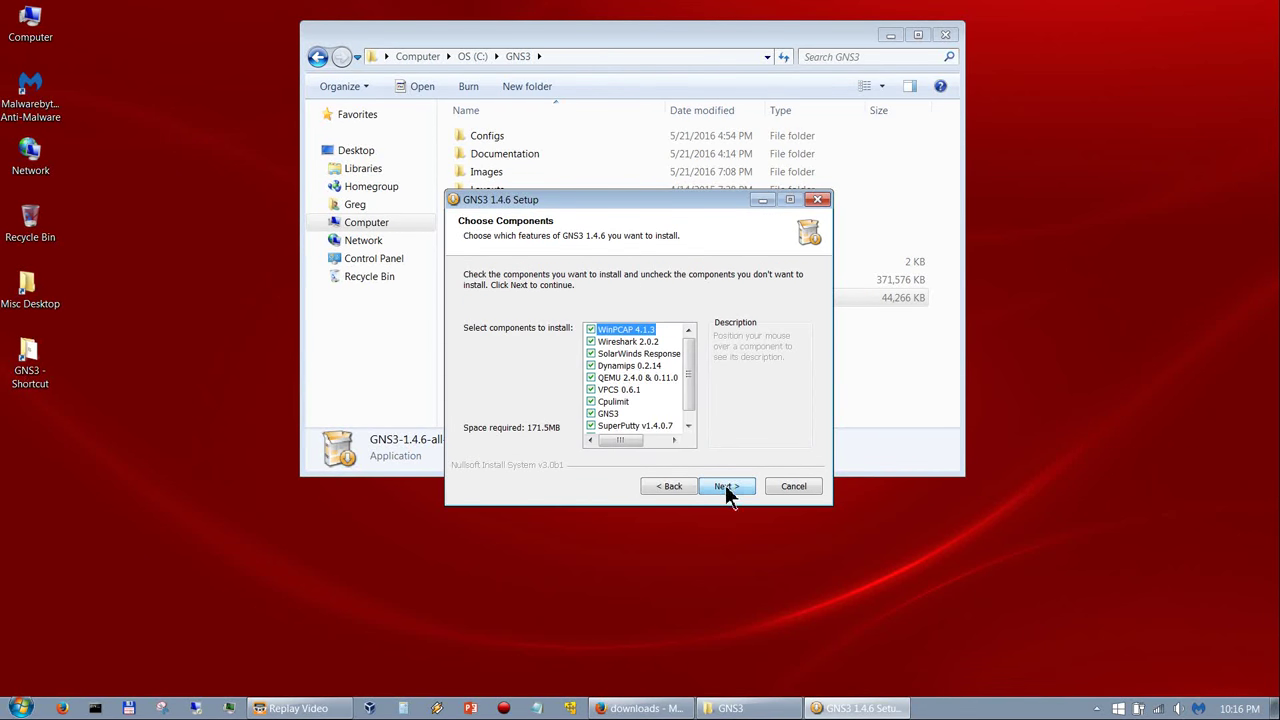
Step: Exclude WinPCAP 4.1.3, Wireshark 2.0.2 and SolarWinds Response from the components to install
left_click(591, 330)
left_click(591, 342)
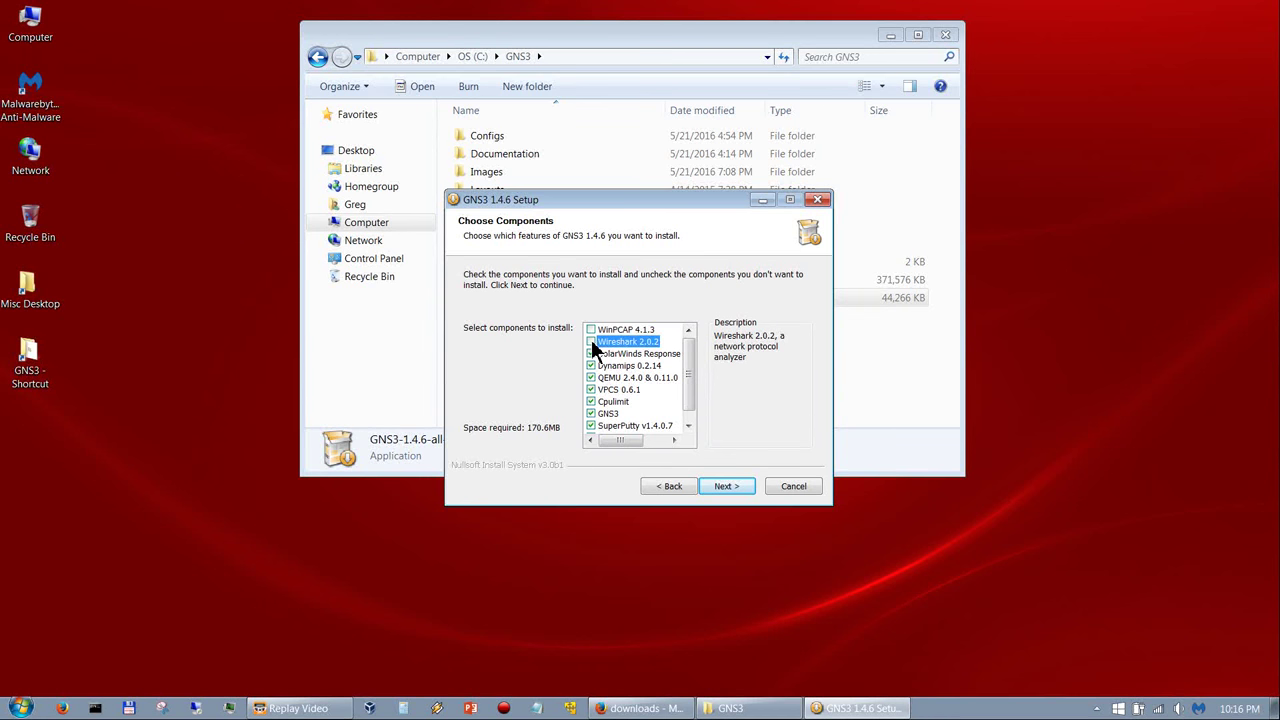
left_click(591, 354)
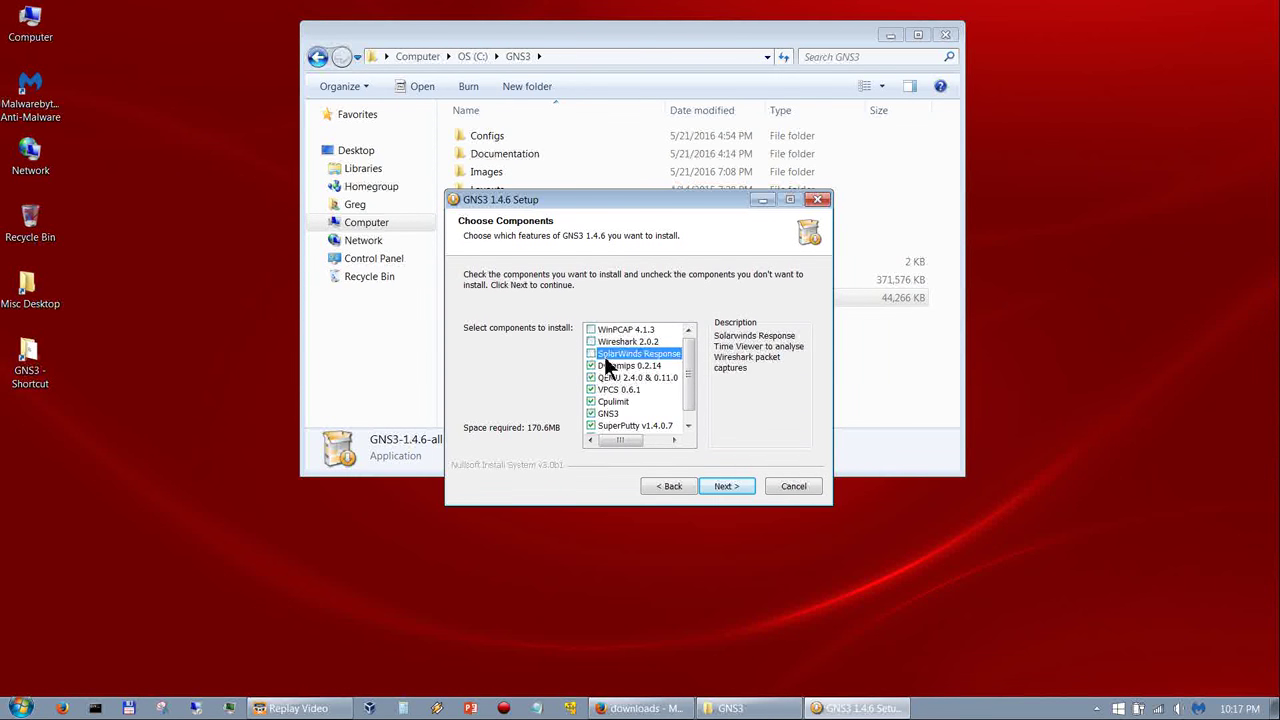
left_click(733, 488)
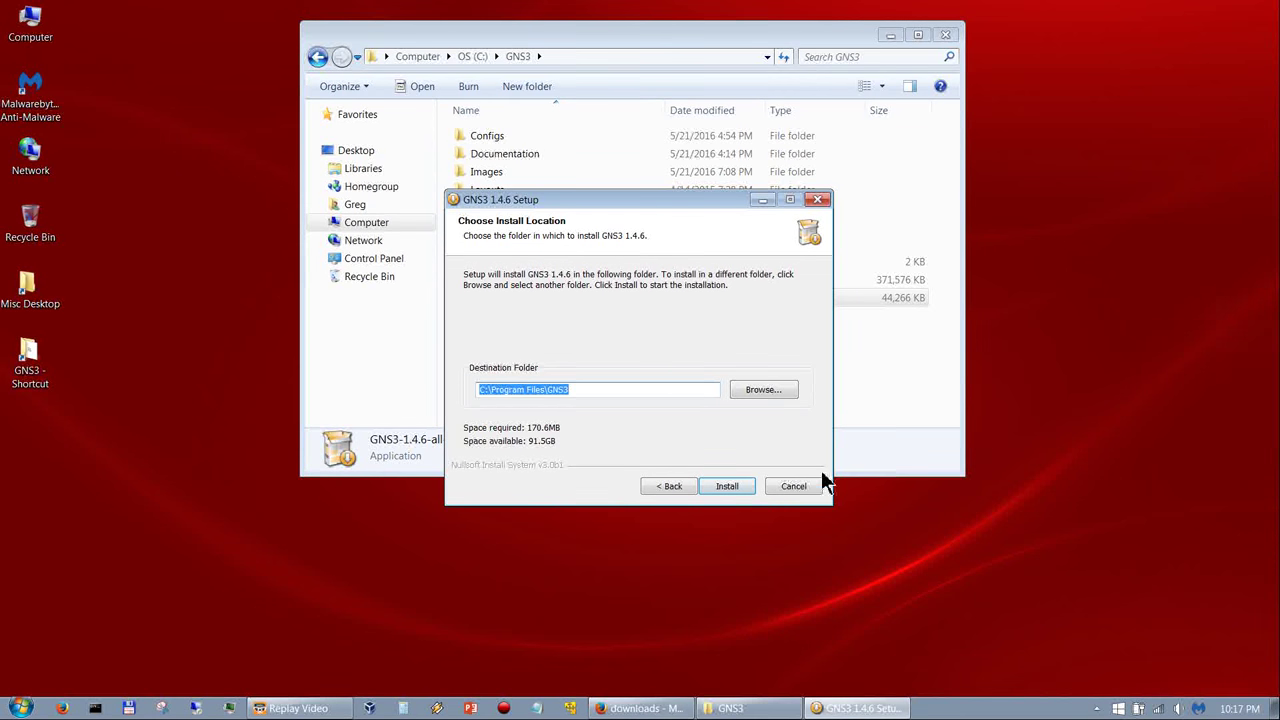
Step: Install GNS3 1.4.6 in C:\Program Files\GNS3, decline the Solarwinds Standard Toolset license, and finish setup with GNS3 starting
left_click(727, 492)
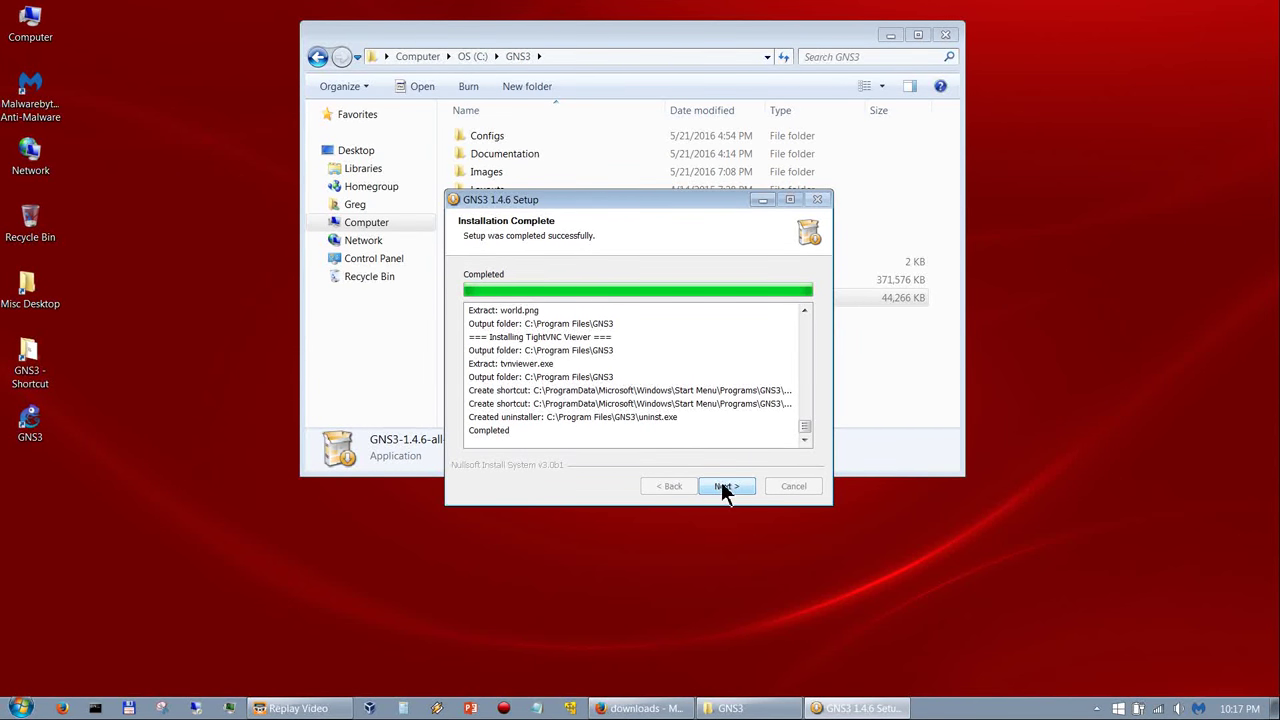
left_click(722, 486)
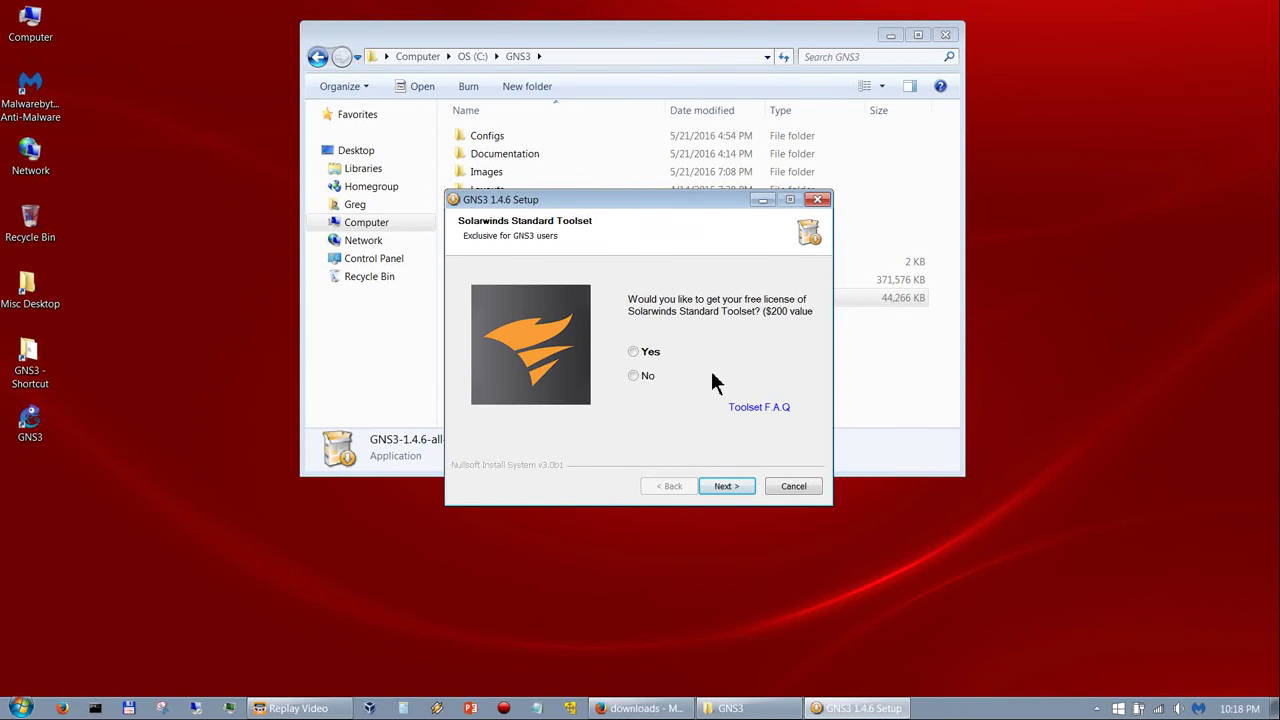
left_click(632, 375)
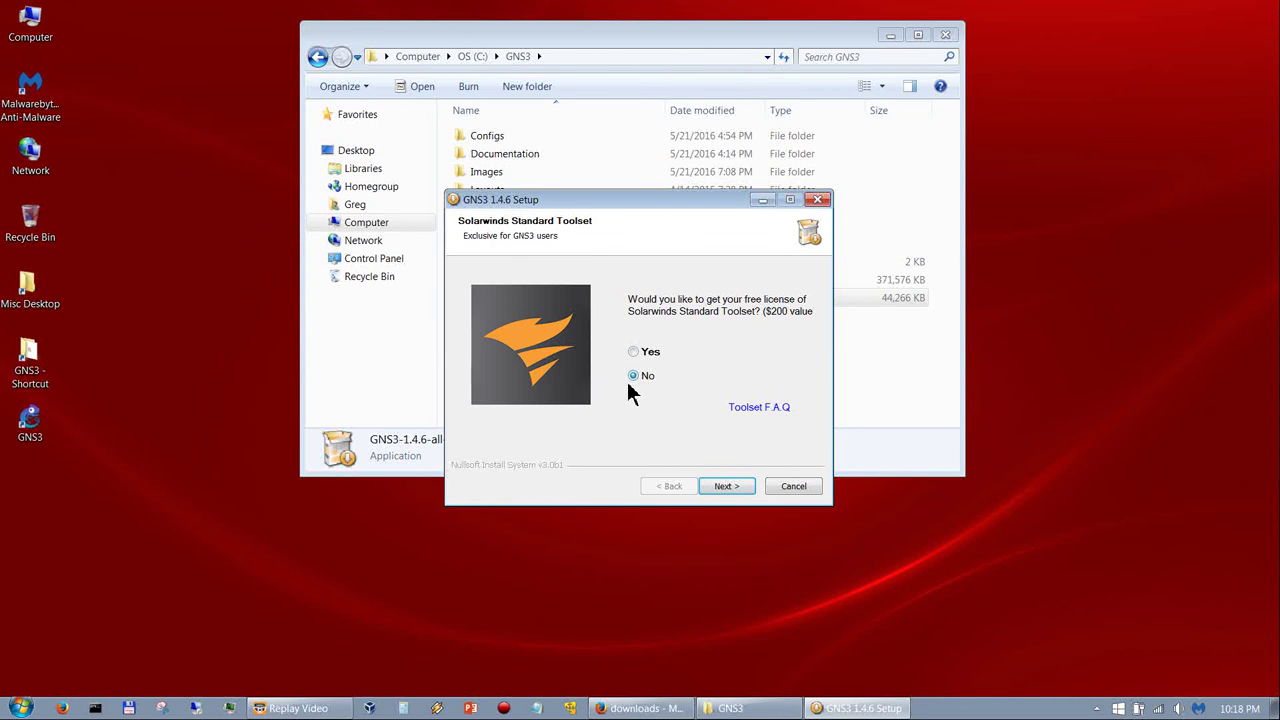
left_click(715, 484)
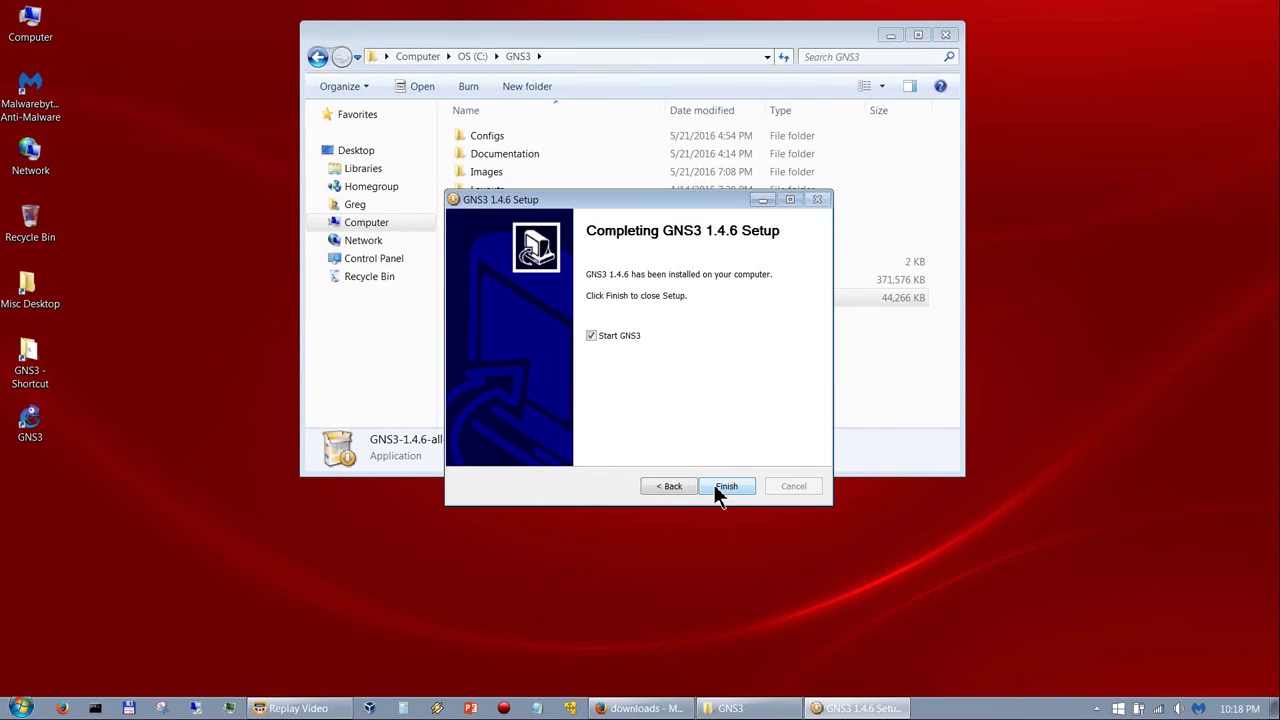
left_click(714, 484)
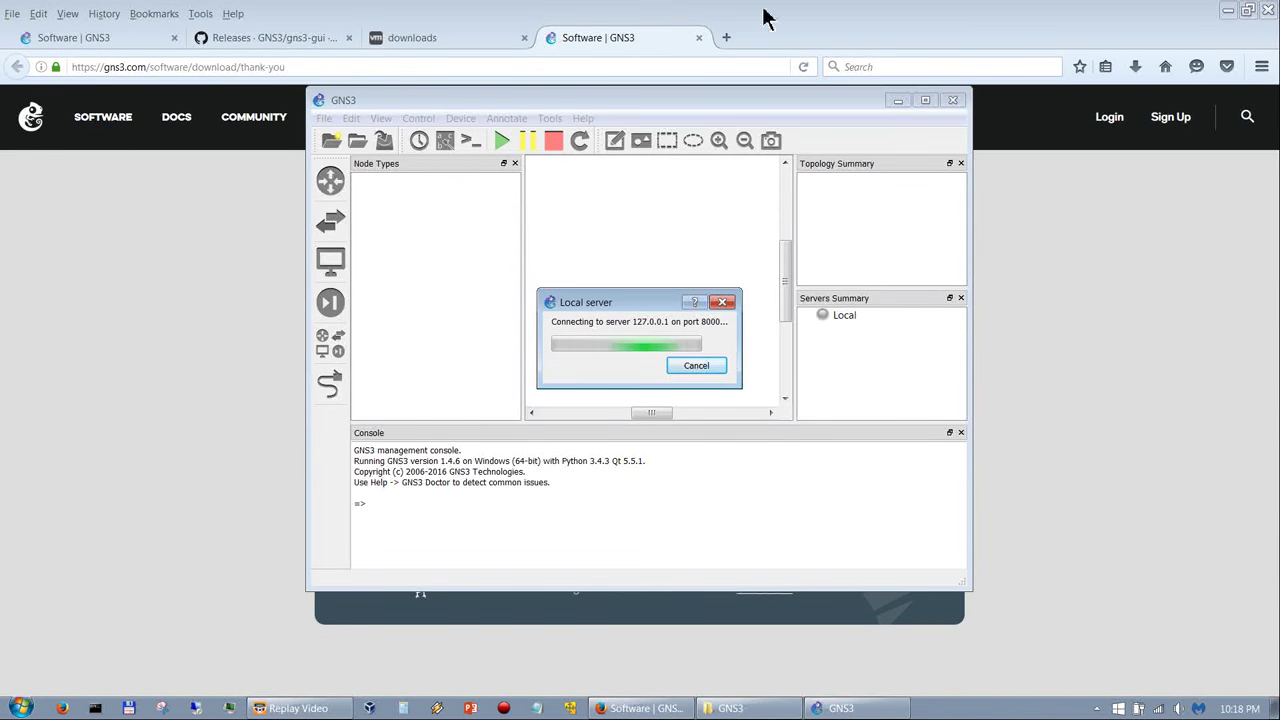
Step: Close the GNS3, GitHub and VMware pages in the browser, leaving a blank tab, and minimize the browser
left_click(699, 38)
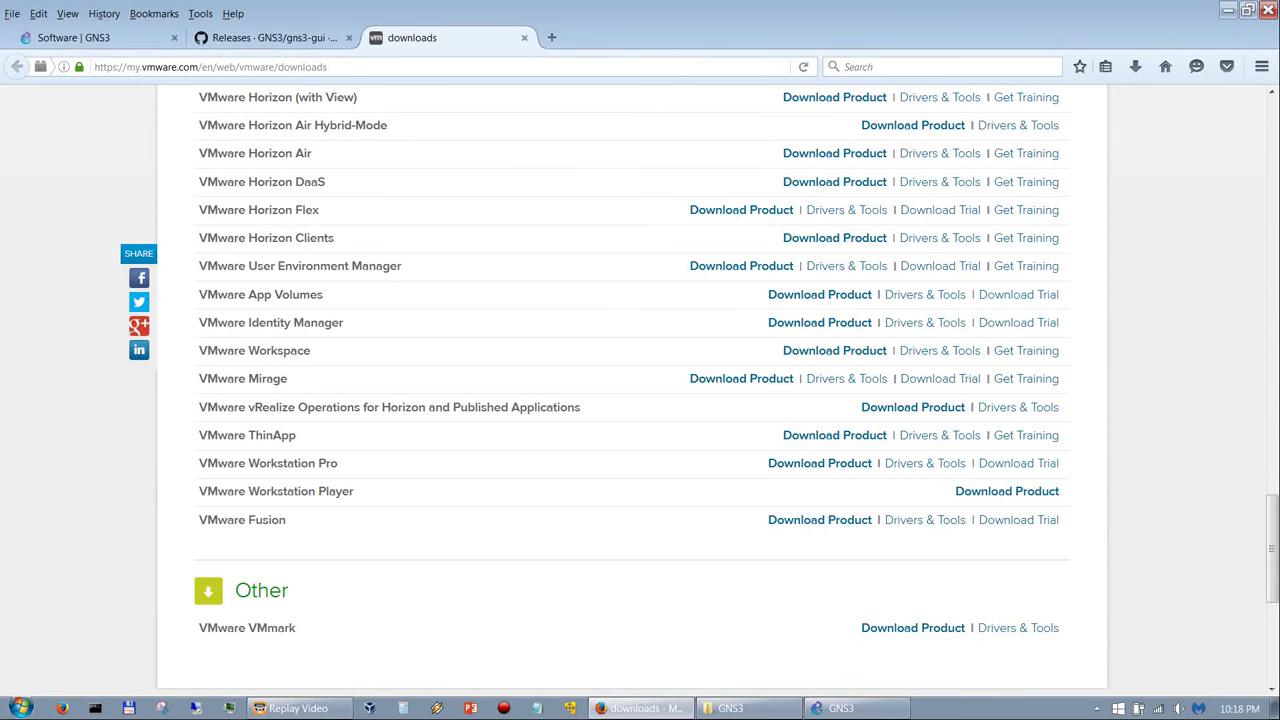
left_click(524, 37)
left_click(348, 37)
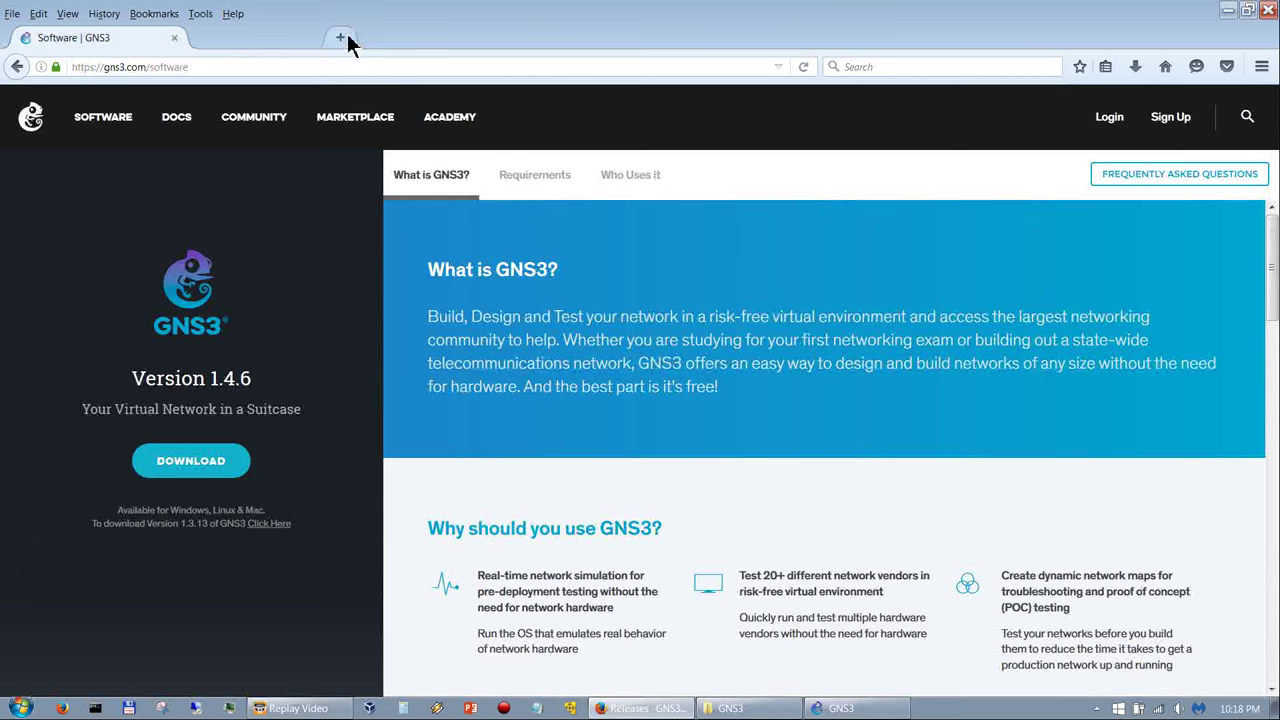
left_click(203, 37)
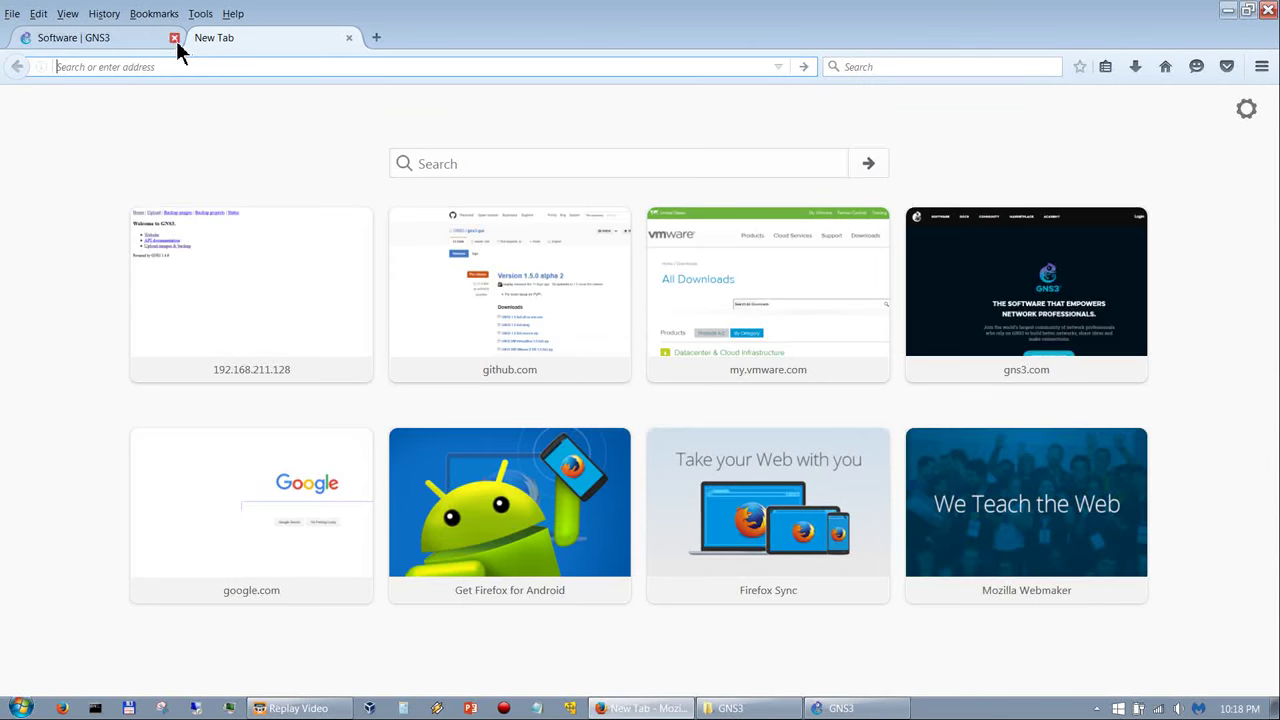
left_click(174, 38)
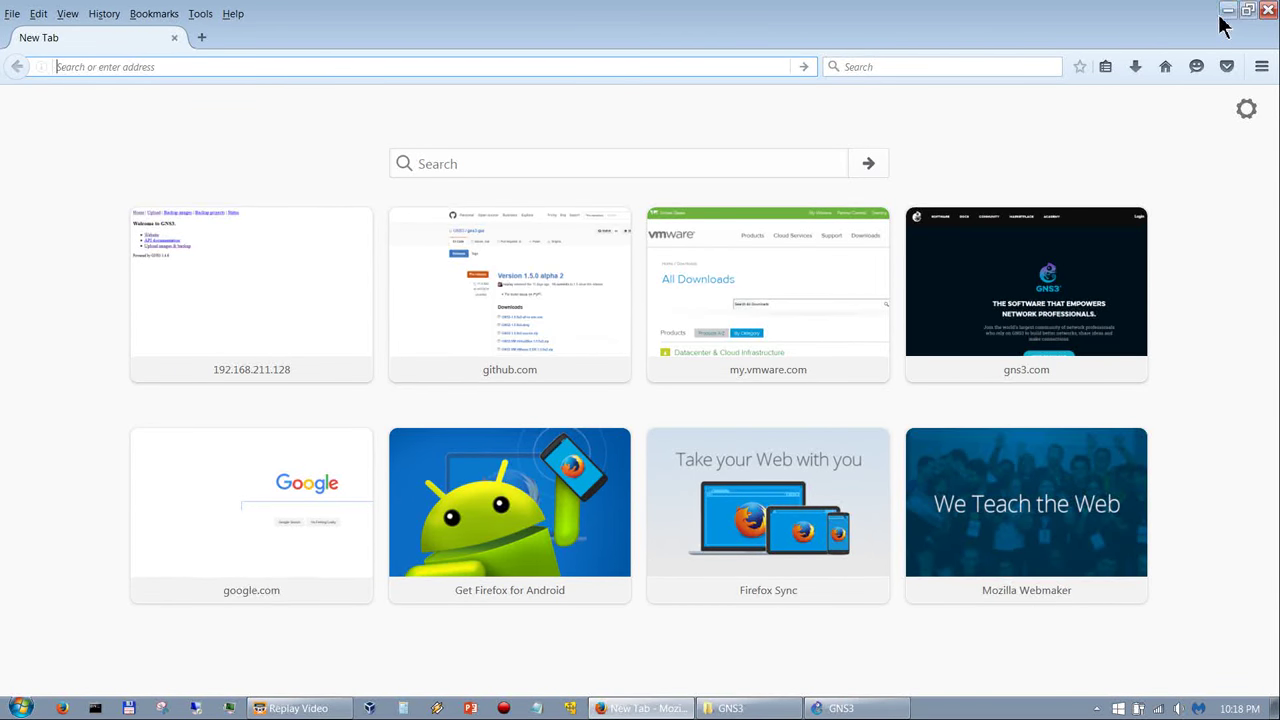
left_click(1227, 10)
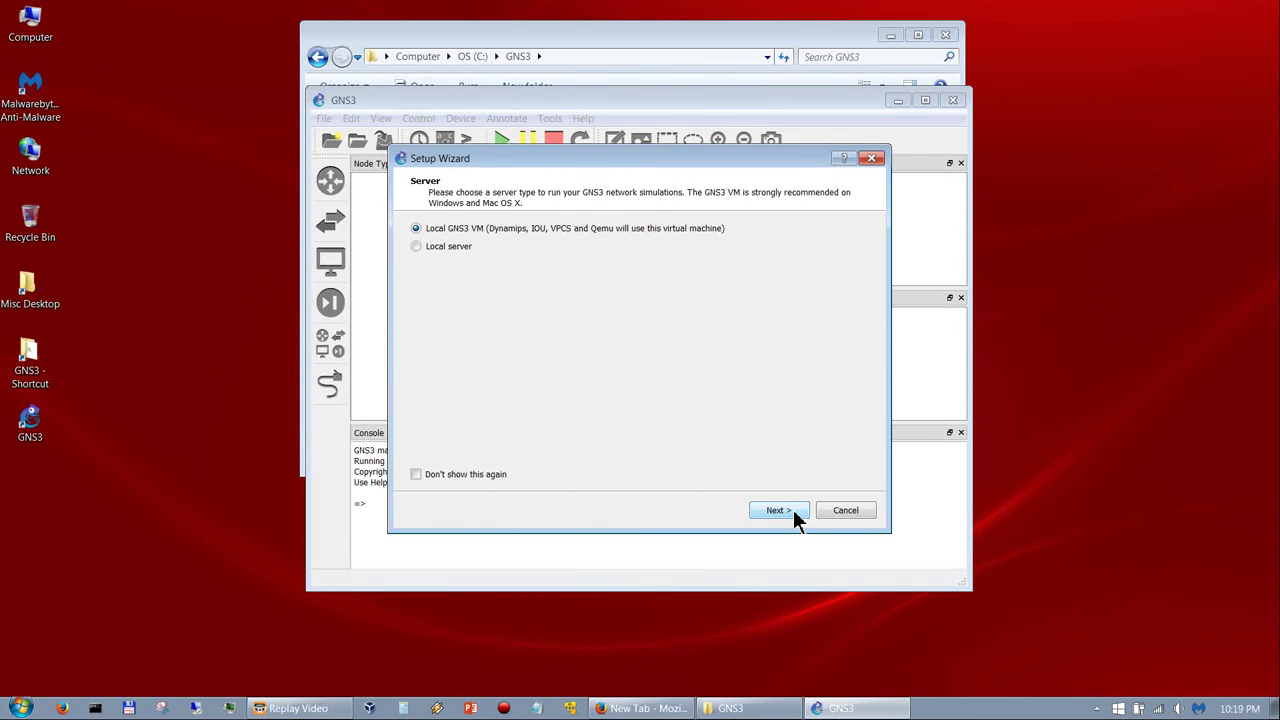
Step: Configure the Setup Wizard to use the local GNS3 VM on VMware, with VM name GNS3 VM, 4 vCPU cores and 8148 MB RAM
left_click(430, 474)
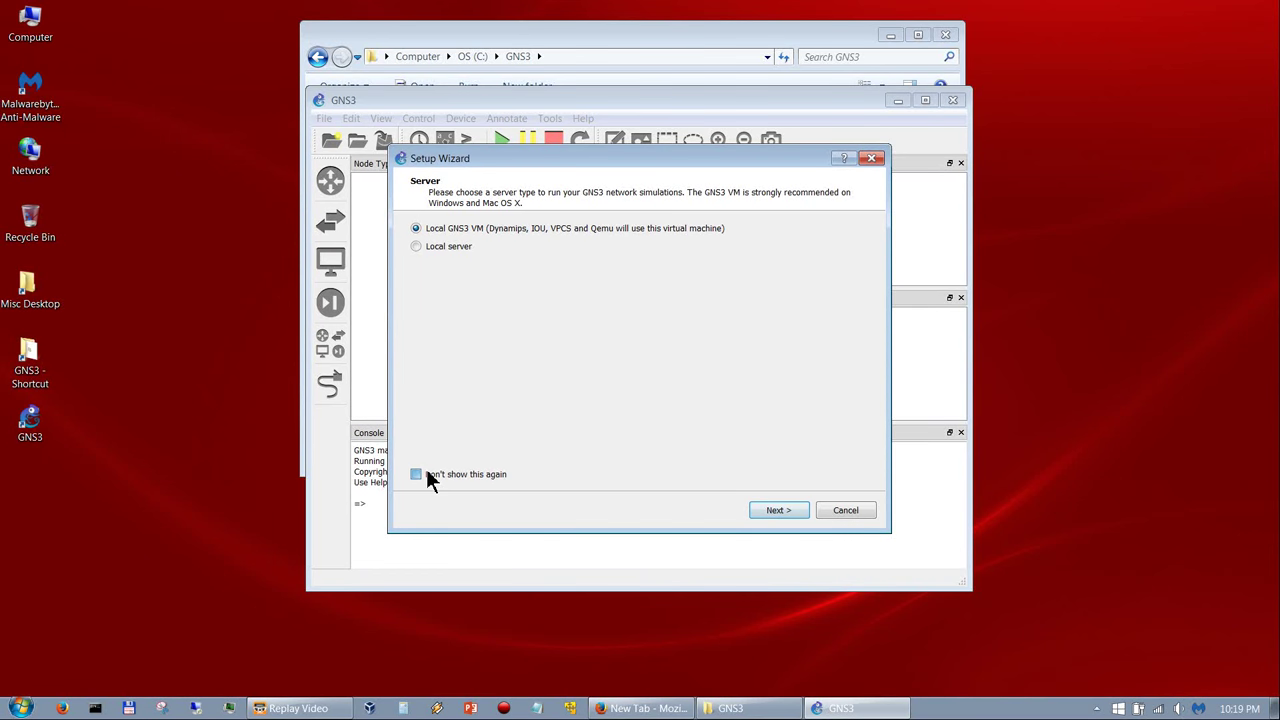
left_click(795, 517)
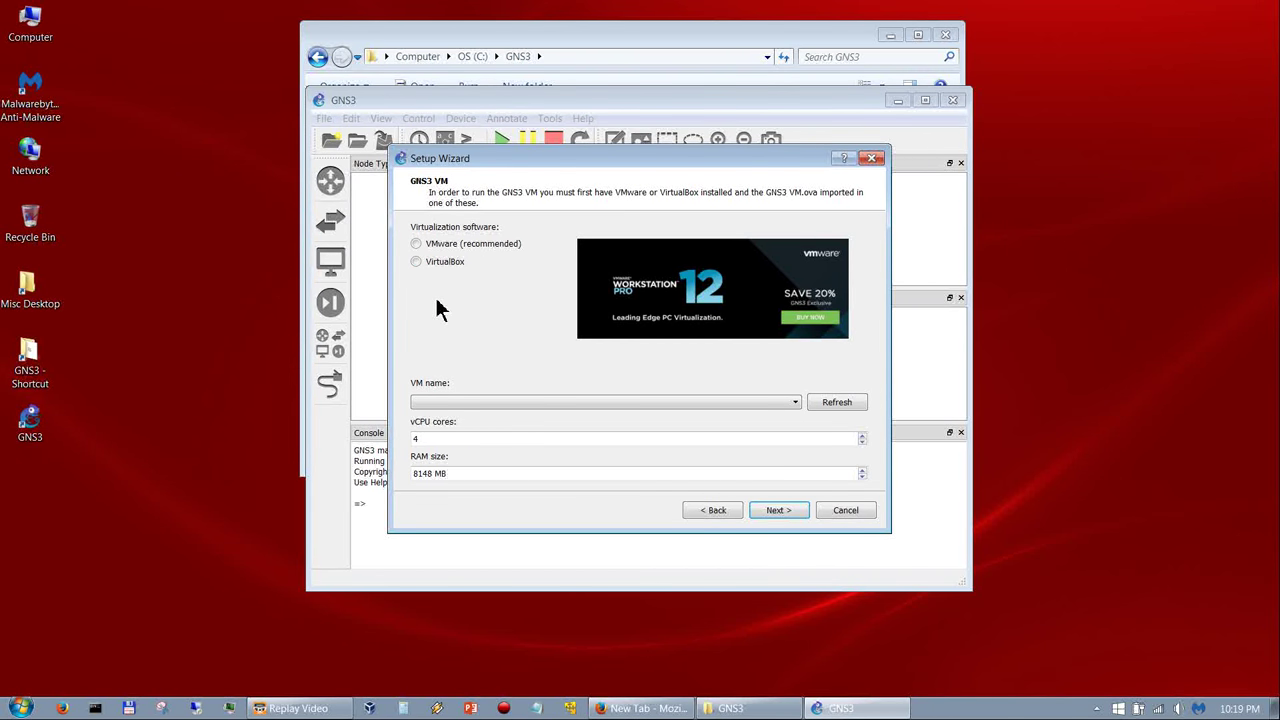
left_click(417, 246)
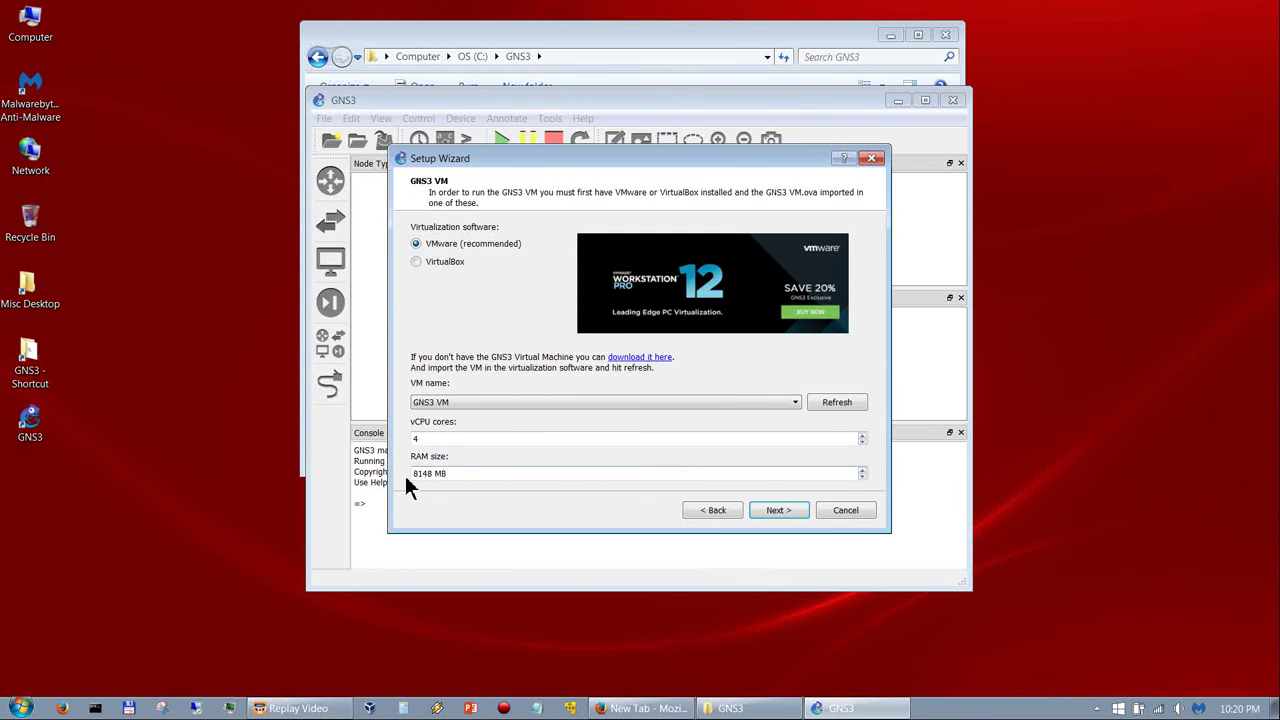
left_click(788, 513)
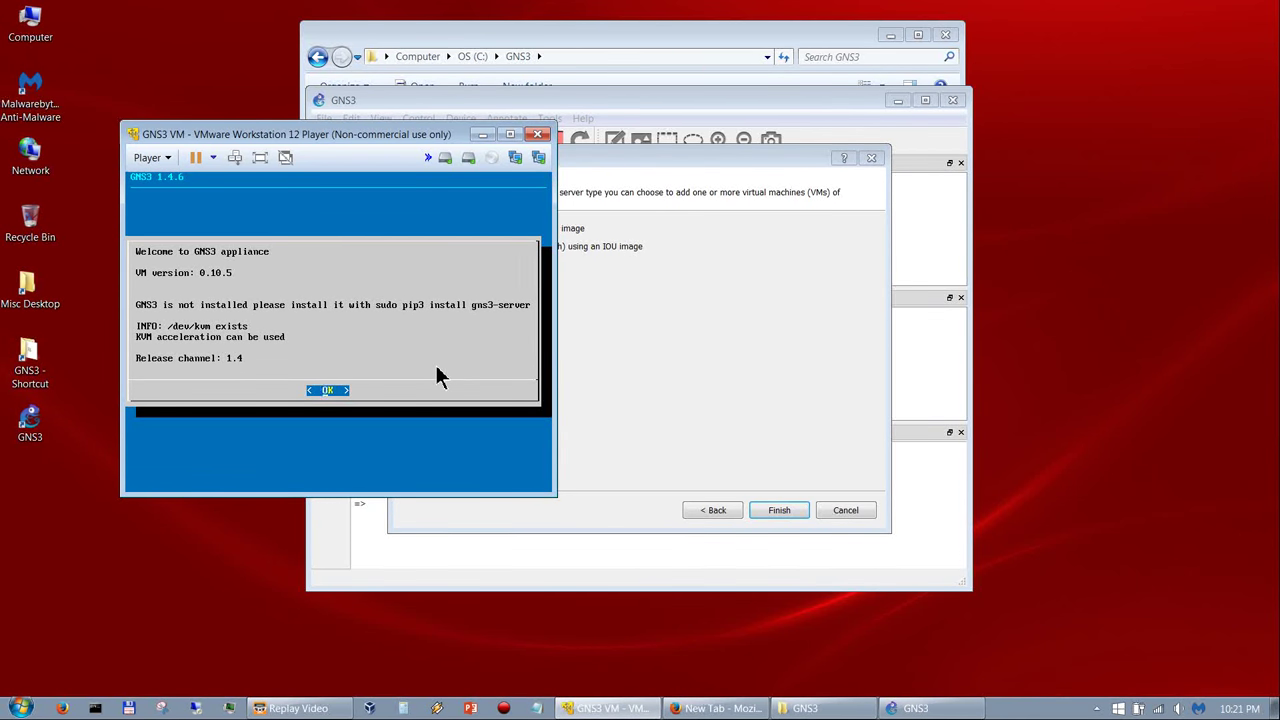
Step: Dismiss the GNS3 VM's welcome message and console menu, and return to the Setup Wizard with the VM window minimized
key("Return")
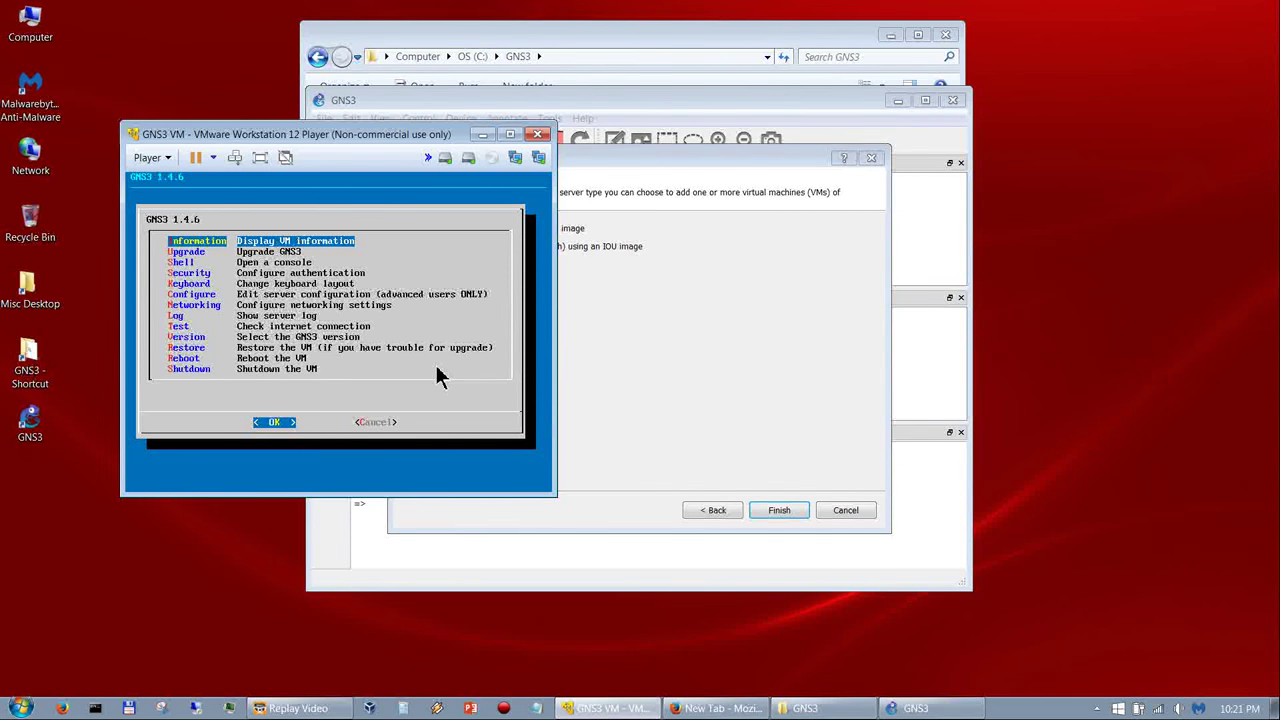
key("Tab")
key("Return")
left_click(482, 135)
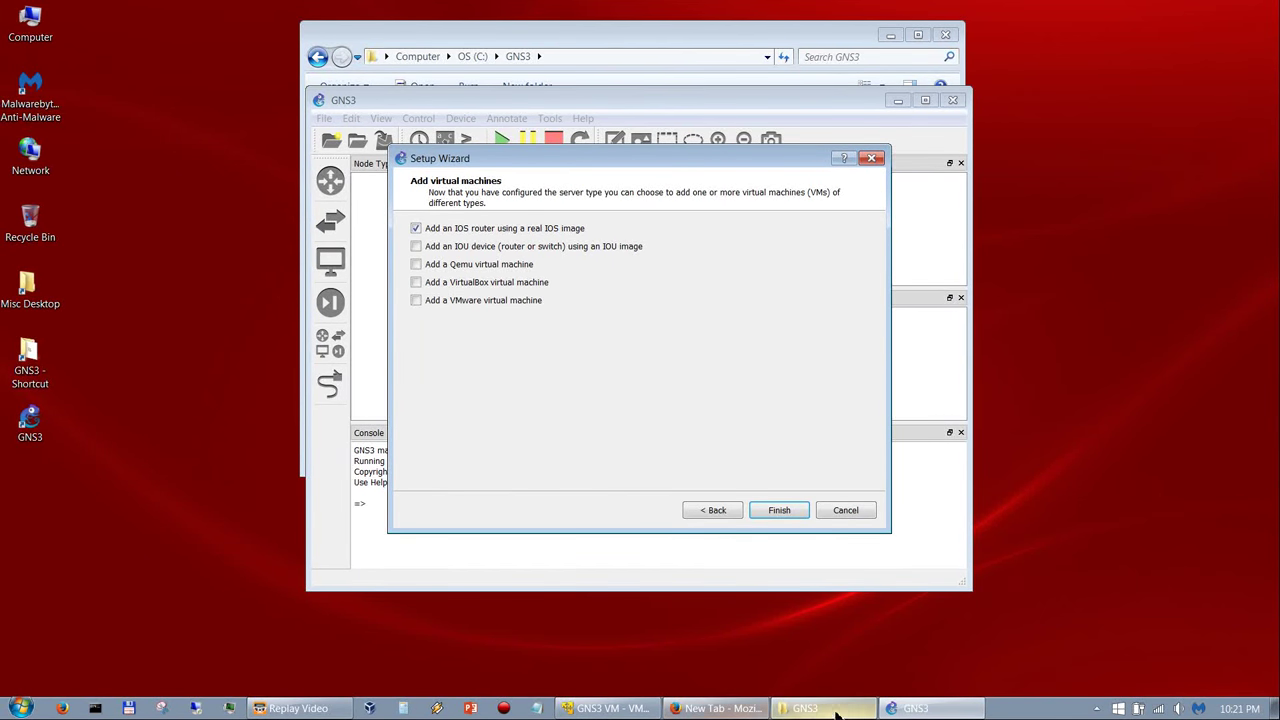
left_click(913, 712)
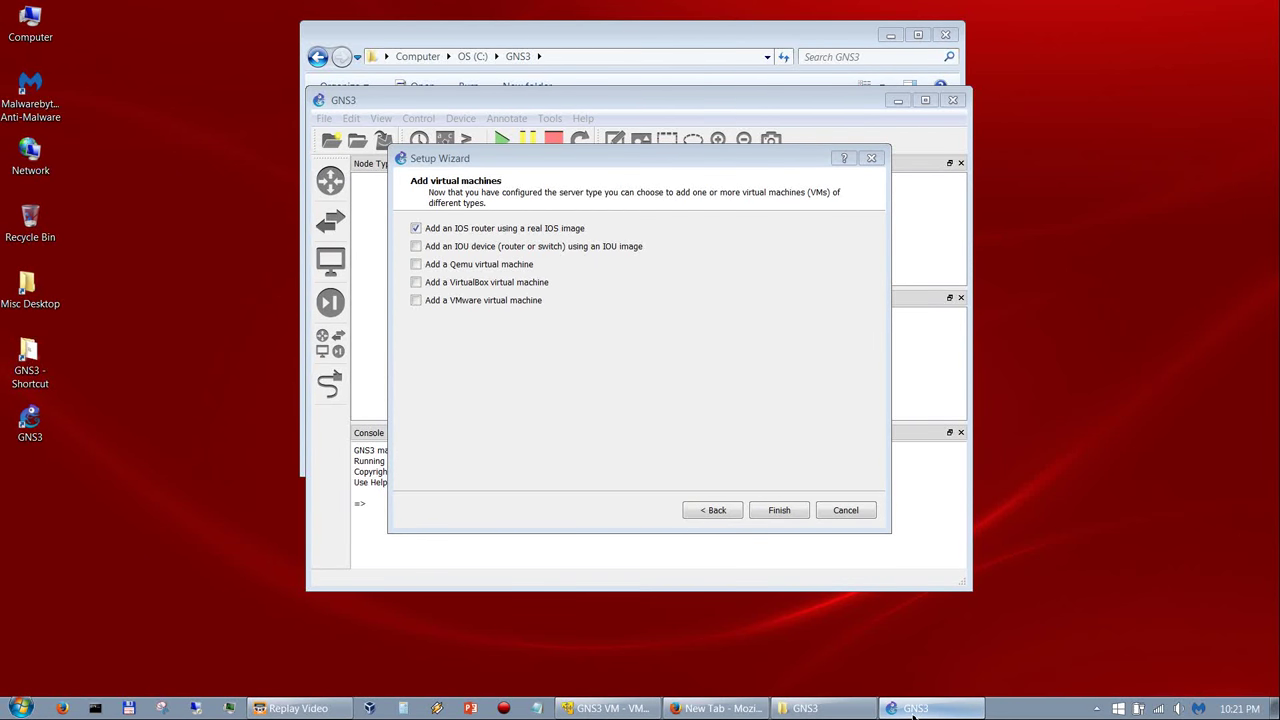
left_click(906, 711)
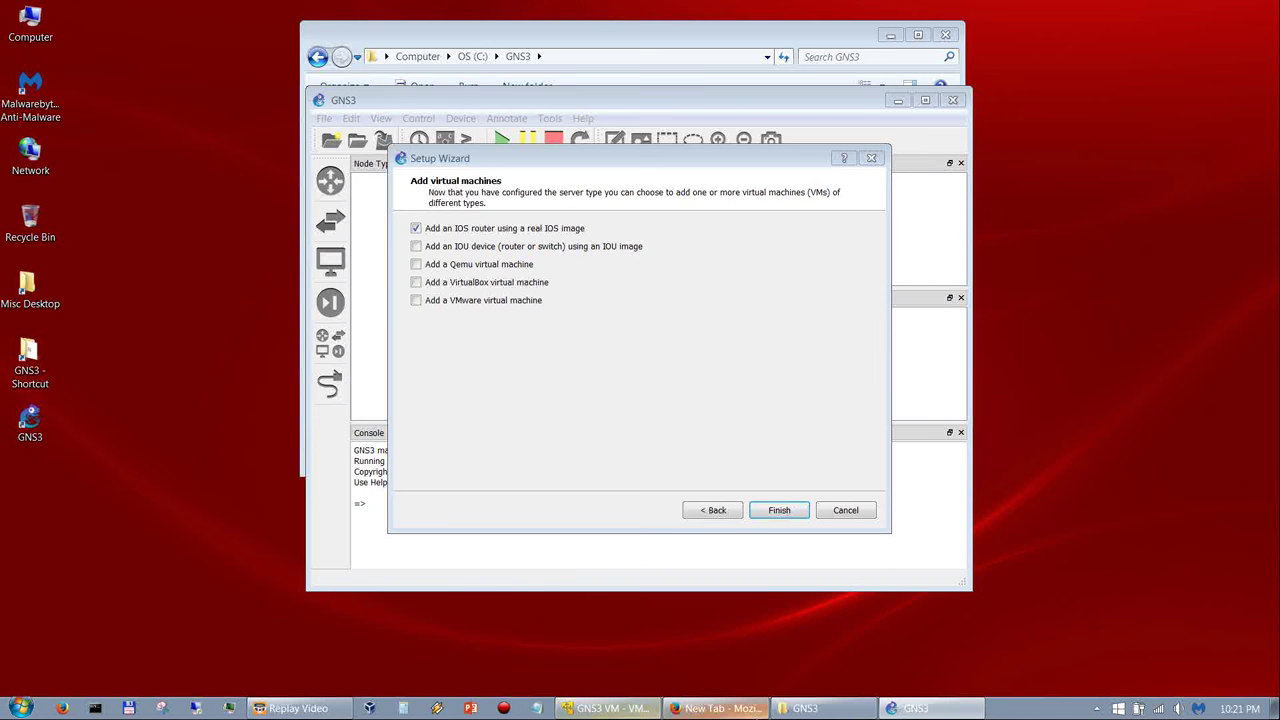
Step: Switch to Firefox and open the image upload page of the GNS3 server at 192.168.211.128:8000, keeping the VM window minimized
left_click(716, 708)
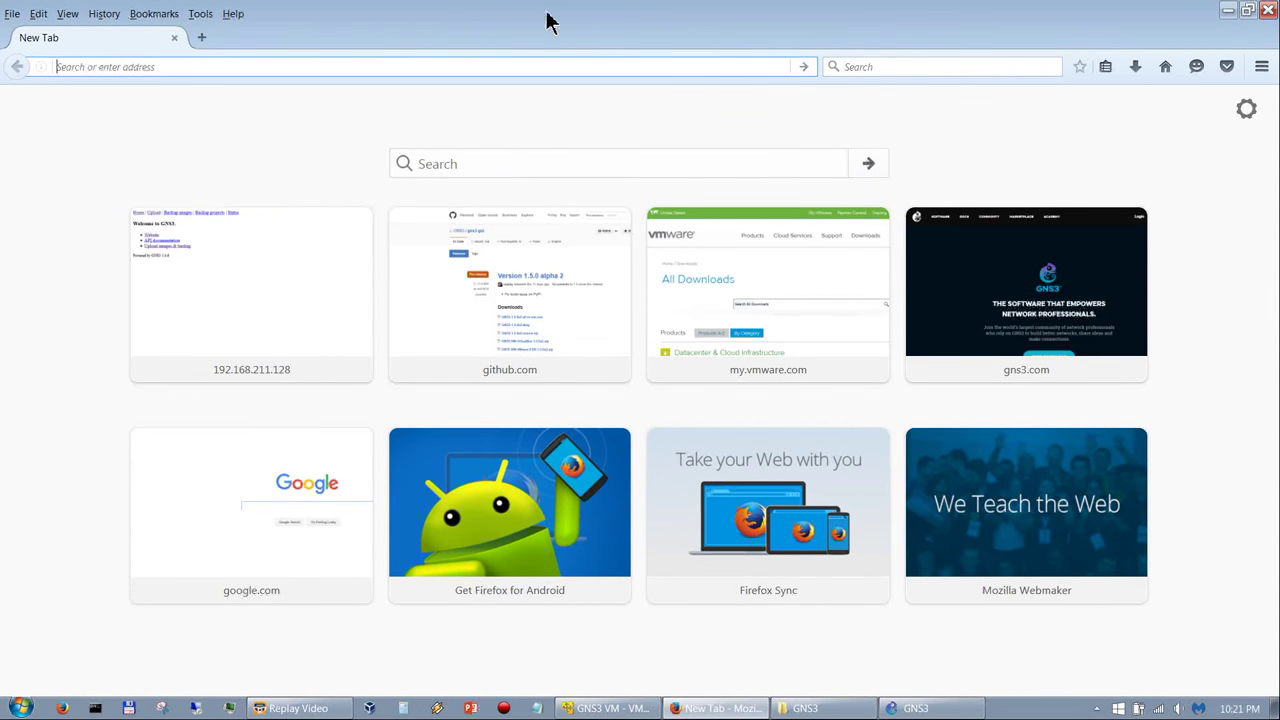
left_click(780, 67)
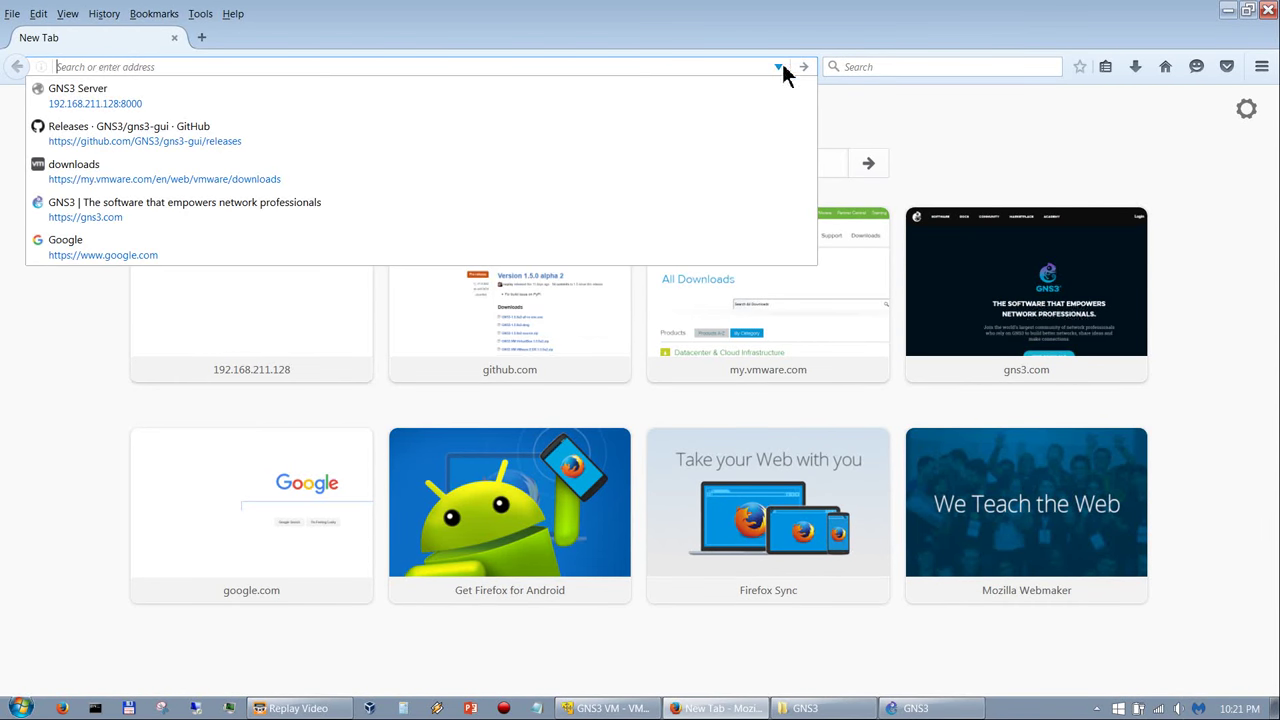
left_click(75, 95)
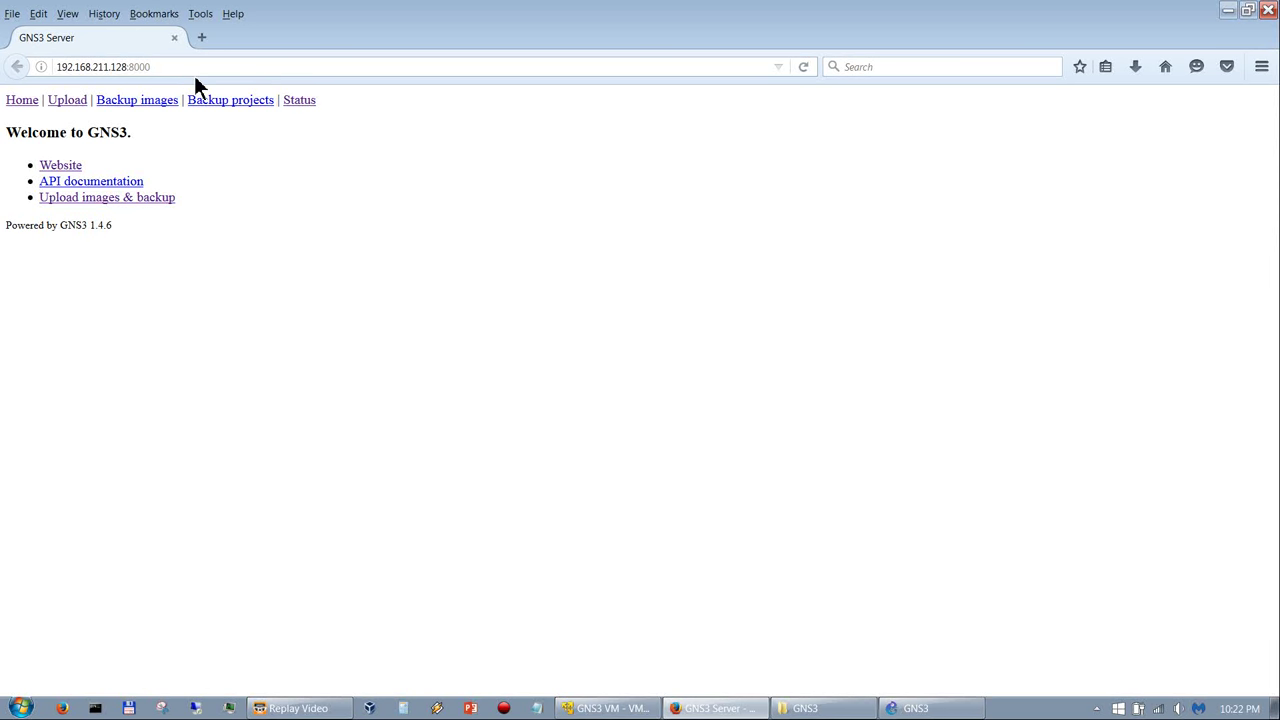
left_click(139, 204)
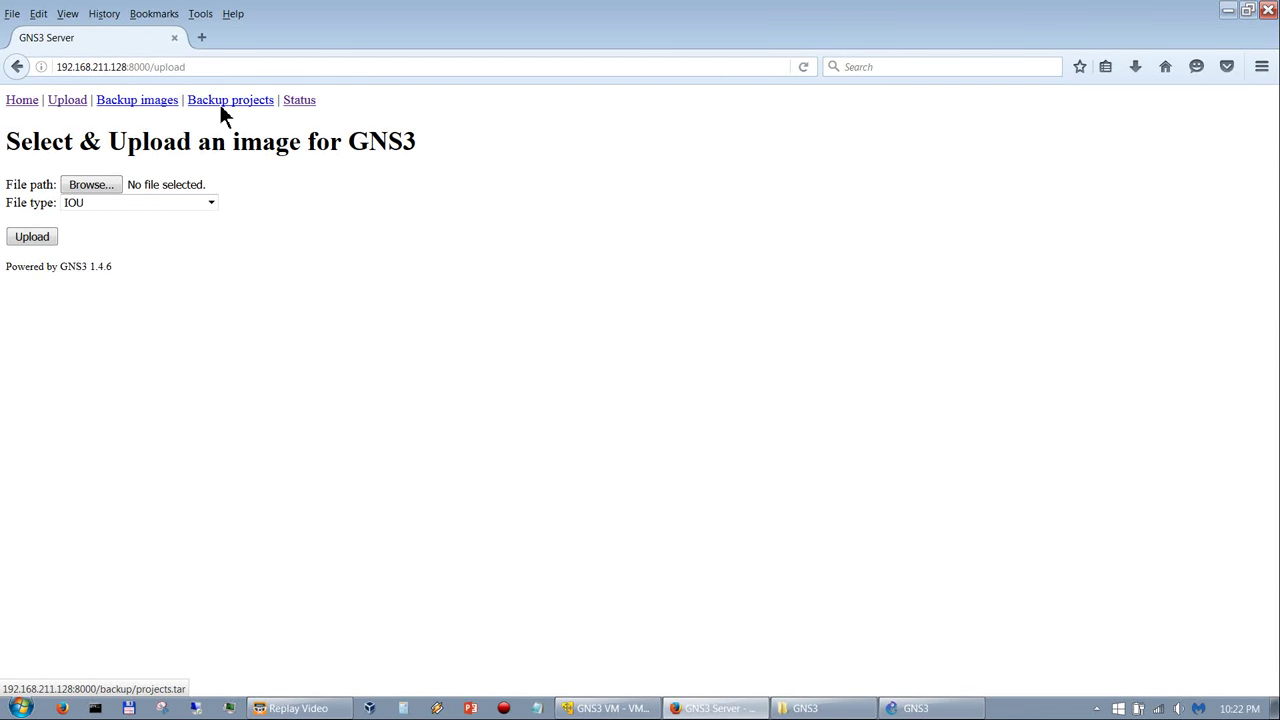
left_click(610, 708)
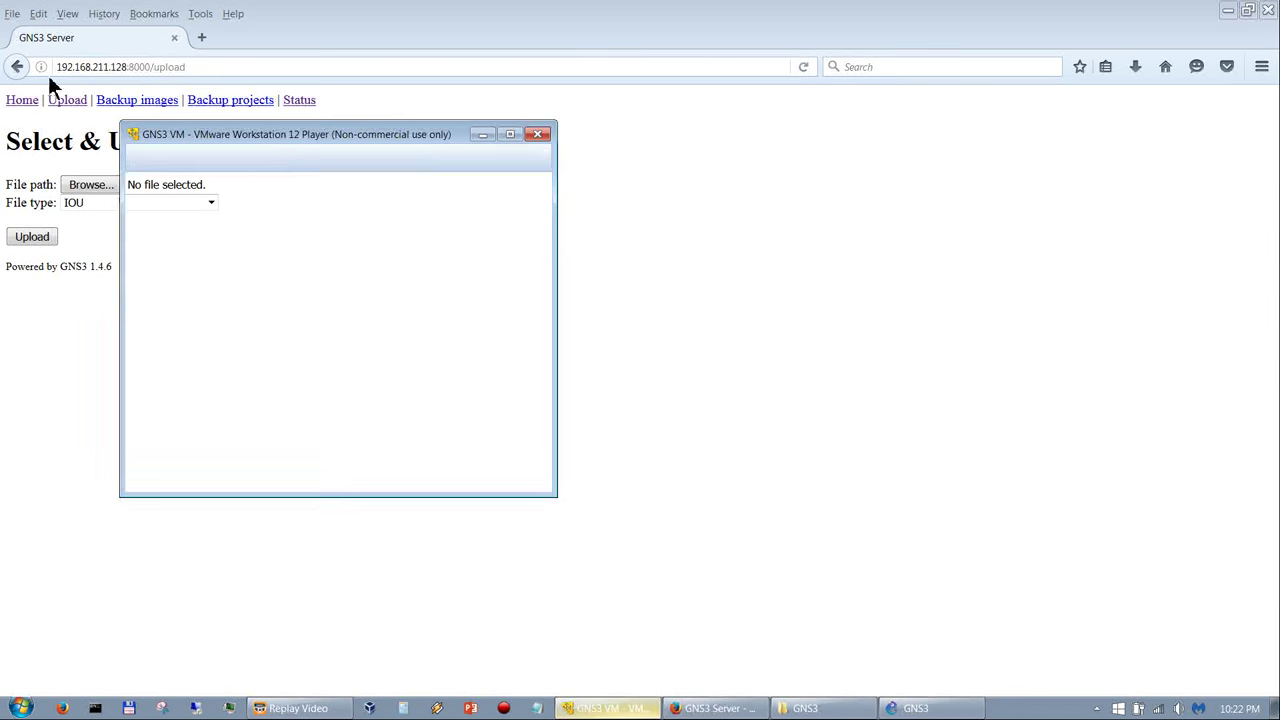
left_click(483, 134)
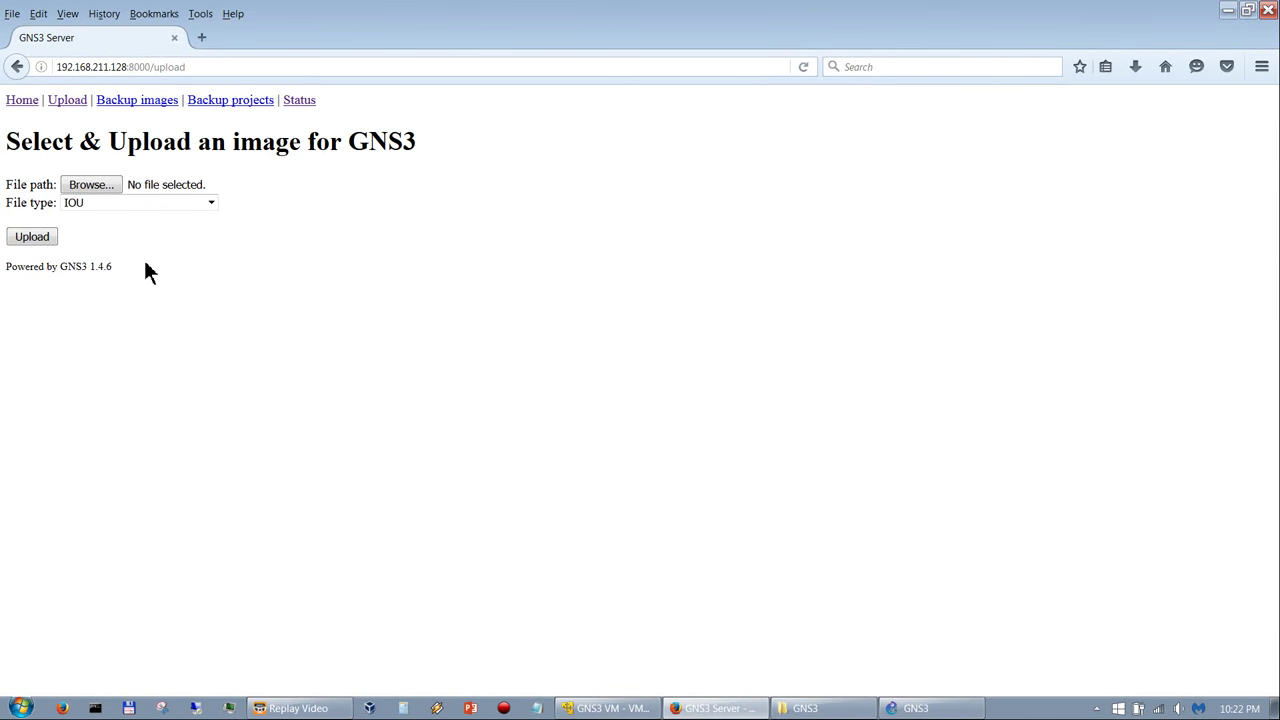
Step: Upload the iourc file from C:\GNS3\Images to the GNS3 server as file type IOU licence (iourc)
left_click(106, 206)
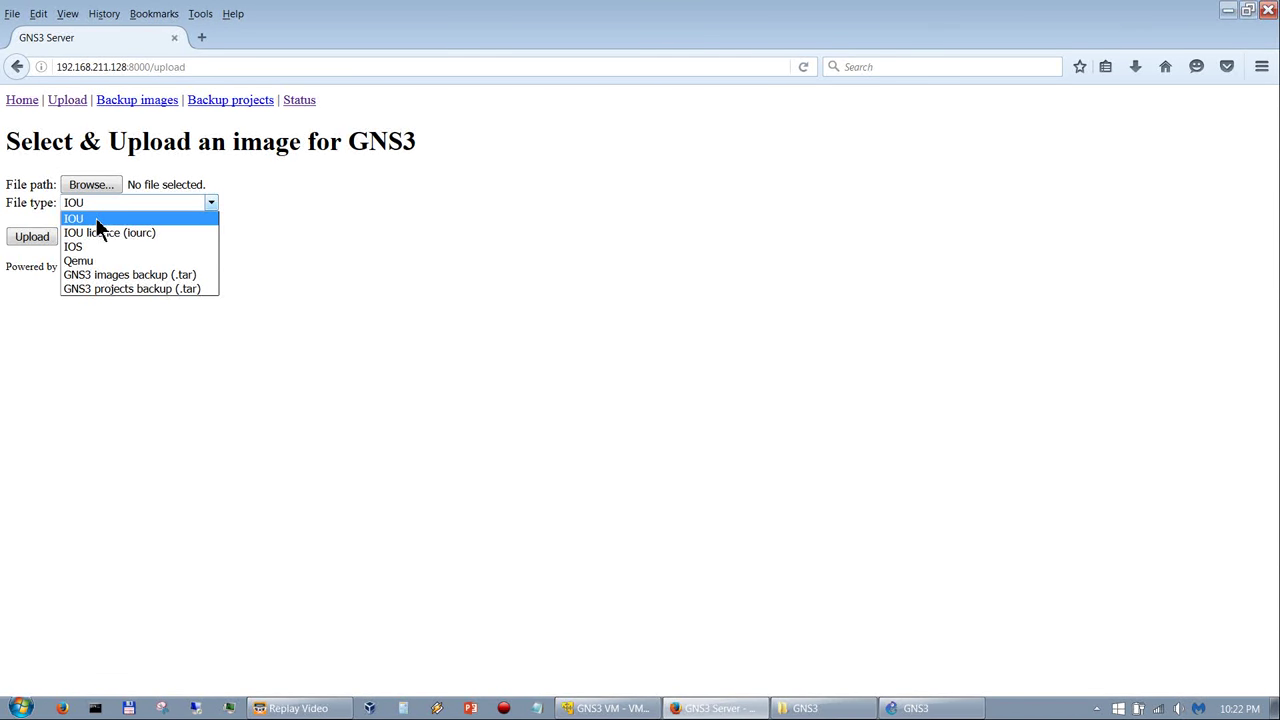
left_click(103, 232)
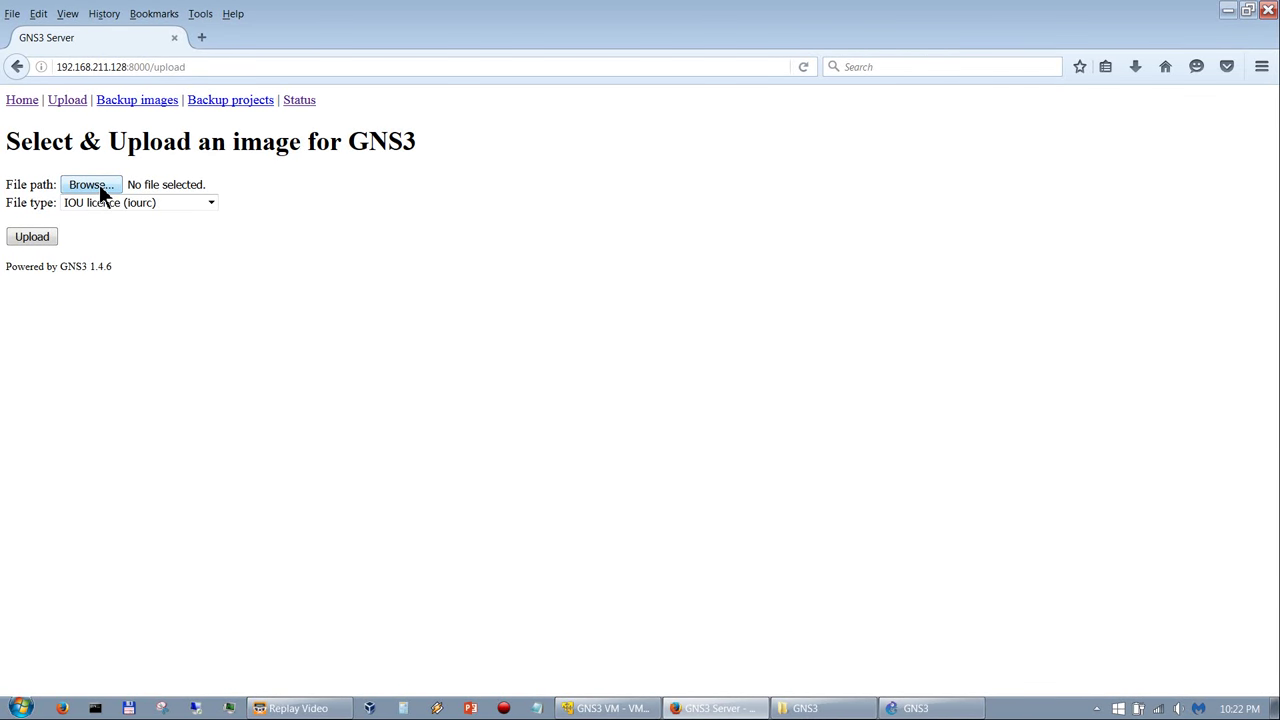
left_click(96, 184)
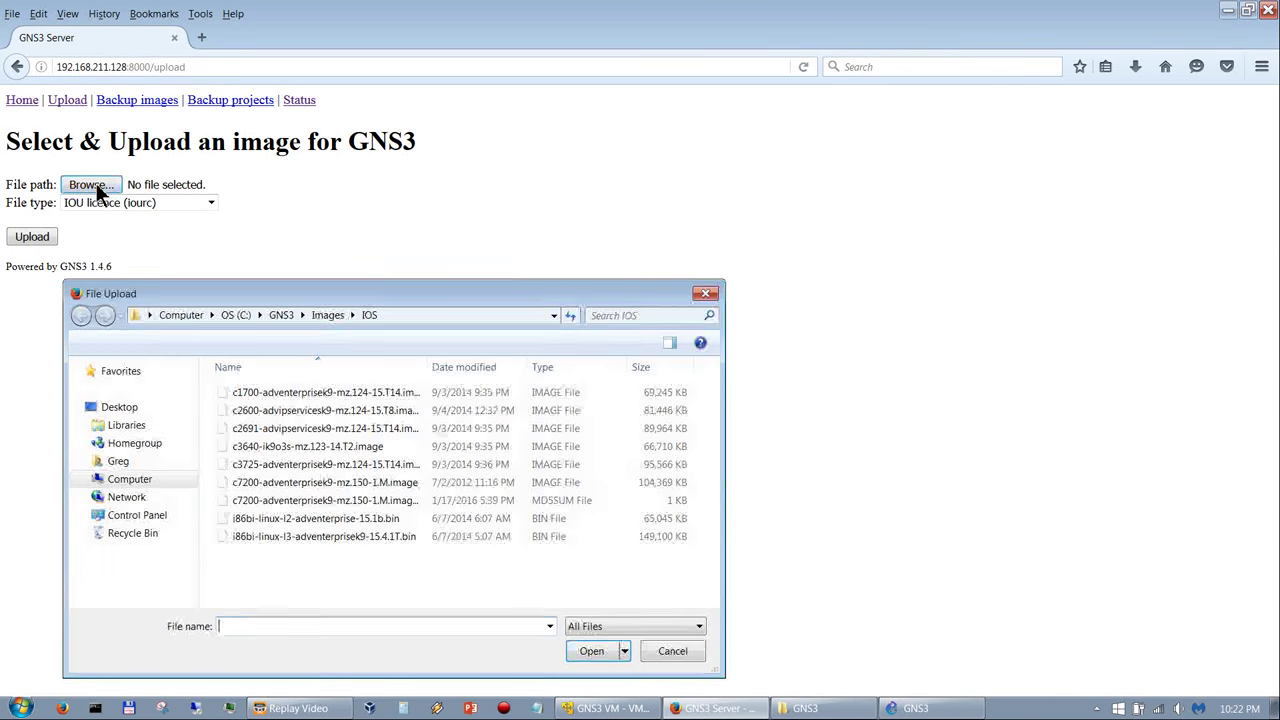
left_click(318, 315)
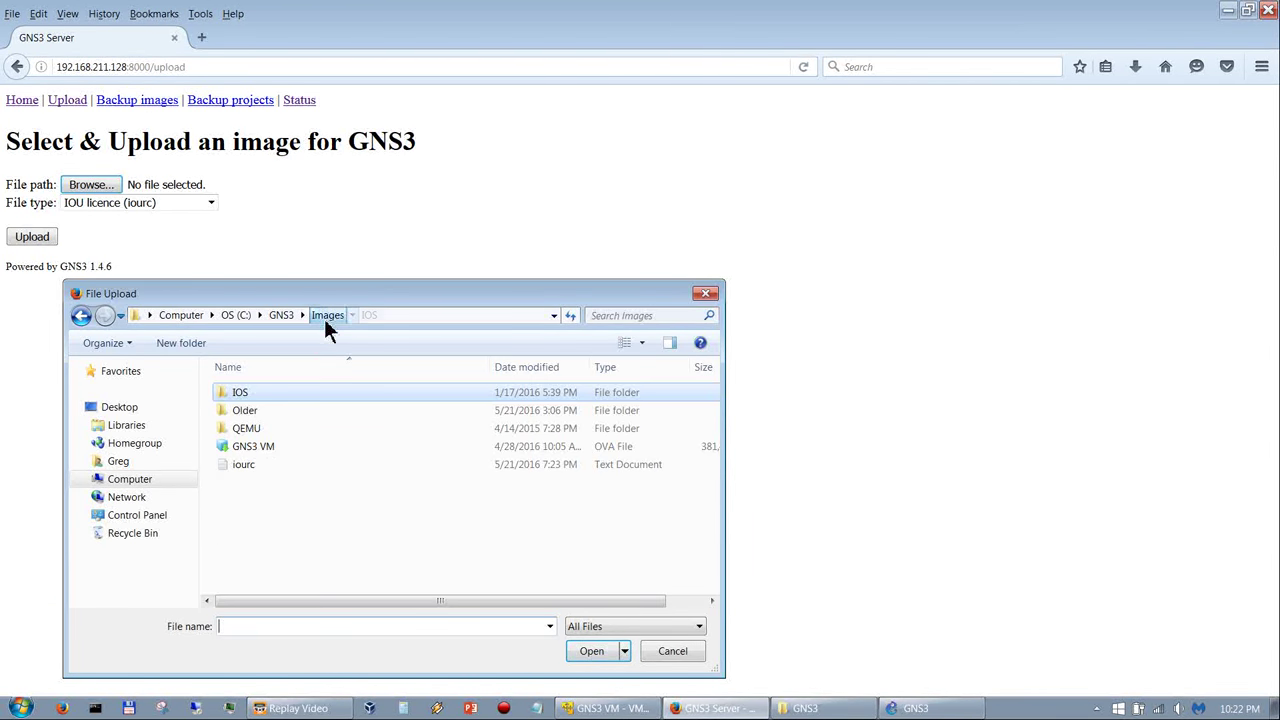
left_click(600, 656)
left_click(32, 236)
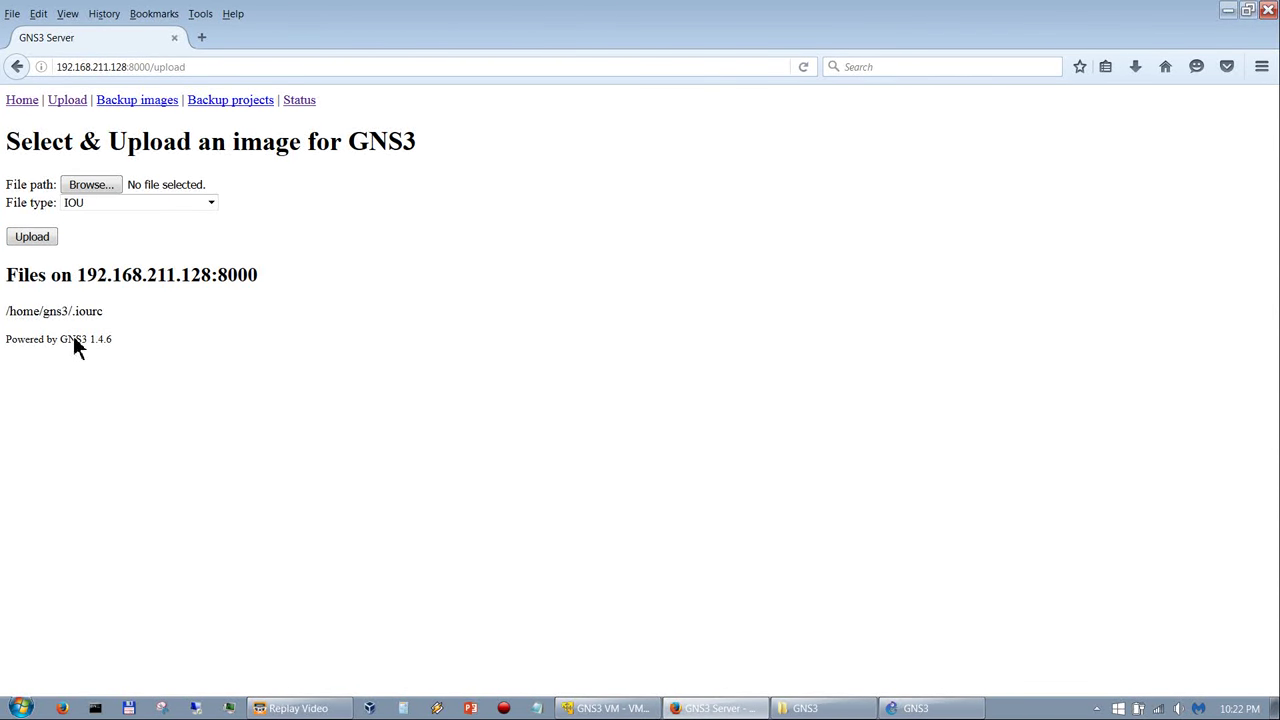
Step: Upload the layer 2 image i86bi-linux-l2-adventerprise-15.1b.bin from the IOS folder to the server as file type IOU
left_click(95, 183)
left_click(245, 400)
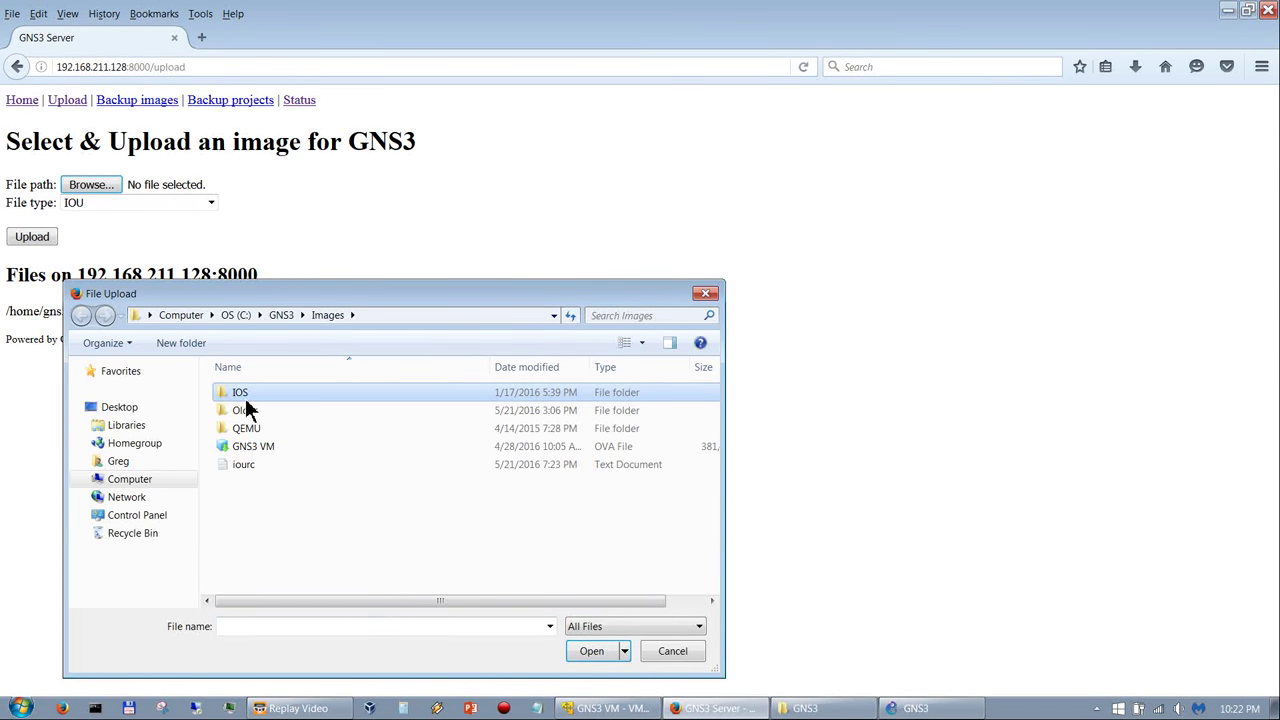
double_click(245, 400)
left_click(293, 524)
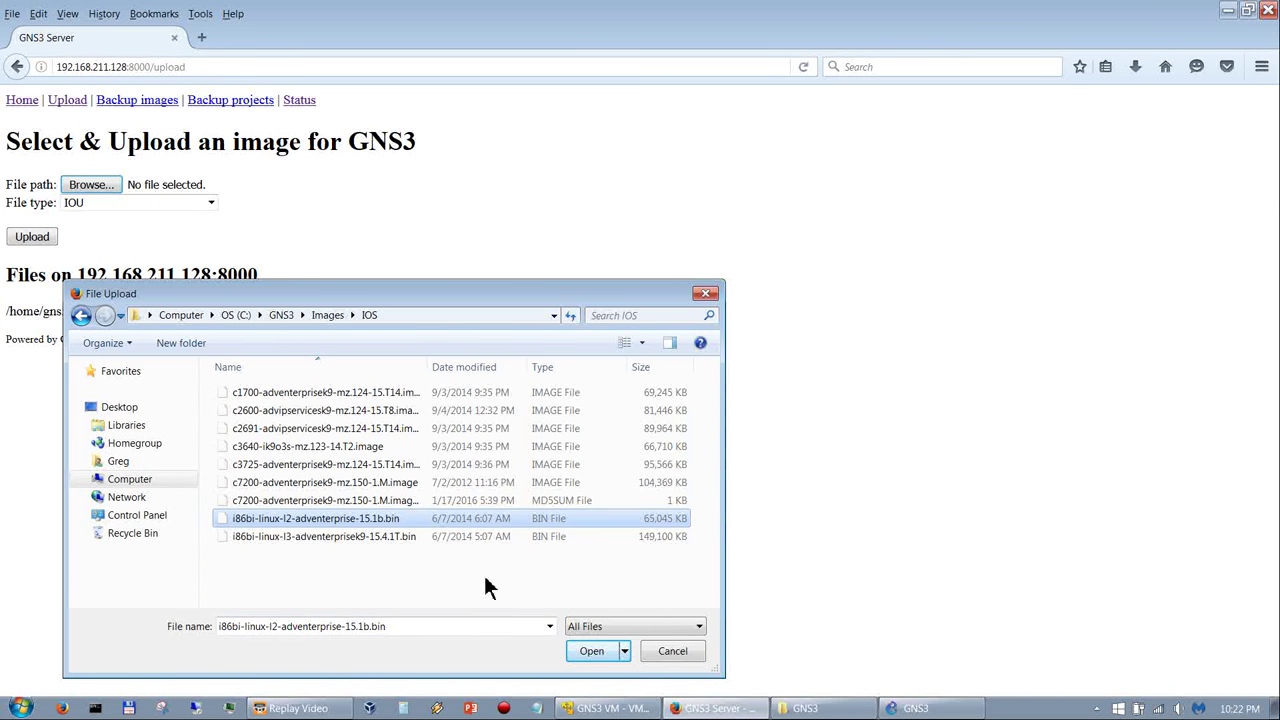
left_click(587, 650)
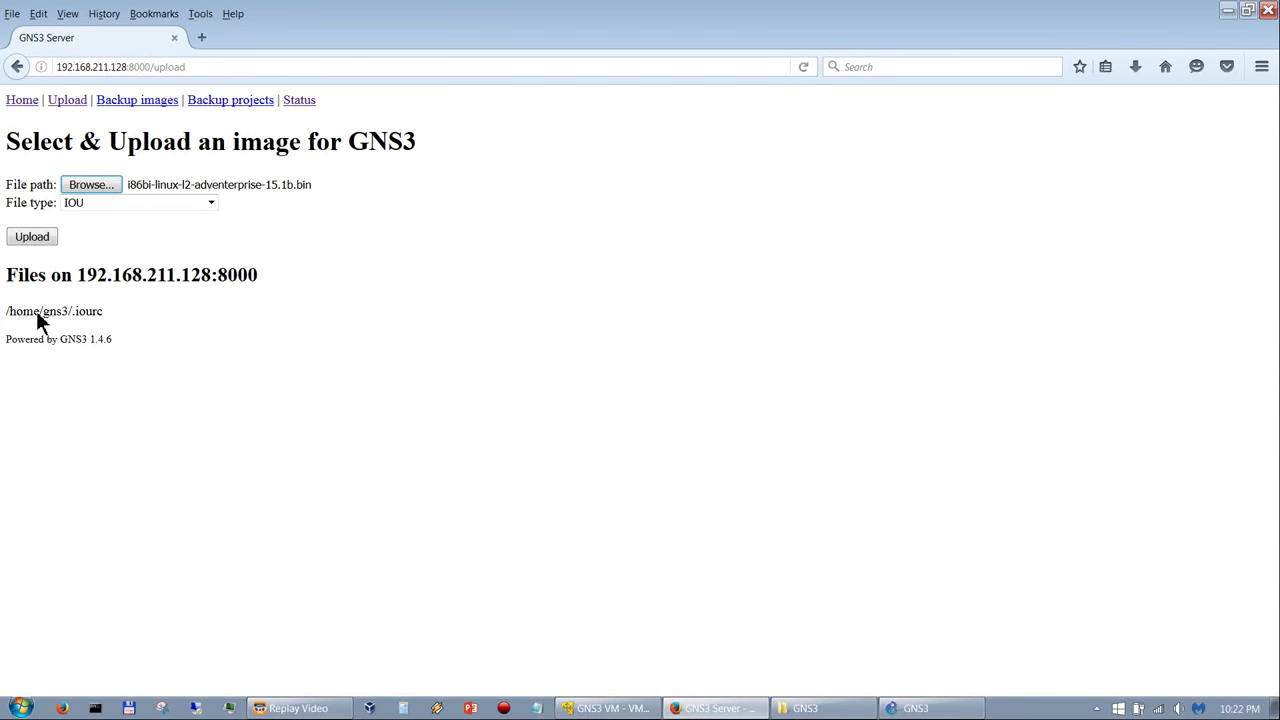
left_click(20, 244)
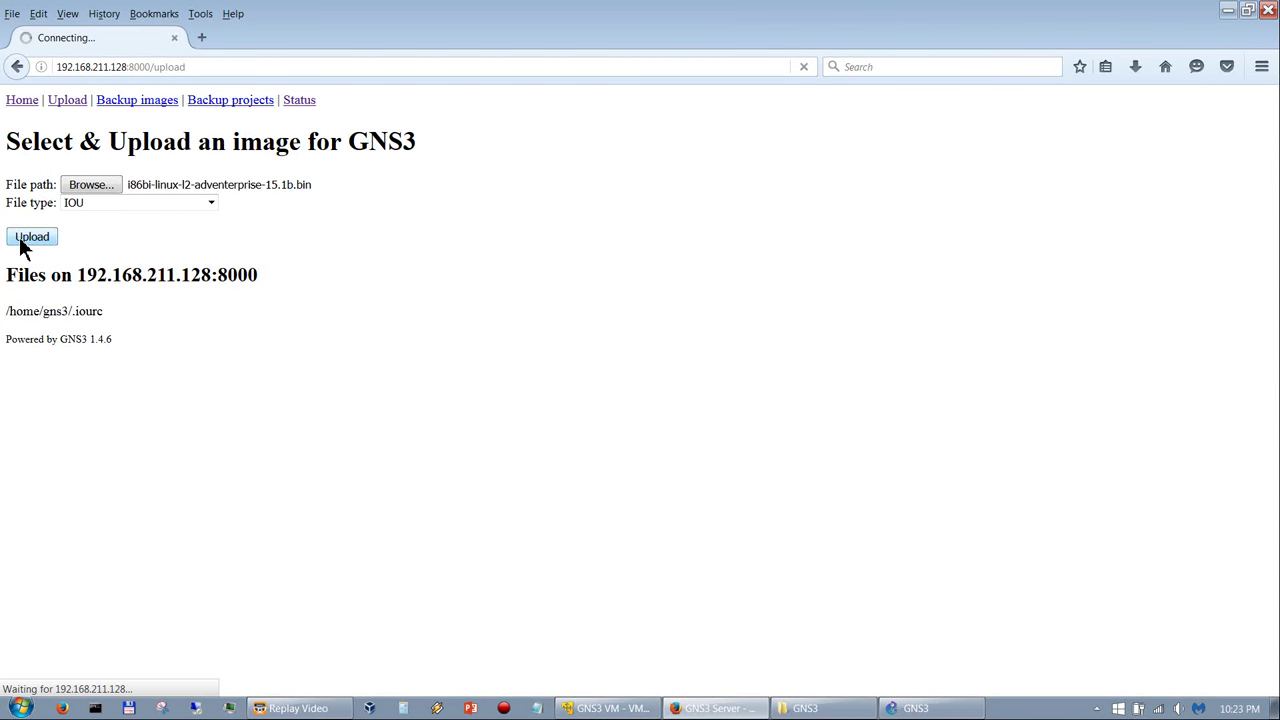
Step: Upload the layer 3 image i86bi-linux-l3-adventerprisek9-15.4.1T.bin to the server as file type IOU
left_click(95, 189)
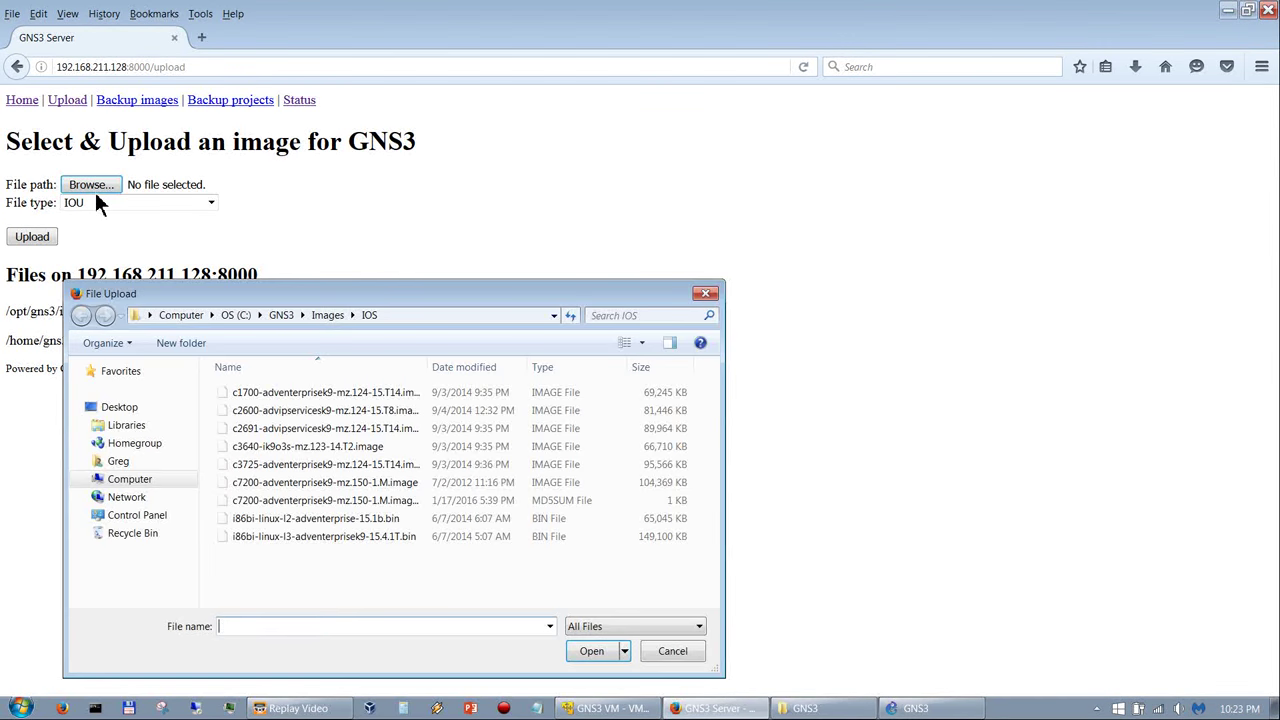
left_click(349, 537)
left_click(595, 652)
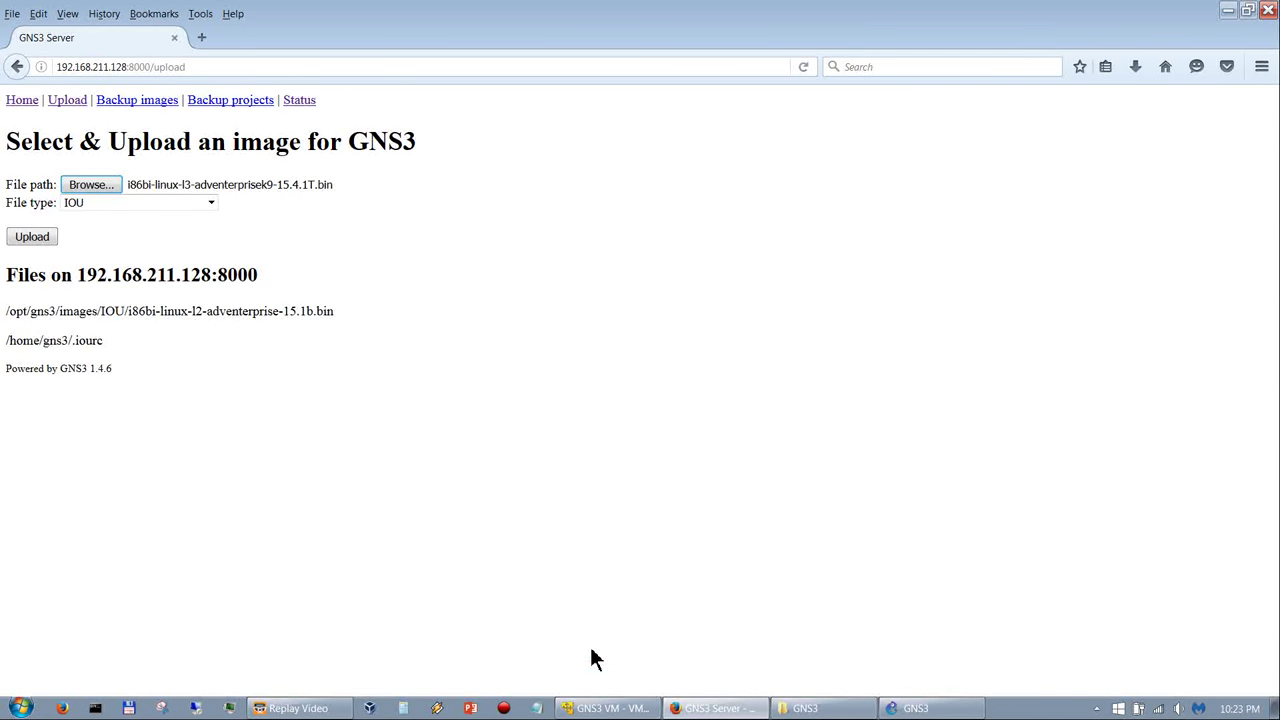
left_click(39, 238)
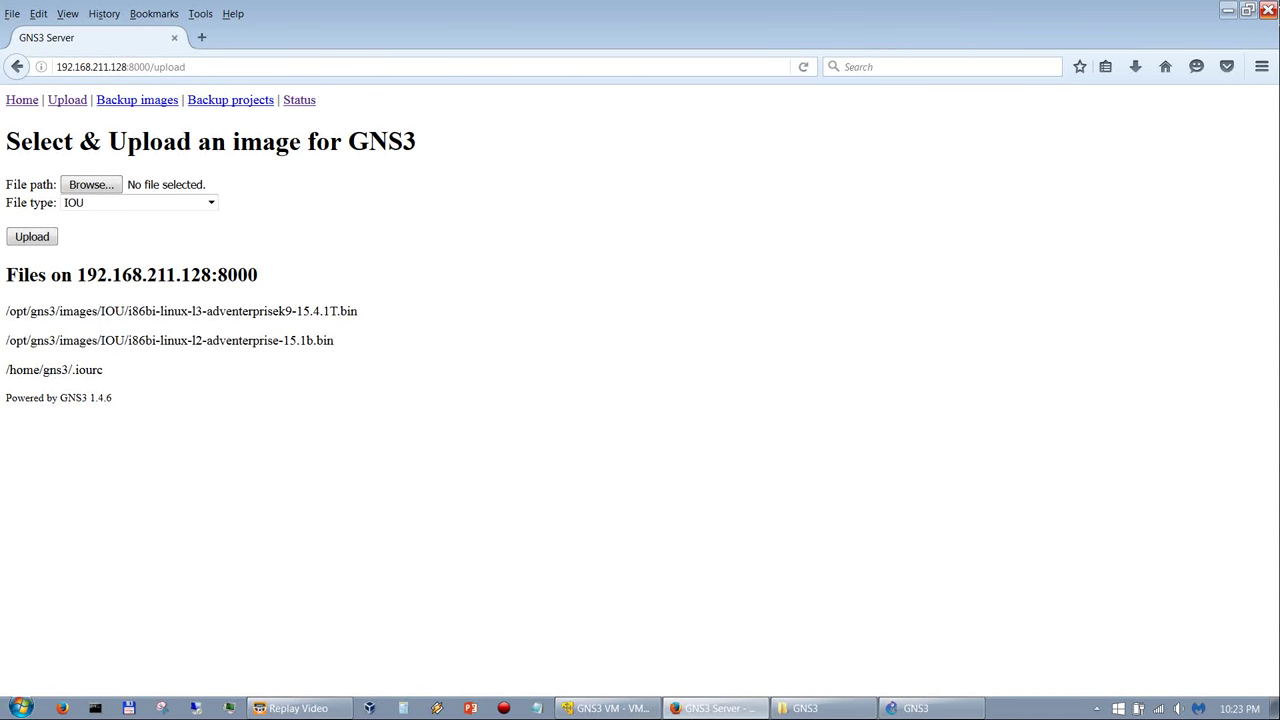
Step: Close the browser and finish the Setup Wizard with both the IOS router and the IOU device options enabled
left_click(1270, 10)
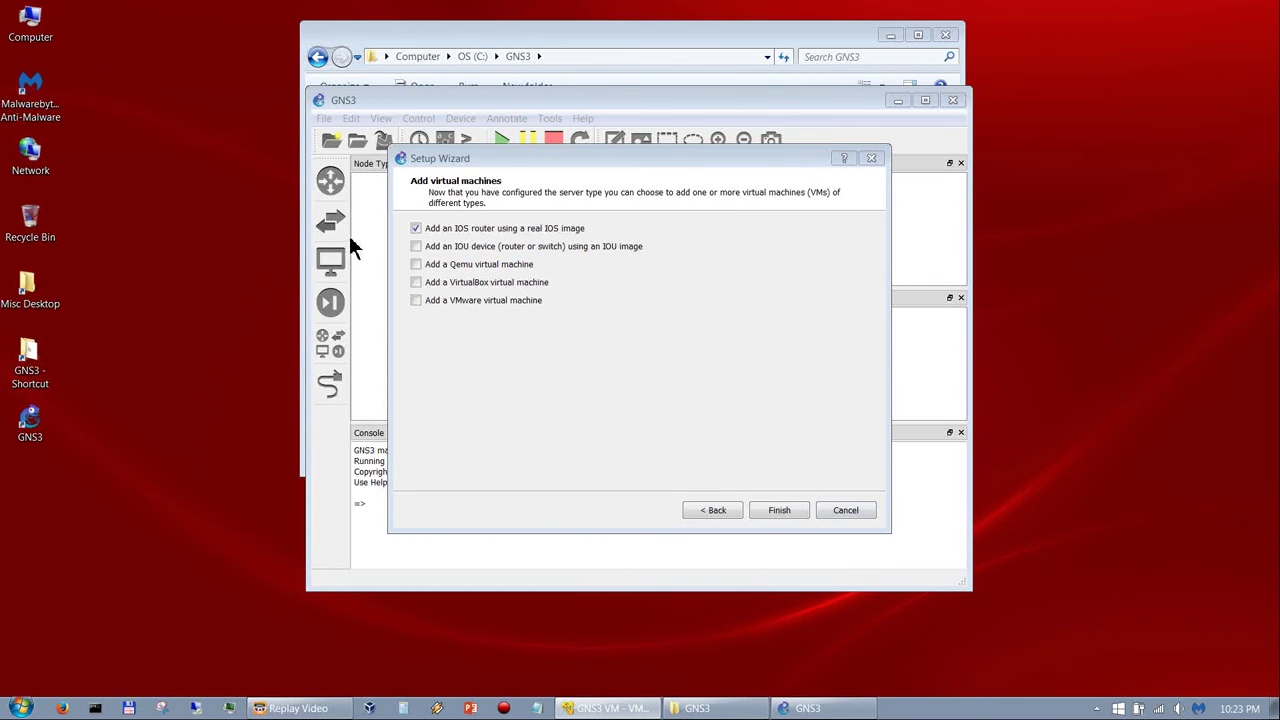
left_click(416, 247)
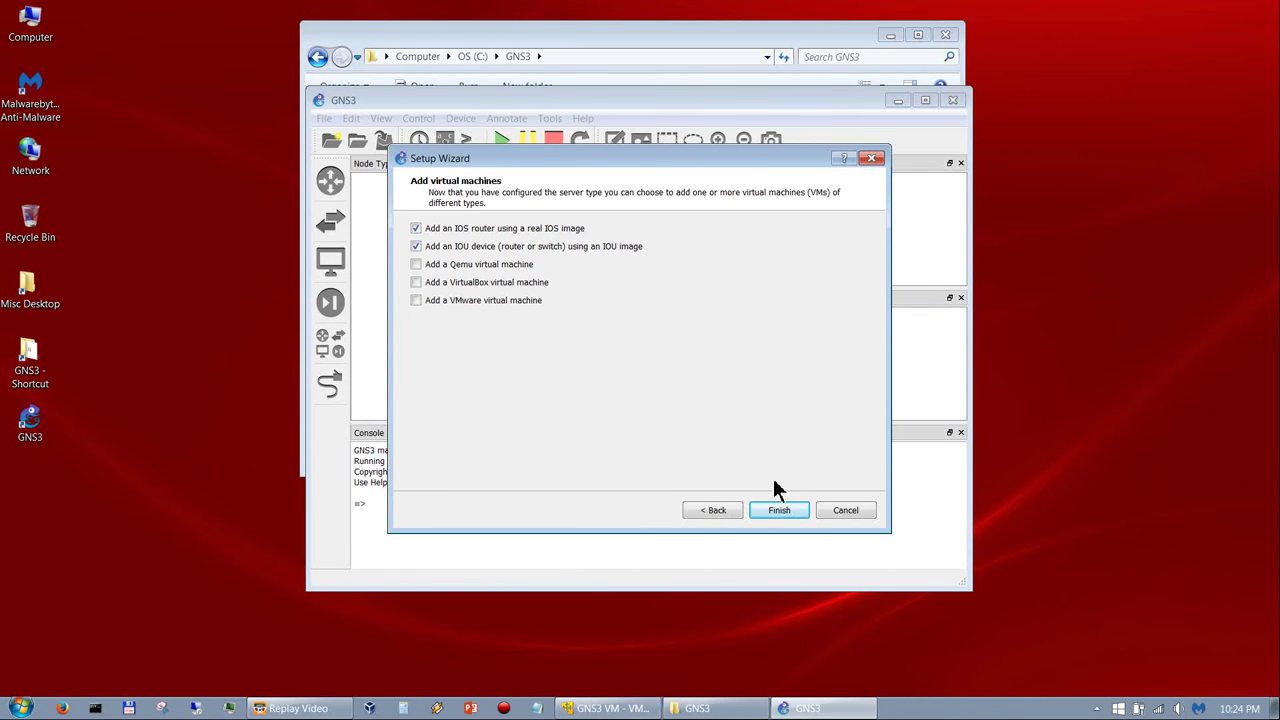
left_click(788, 516)
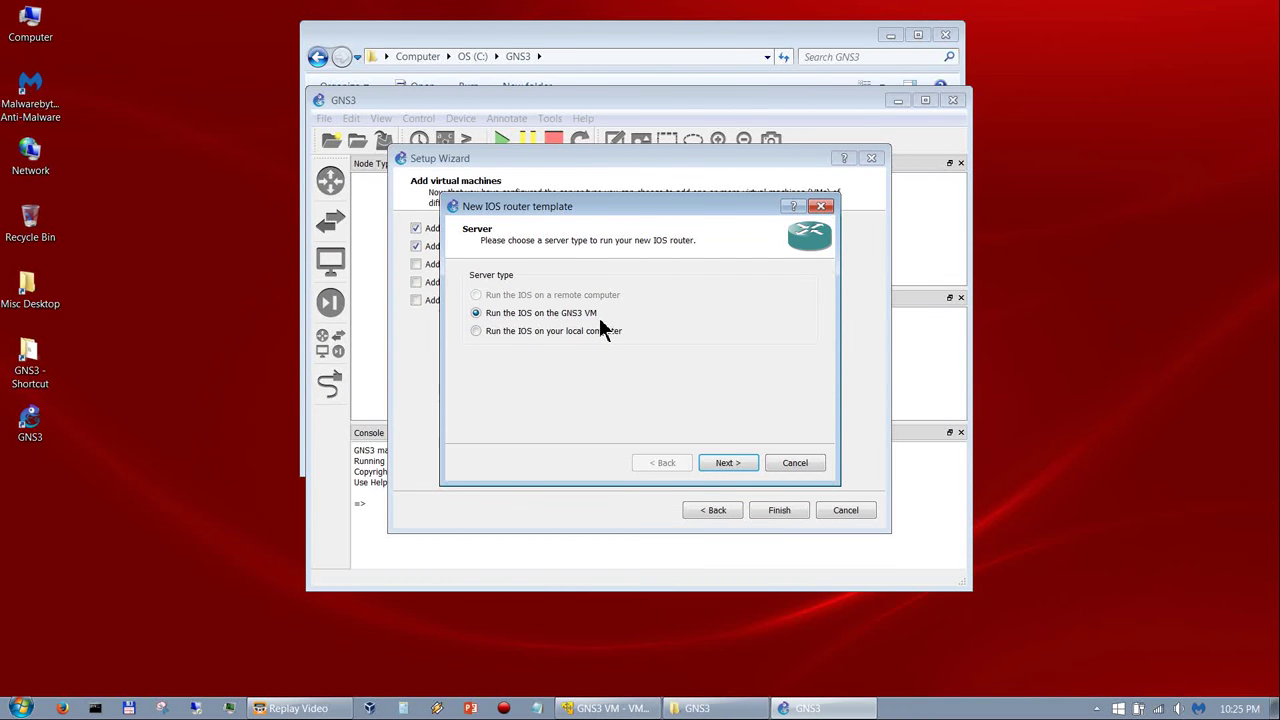
Step: Check the GNS3 VM console, minimize it again, and accept running the new IOS router on the GNS3 VM
left_click(606, 708)
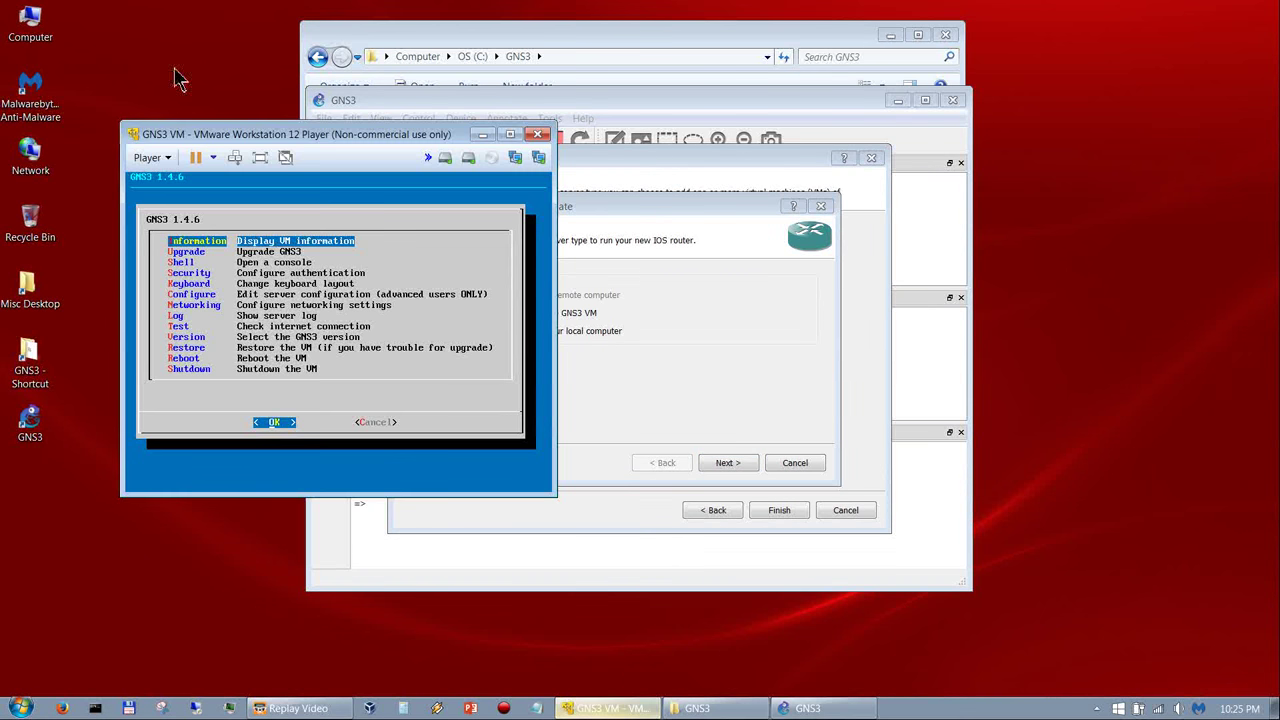
left_click(483, 135)
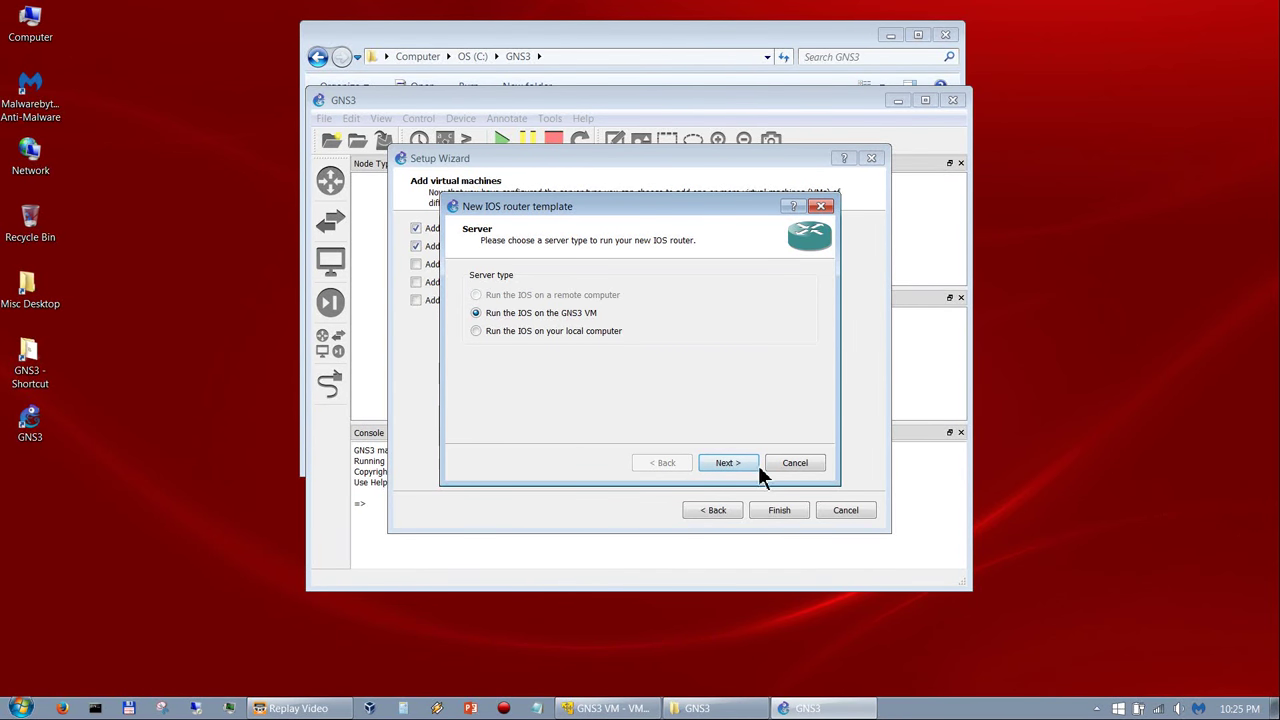
left_click(727, 465)
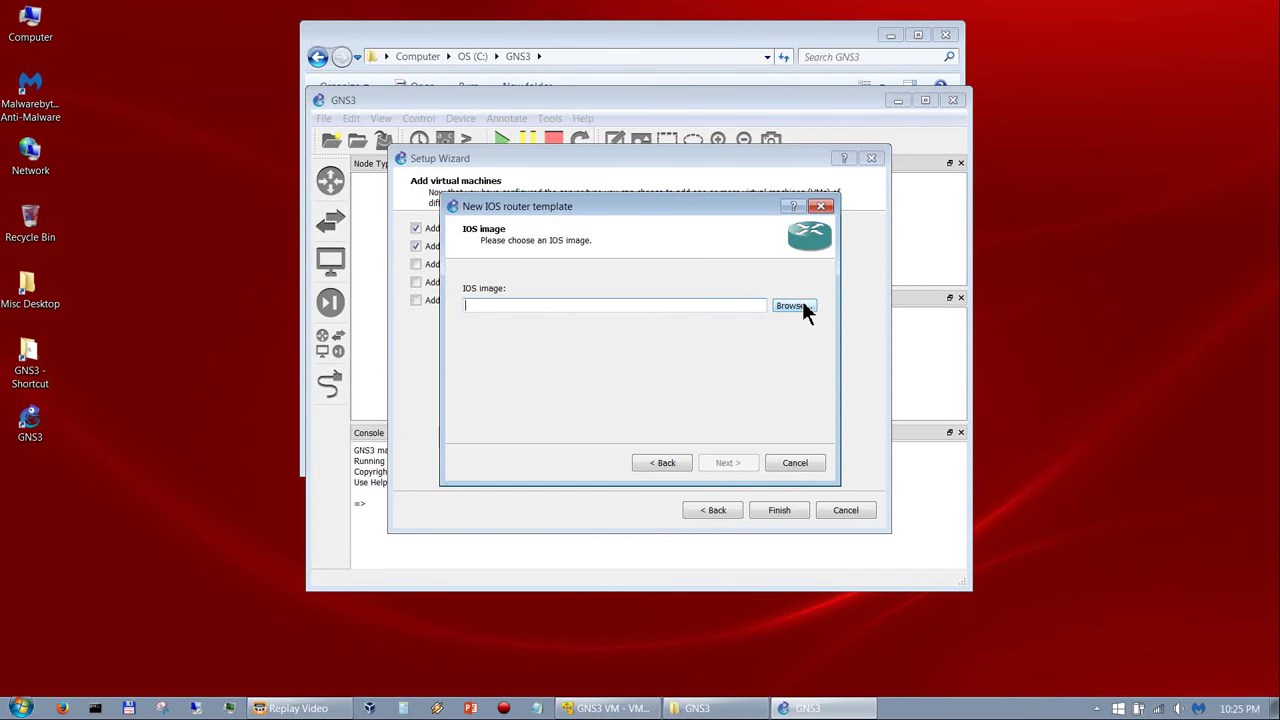
Step: Select c7200-adventerprisek9-mz.150-1.M.image from C:\GNS3\Images\IOS as the new router's IOS image and continue to the name and platform settings
left_click(801, 306)
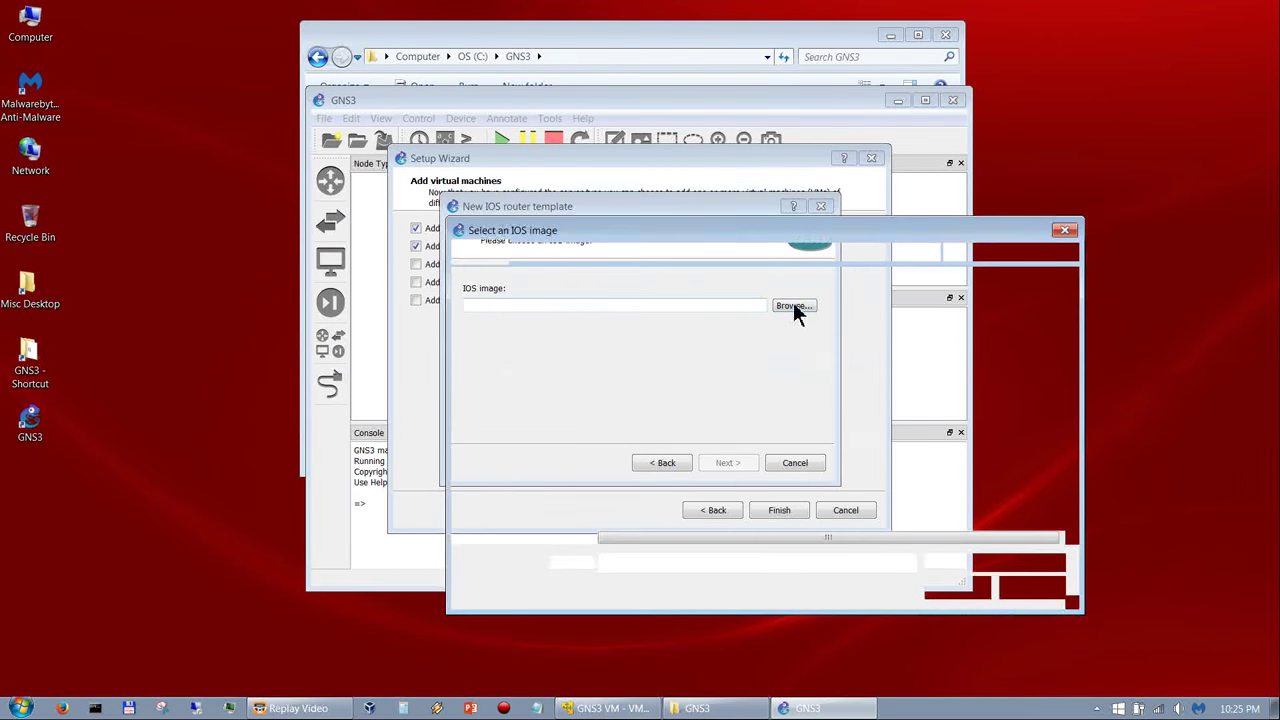
left_click(640, 252)
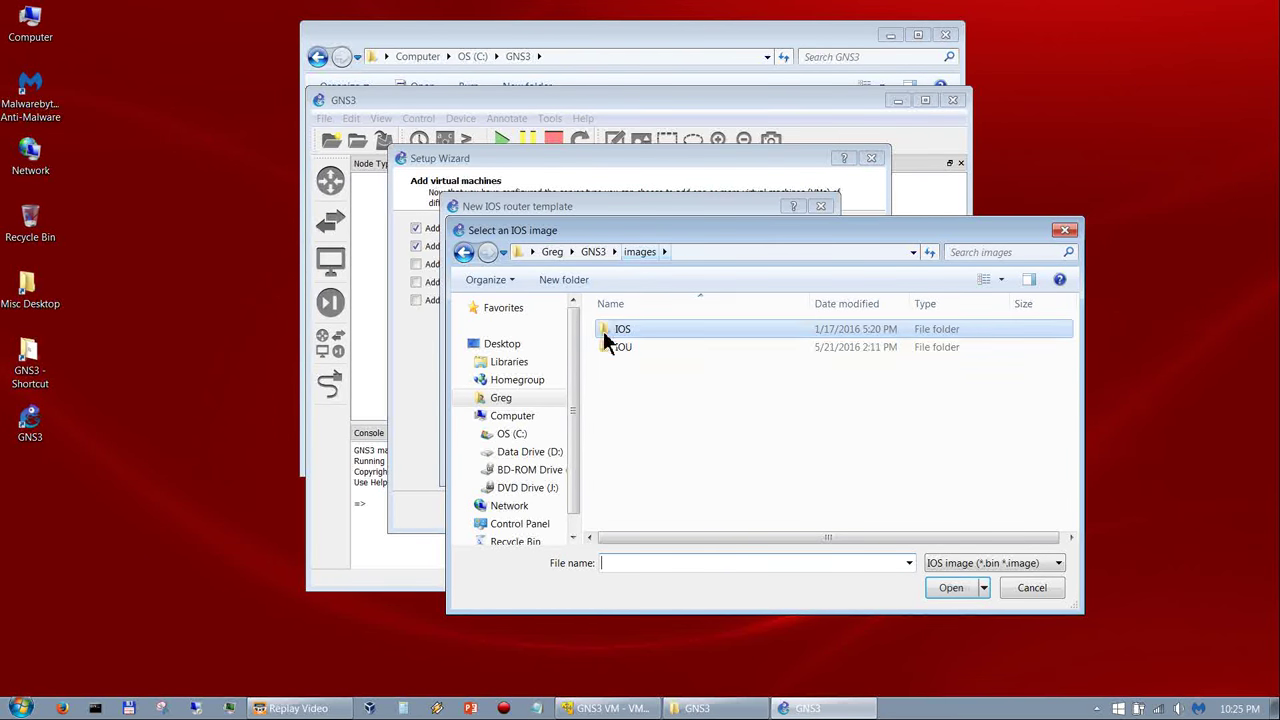
left_click(523, 440)
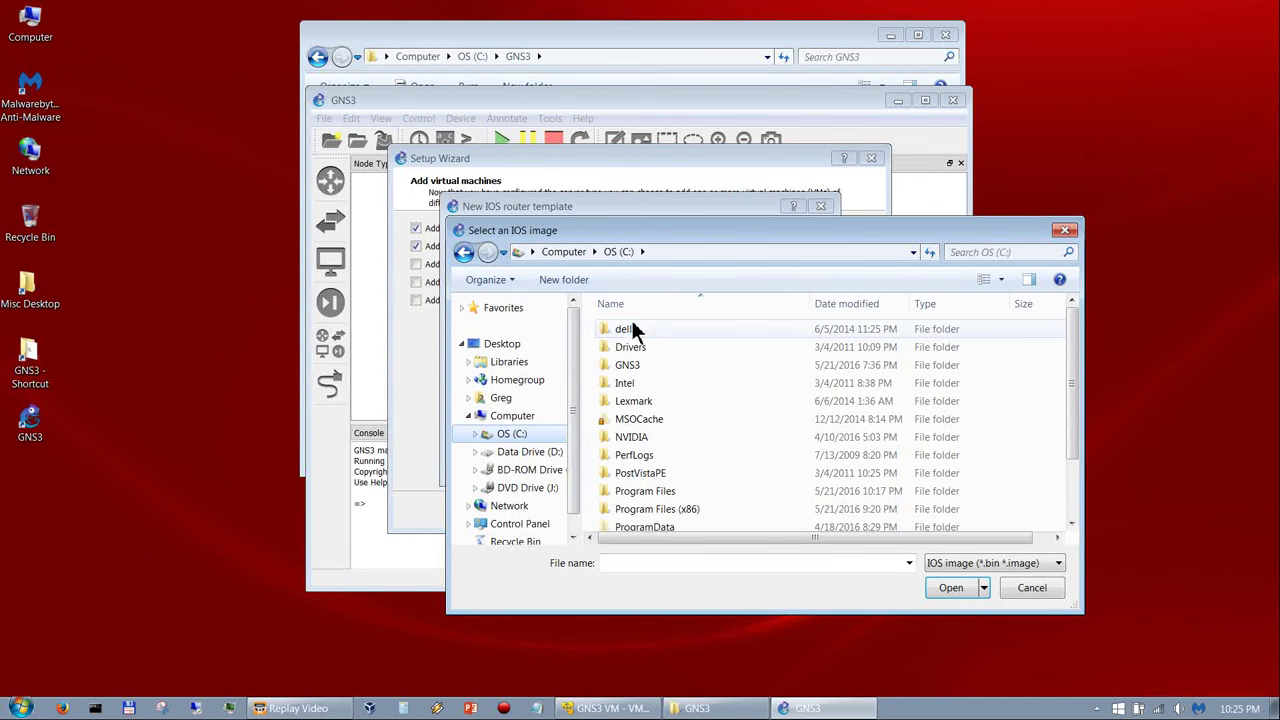
left_click(630, 367)
double_click(632, 368)
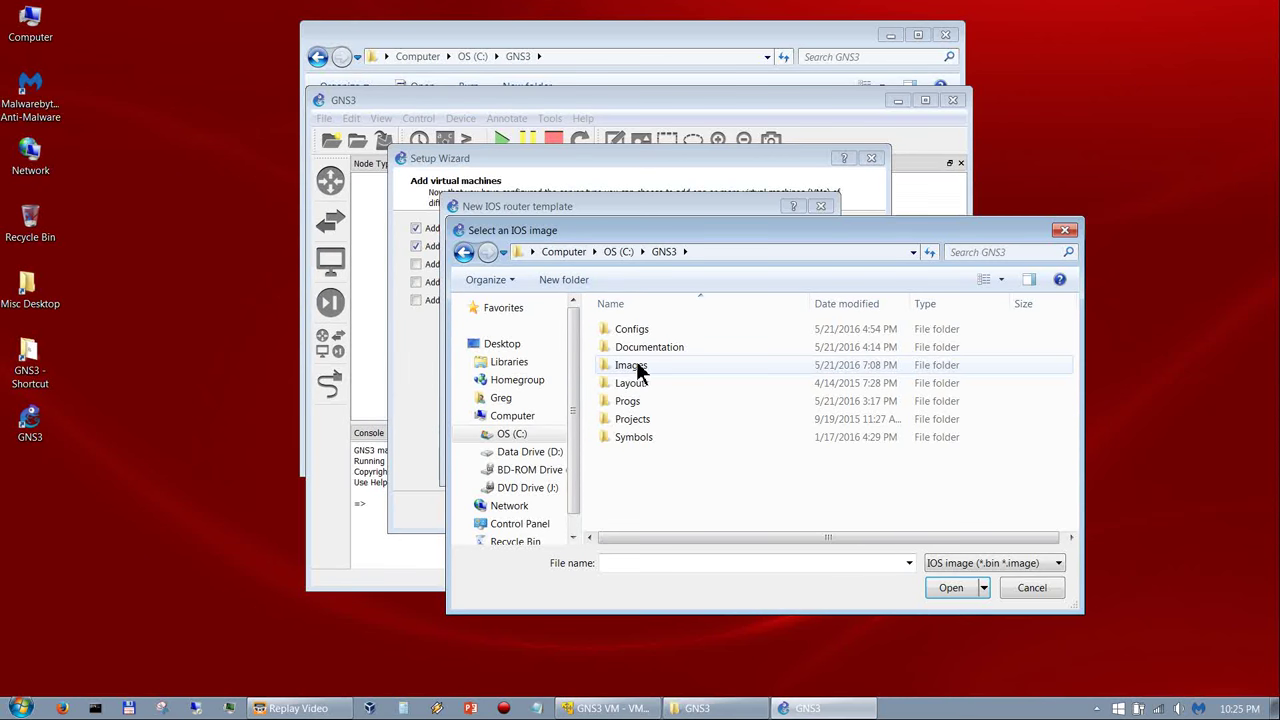
double_click(638, 370)
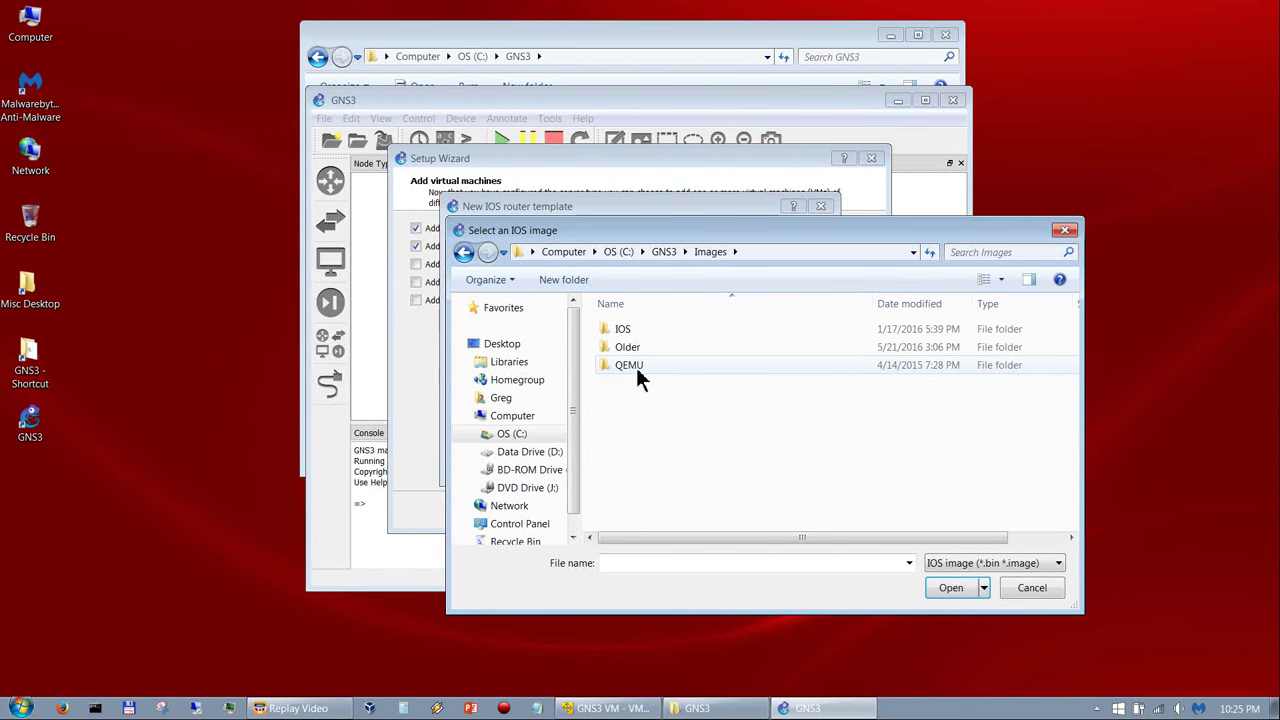
double_click(622, 331)
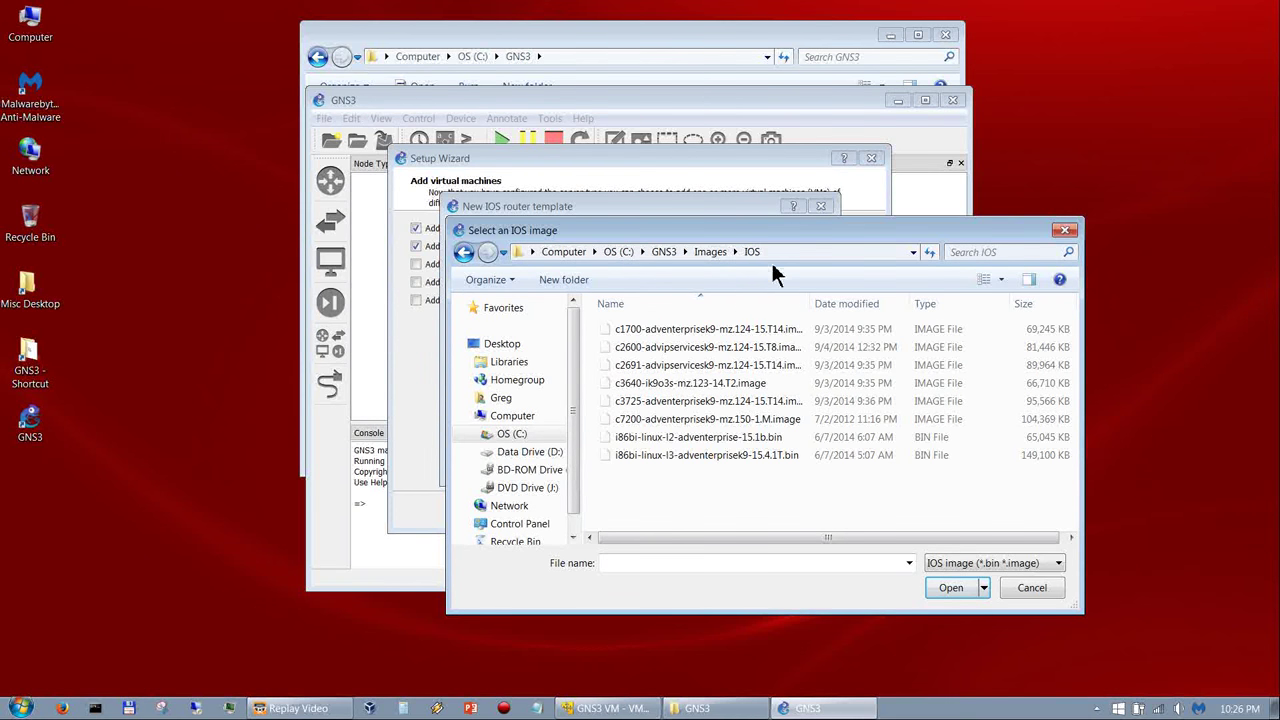
left_click(661, 424)
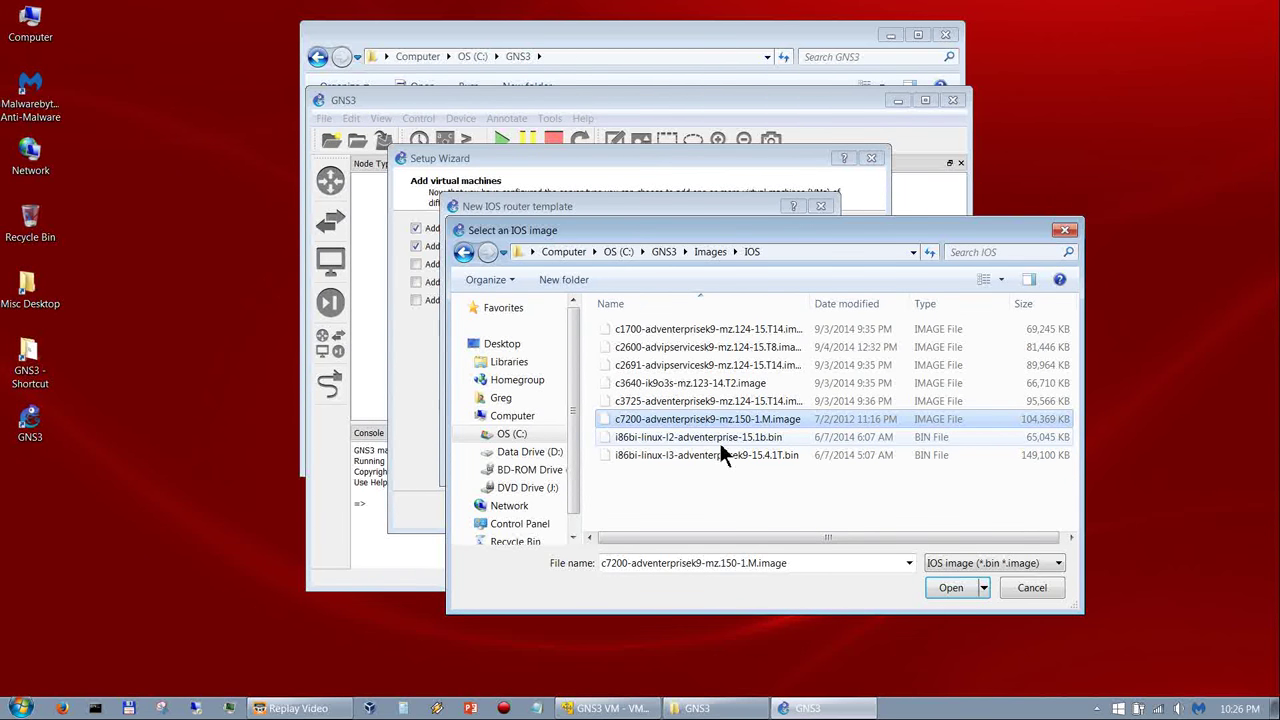
left_click(958, 589)
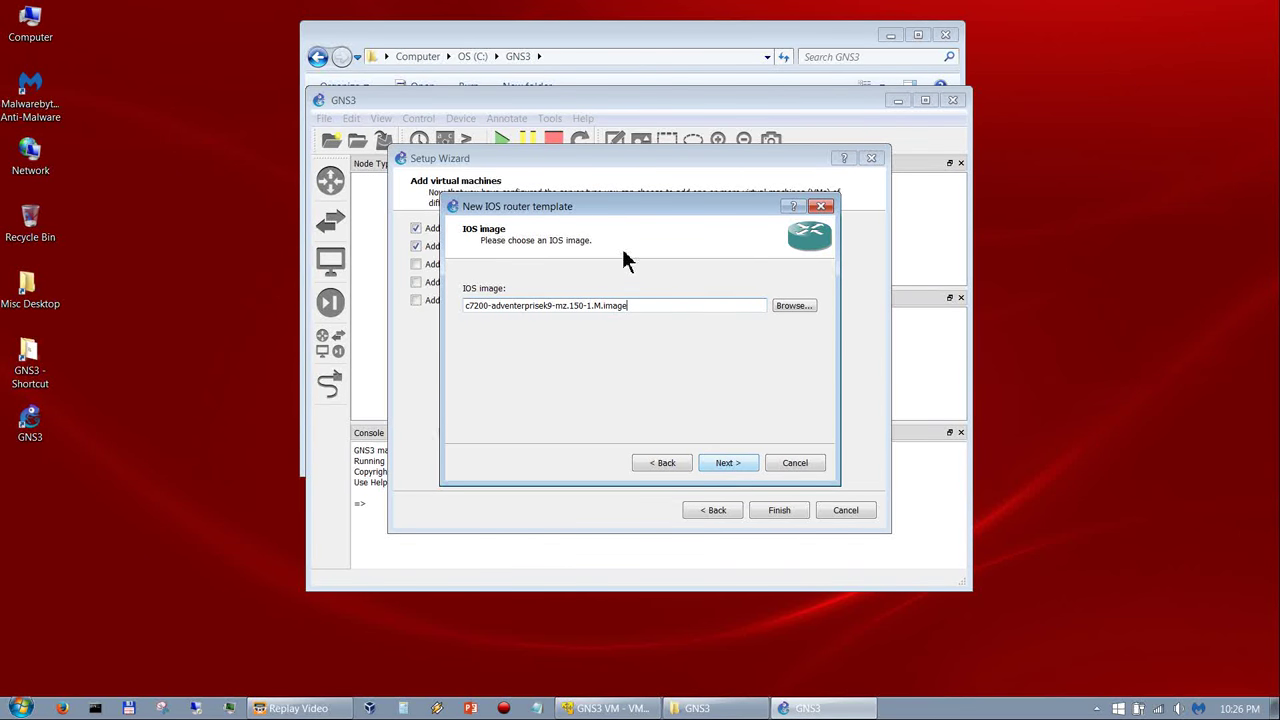
left_click(731, 466)
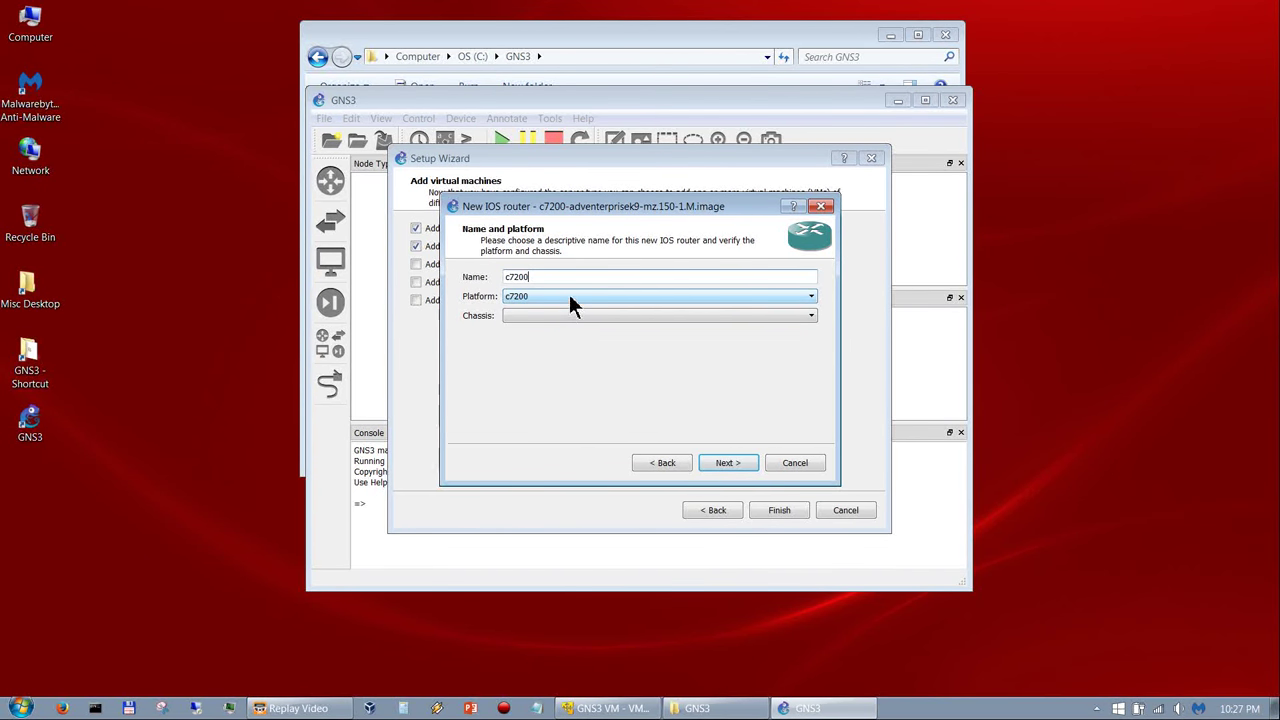
Step: Accept the name and platform c7200 and the default RAM of 512 MiB for the new IOS router
left_click(567, 292)
left_click(567, 291)
left_click(709, 470)
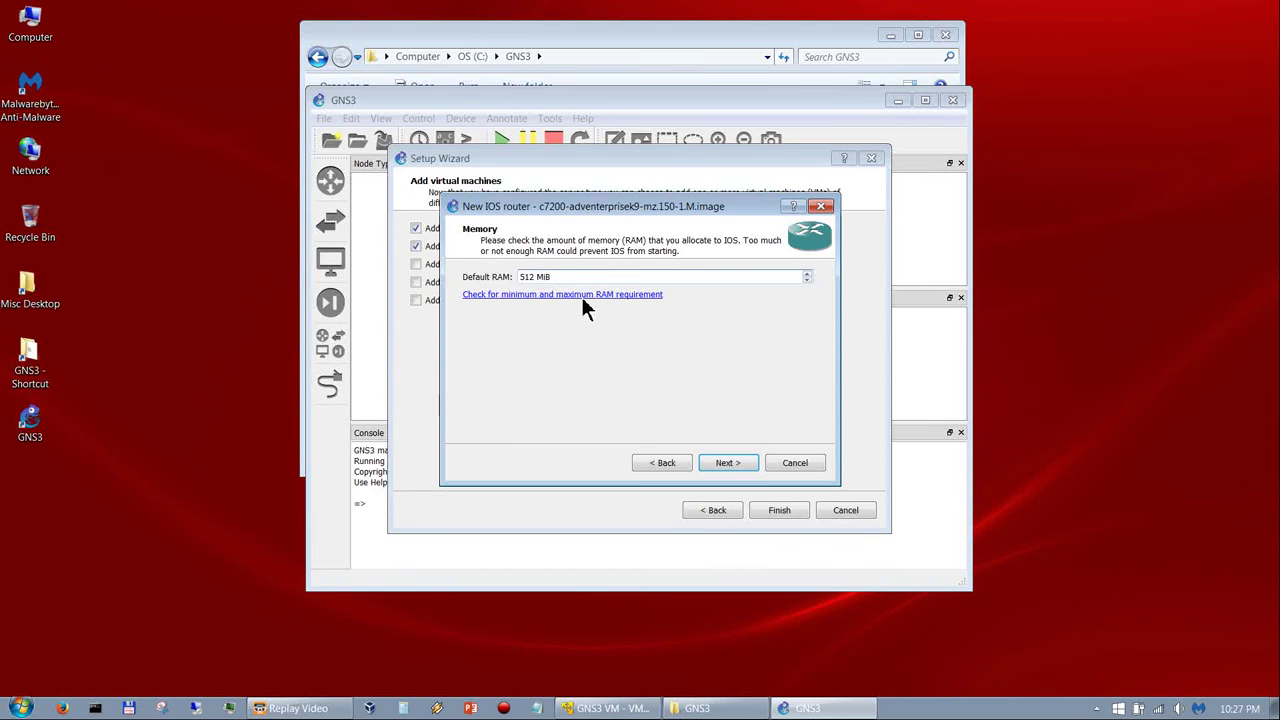
left_click(736, 460)
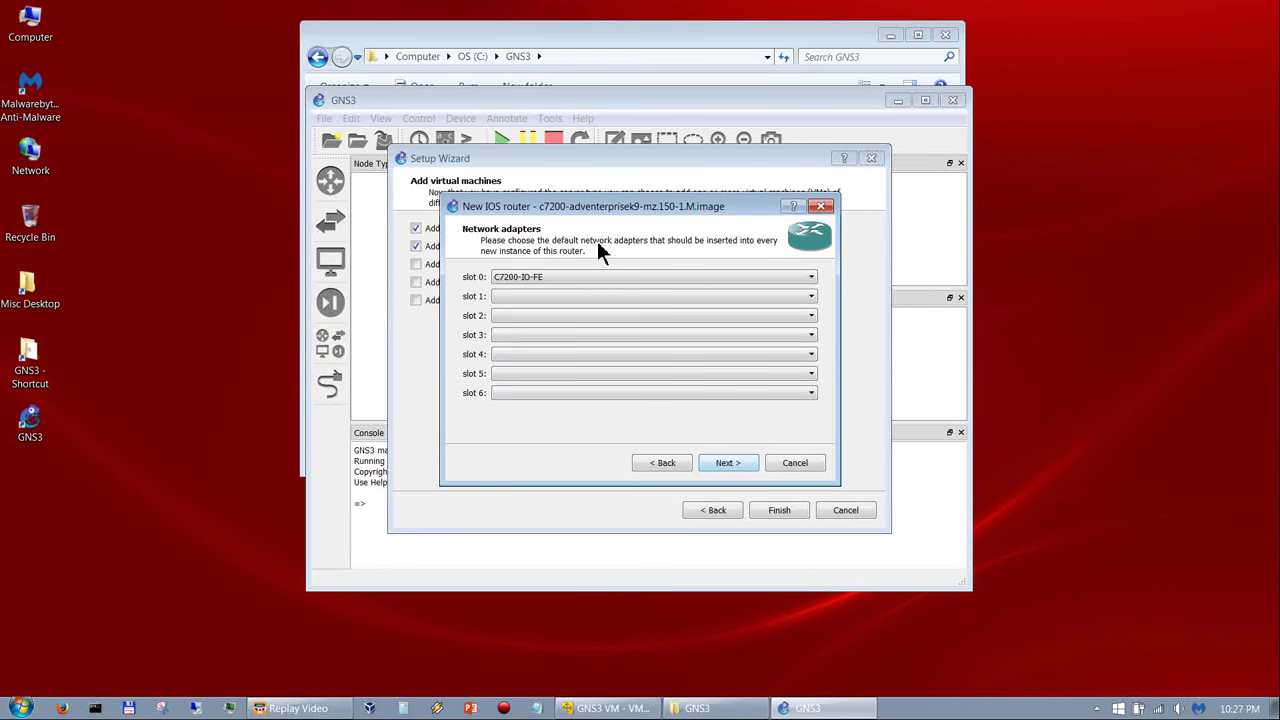
Step: Assign network adapters C7200-IO-2FE to slot 0, PA-2FE-TX to slot 1 and PA-4T+ to slot 2, and continue to the Idle-PC settings
left_click(557, 282)
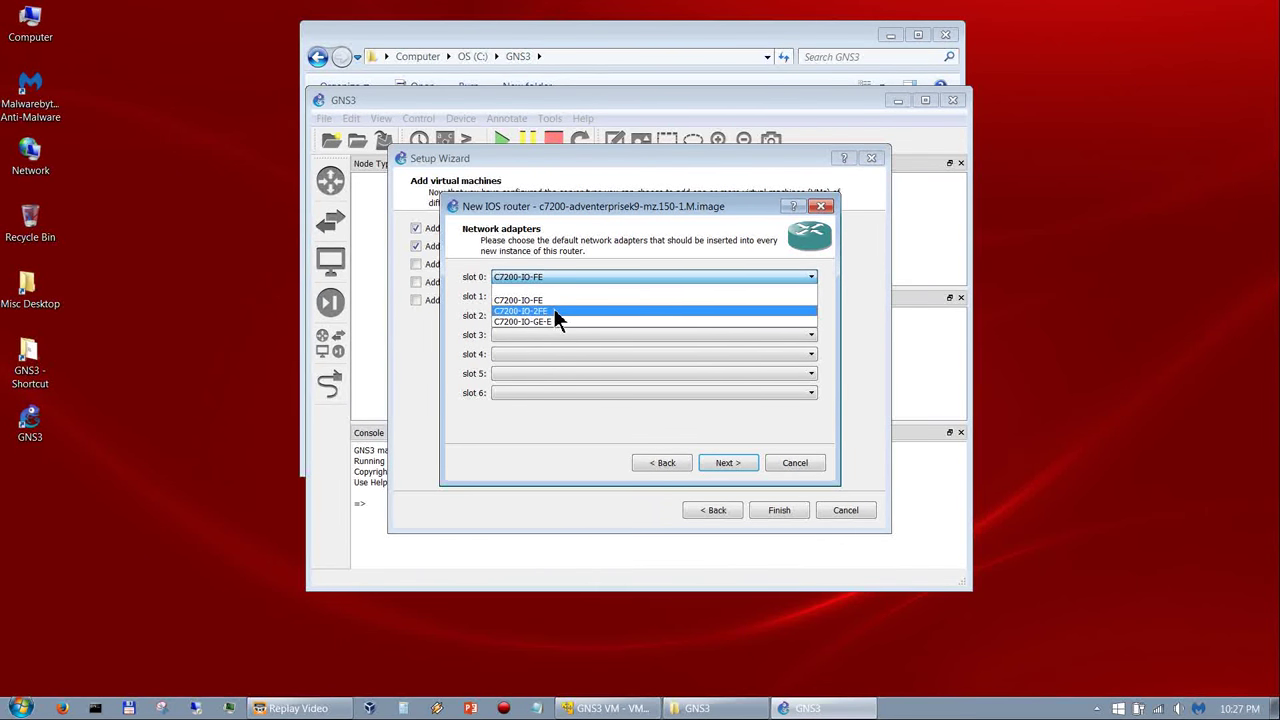
left_click(554, 310)
left_click(546, 297)
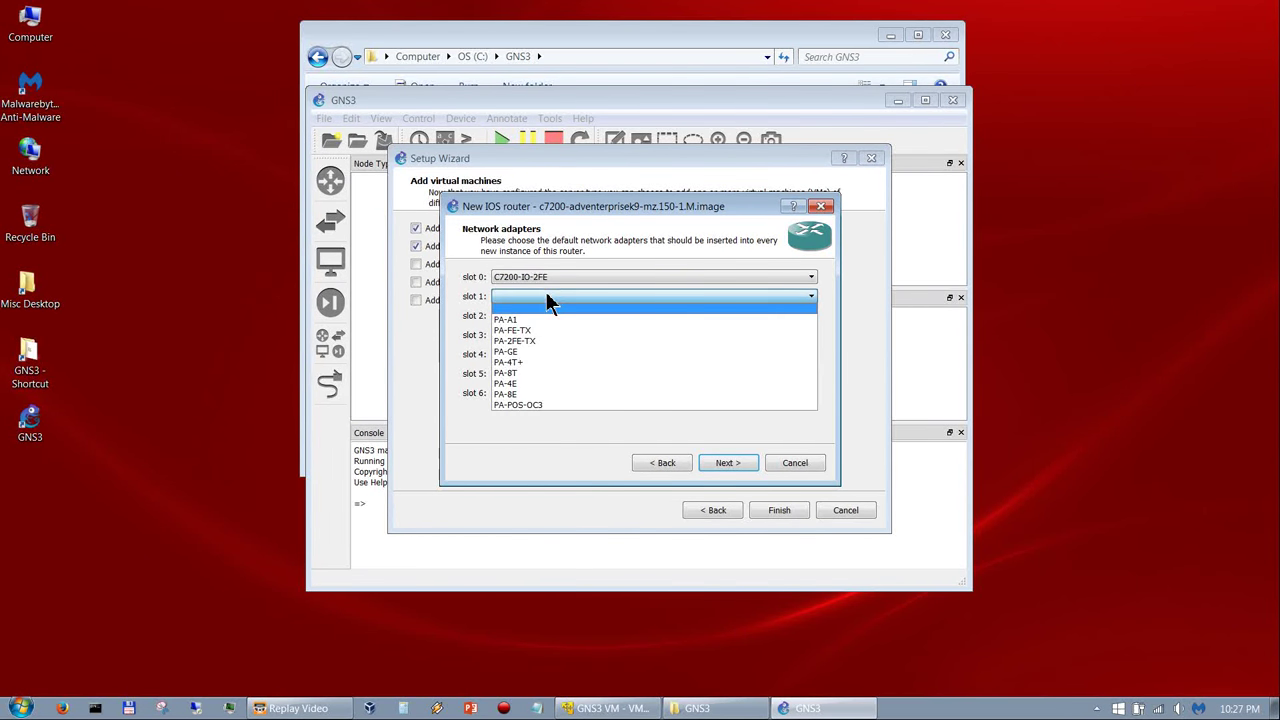
left_click(536, 343)
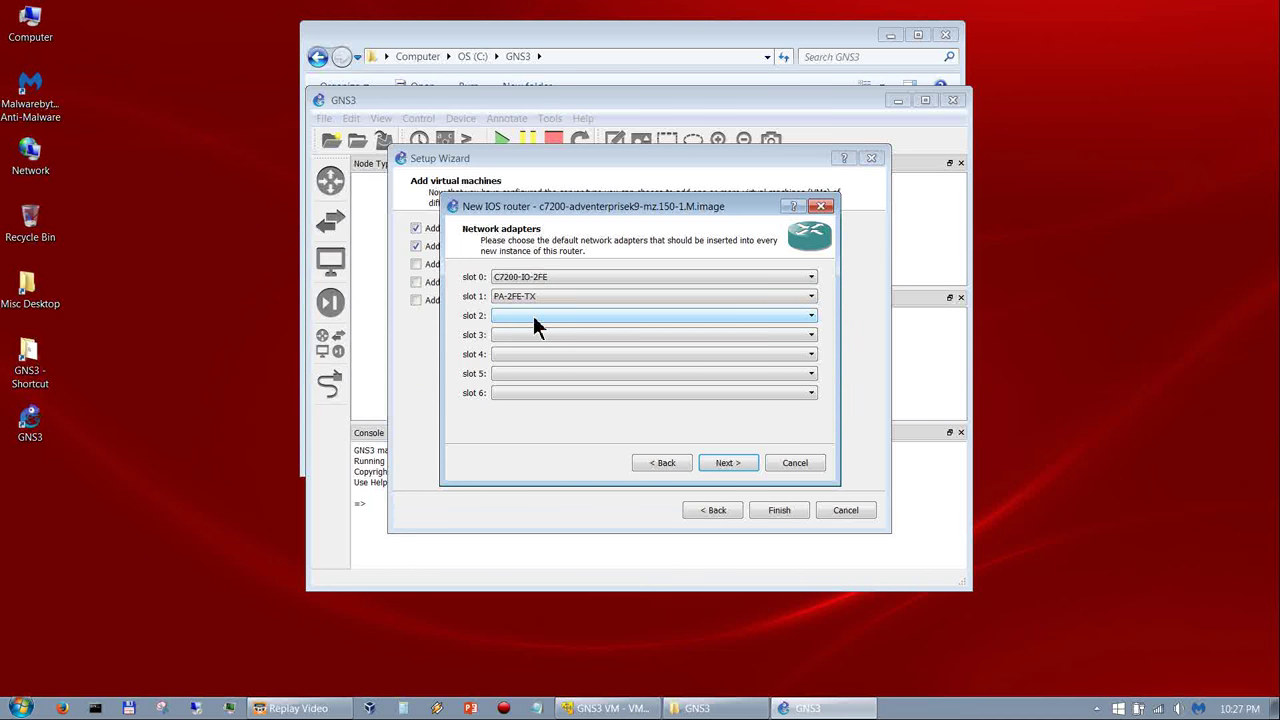
left_click(534, 317)
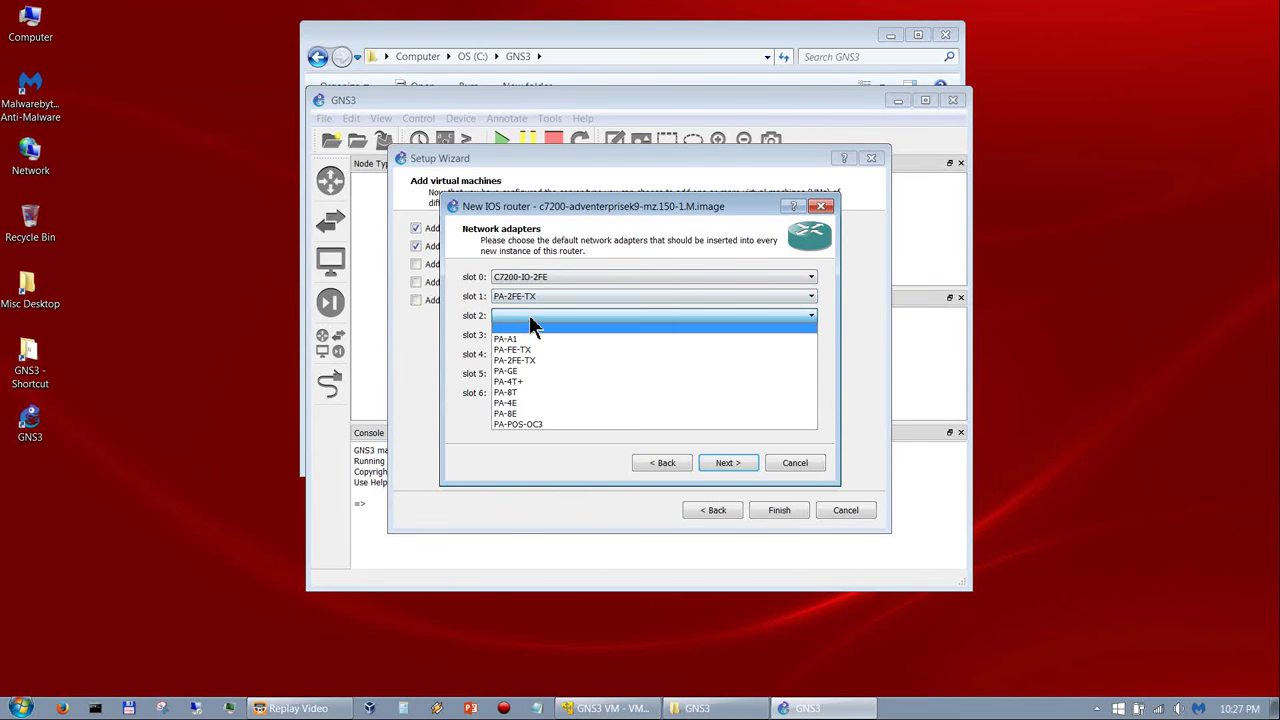
left_click(536, 381)
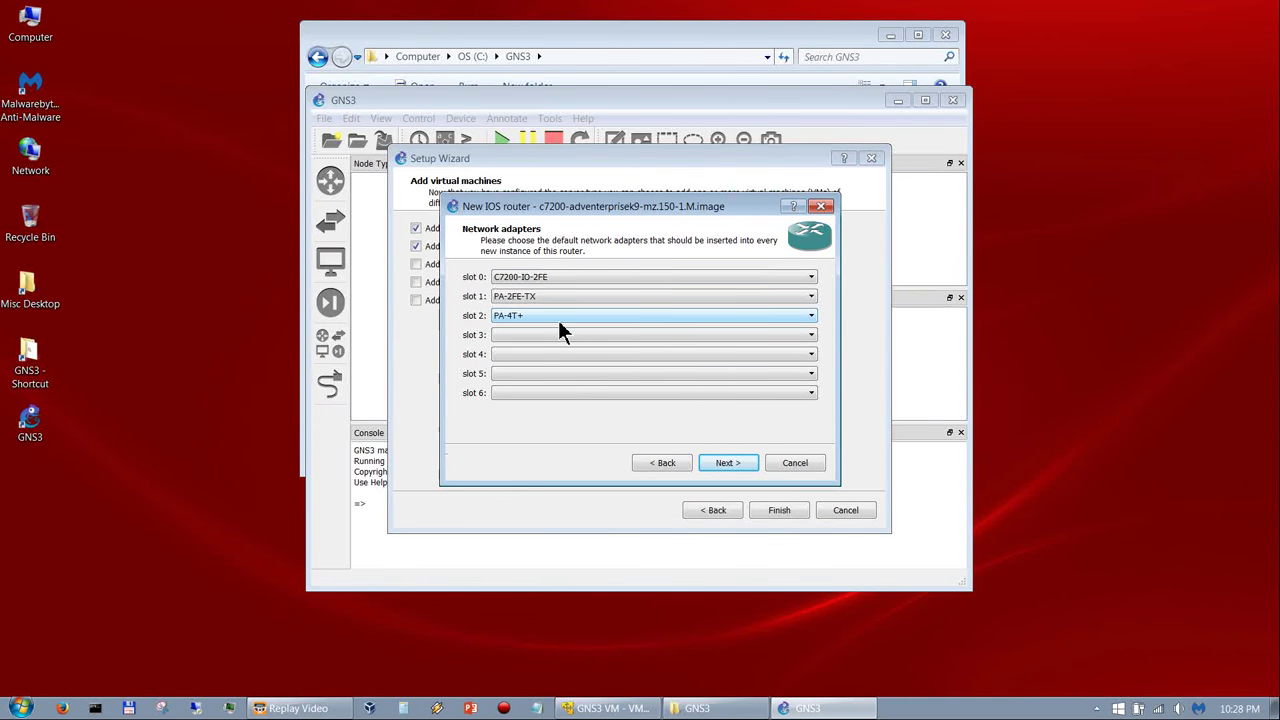
left_click(734, 462)
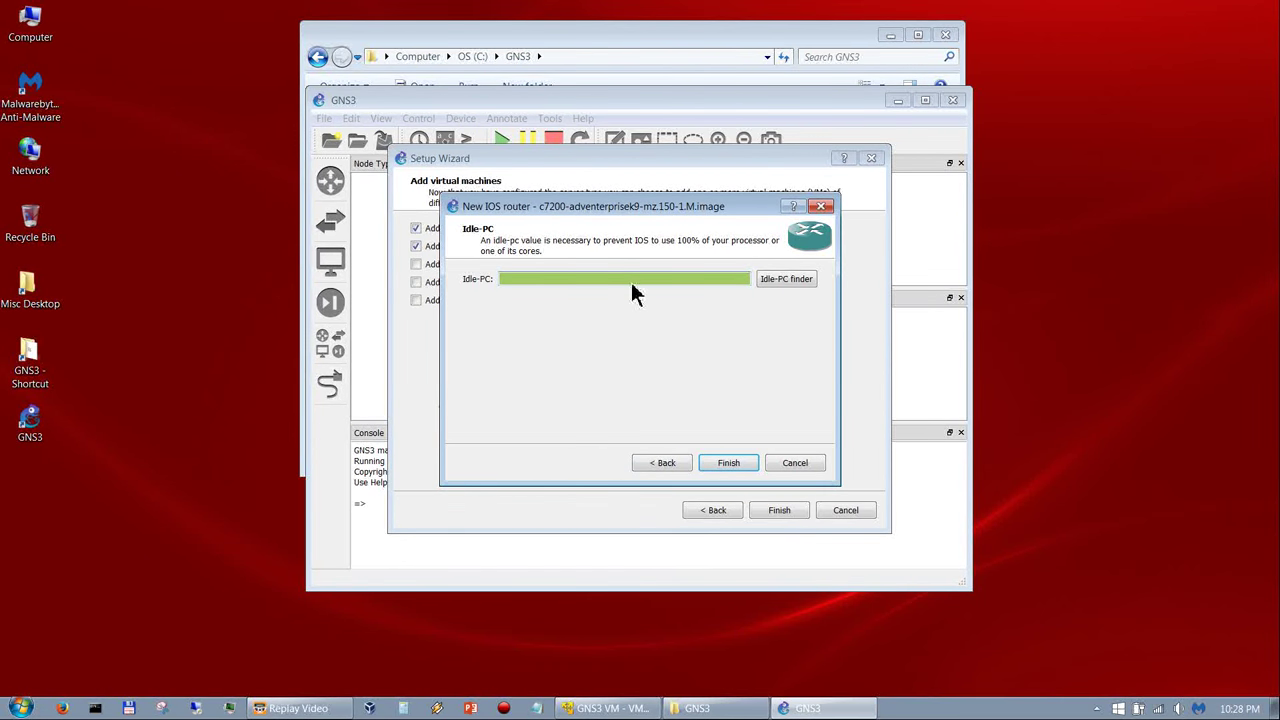
Step: Run the Idle-PC finder for the c7200 IOS image, accept the value it finds, and finish the new IOS router template
left_click(786, 279)
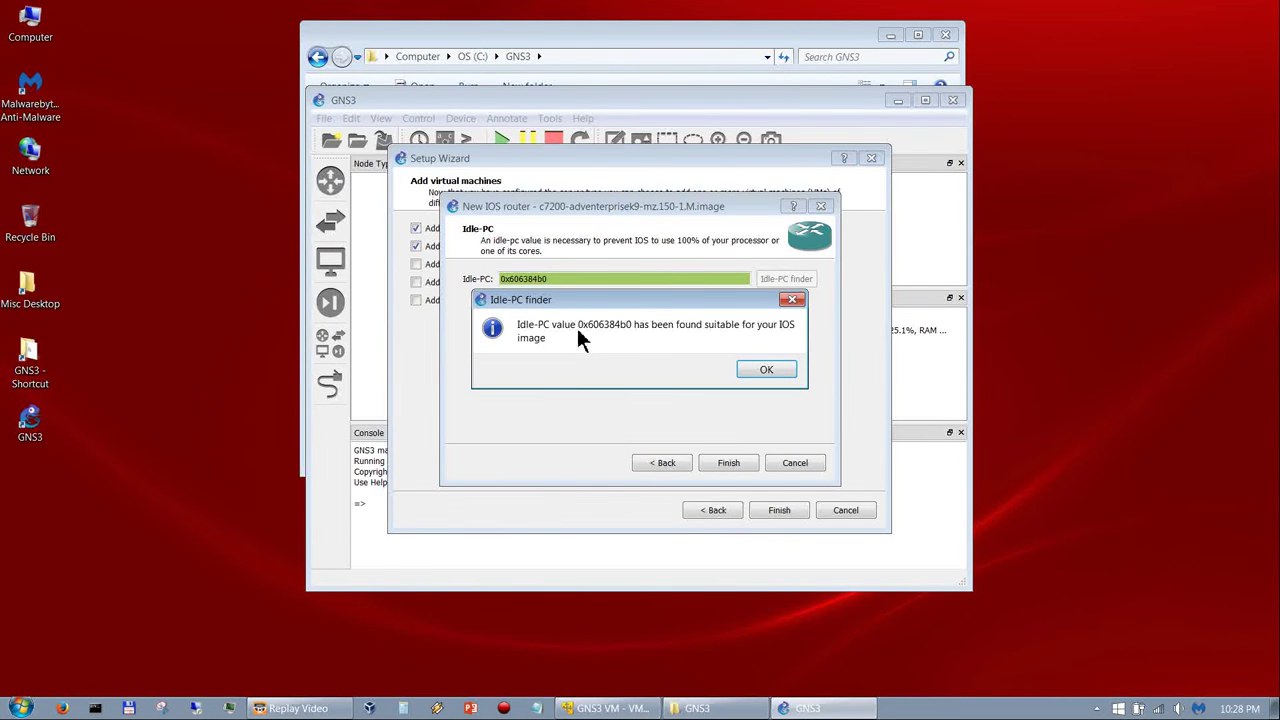
left_click(765, 372)
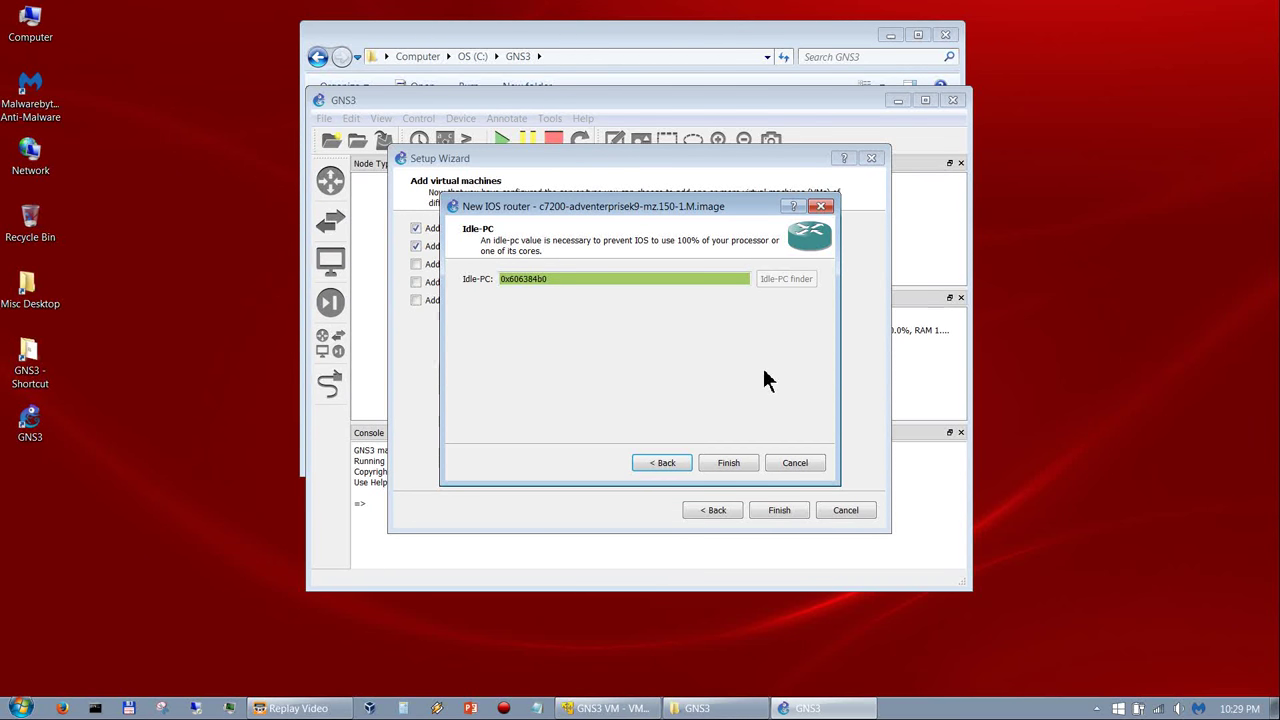
left_click(727, 462)
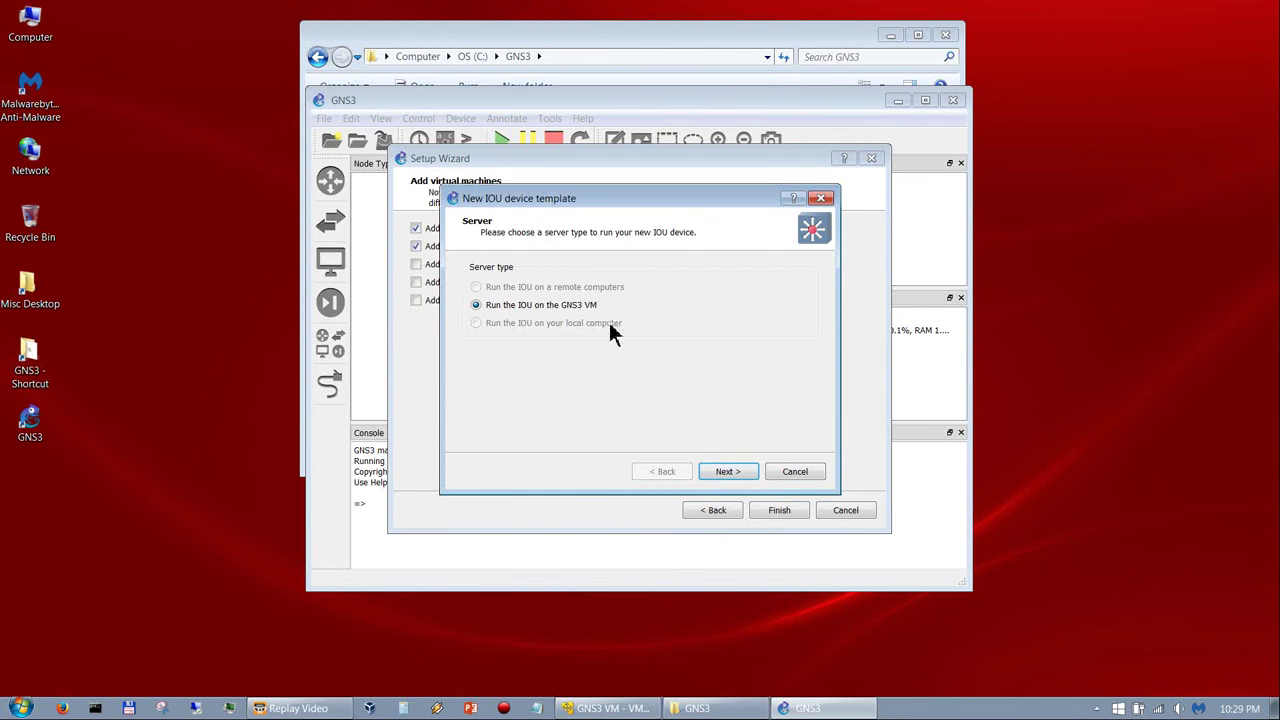
Step: Create IOU device template IOU_L2 on the GNS3 VM from existing image i86bi-linux-l2-adventerprise-15.1b.bin, and accept the IOU device templates
left_click(728, 471)
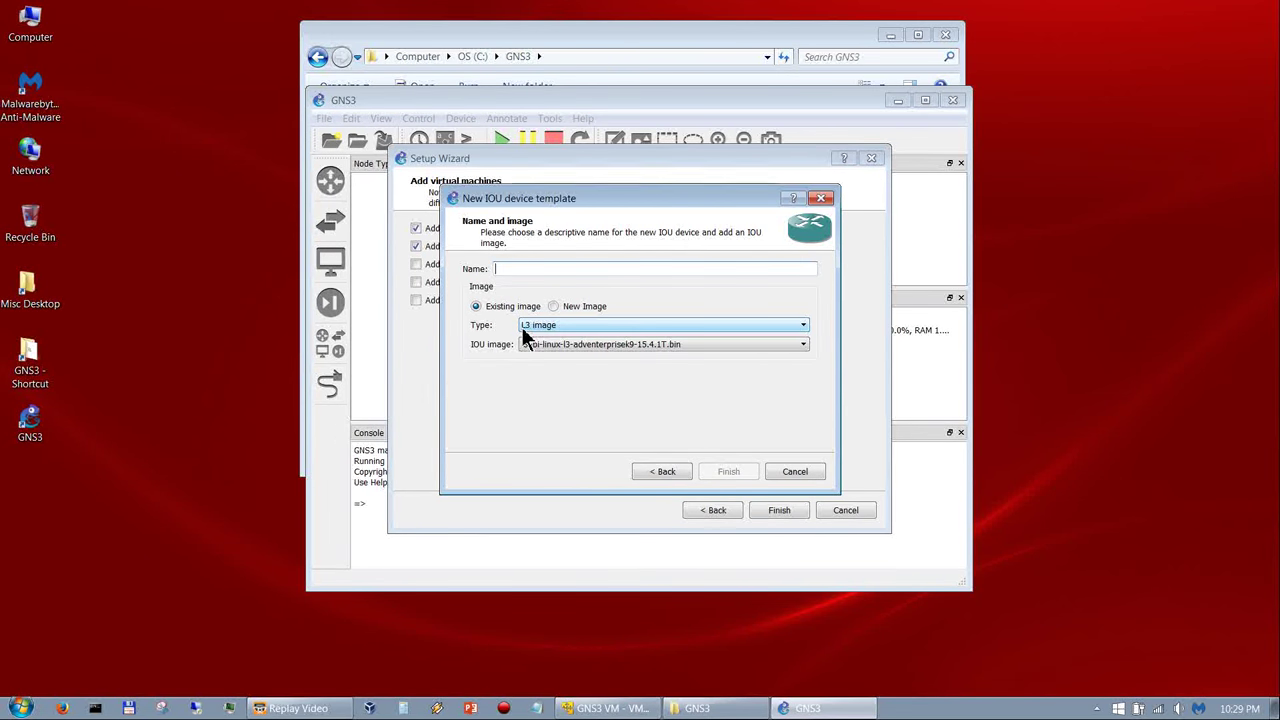
left_click(577, 342)
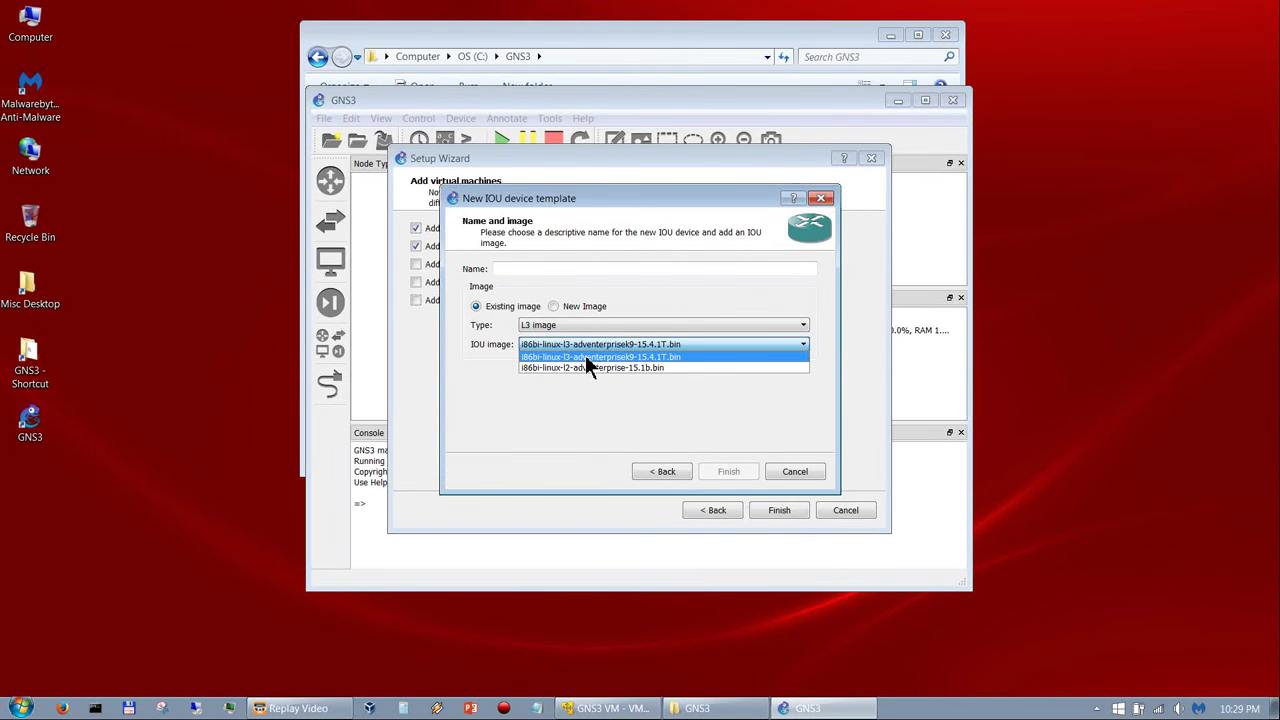
left_click(588, 368)
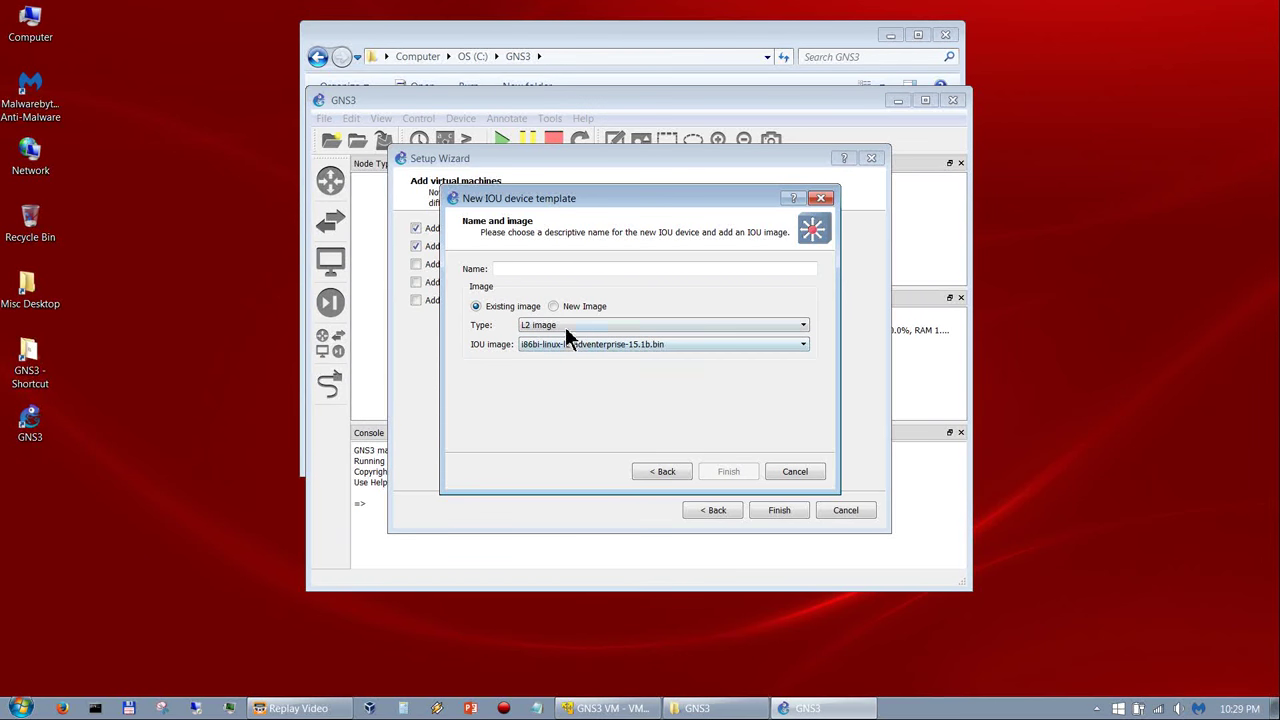
left_click(540, 272)
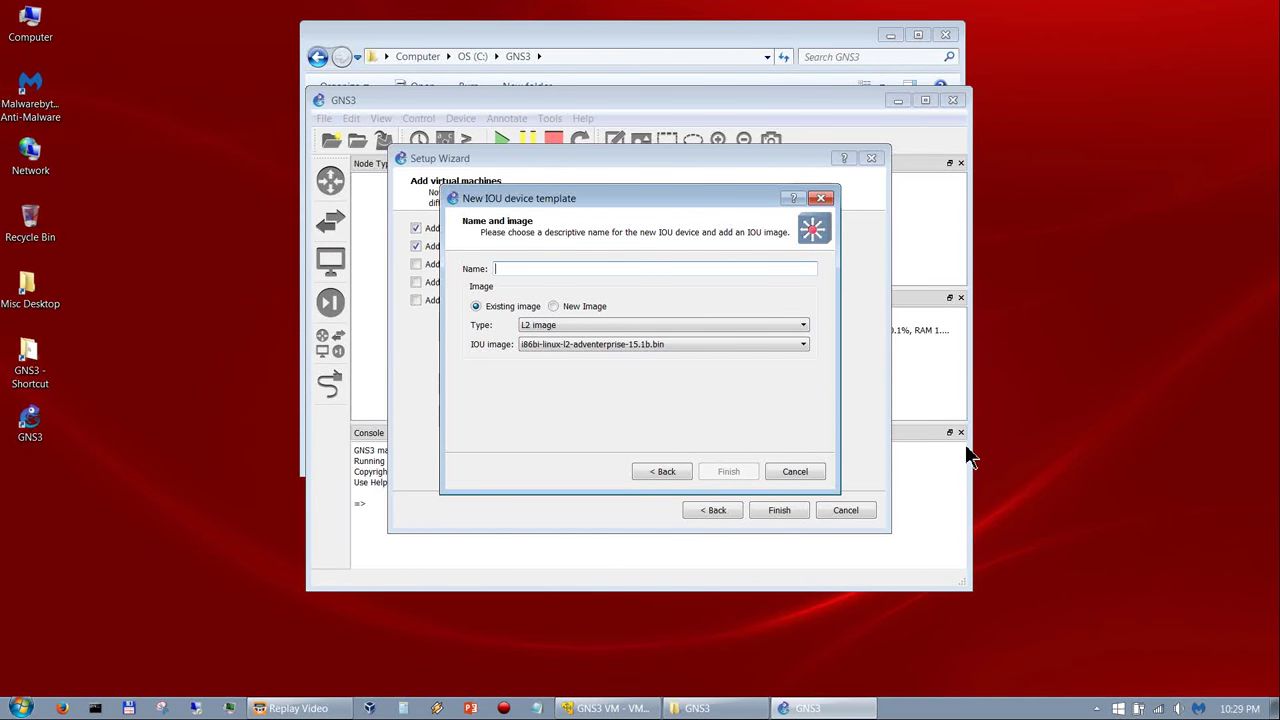
type("IOU_L2")
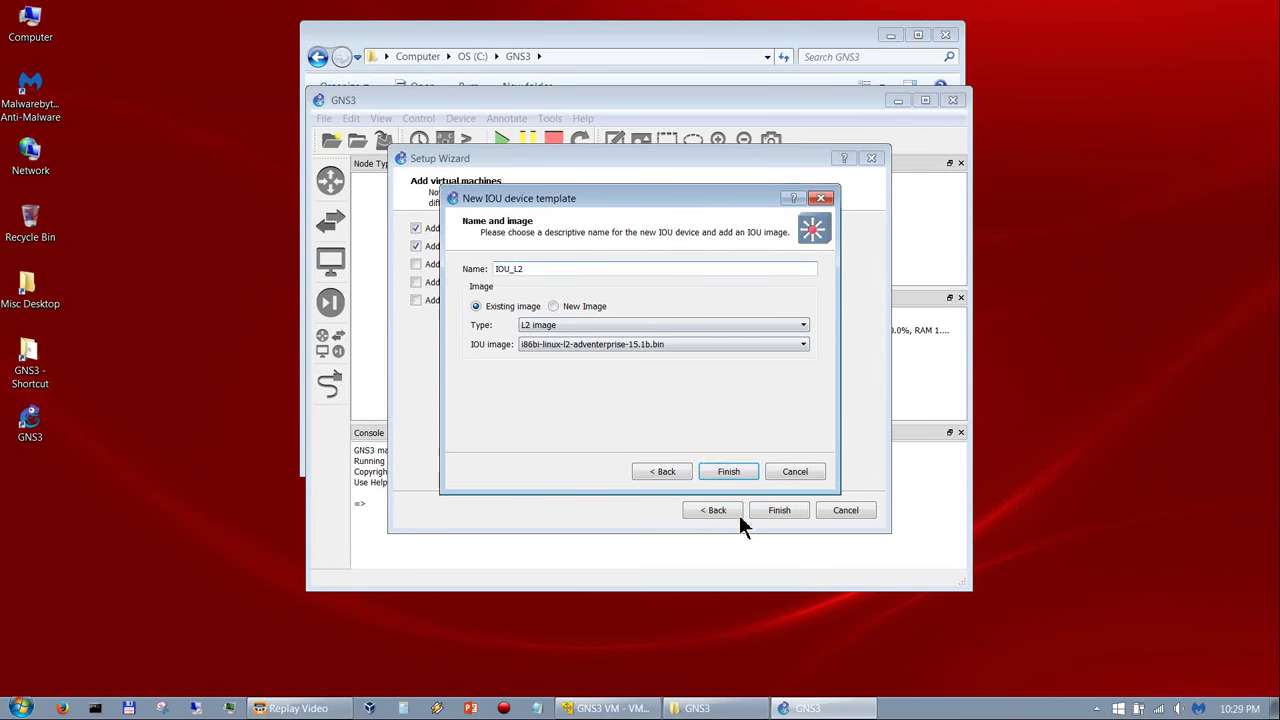
left_click(728, 474)
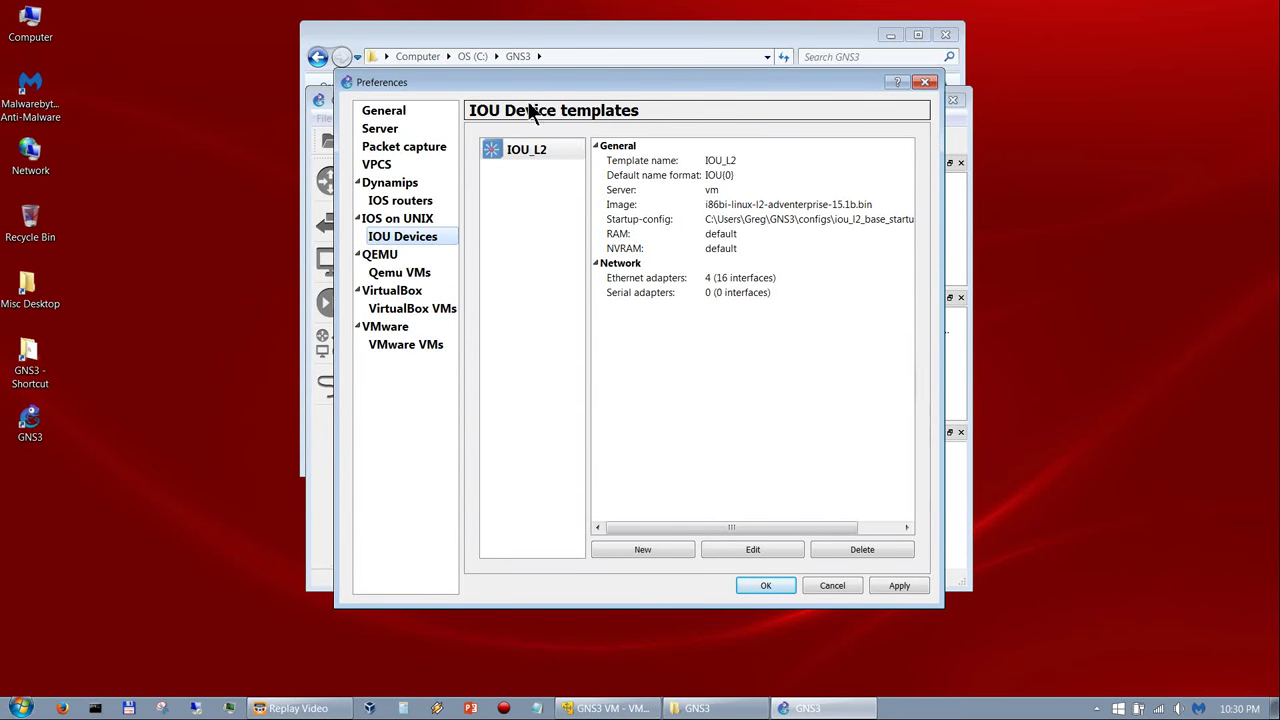
left_click(767, 586)
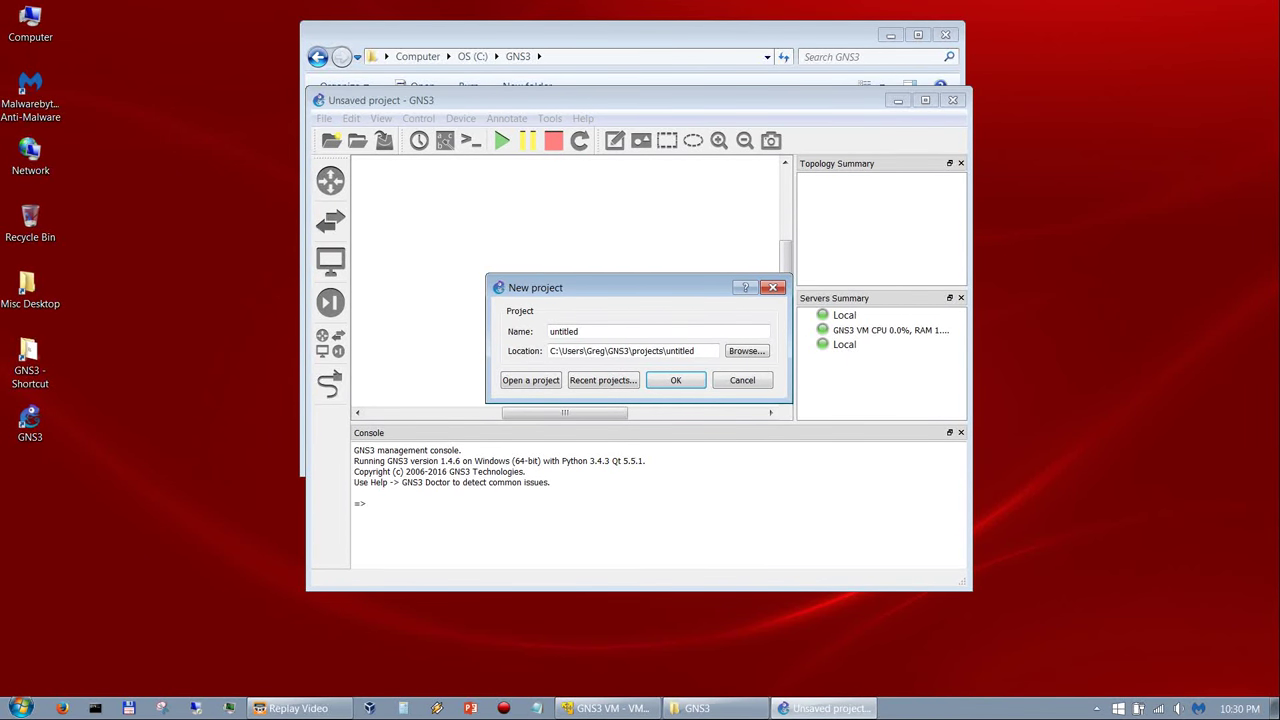
Step: Dismiss the new project dialog and list all devices in the maximized main window
left_click(738, 382)
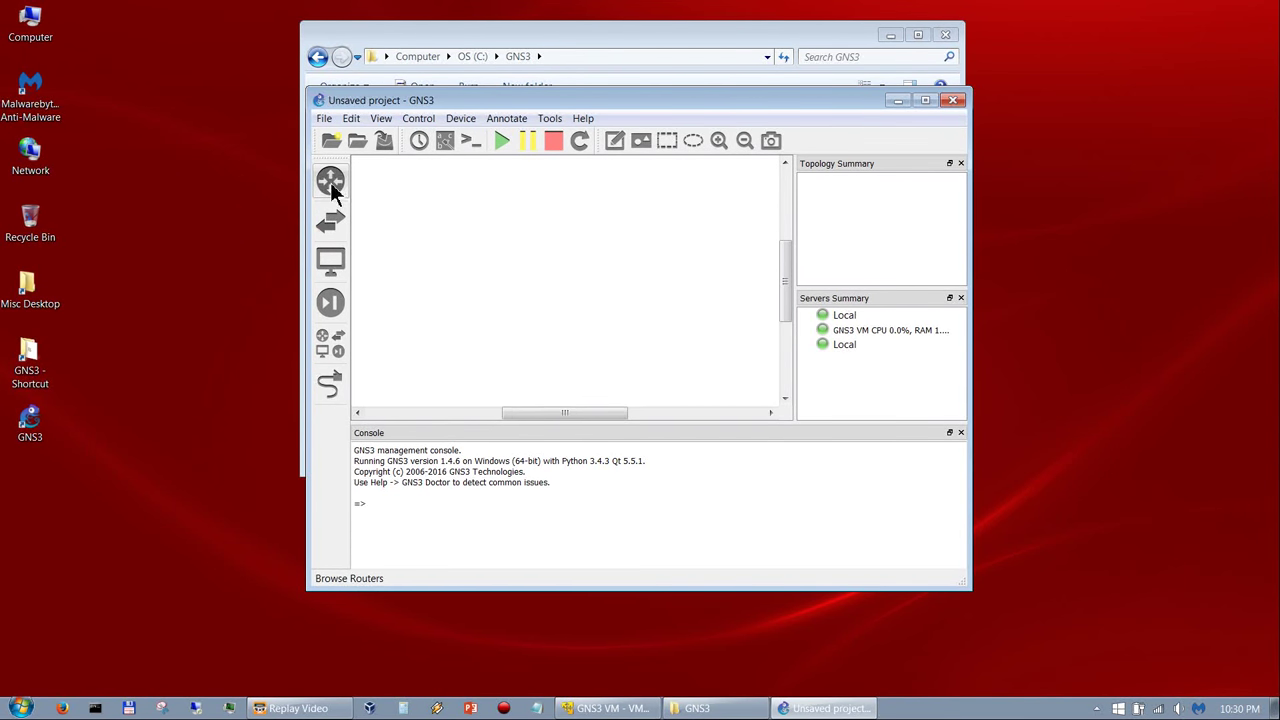
left_click(334, 345)
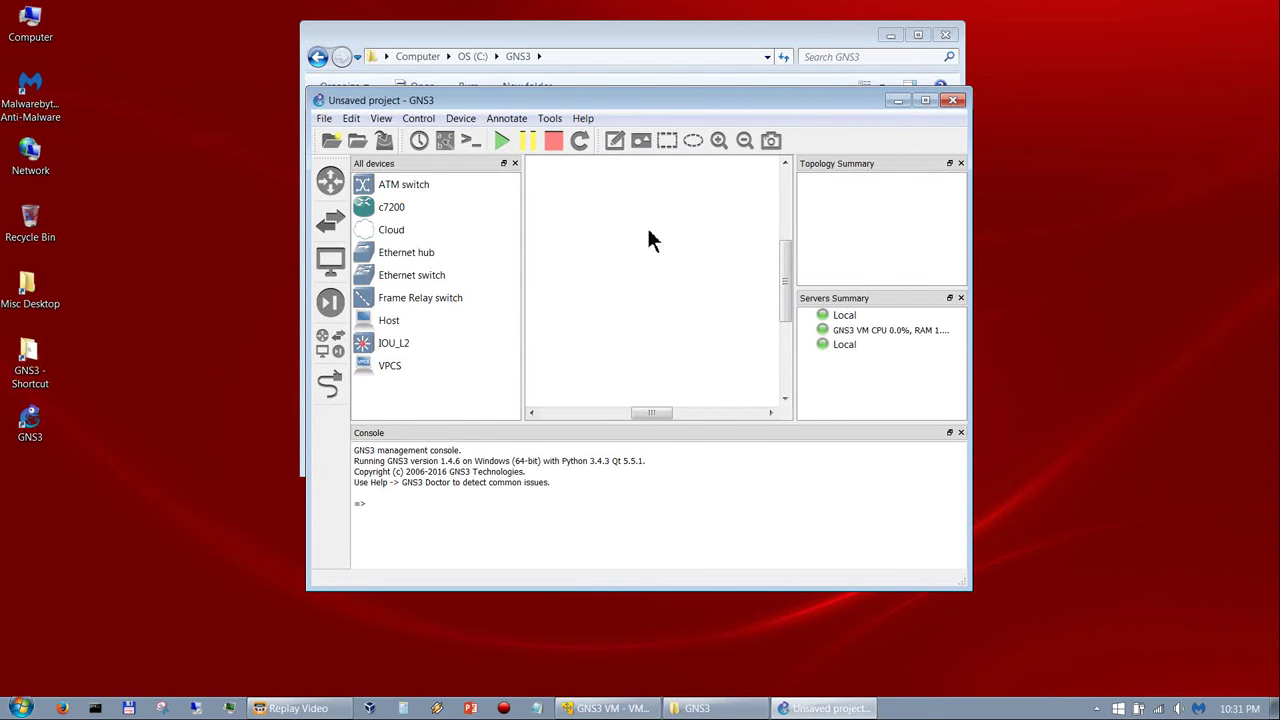
left_click(926, 100)
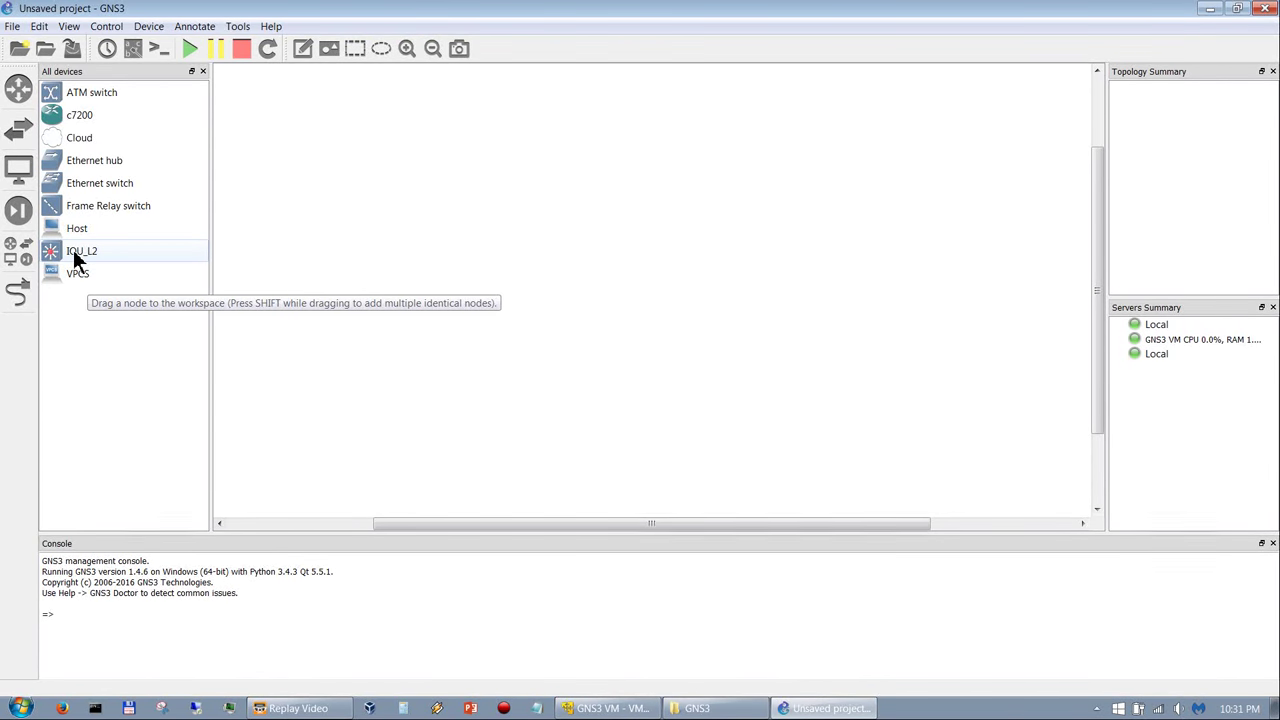
Step: In the general preferences, set the local projects path to C:\GNS3\Projects
left_click(45, 30)
left_click(67, 84)
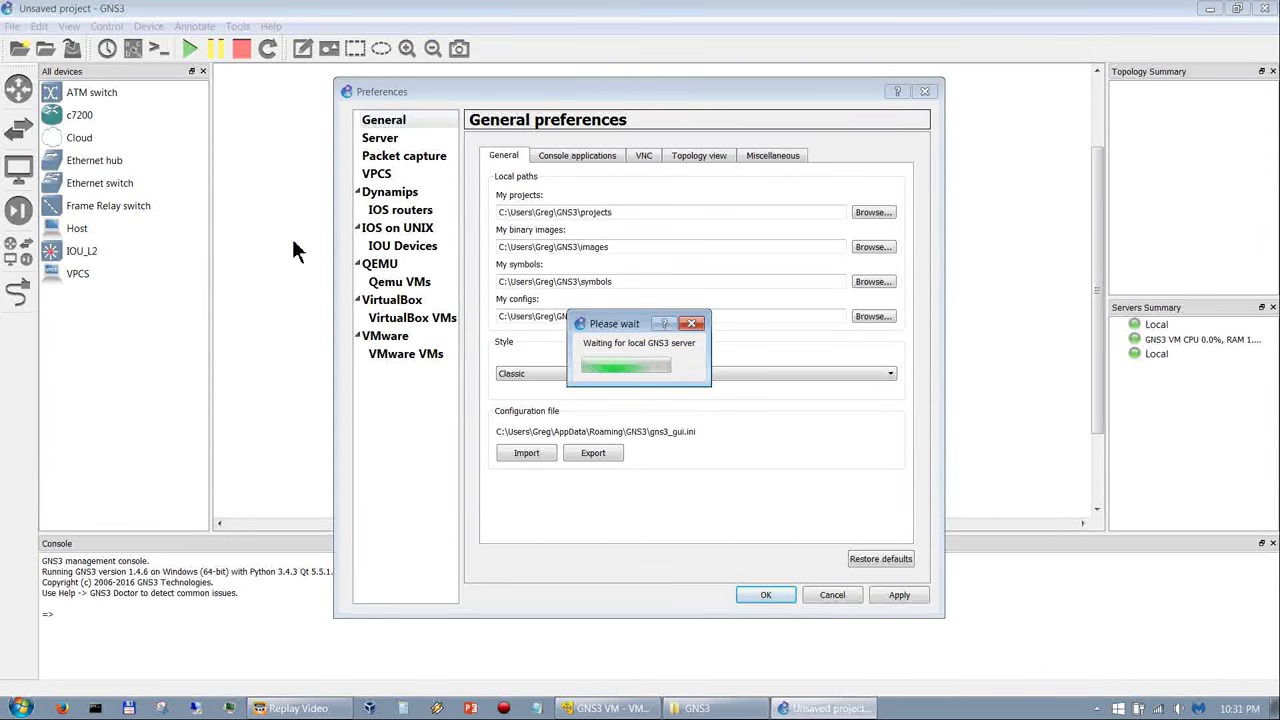
left_click(869, 213)
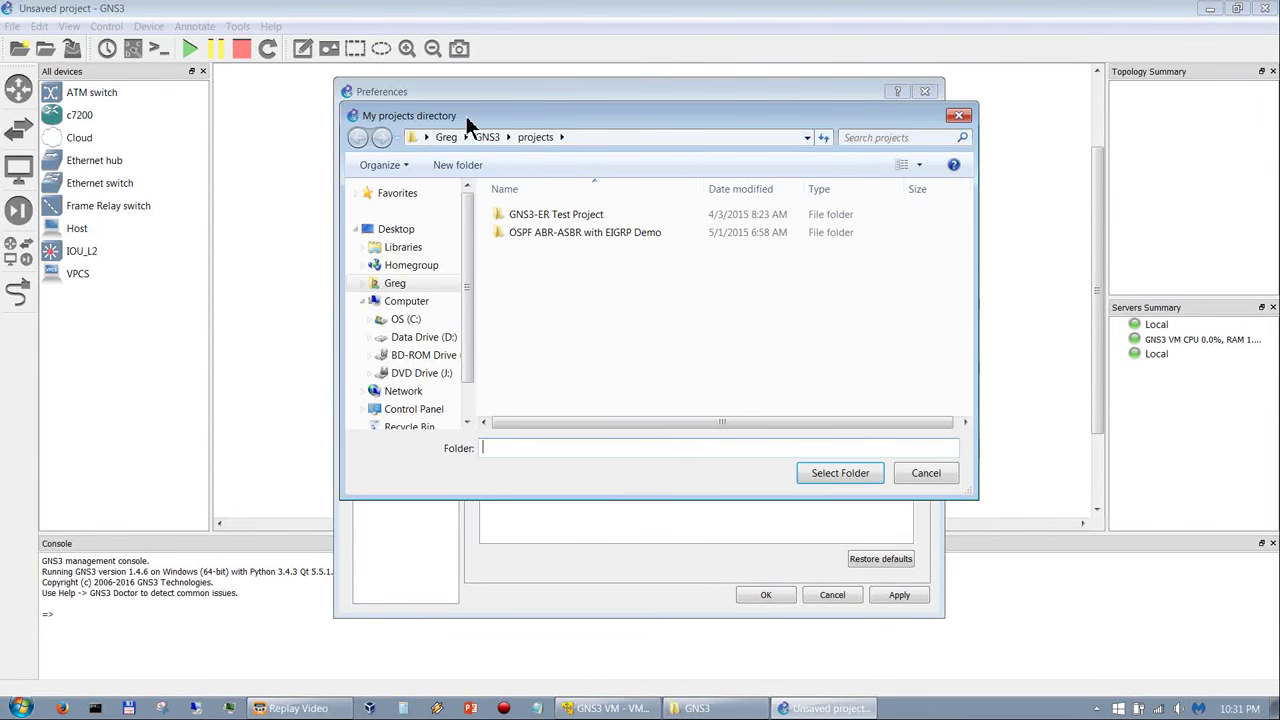
left_click(406, 318)
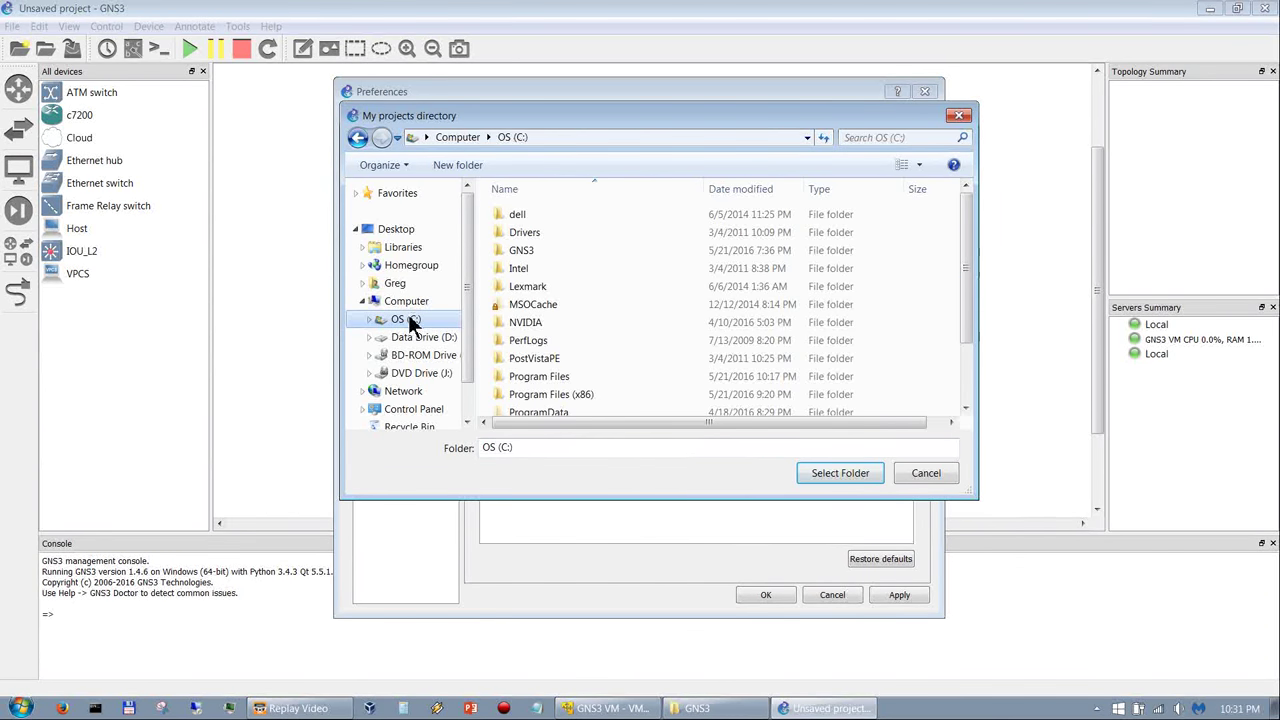
double_click(514, 252)
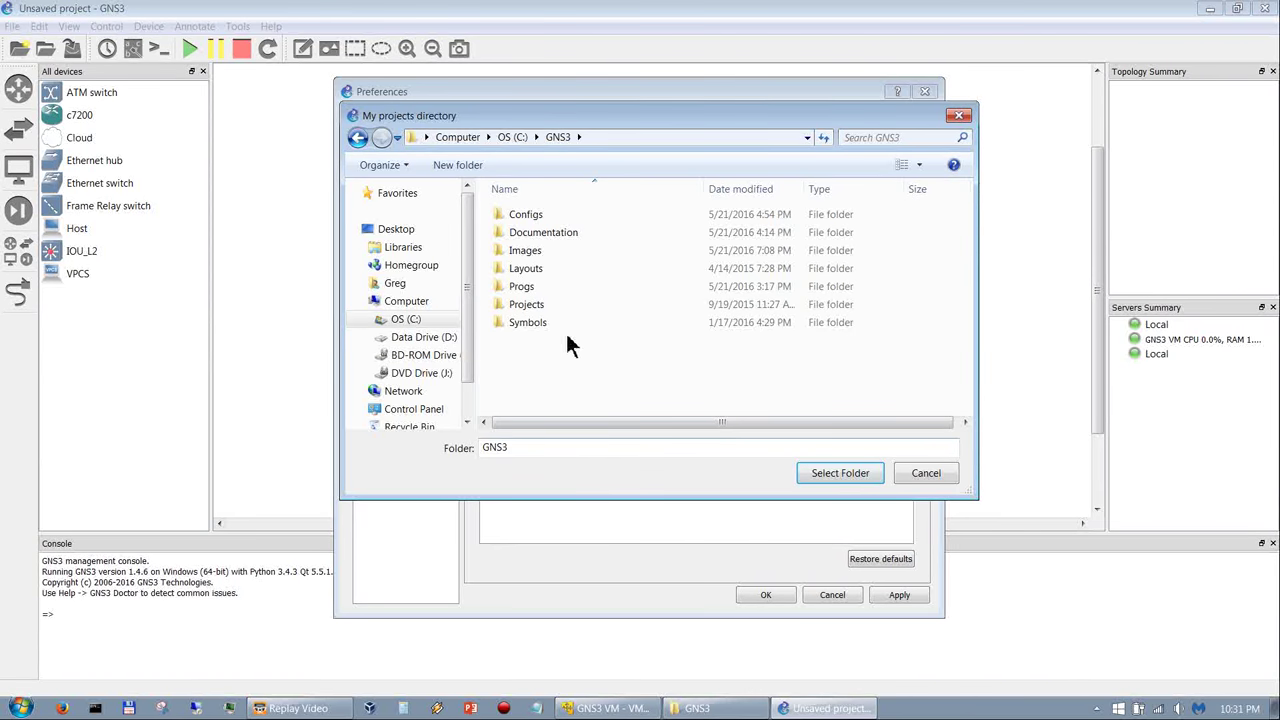
double_click(517, 304)
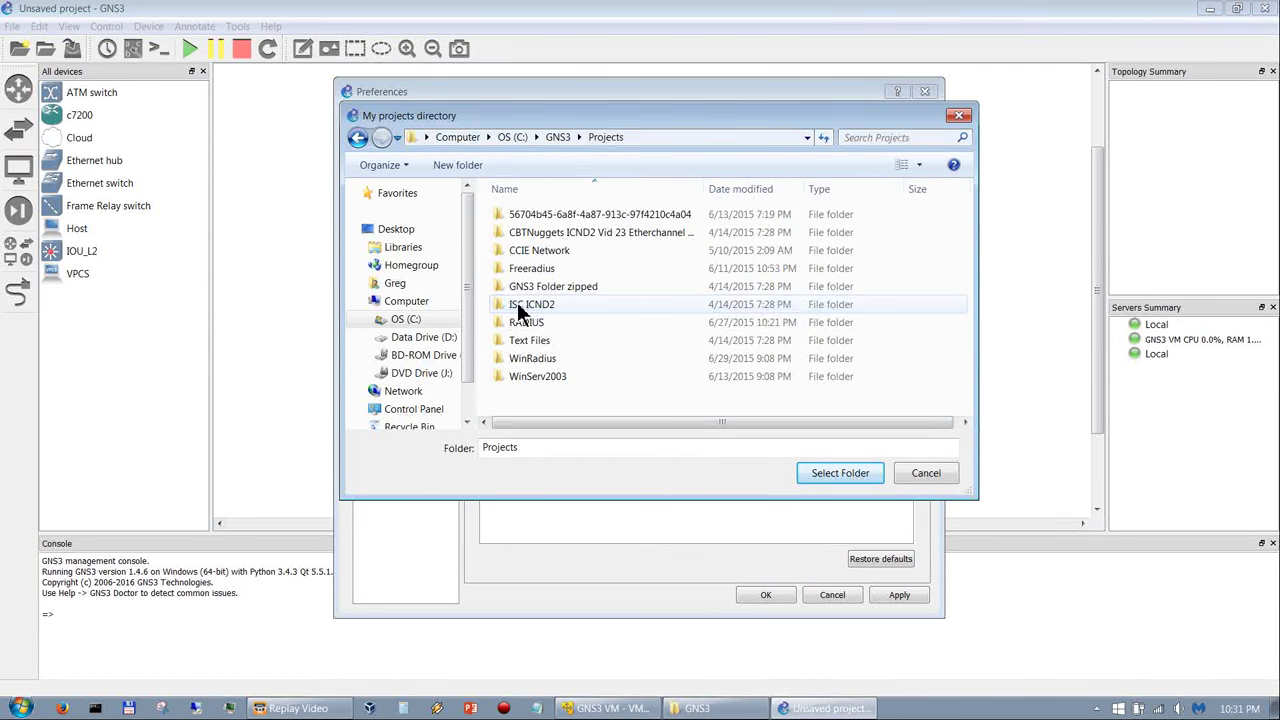
left_click(840, 472)
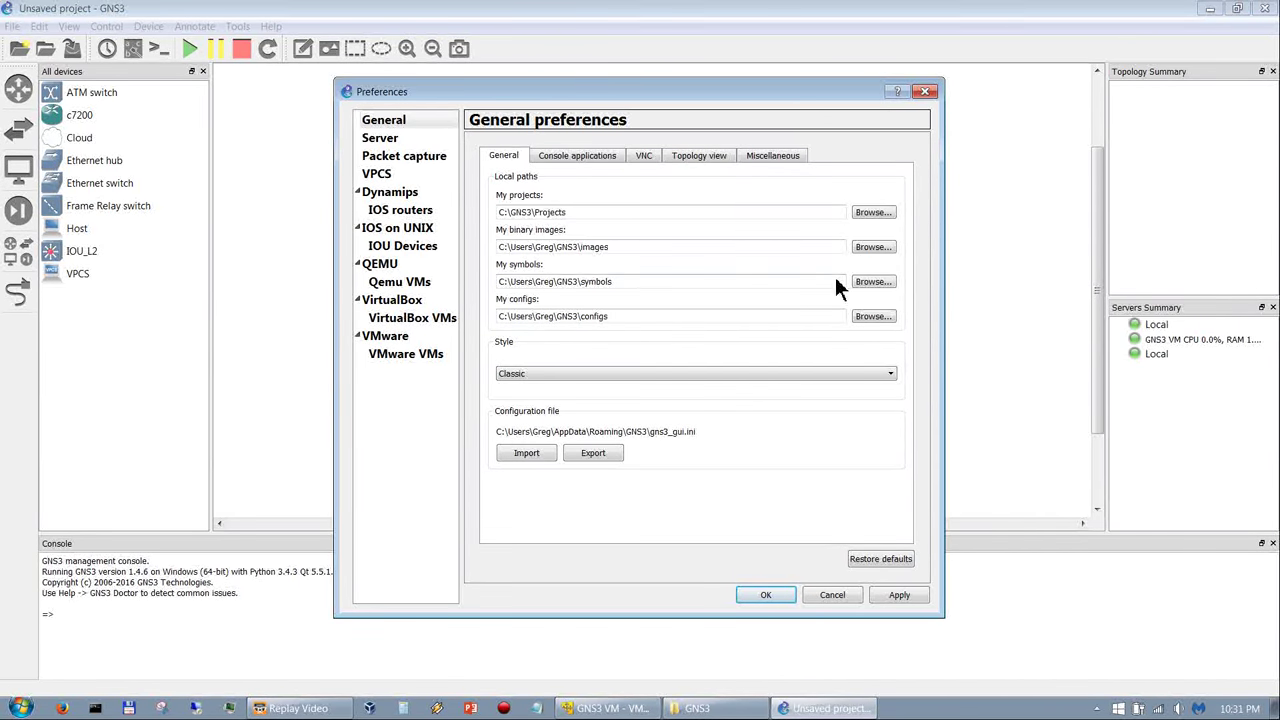
Step: Set the local binary images path to C:\GNS3\Images\QEMU
left_click(873, 247)
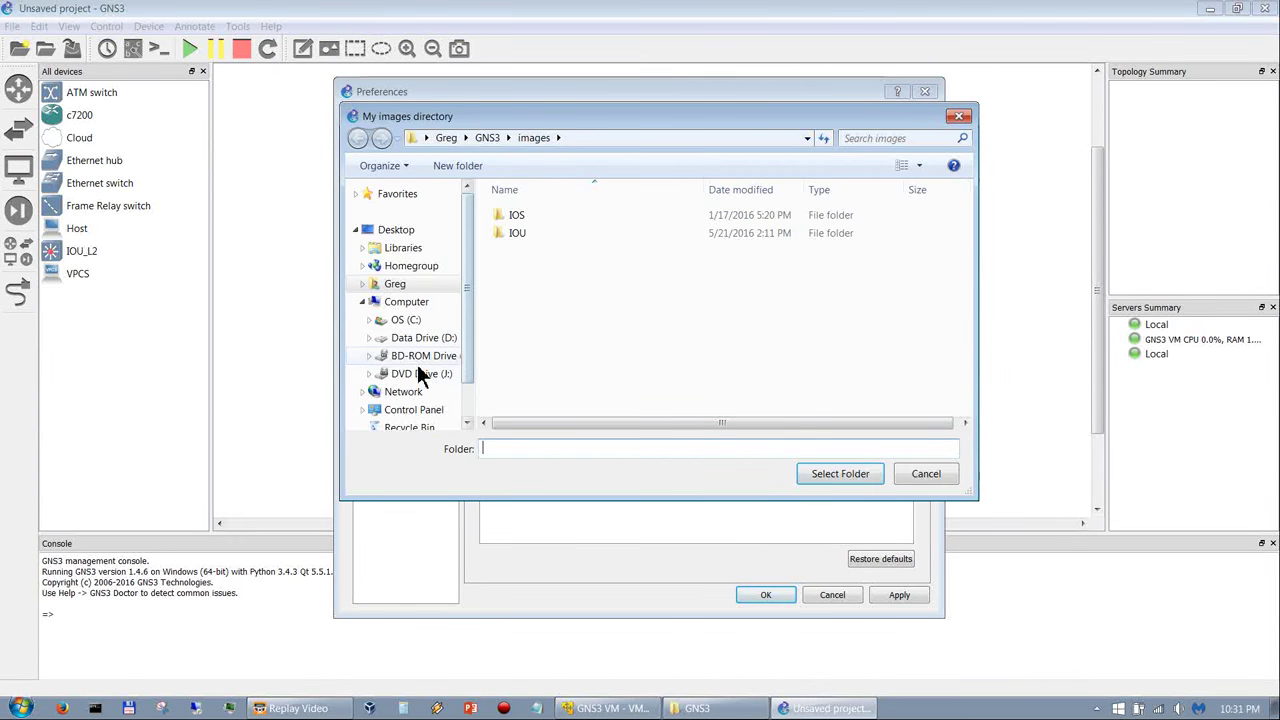
left_click(408, 321)
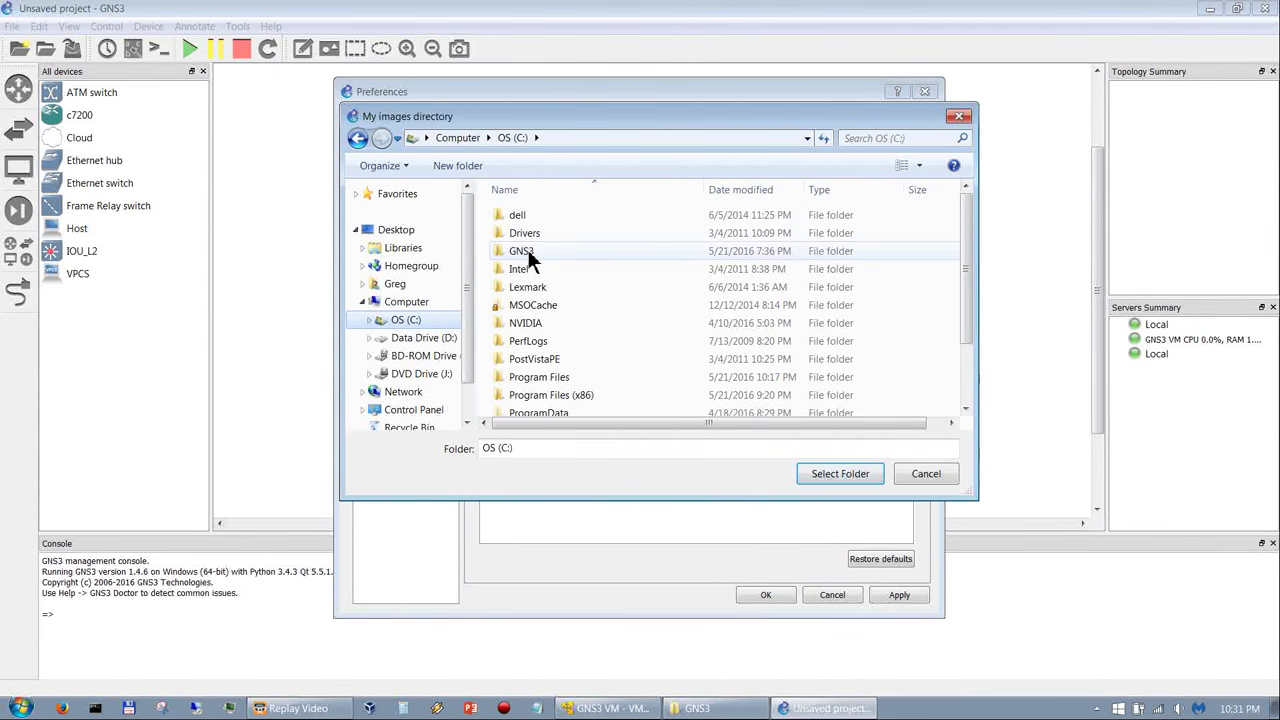
double_click(528, 250)
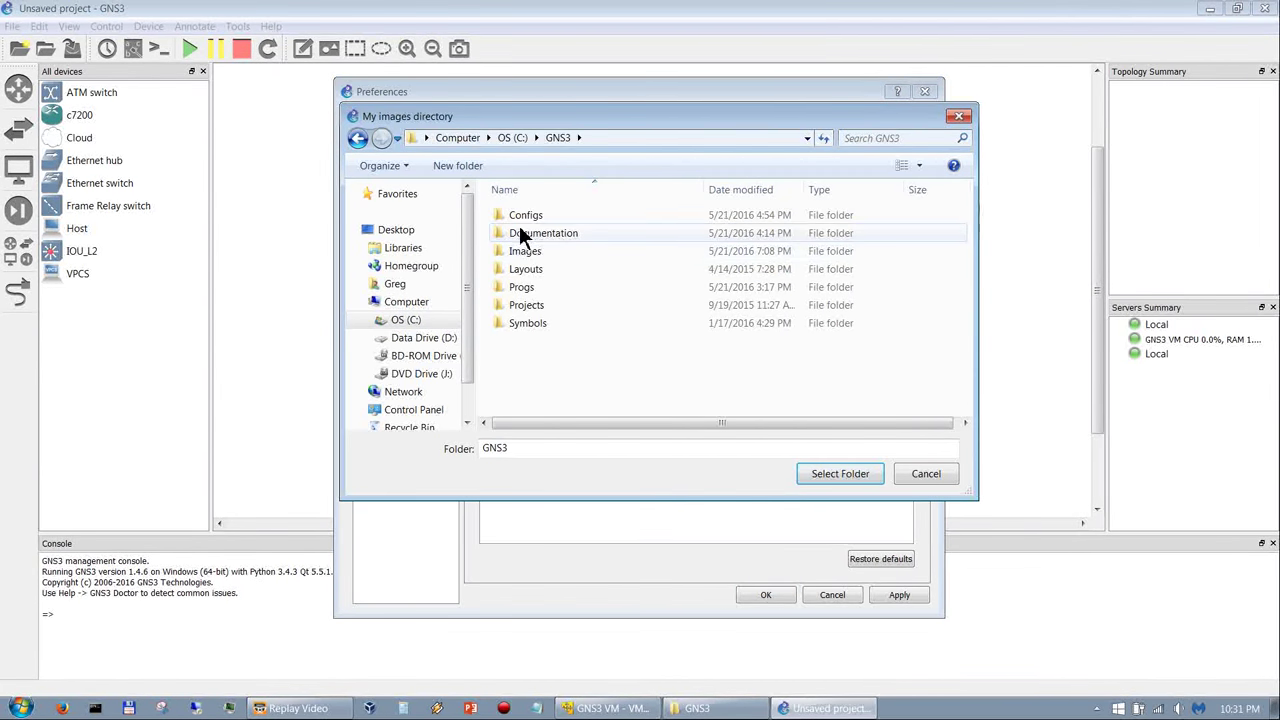
double_click(529, 251)
left_click(531, 251)
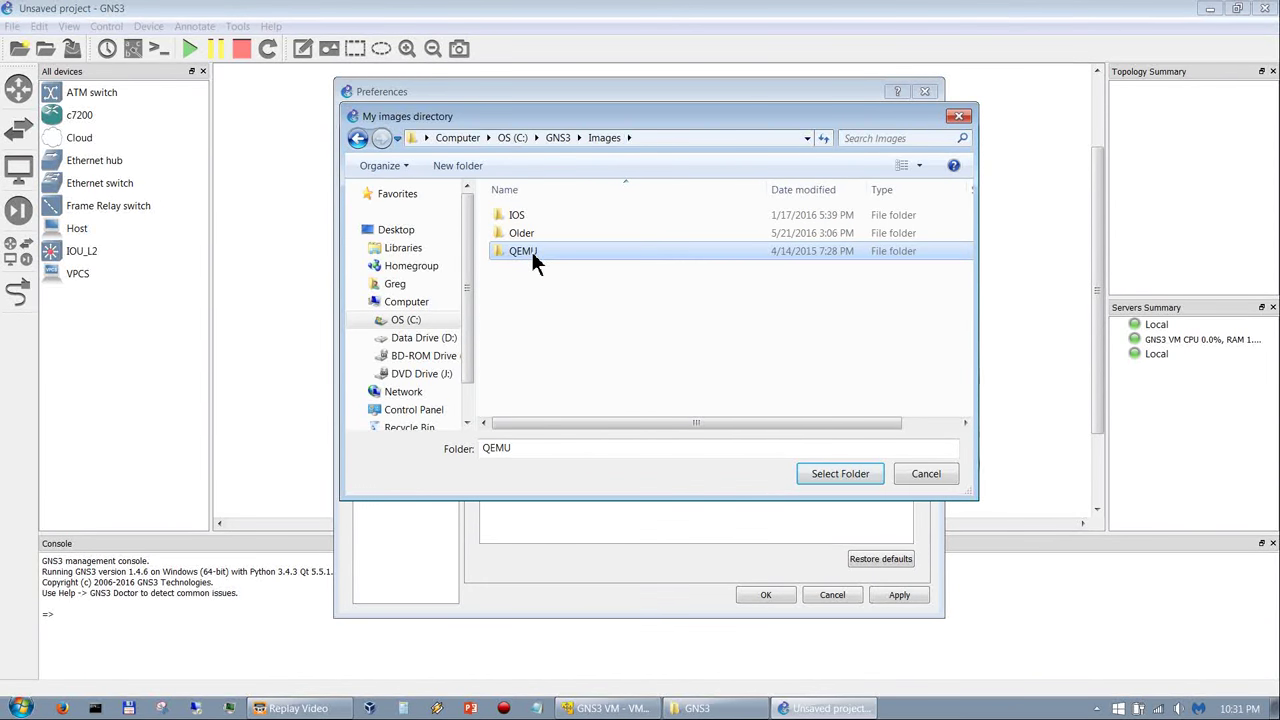
left_click(840, 473)
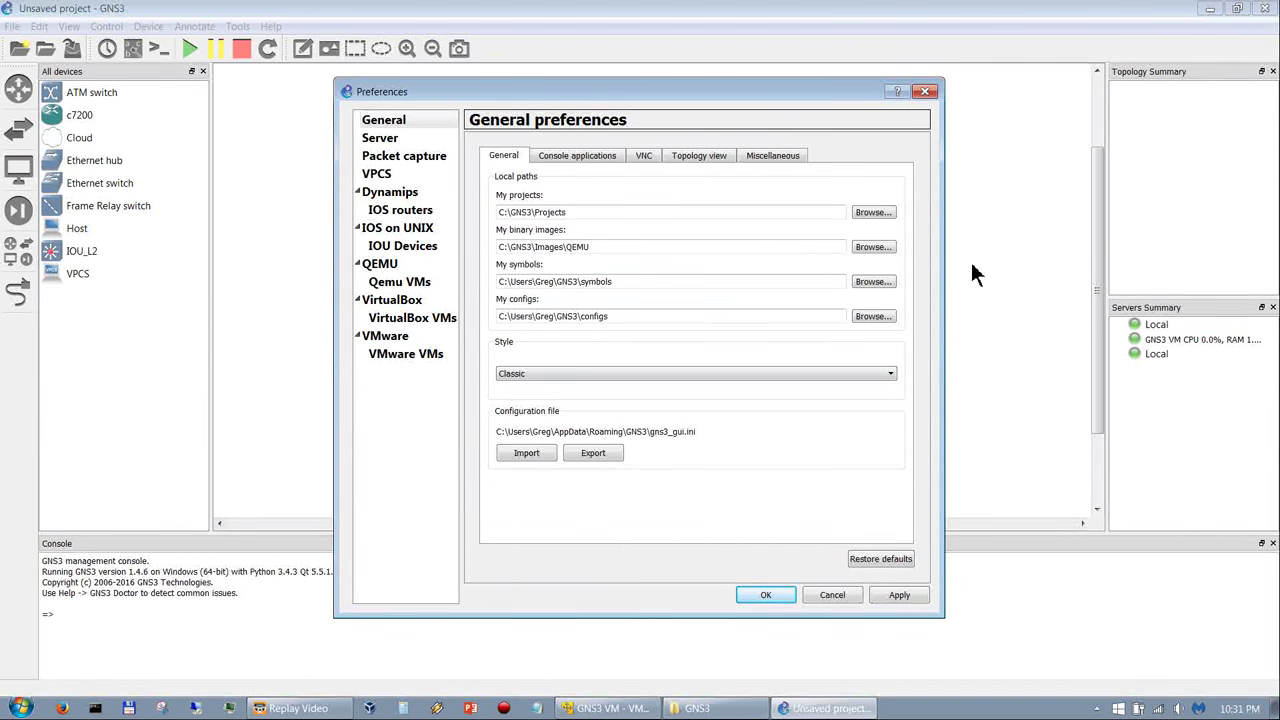
Step: Set the local symbols path to C:\GNS3\Symbols
left_click(871, 282)
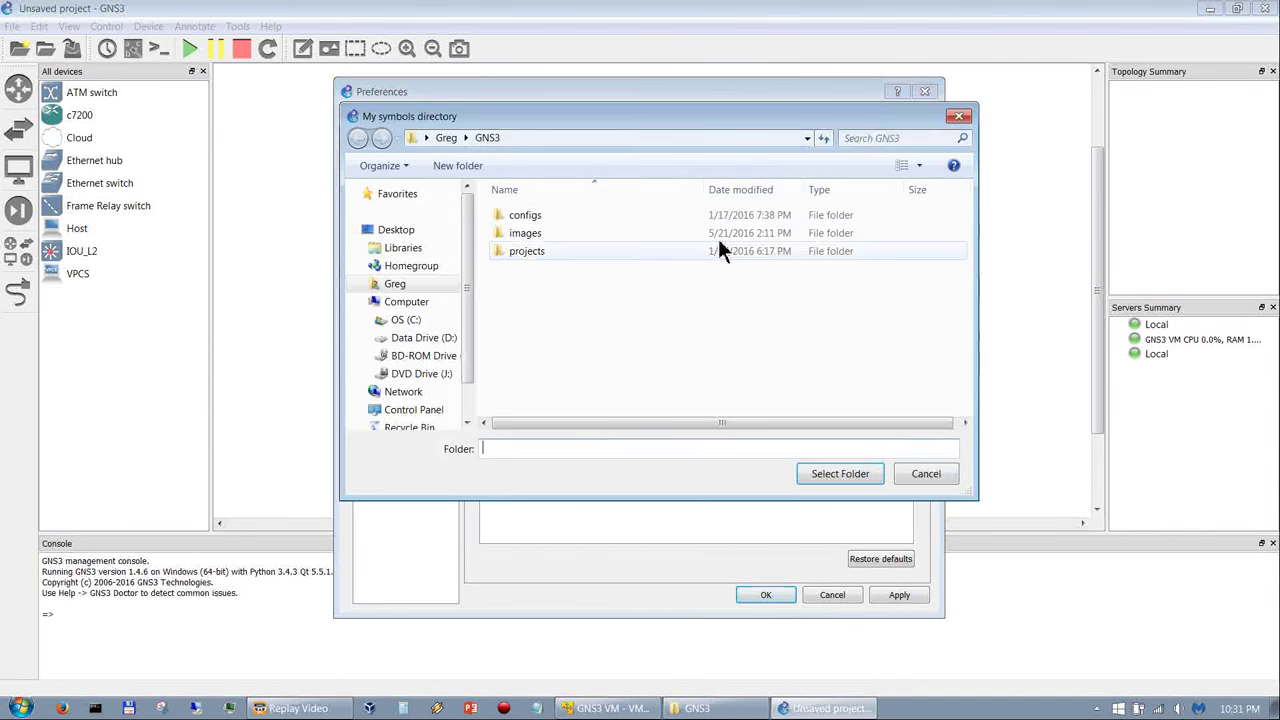
left_click(404, 321)
double_click(526, 251)
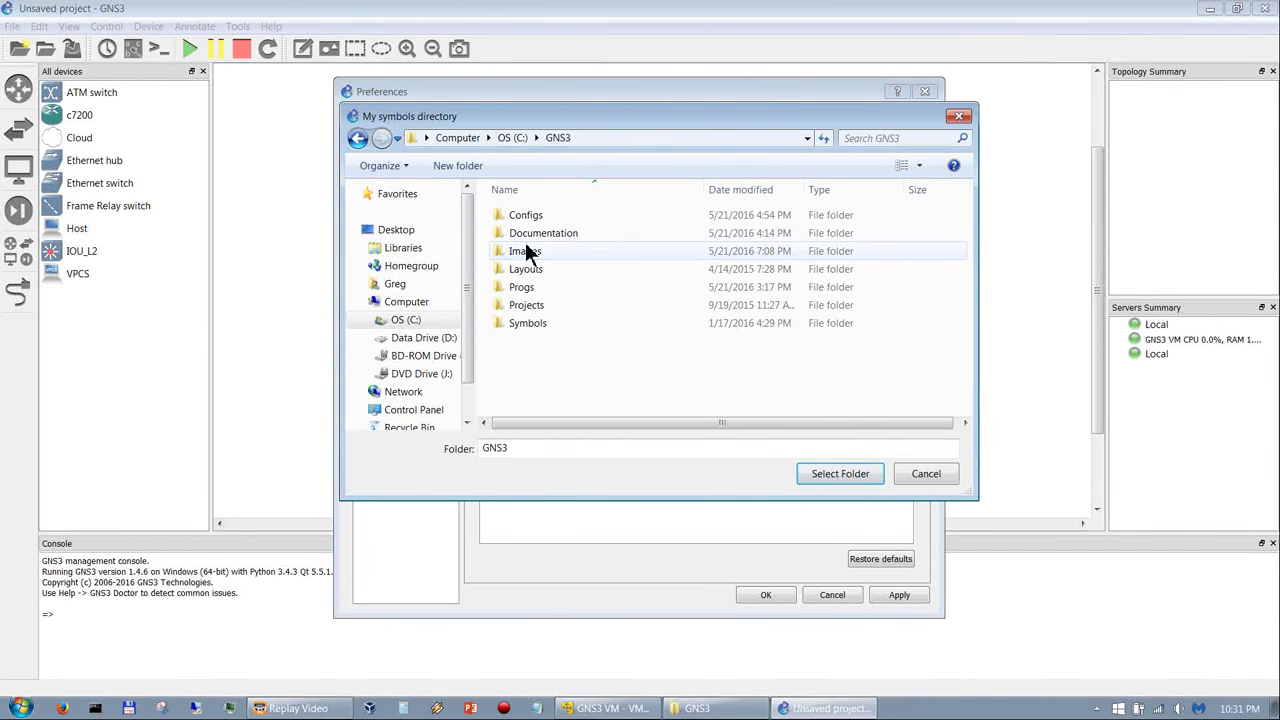
double_click(527, 322)
left_click(838, 474)
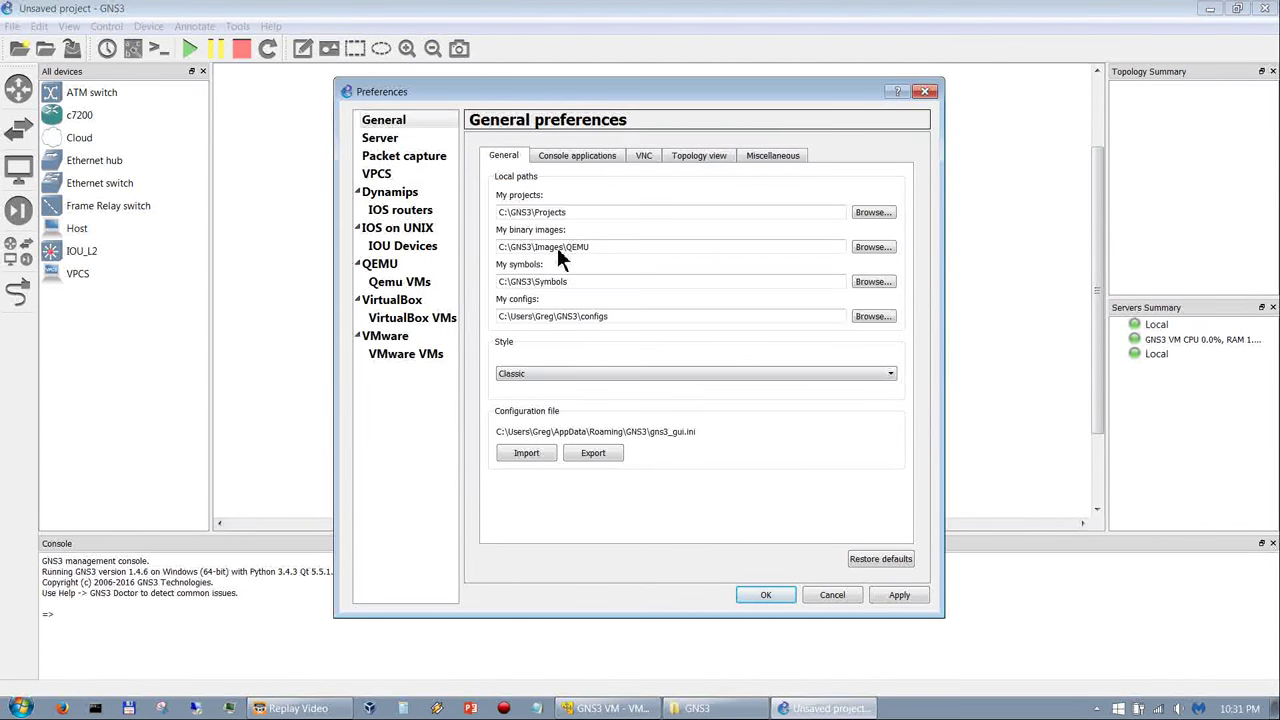
Step: Set the local configs path to C:\GNS3\Configs
left_click(873, 316)
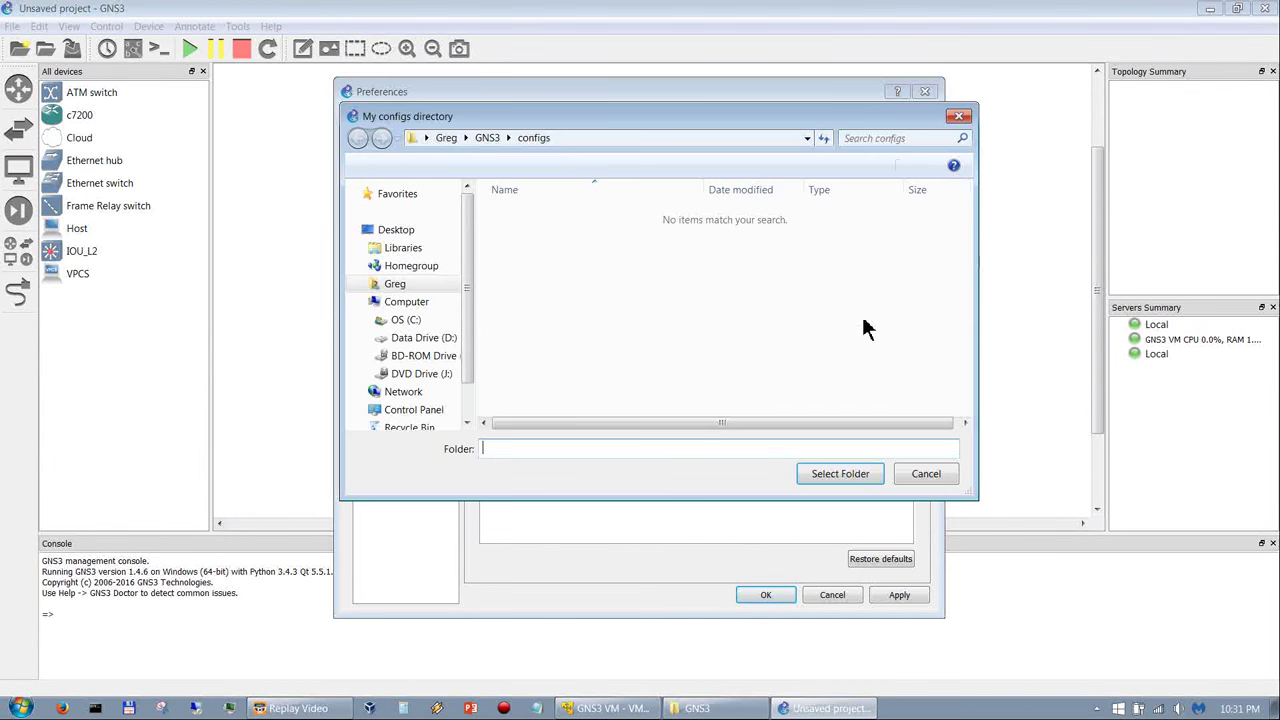
left_click(404, 320)
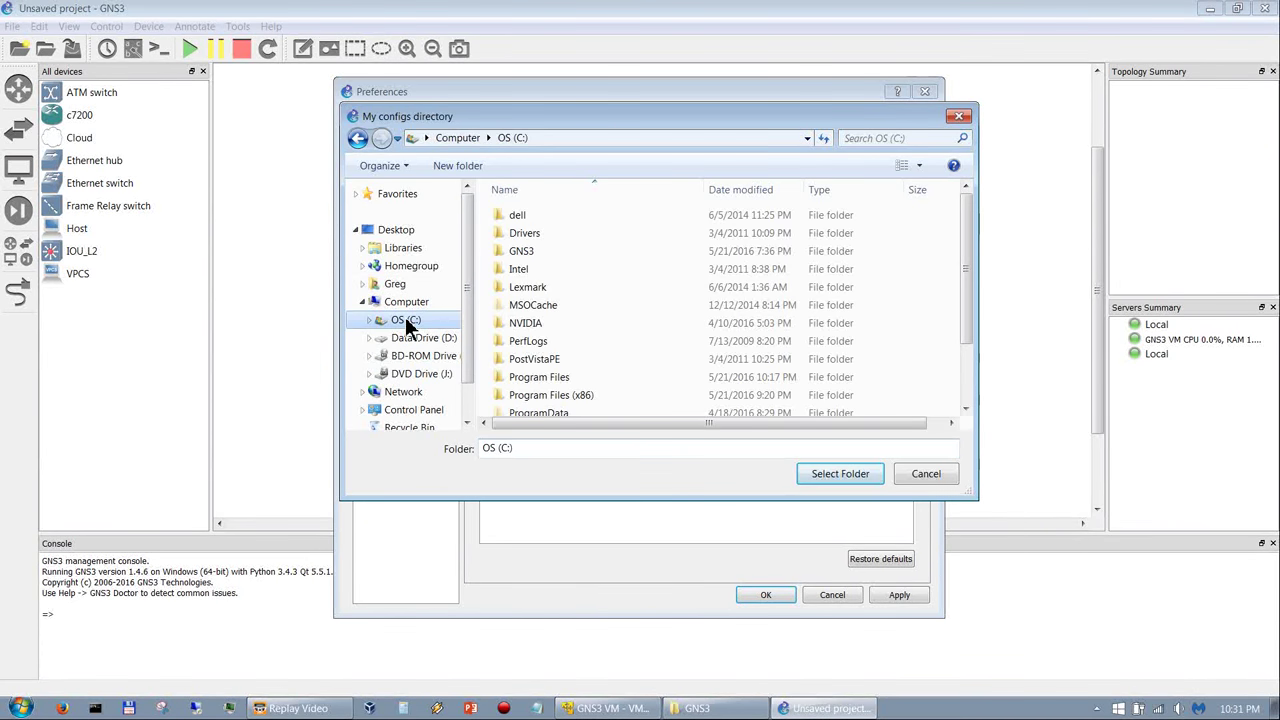
double_click(521, 249)
double_click(526, 215)
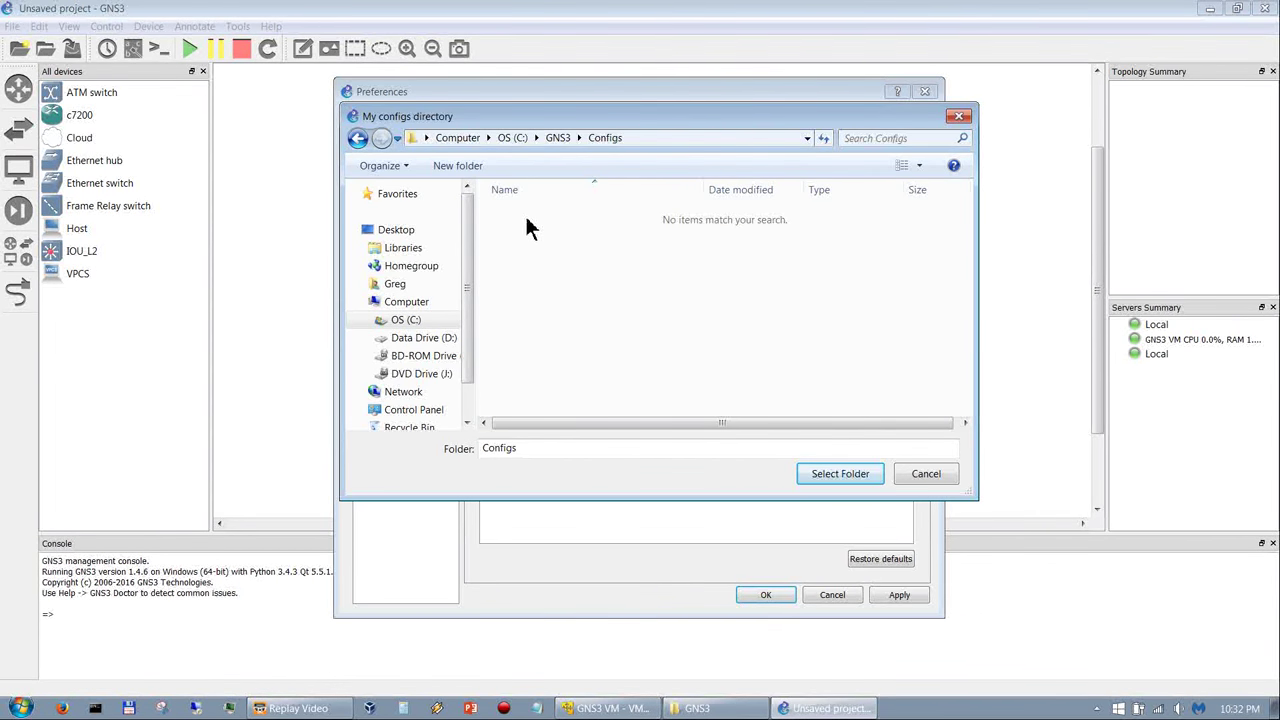
left_click(839, 473)
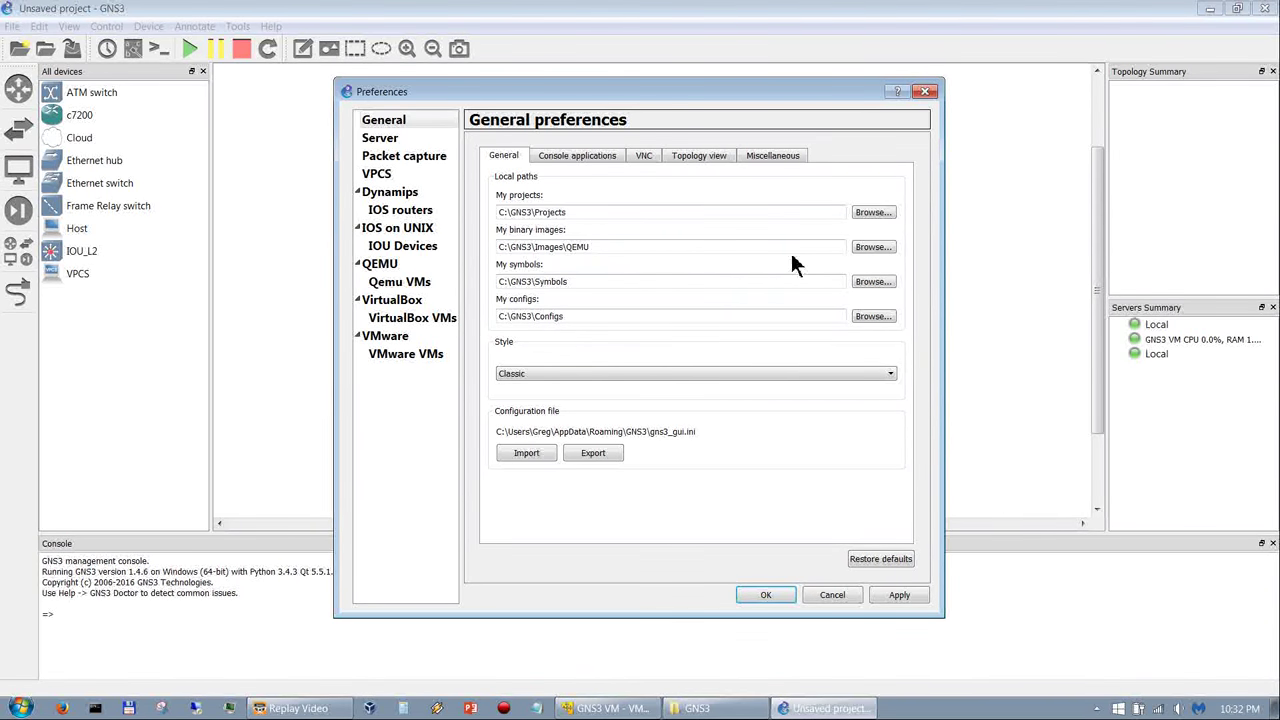
Step: Remove QEMU from the binary images path so it reads C:\GNS3\Images\, and apply the preferences
right_click(572, 244)
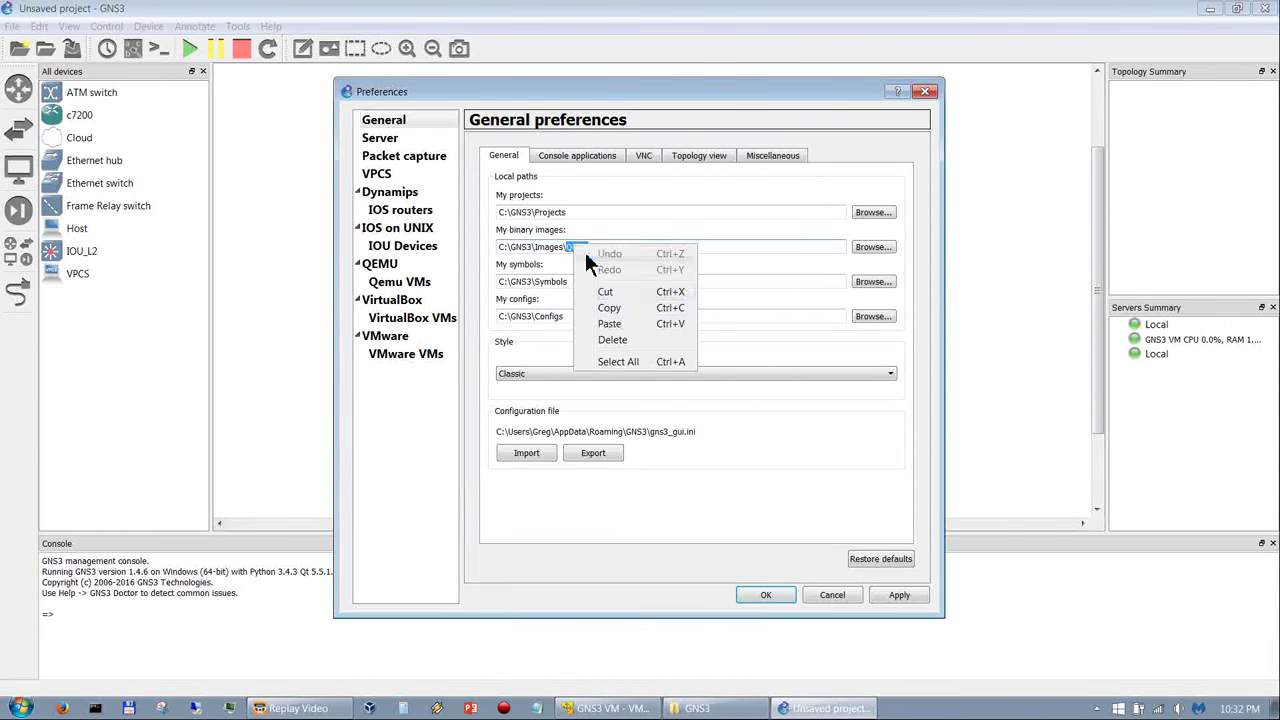
left_click(631, 341)
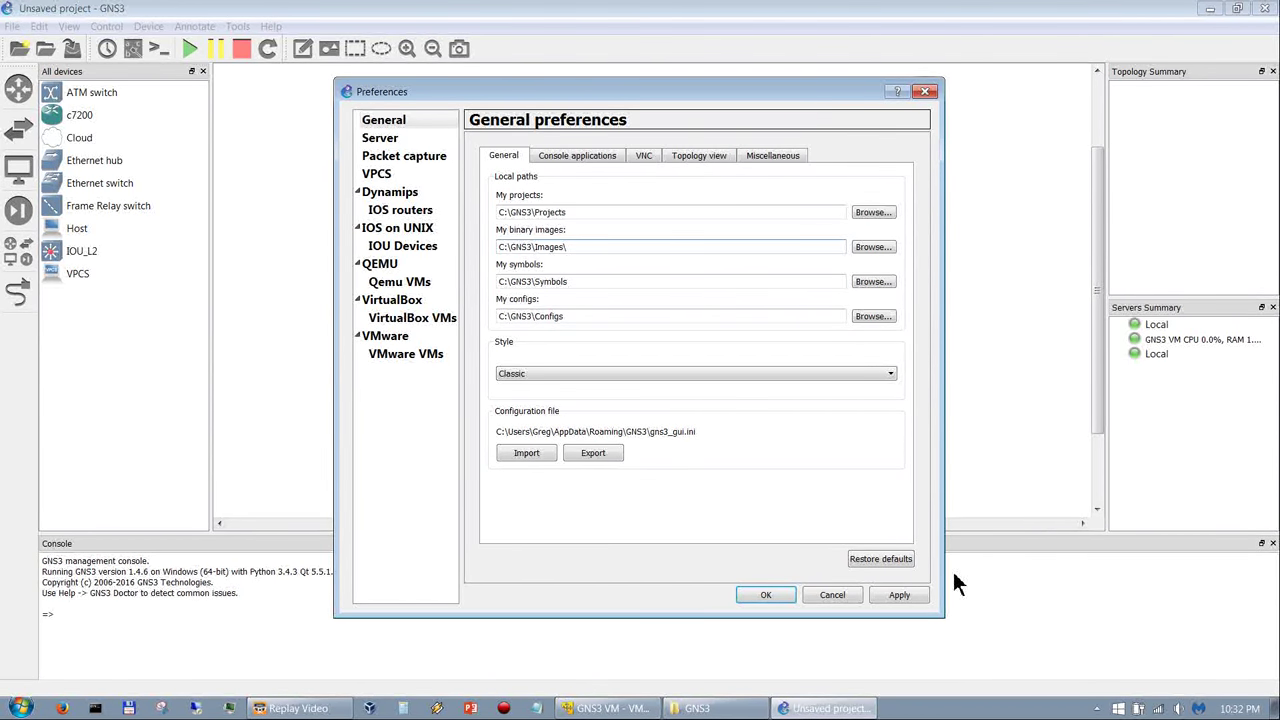
left_click(918, 602)
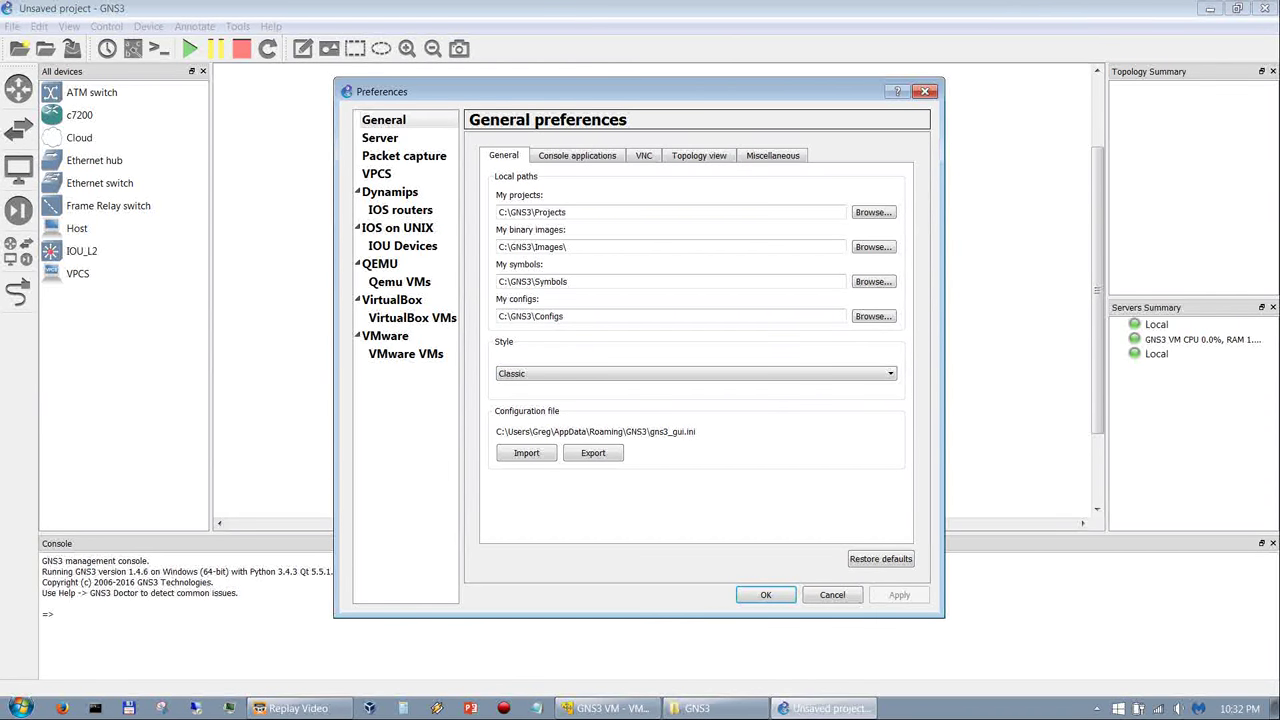
Step: Set the interface style to Legacy and apply it
left_click(577, 378)
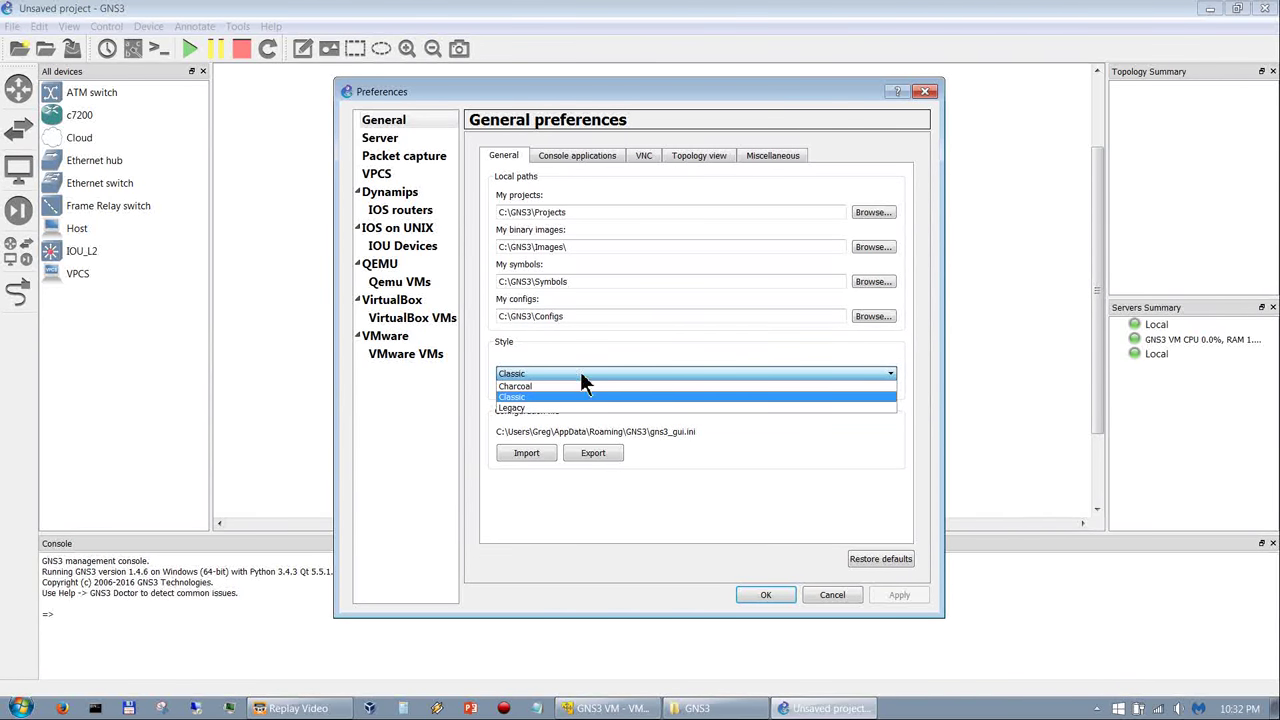
left_click(573, 407)
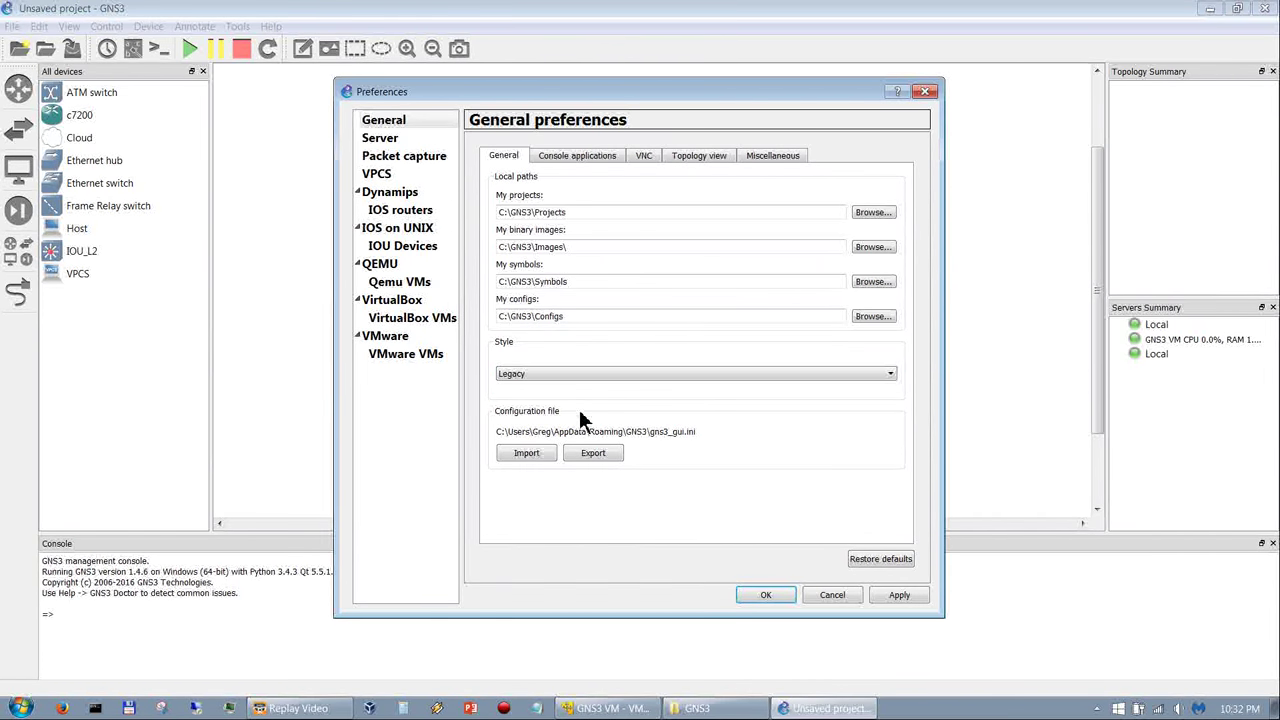
left_click(898, 595)
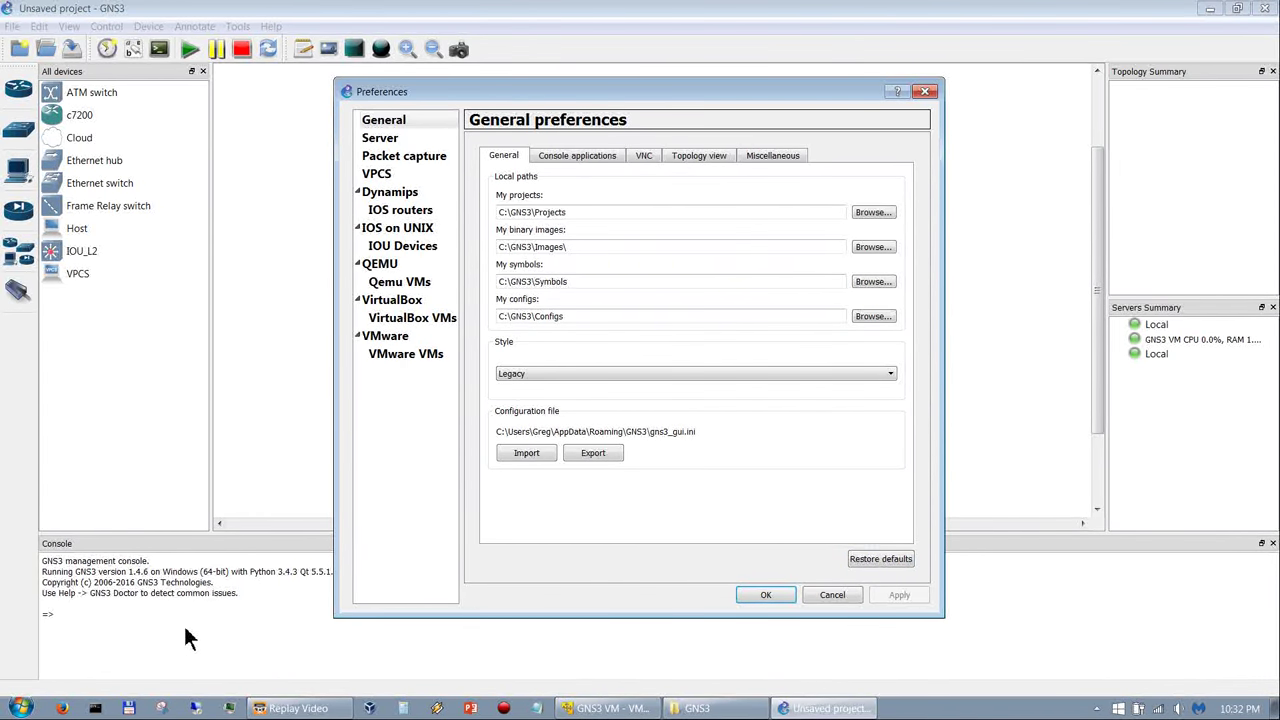
Step: Set the interface style to Charcoal and apply the general preferences
left_click(535, 376)
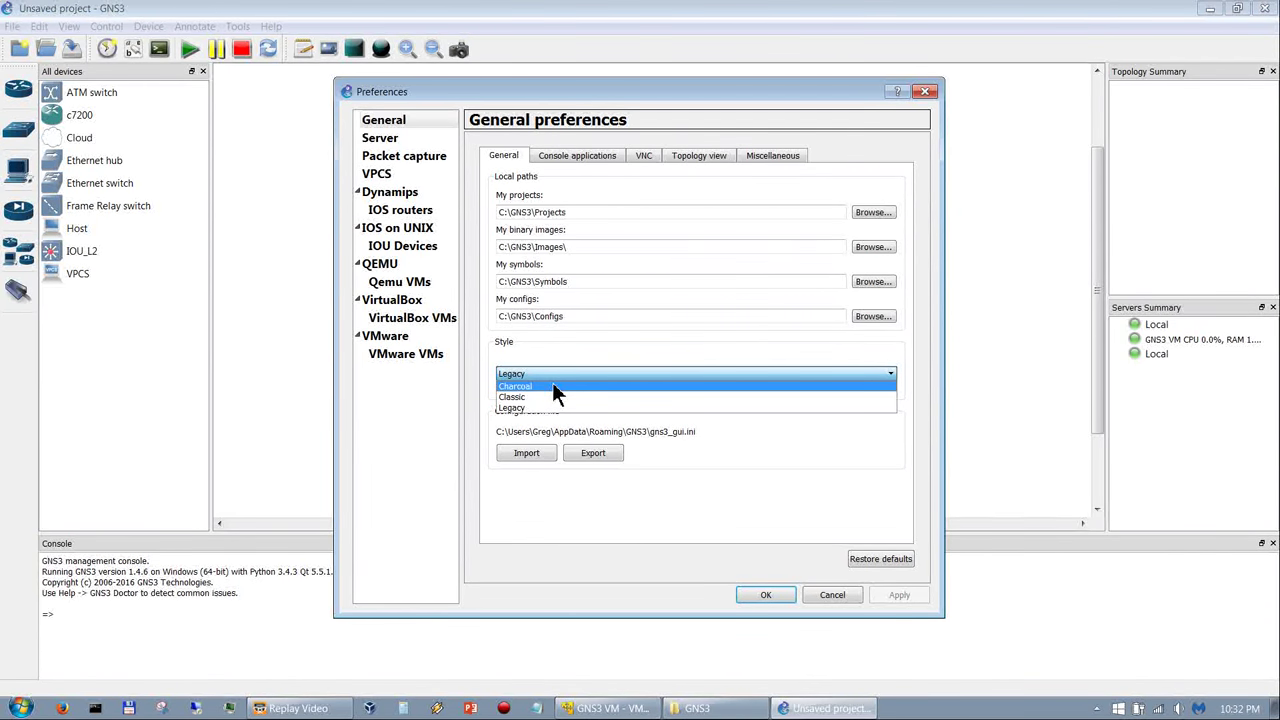
left_click(552, 386)
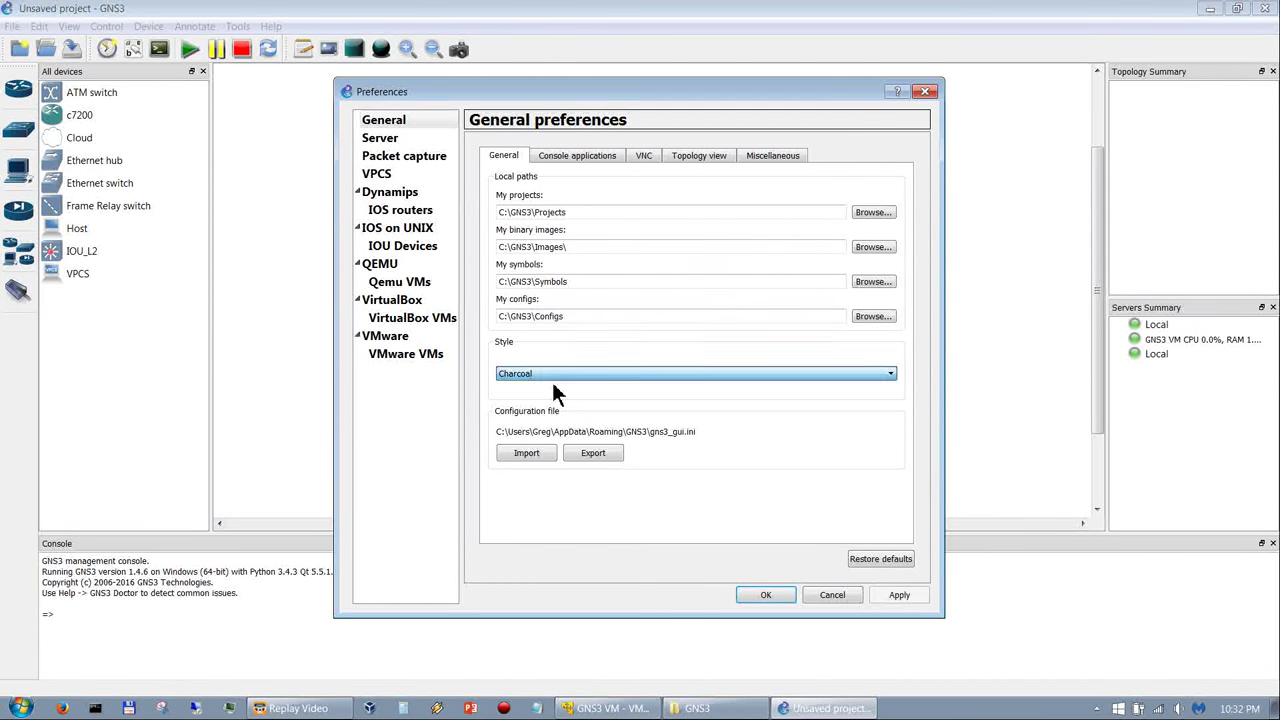
left_click(895, 594)
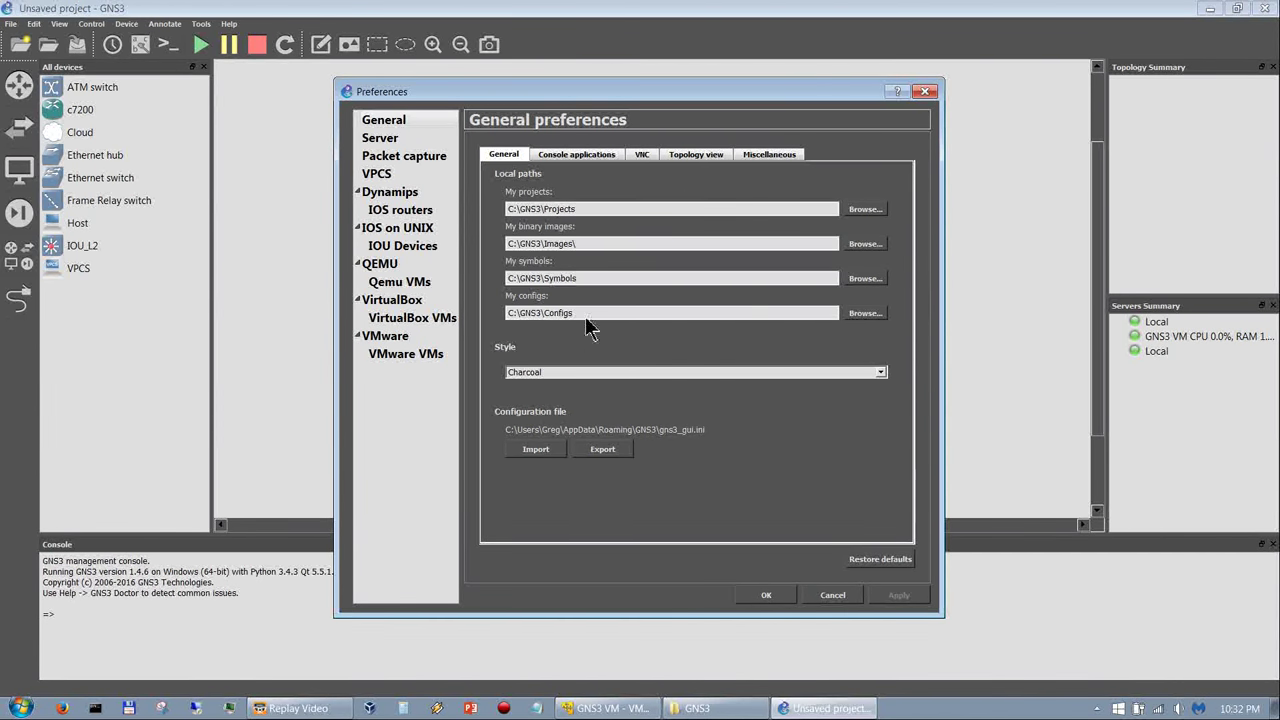
Step: Set the Telnet console application to the predefined command SuperPutty (included with GNS3)
left_click(578, 156)
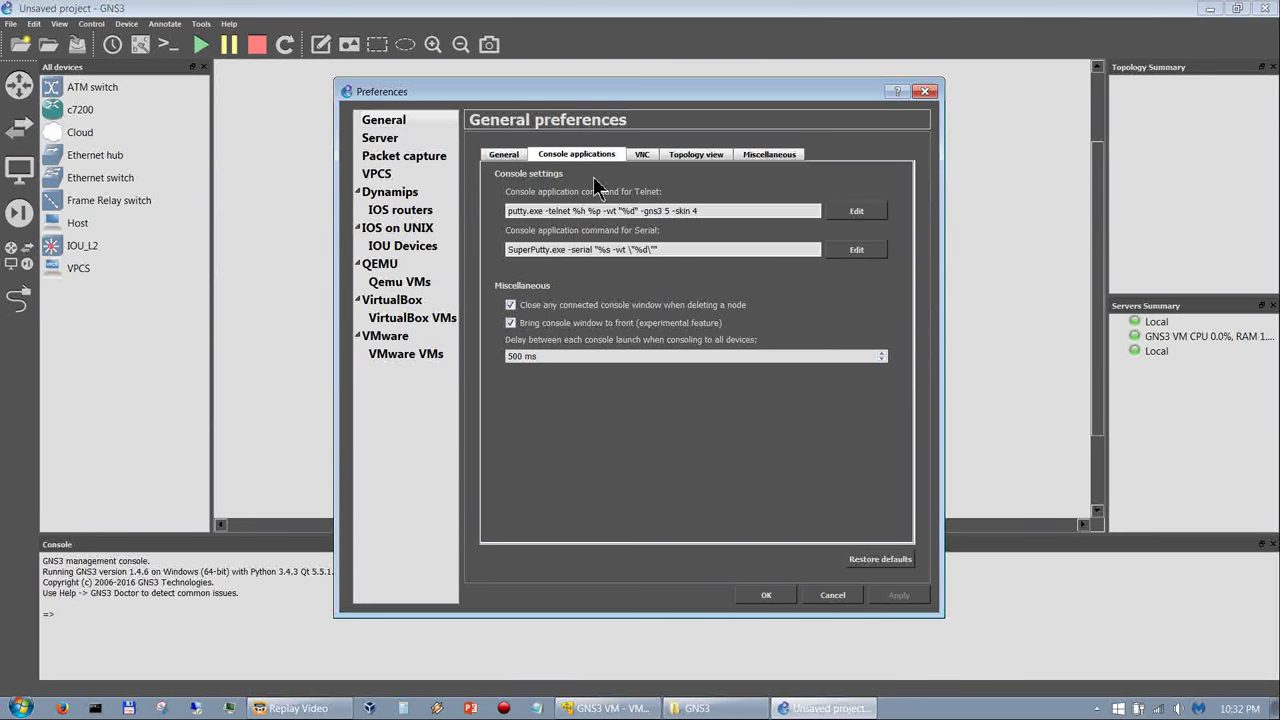
left_click(852, 222)
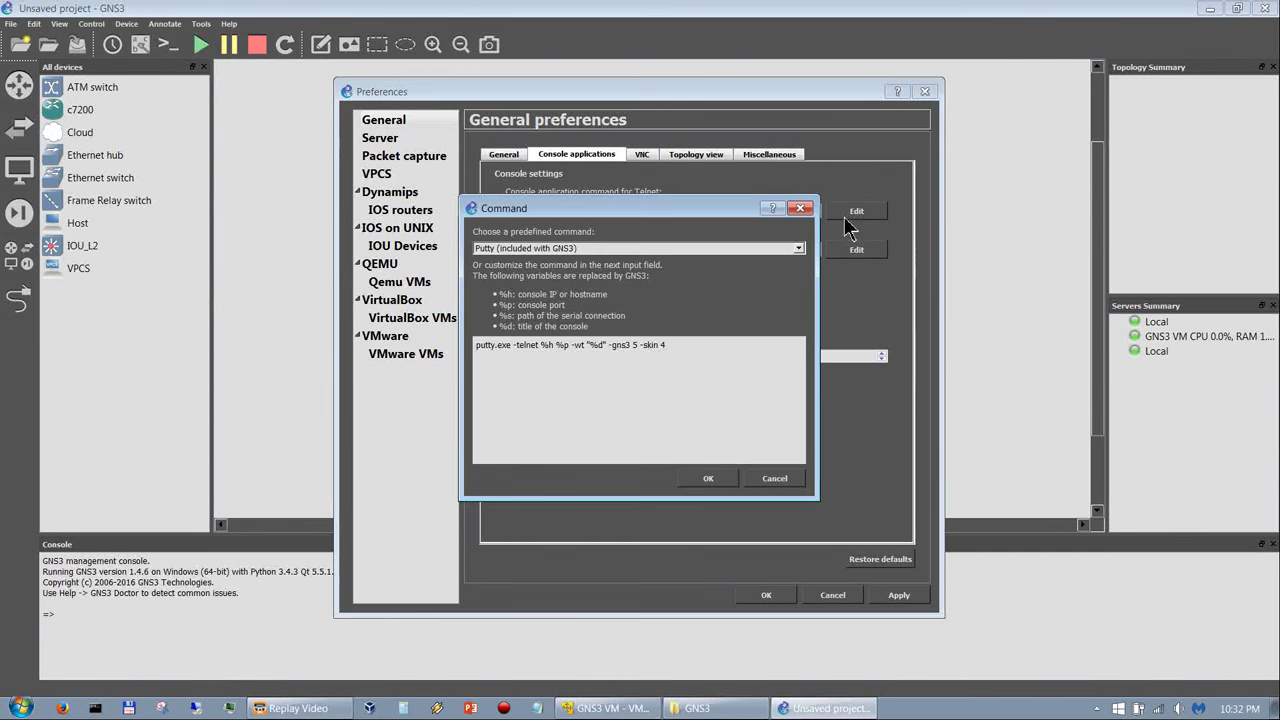
left_click(799, 249)
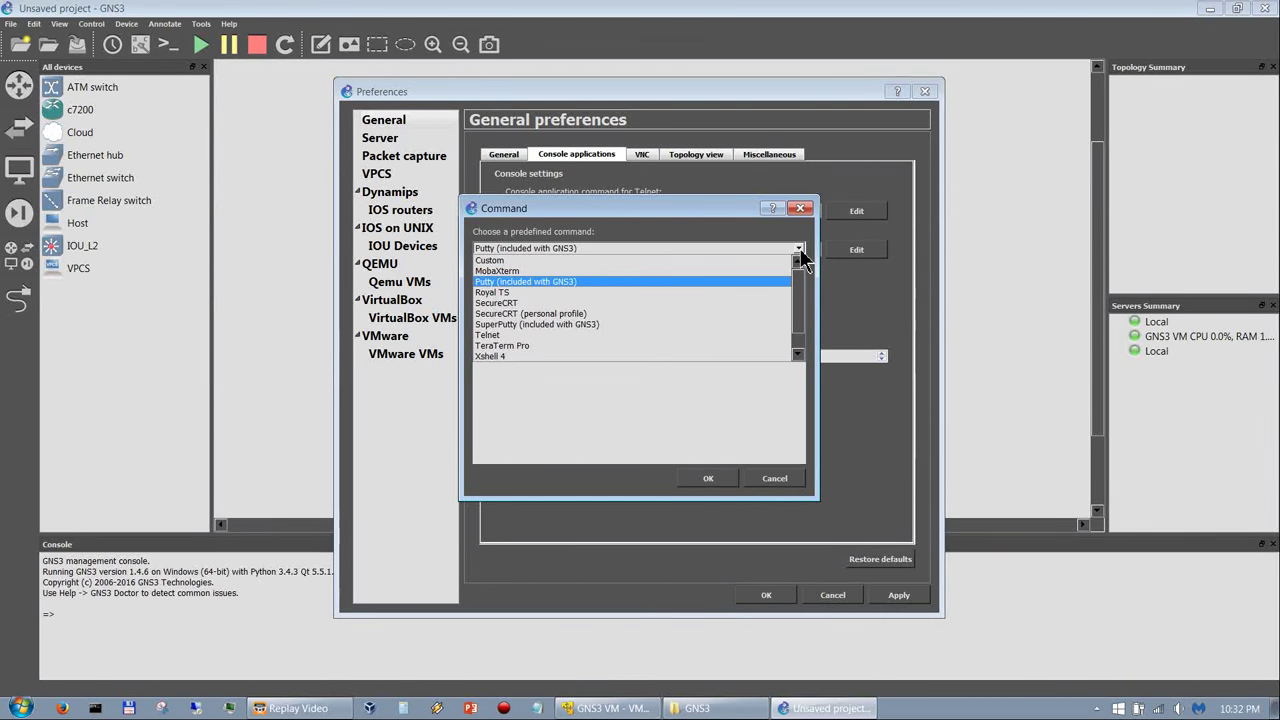
left_click(570, 326)
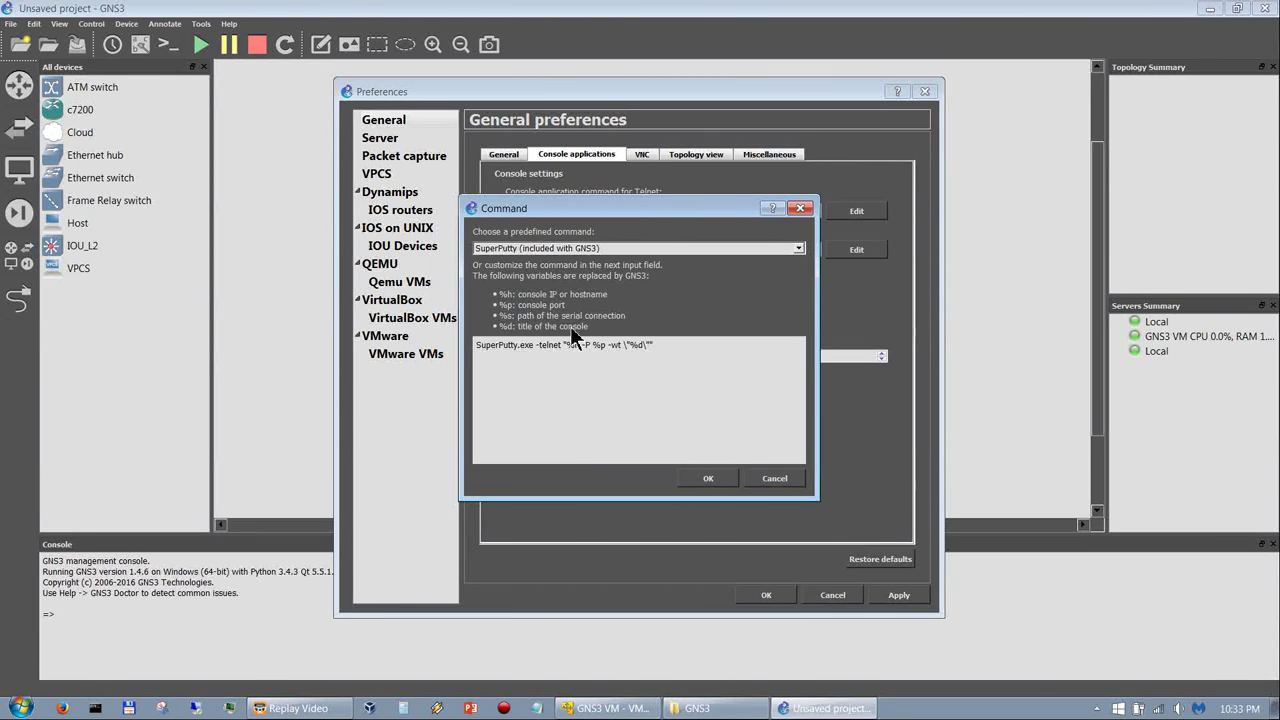
left_click(708, 478)
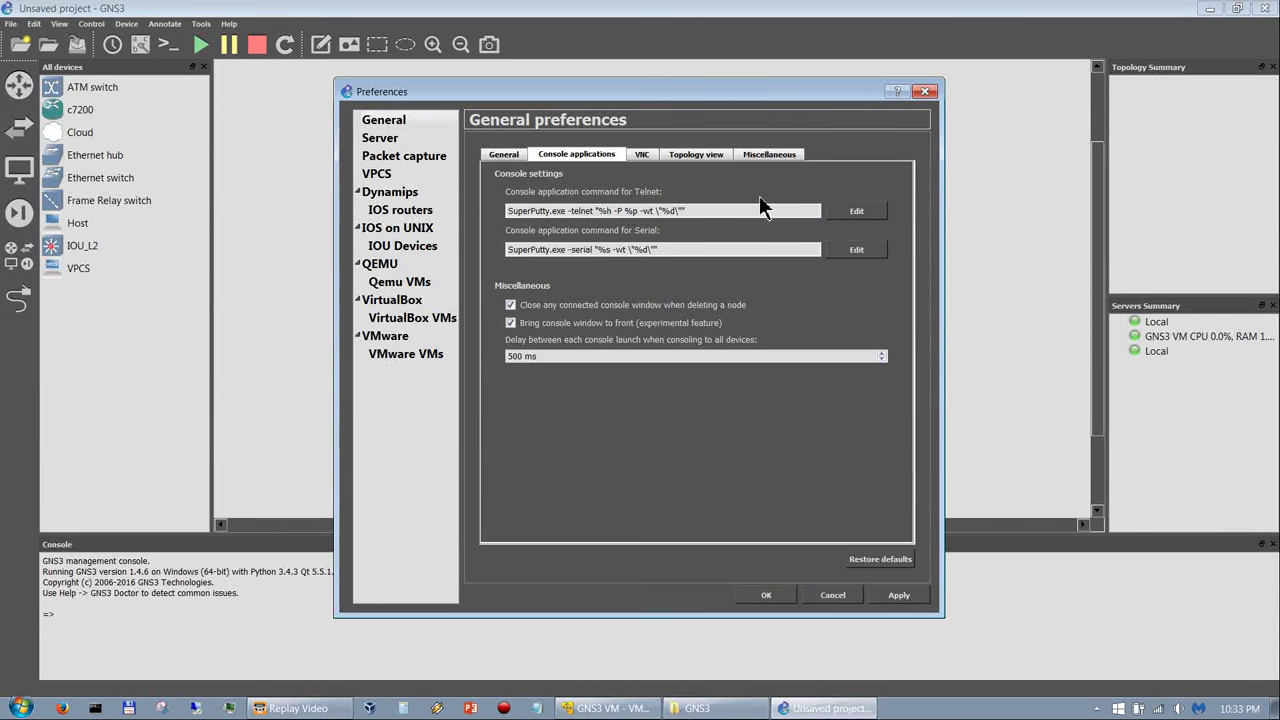
Step: In the topology view preferences, enable drawing a rectangle when an item is selected, toggle link status points, and apply the changes
left_click(651, 166)
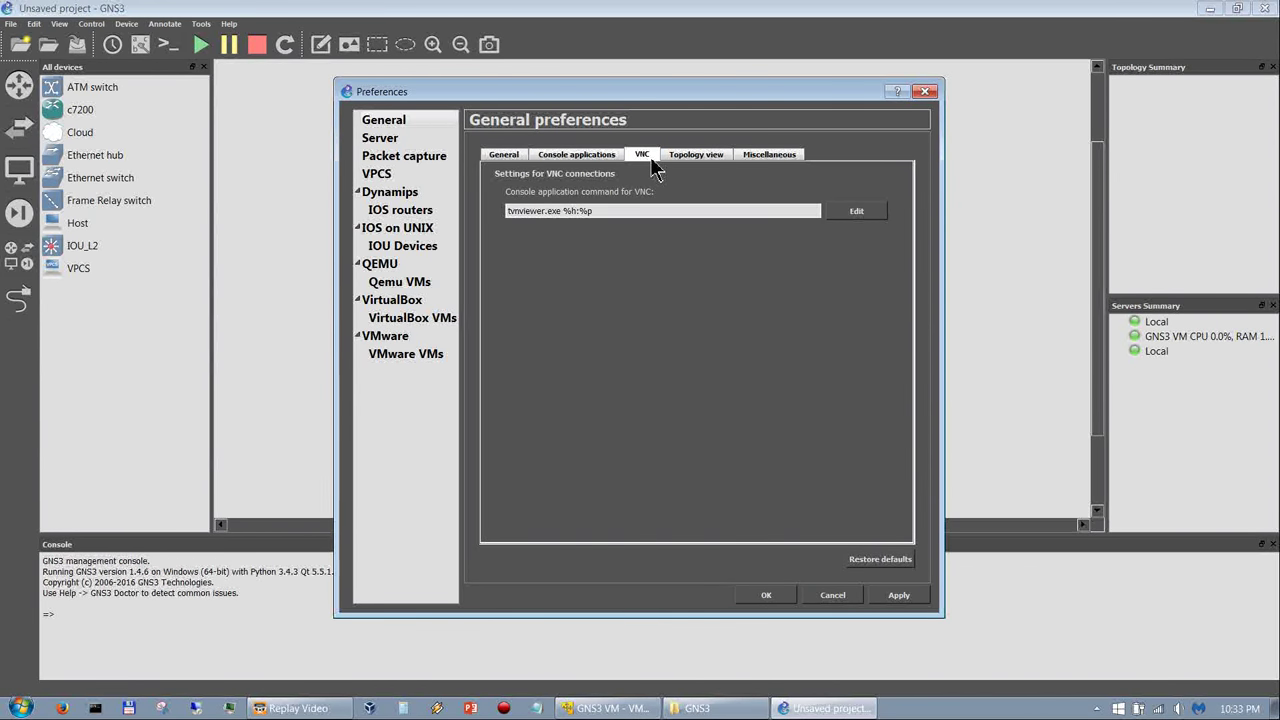
left_click(705, 163)
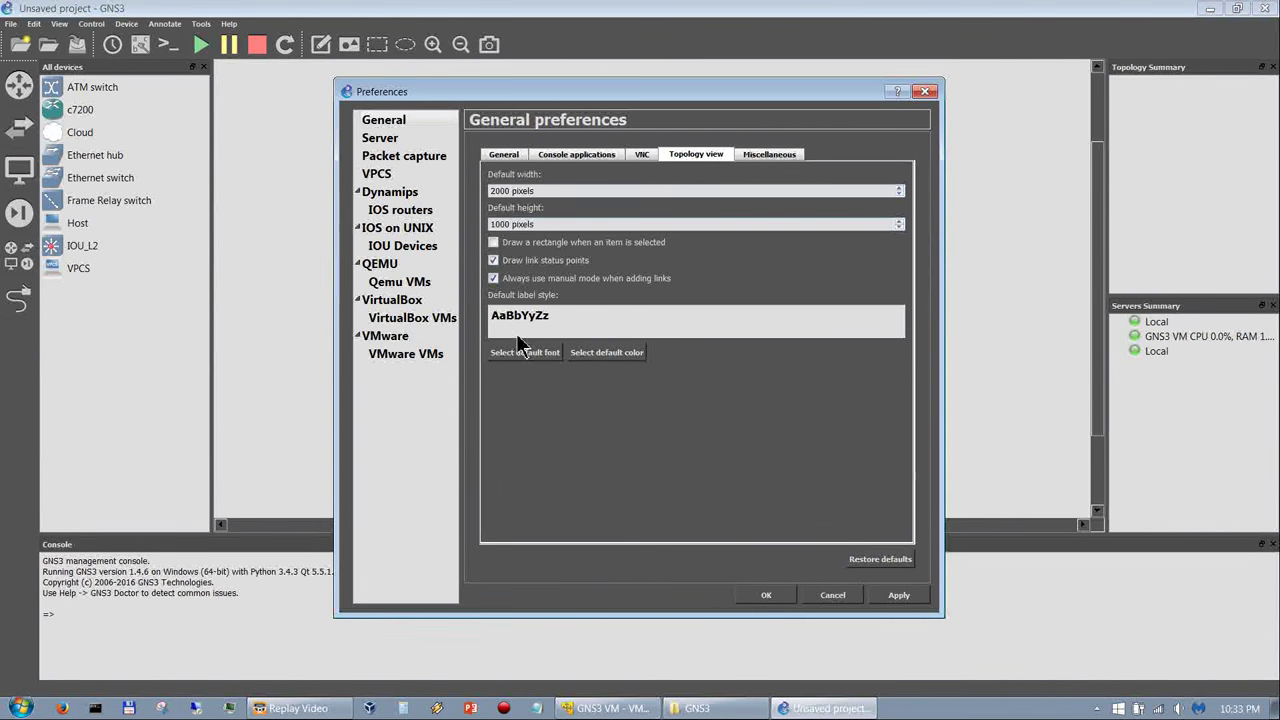
left_click(493, 242)
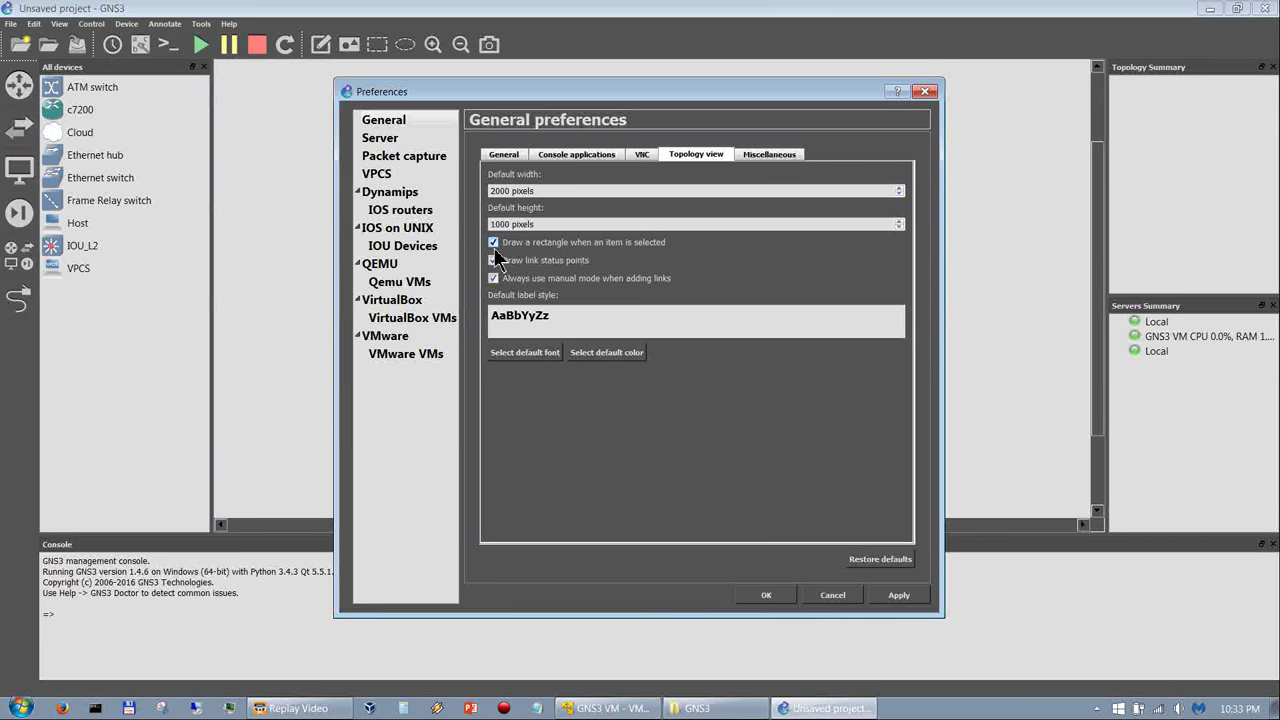
left_click(493, 260)
left_click(790, 156)
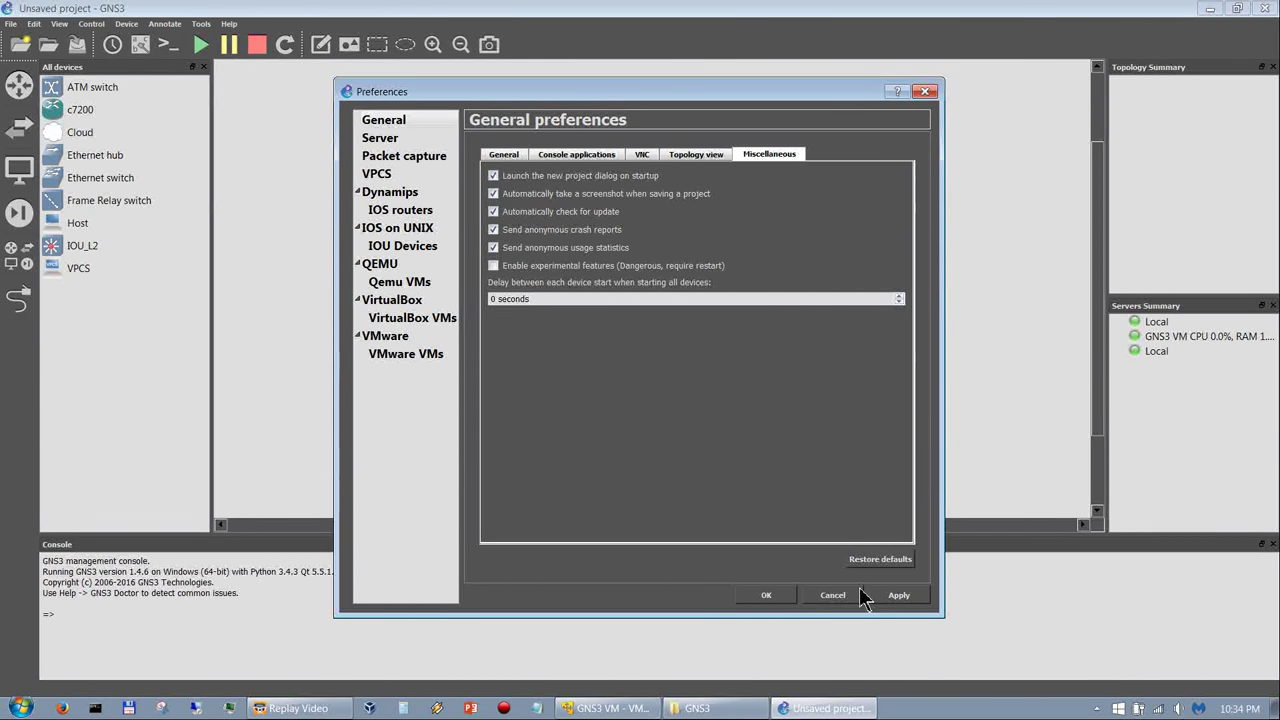
left_click(896, 596)
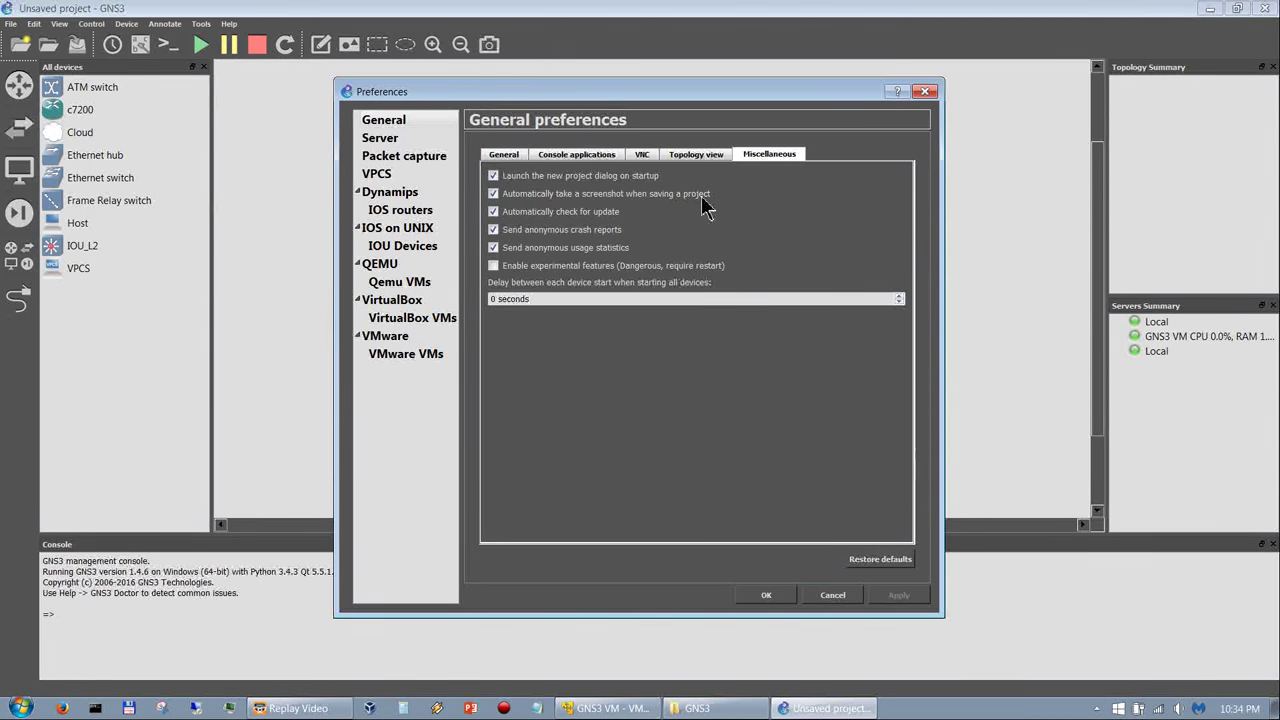
Step: Examine the Server, Packet capture, VPCS and Dynamips preferences and the c7200 IOS router template
left_click(413, 145)
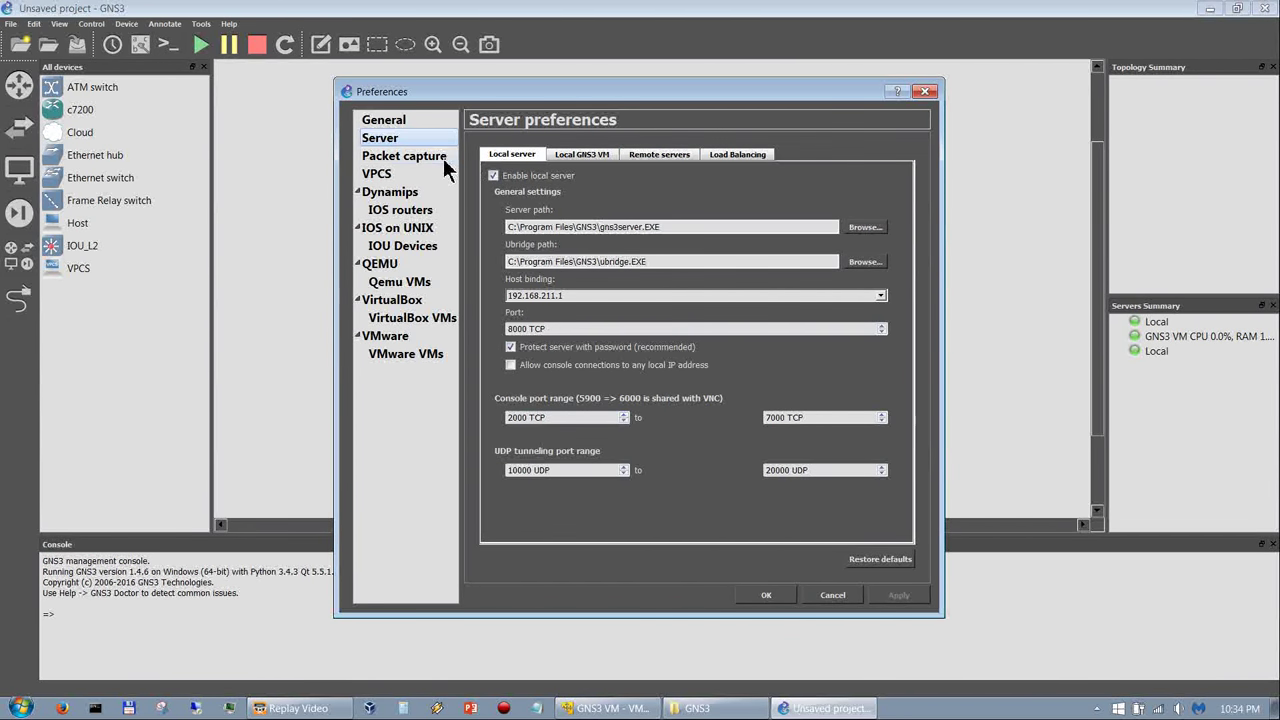
left_click(382, 156)
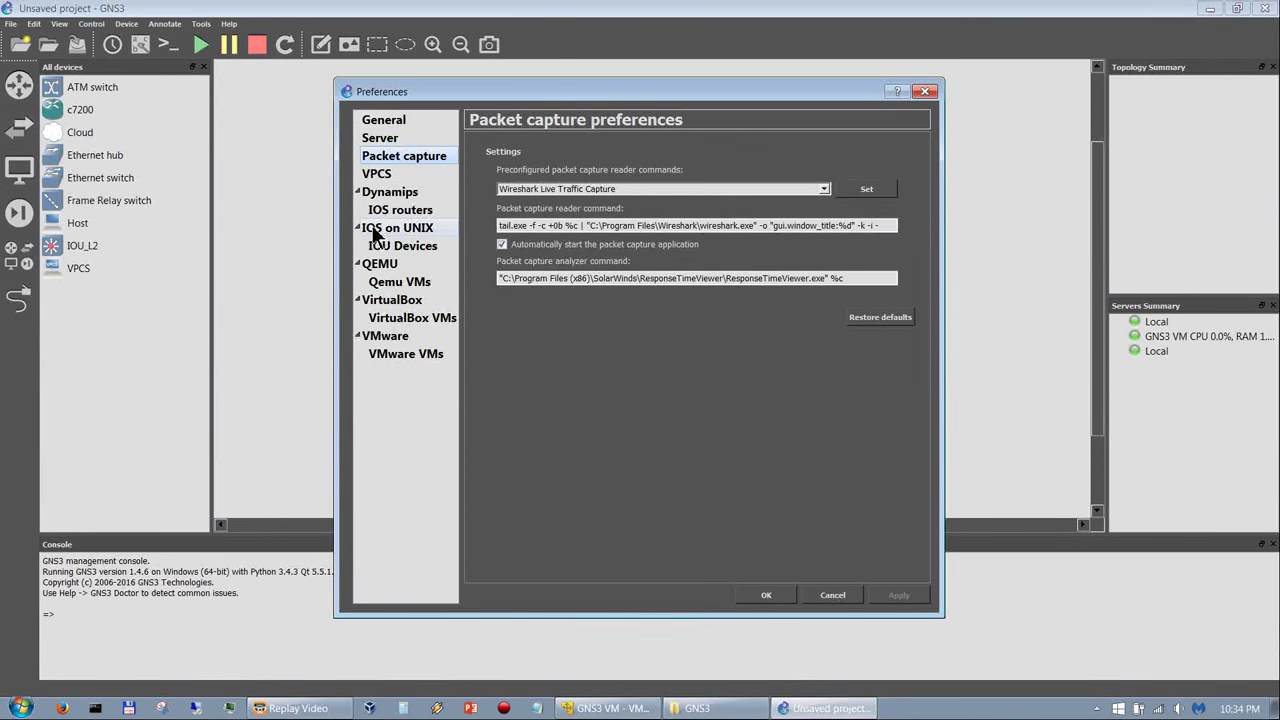
left_click(379, 138)
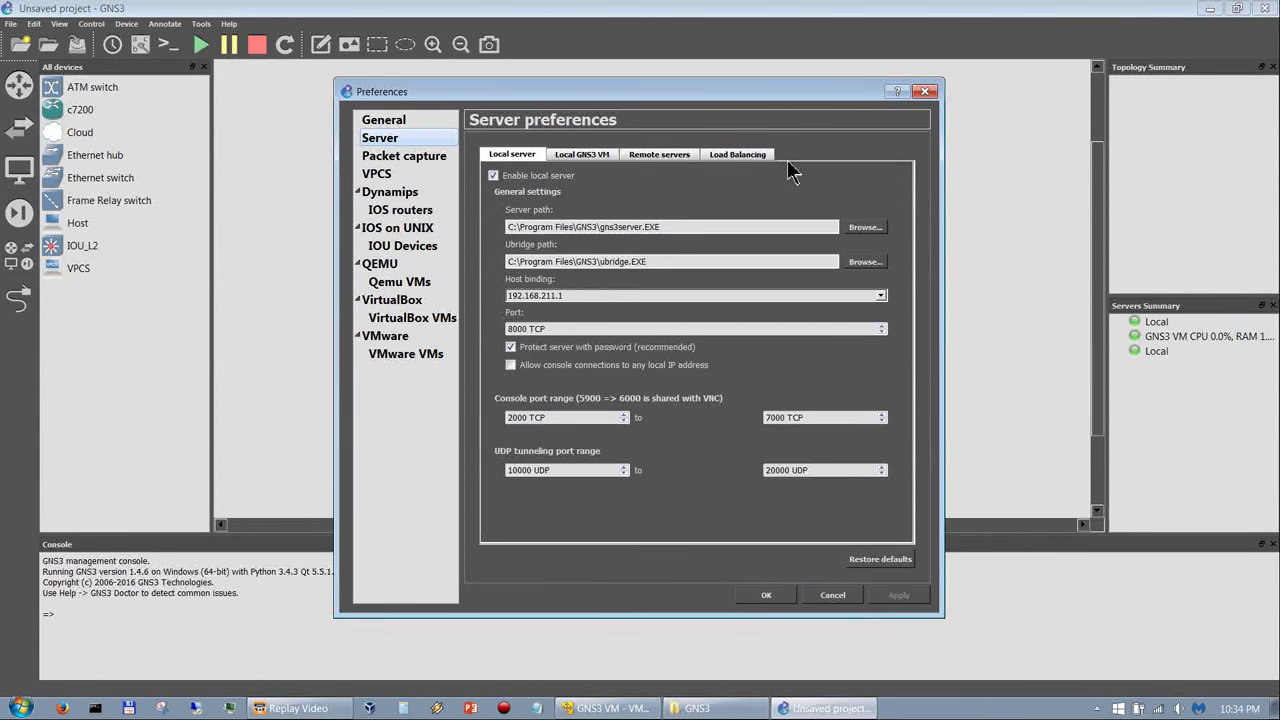
left_click(655, 160)
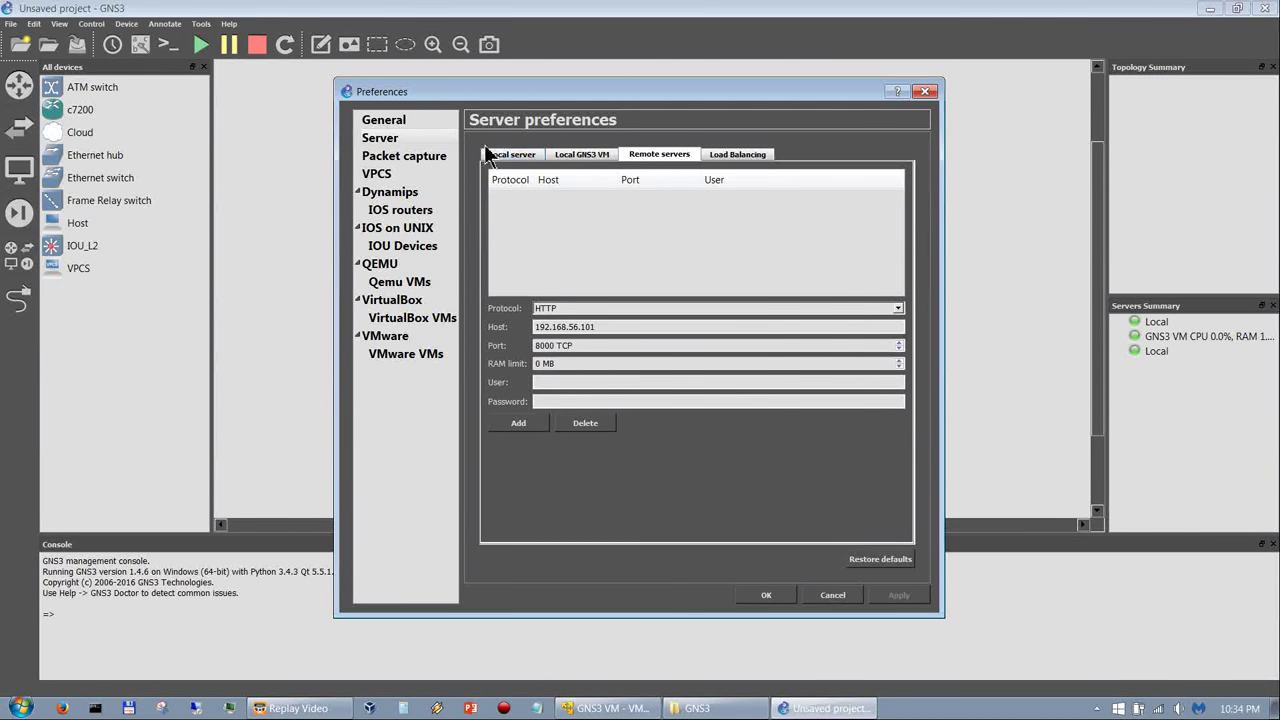
left_click(401, 157)
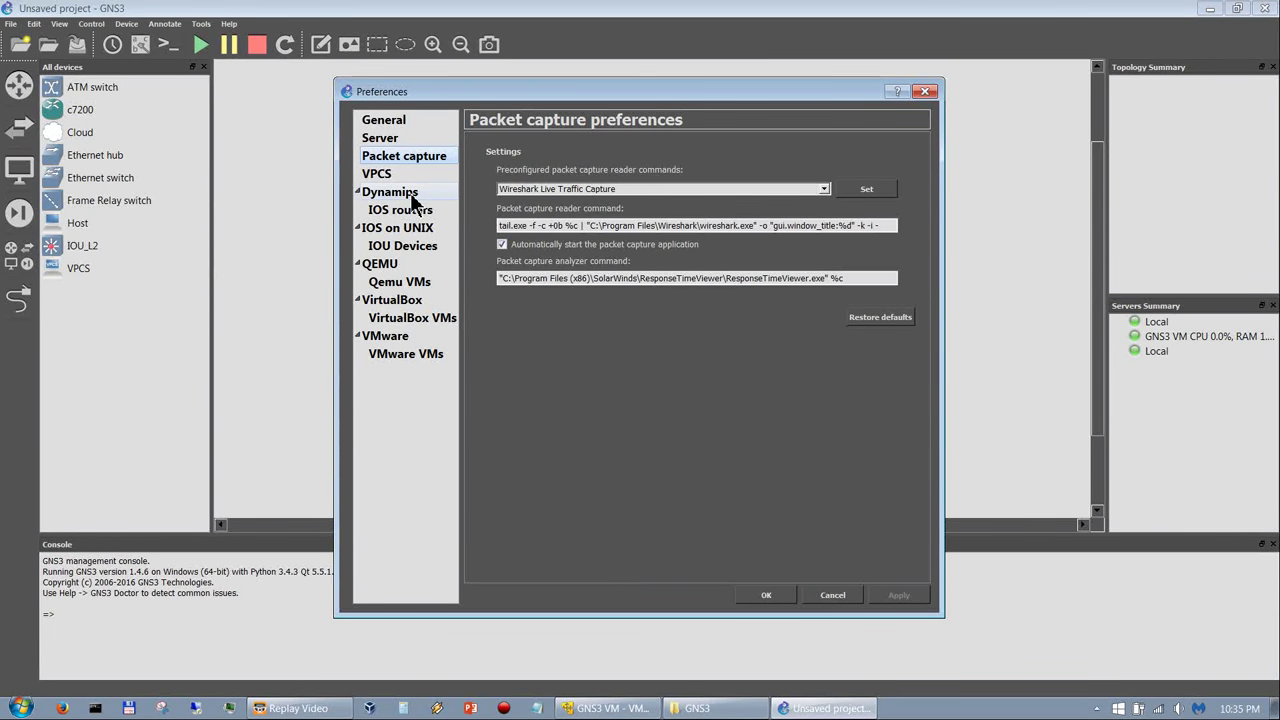
left_click(375, 175)
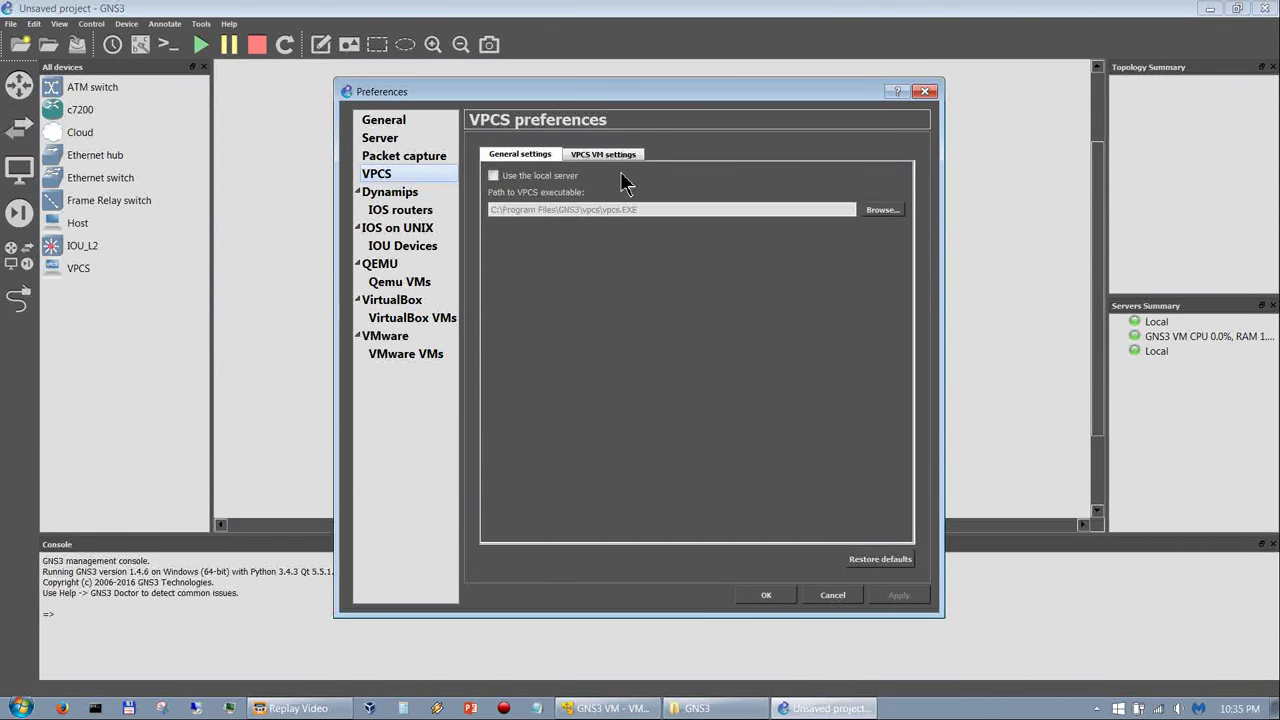
left_click(382, 198)
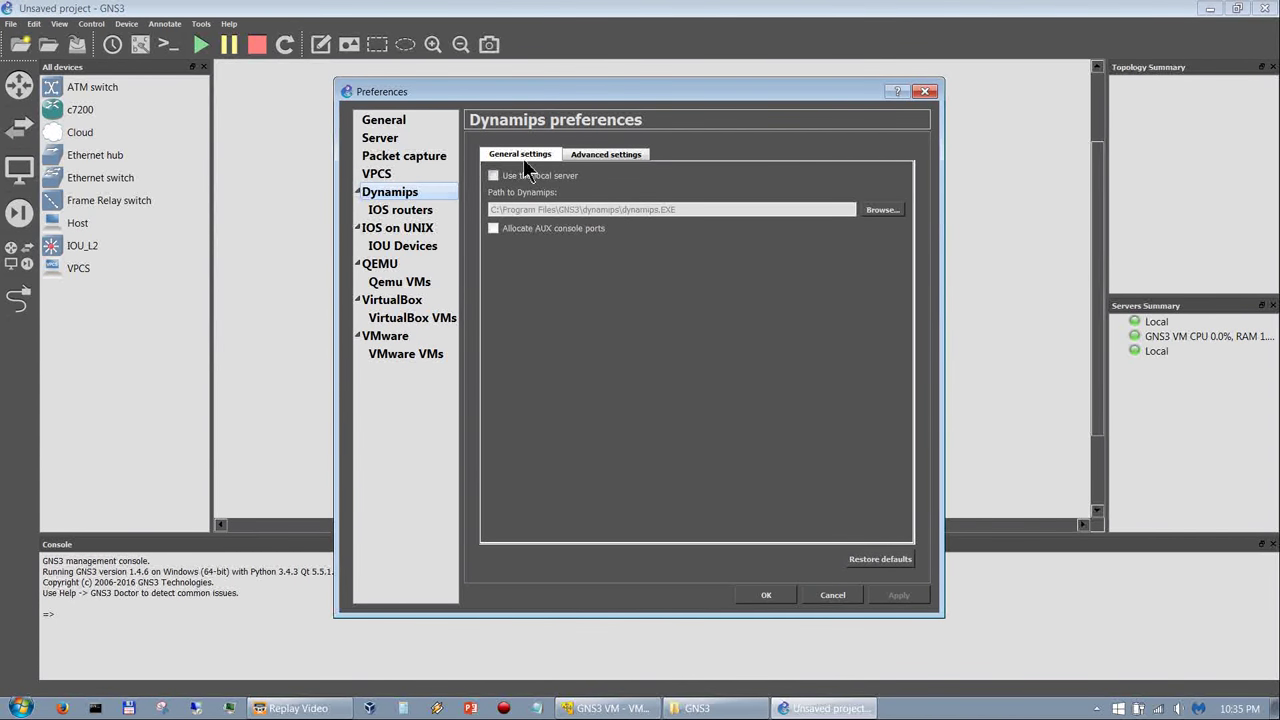
left_click(400, 216)
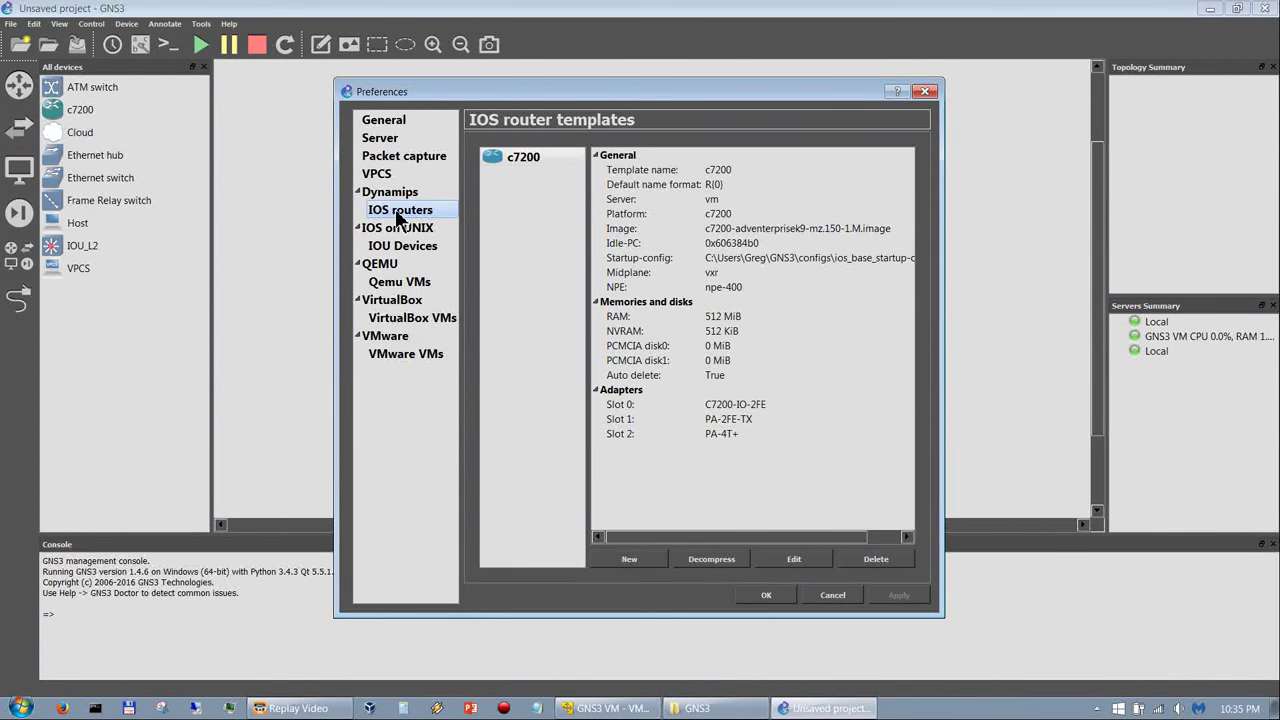
left_click(507, 162)
Step: Set the IOS on UNIX path to the IOURC license file to C:\GNS3\Images\iourc.txt and apply it
left_click(391, 230)
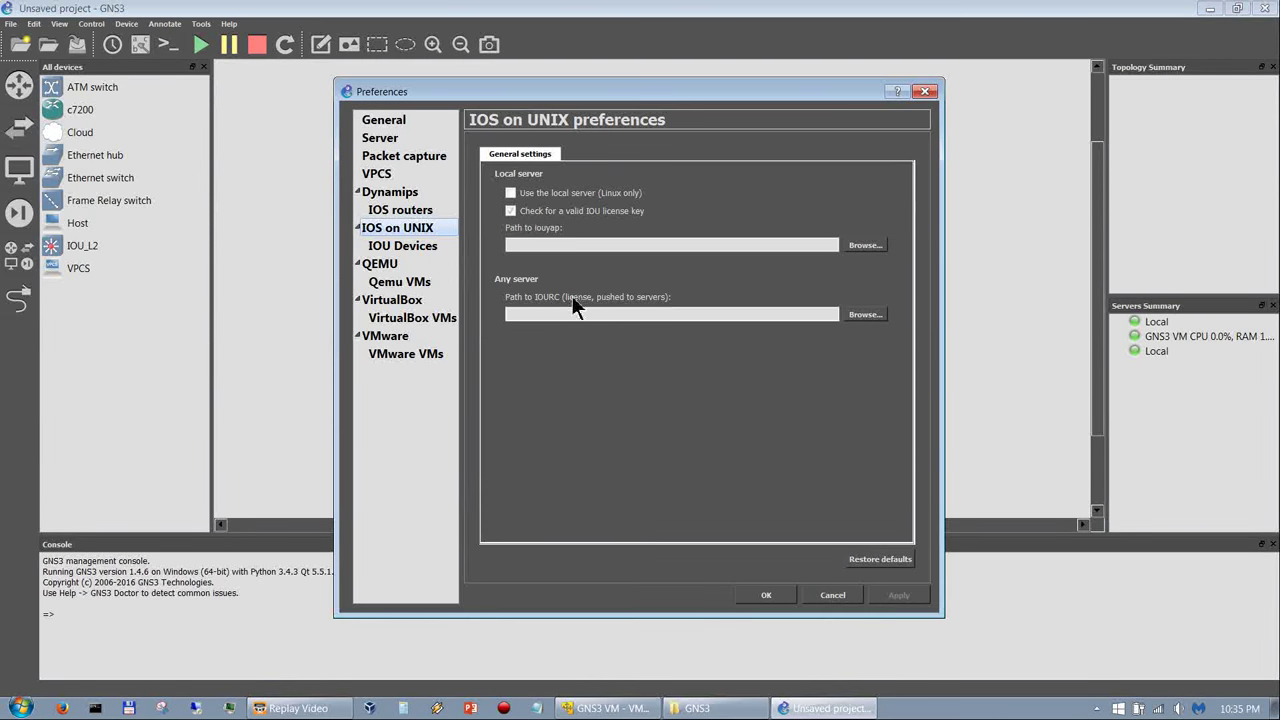
left_click(876, 323)
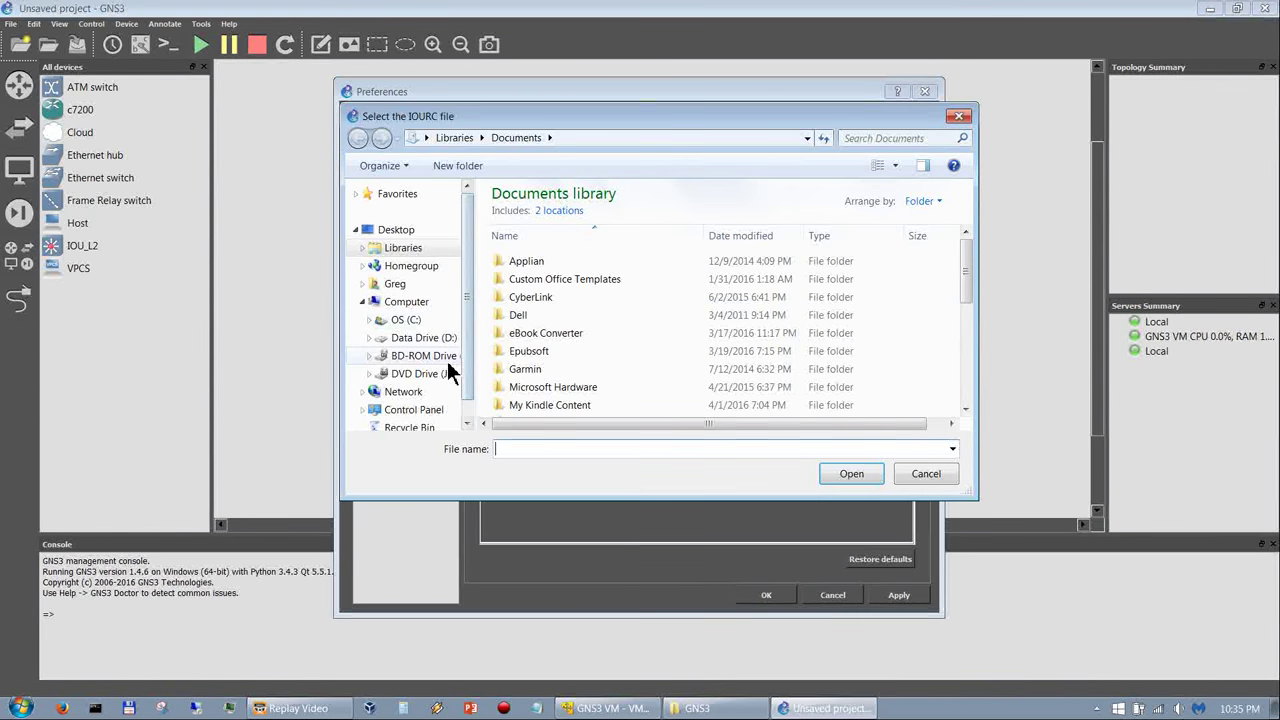
left_click(405, 320)
double_click(527, 249)
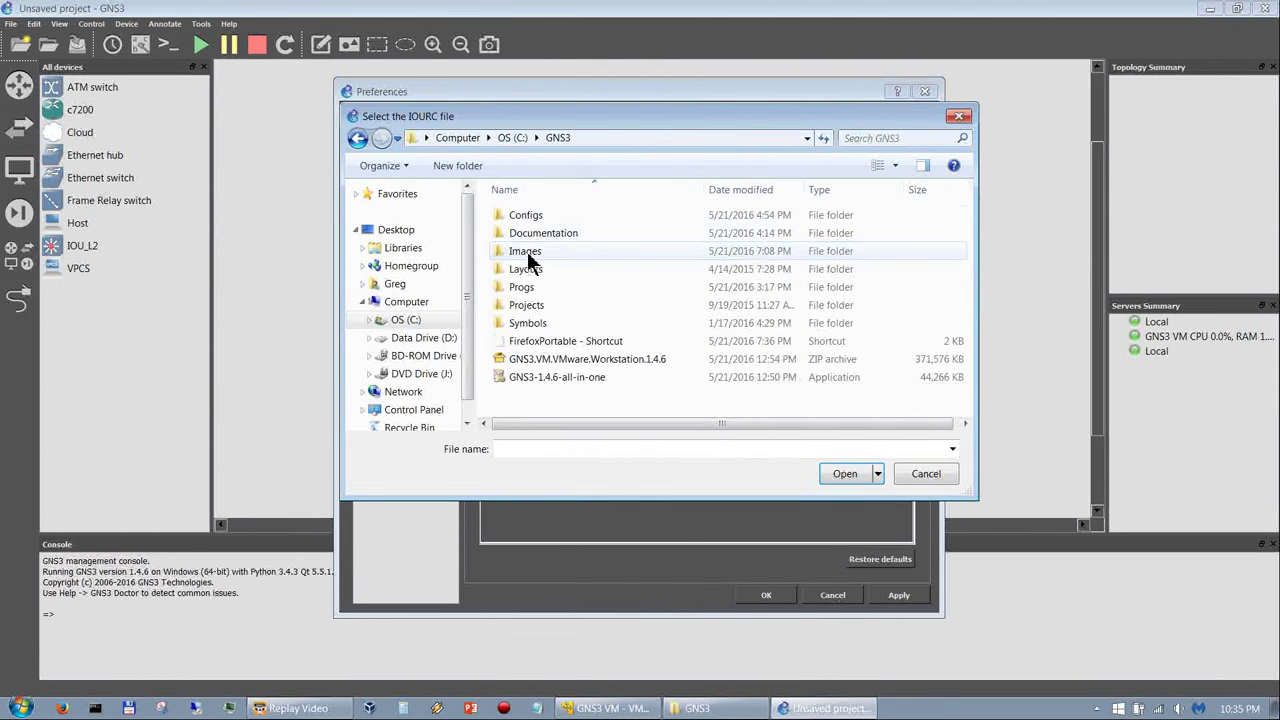
double_click(525, 251)
left_click(520, 287)
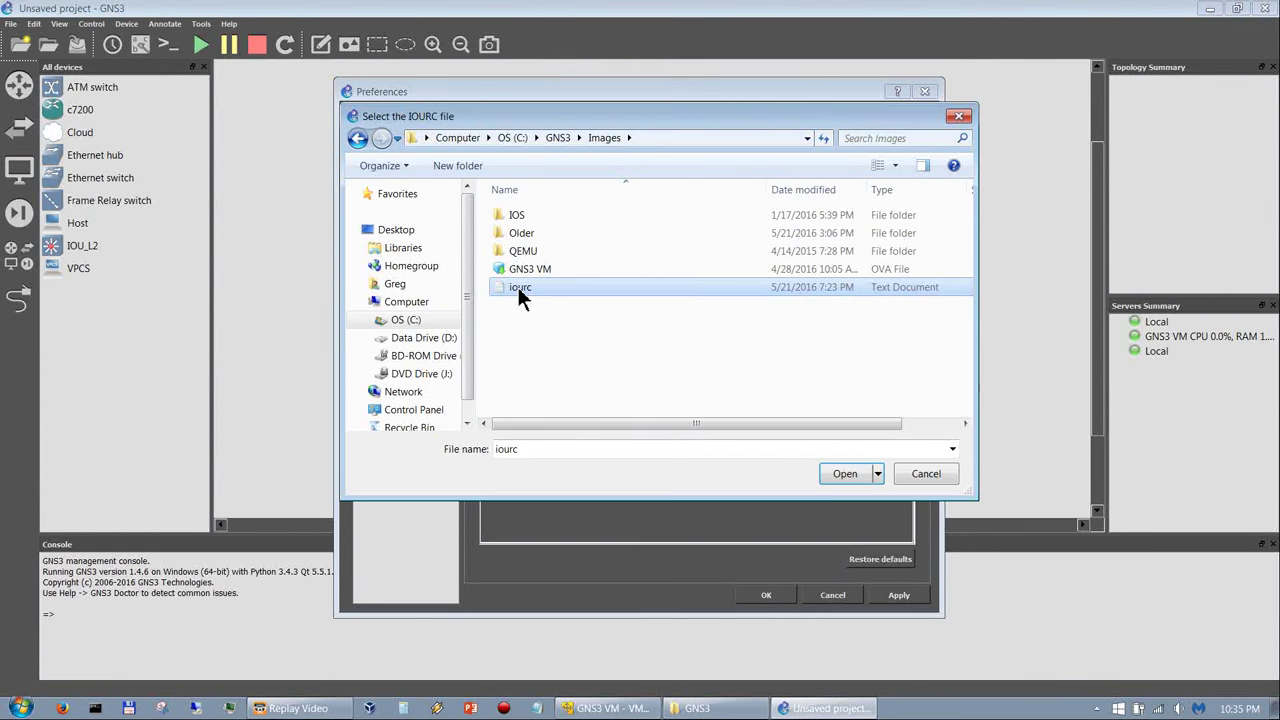
left_click(832, 482)
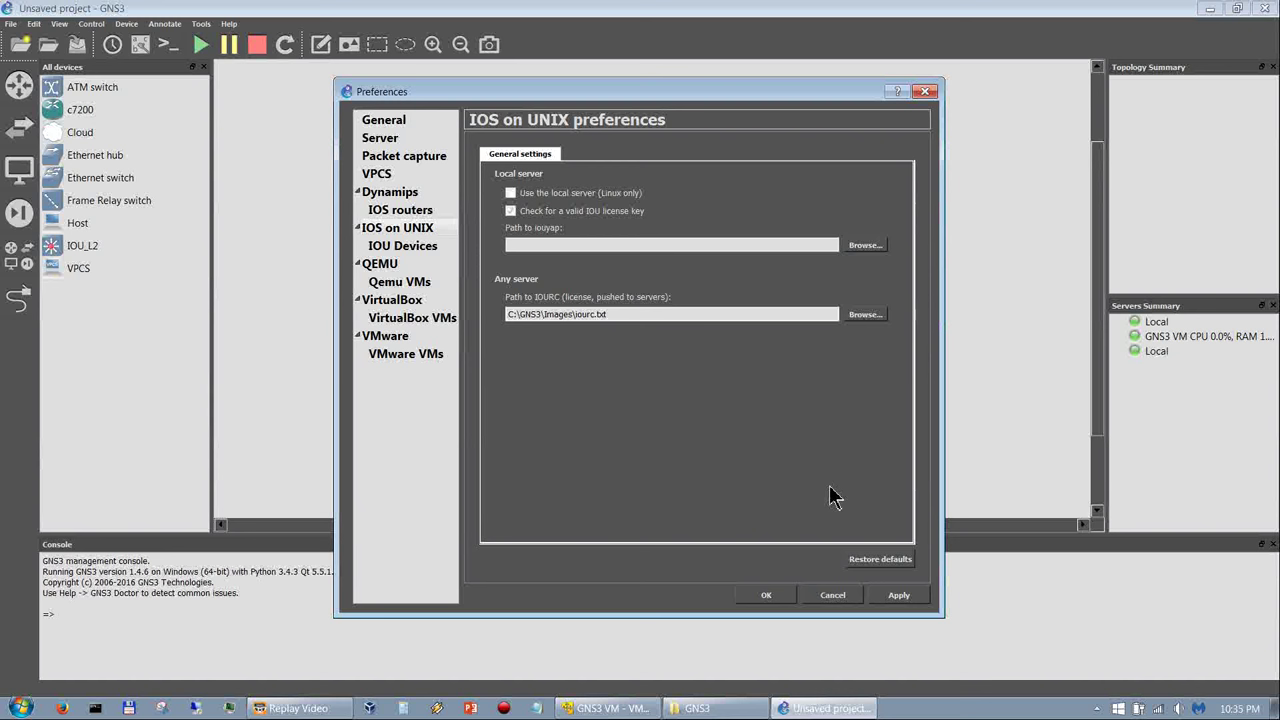
left_click(898, 598)
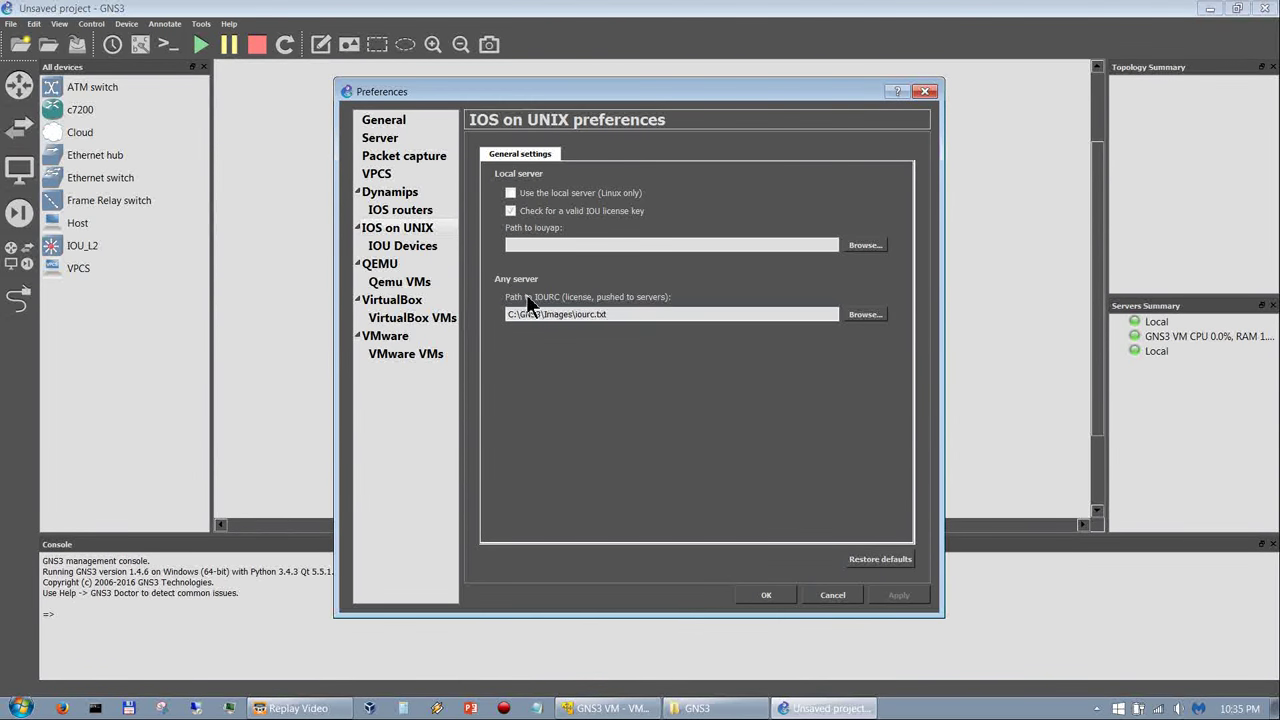
Step: Create an IOU device template named IOU_L3 on the GNS3 VM using the existing L3 image i86bi-linux-l3-adventerprisek9-15.4.1T.bin, and apply it
left_click(418, 246)
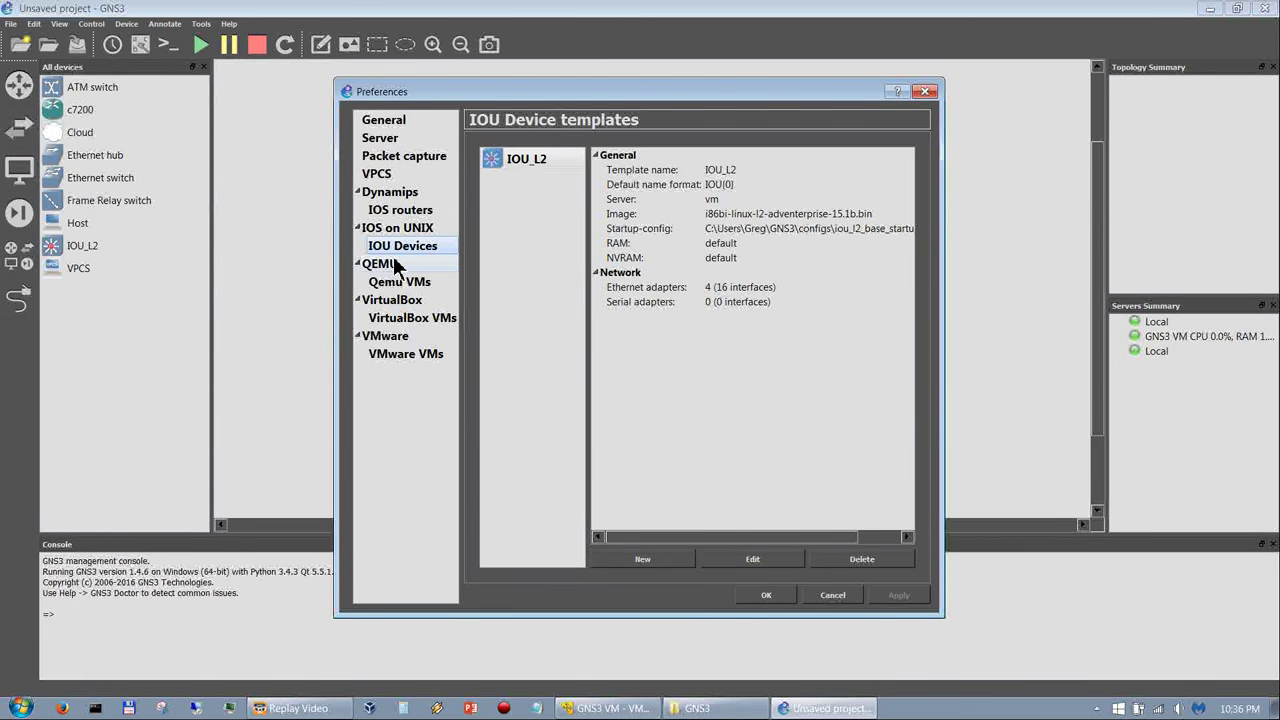
left_click(645, 558)
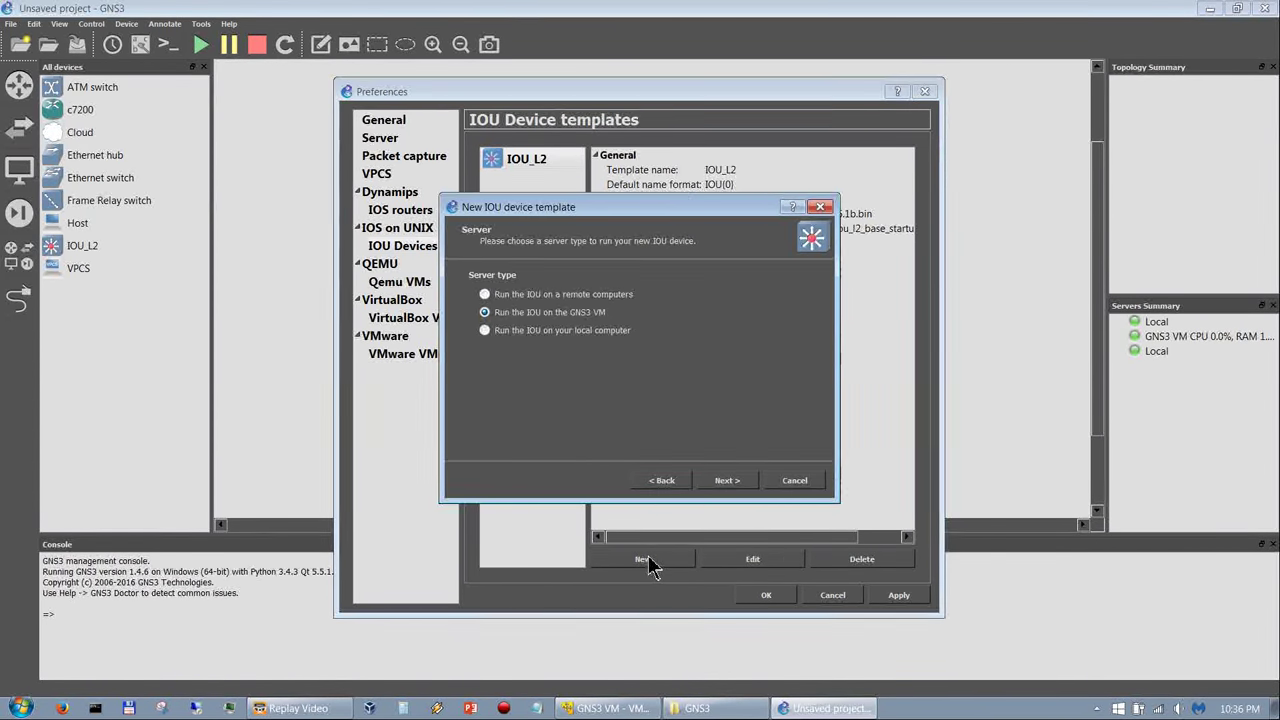
left_click(718, 486)
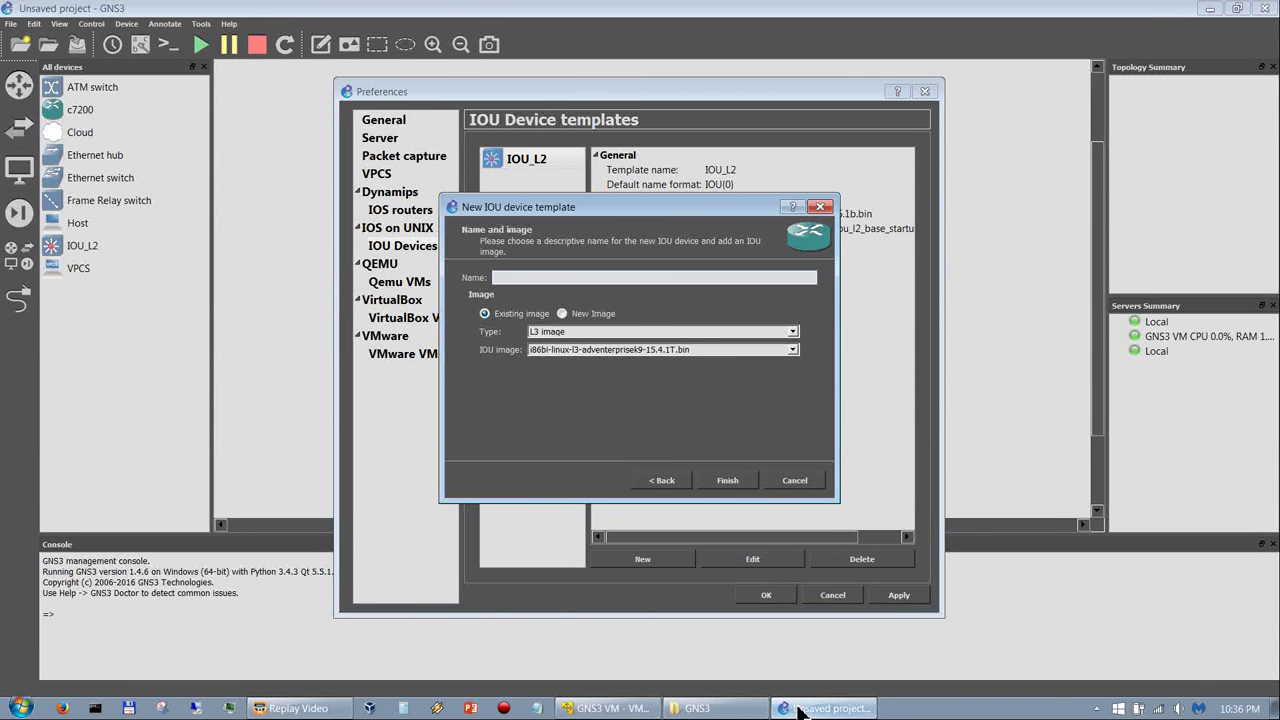
type("U_L3")
left_click(727, 480)
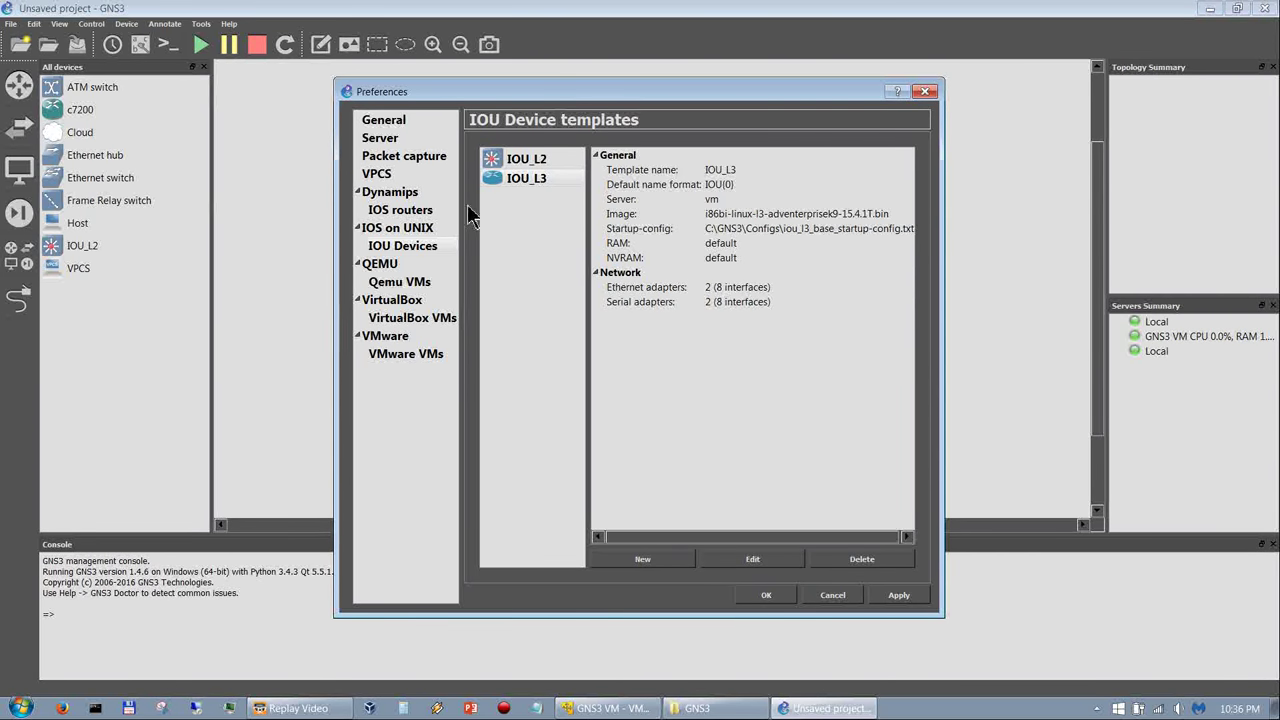
left_click(901, 595)
Step: Examine the QEMU preferences and the VM types offered for a new Qemu template on the GNS3 VM, cancelling without creating one
left_click(398, 264)
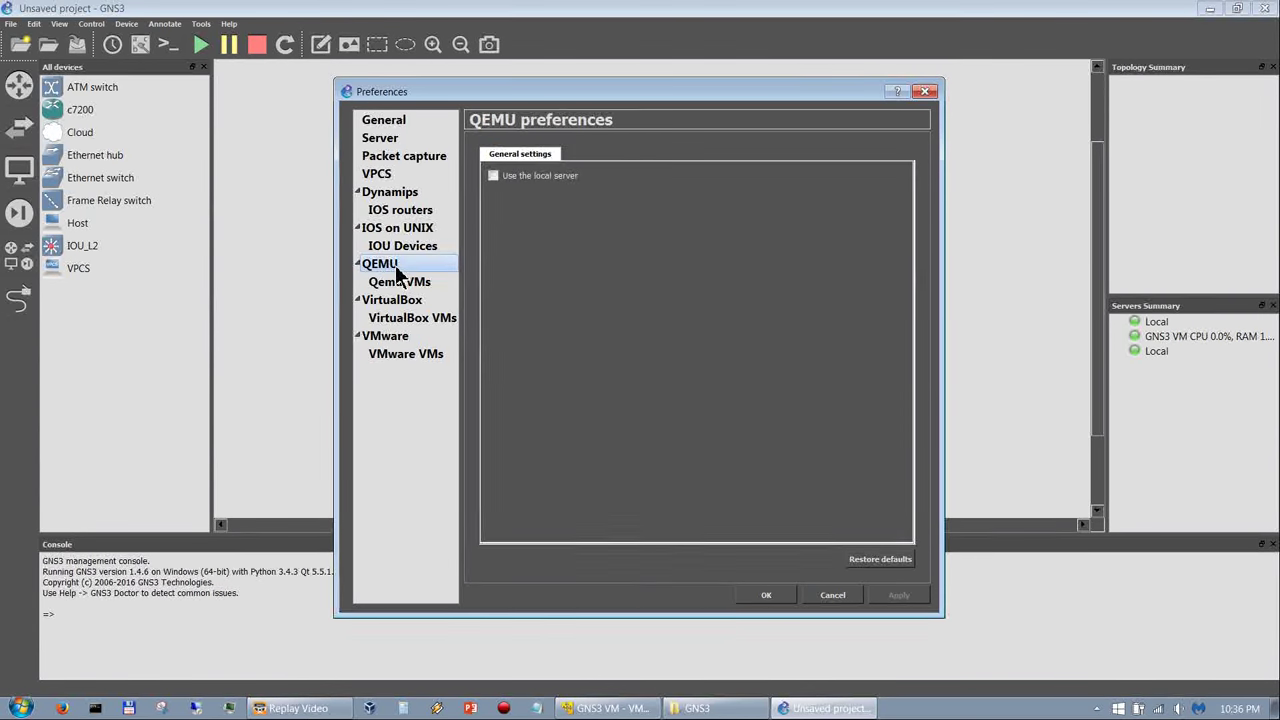
left_click(418, 284)
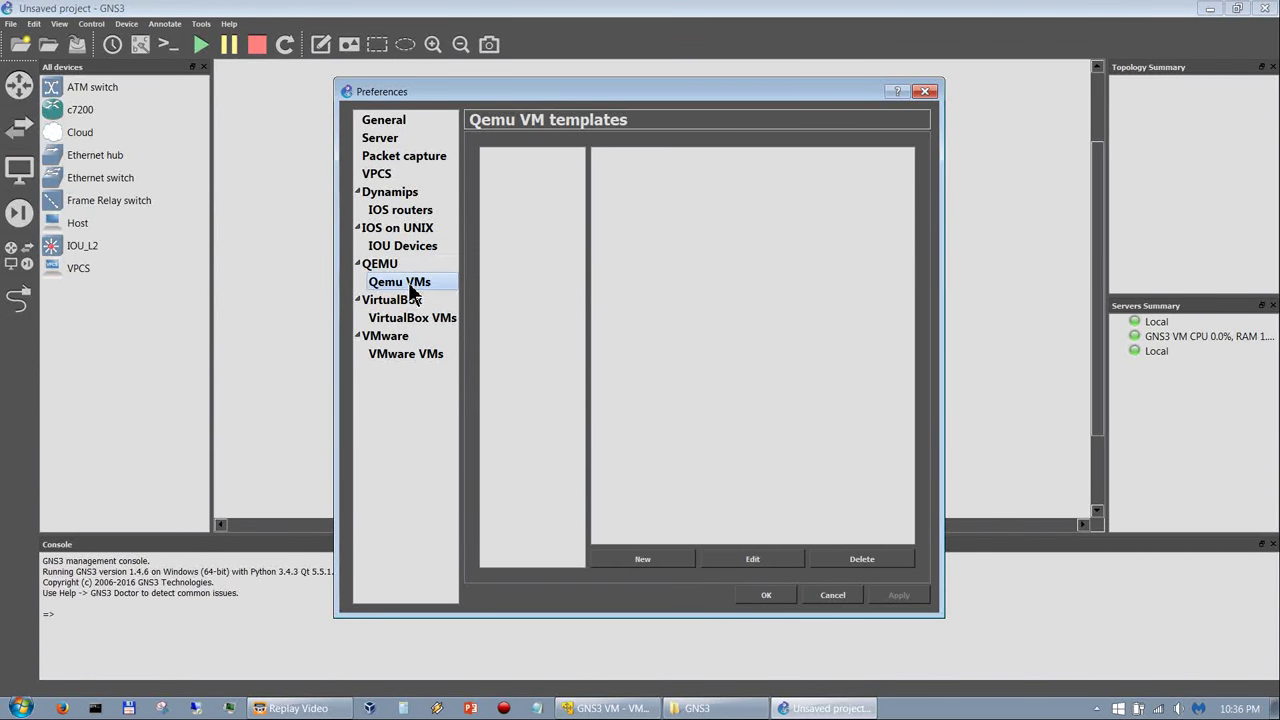
left_click(660, 561)
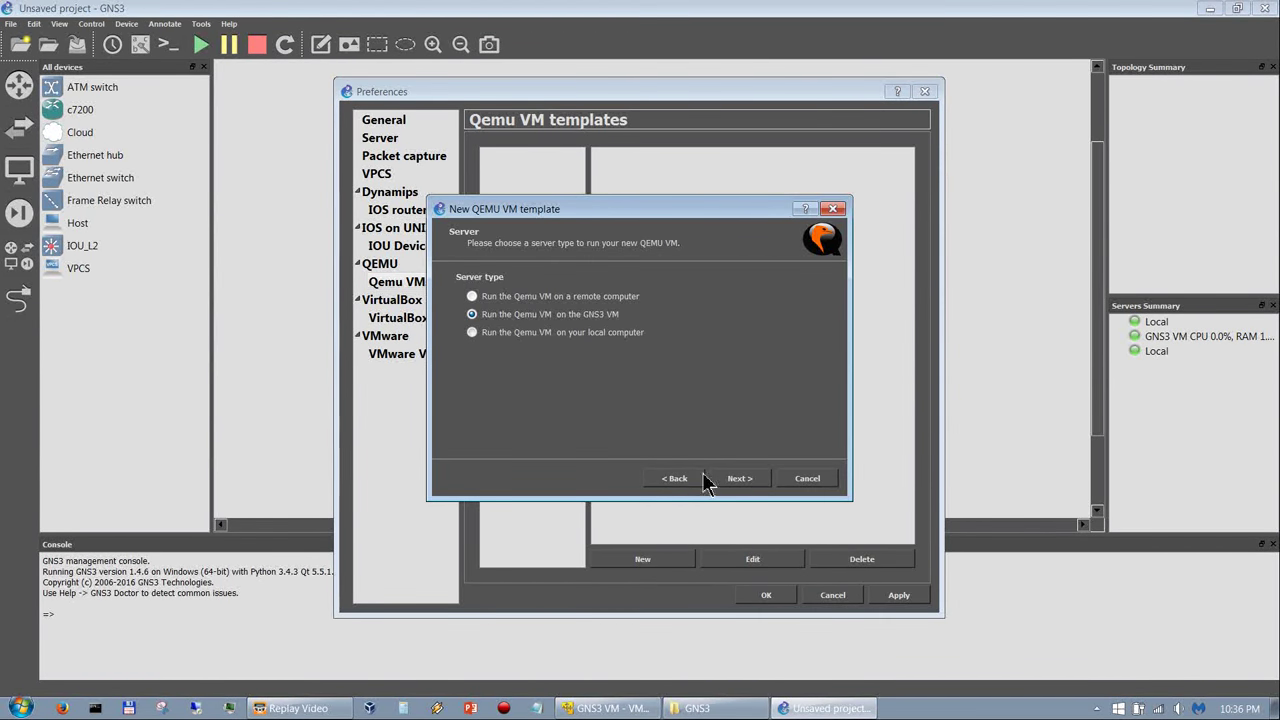
left_click(738, 479)
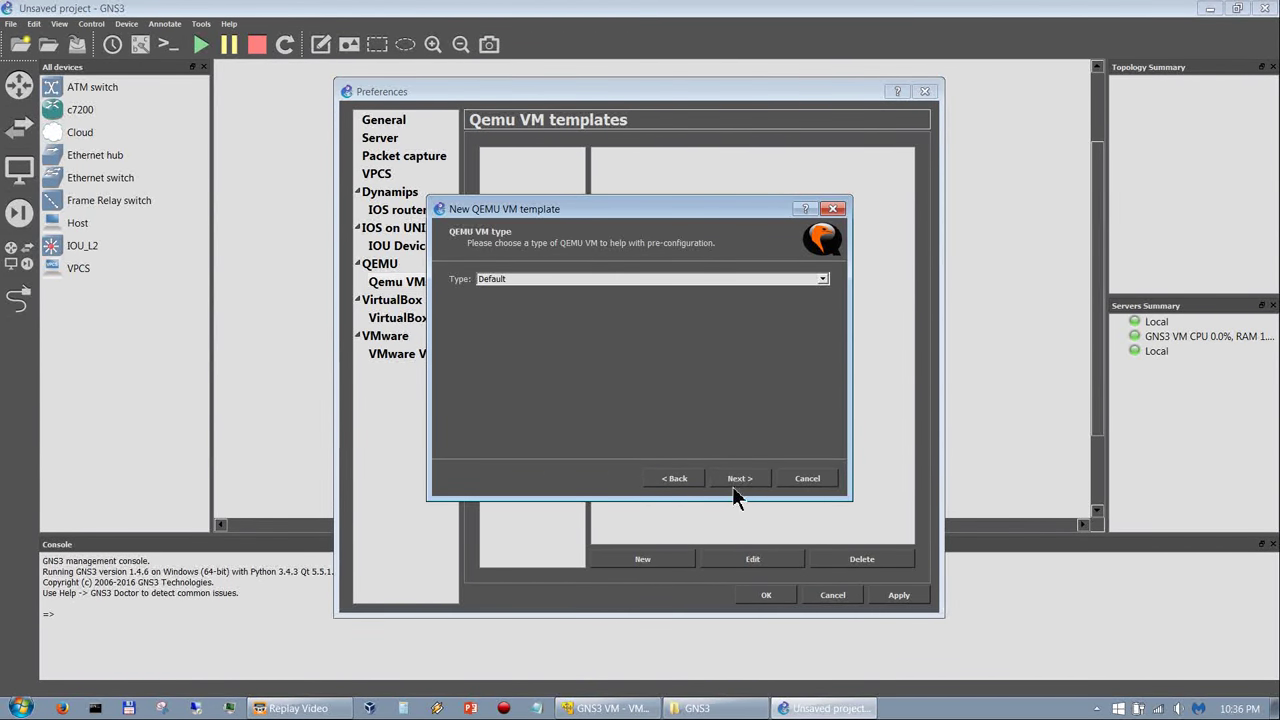
left_click(822, 279)
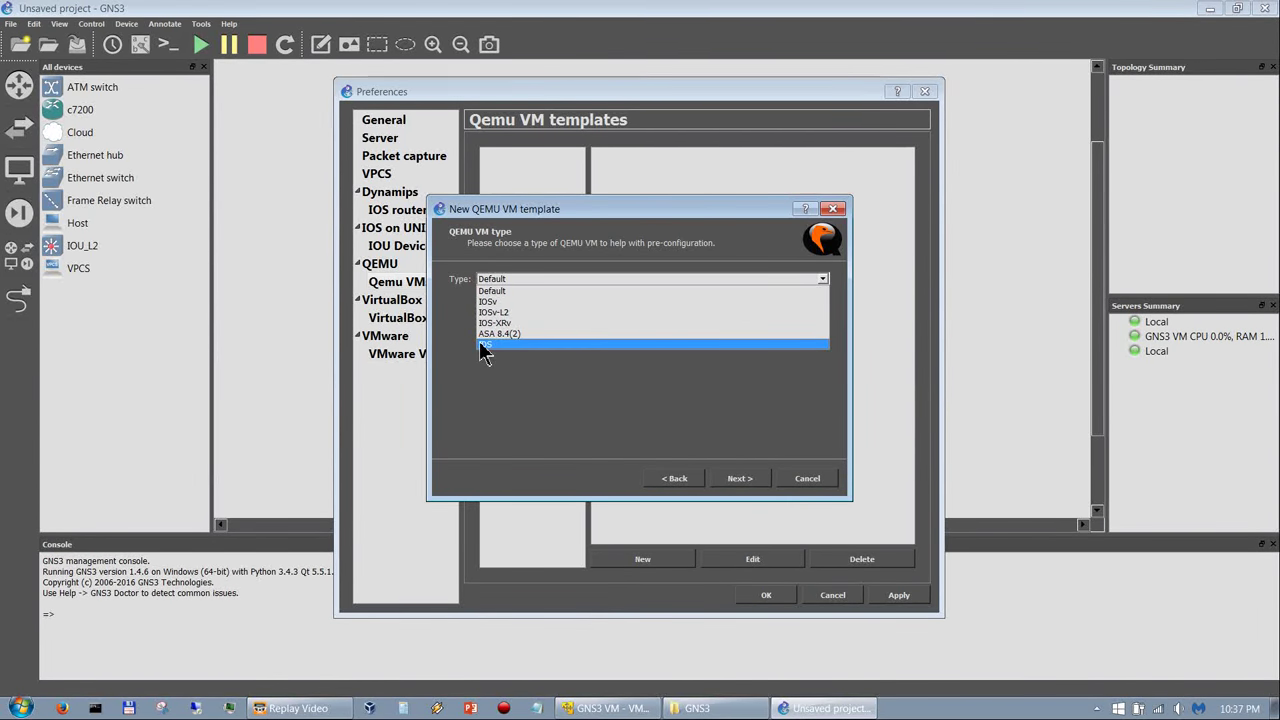
left_click(806, 480)
left_click(806, 480)
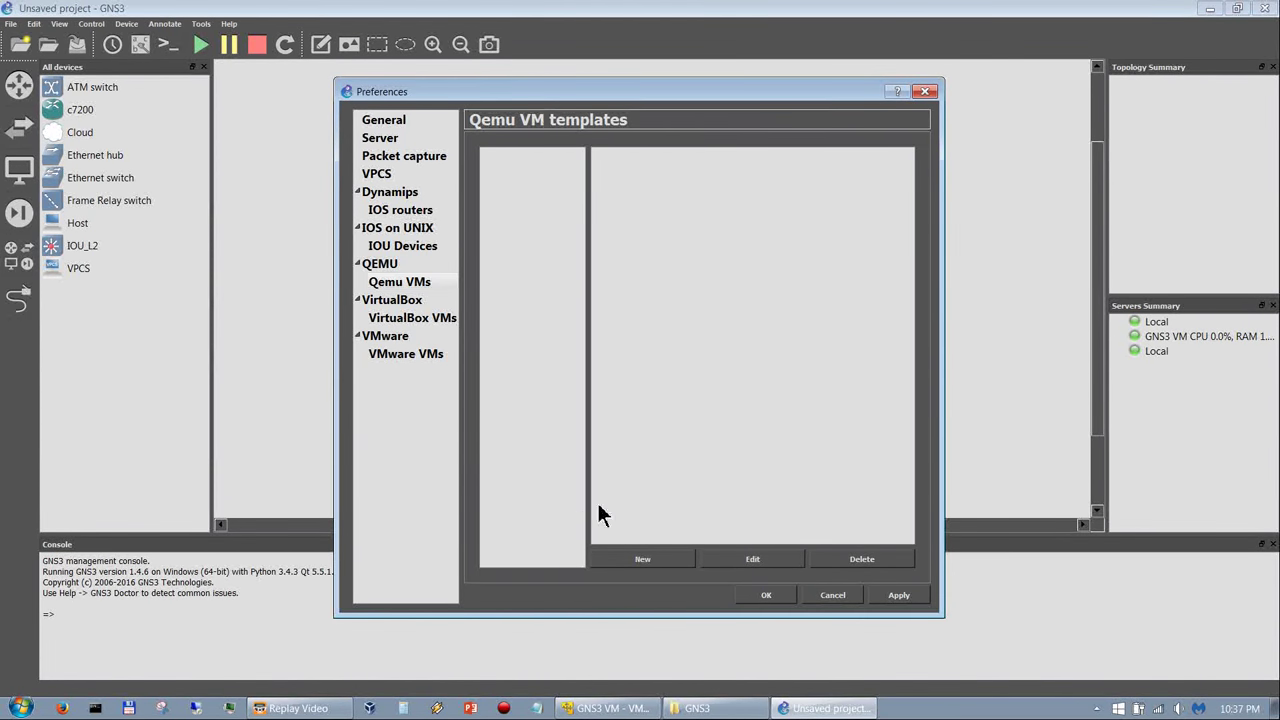
Step: Review the VirtualBox and VMware VM templates, and accept and close the preferences
left_click(398, 301)
left_click(424, 318)
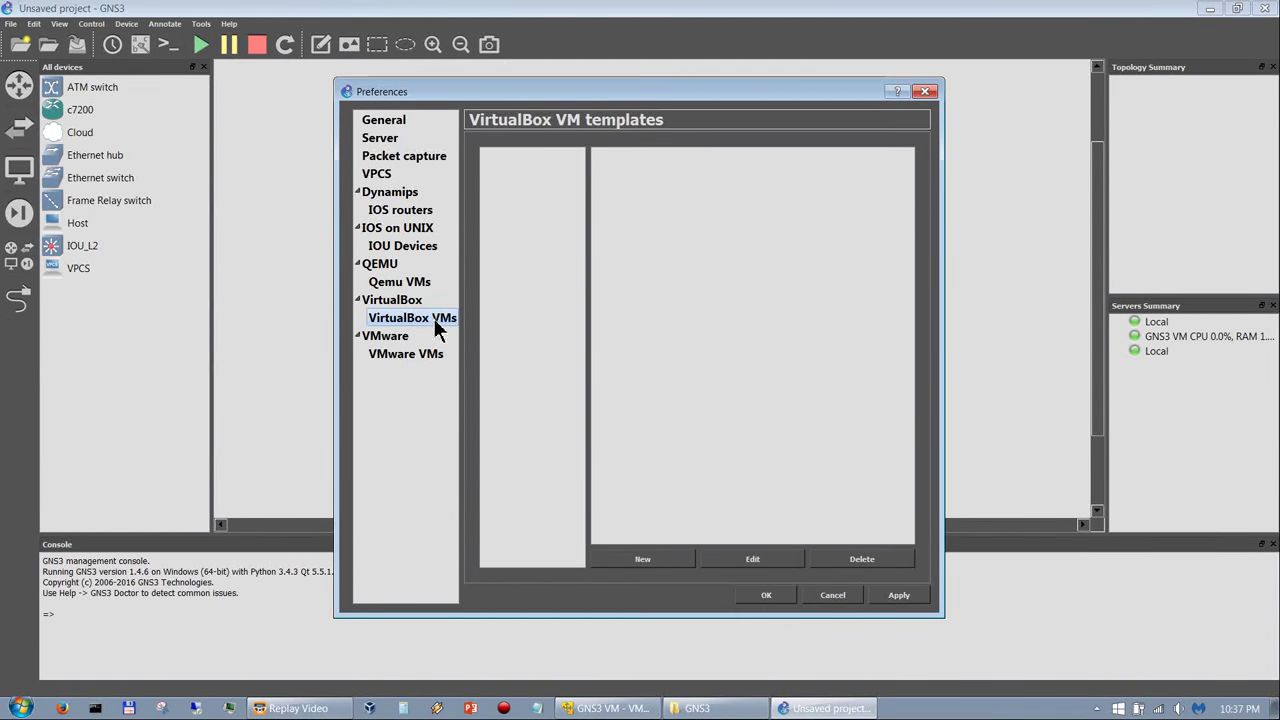
left_click(400, 355)
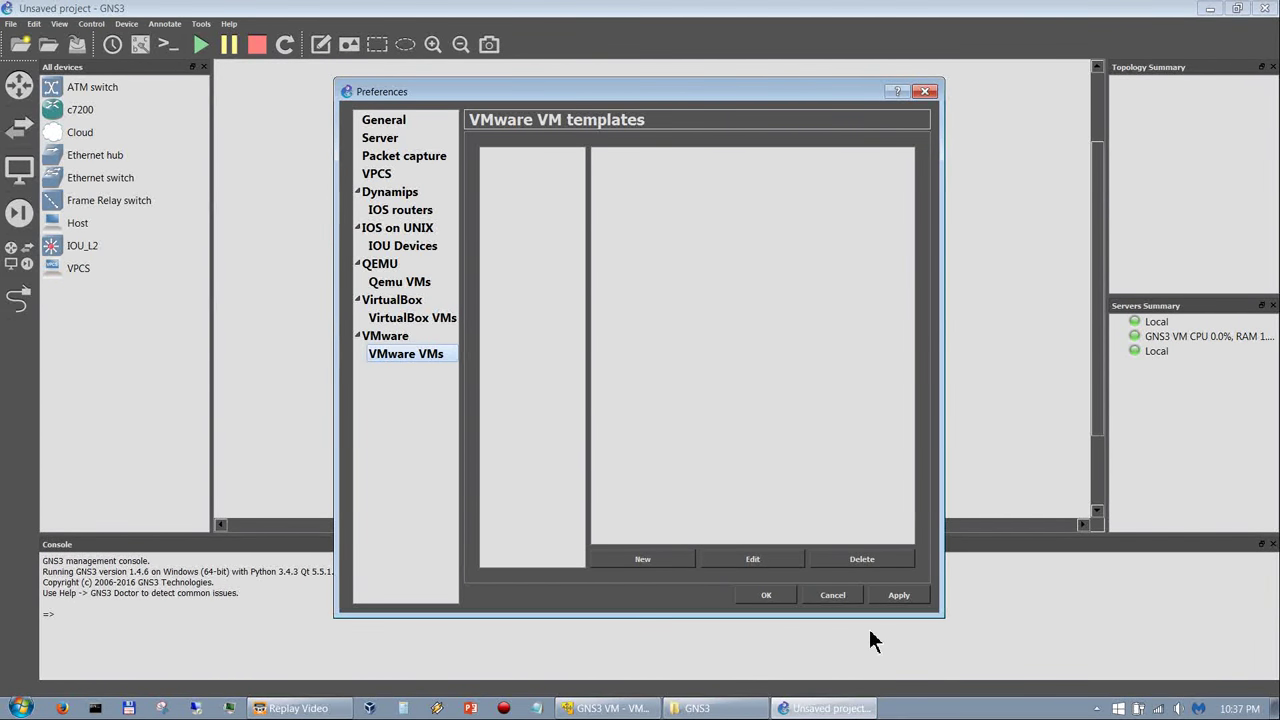
left_click(768, 595)
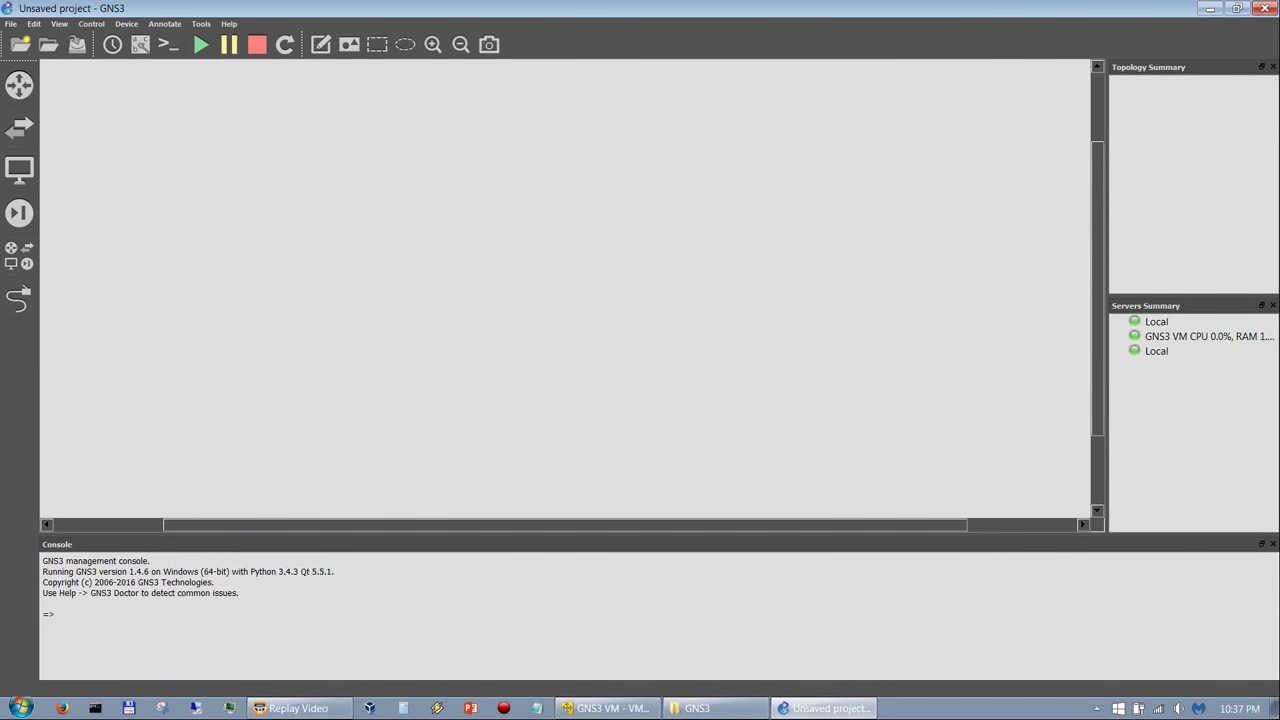
Step: Place a c7200 router, an IOU_L2 switch and an IOU_L3 router in the topology workspace
left_click(14, 253)
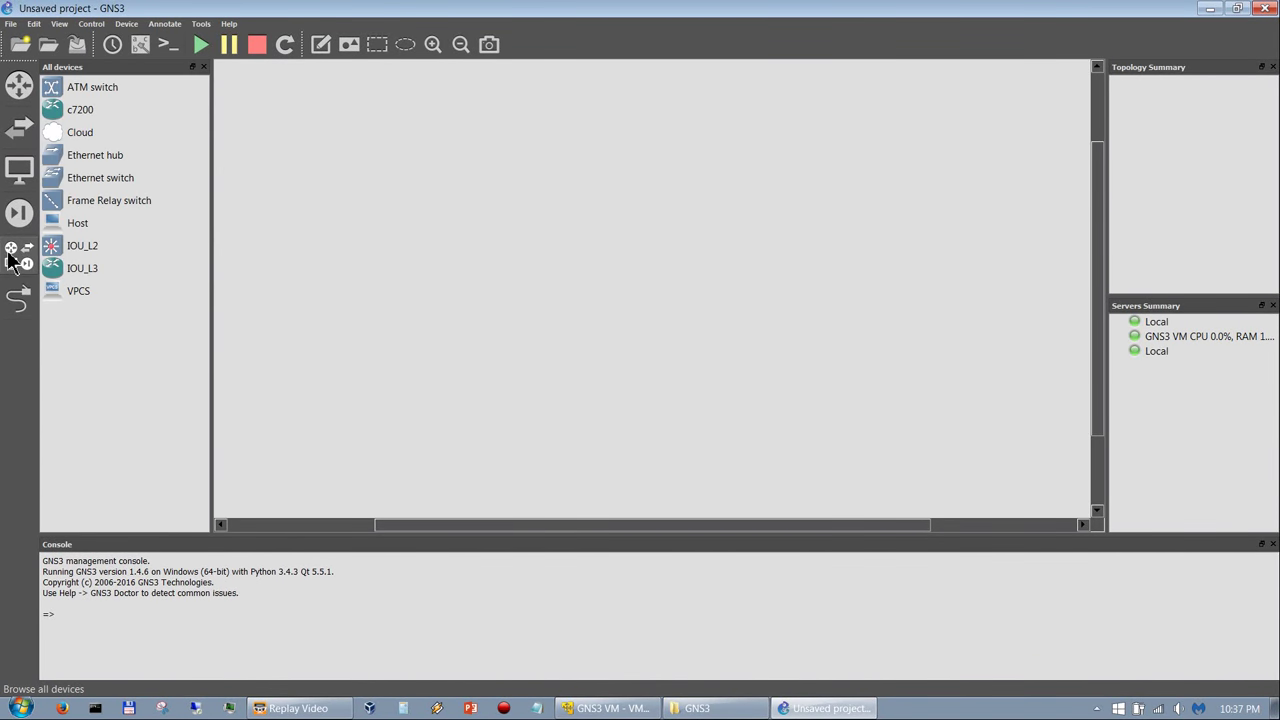
left_click(90, 250)
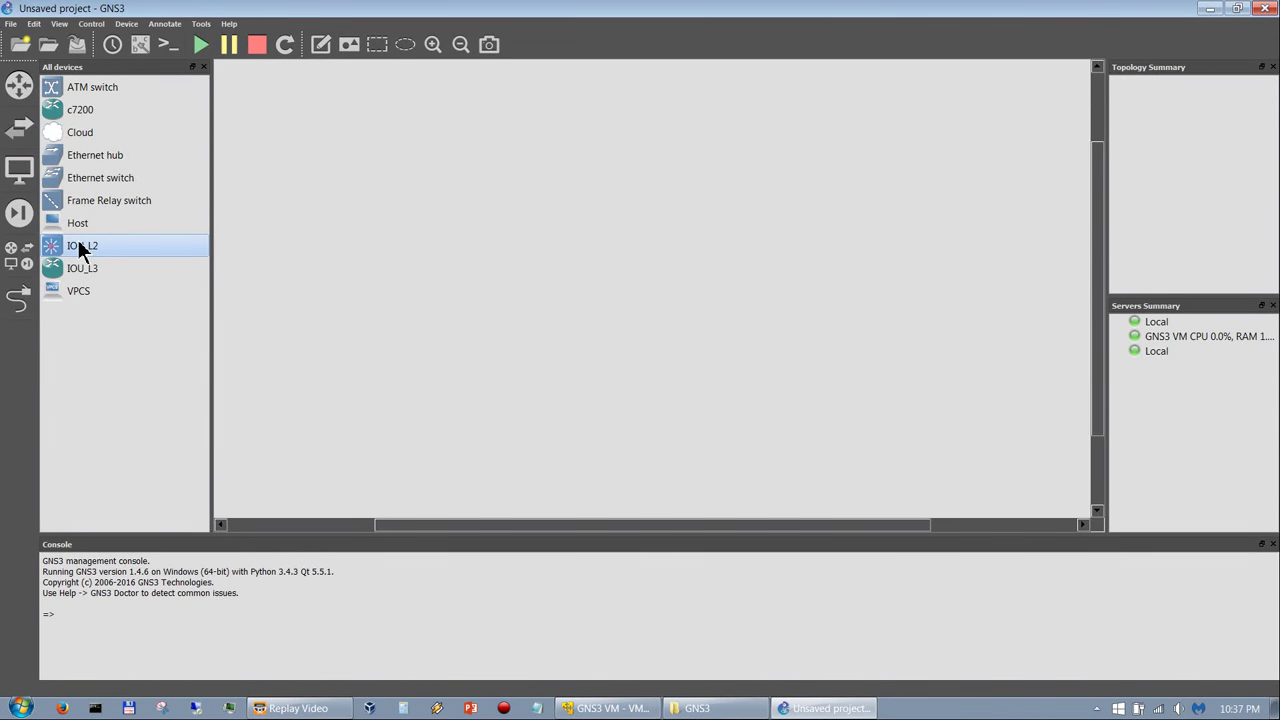
left_click_drag(77, 108, 530, 220)
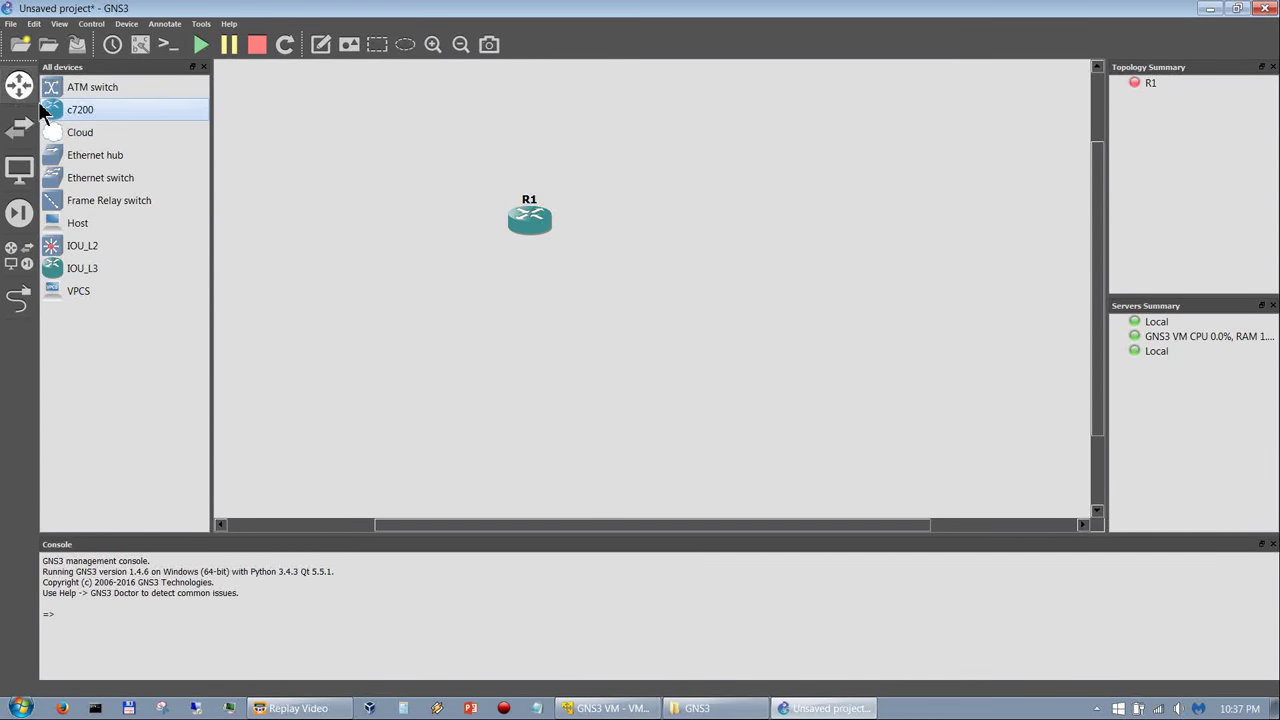
left_click_drag(88, 250, 451, 314)
left_click_drag(106, 270, 645, 352)
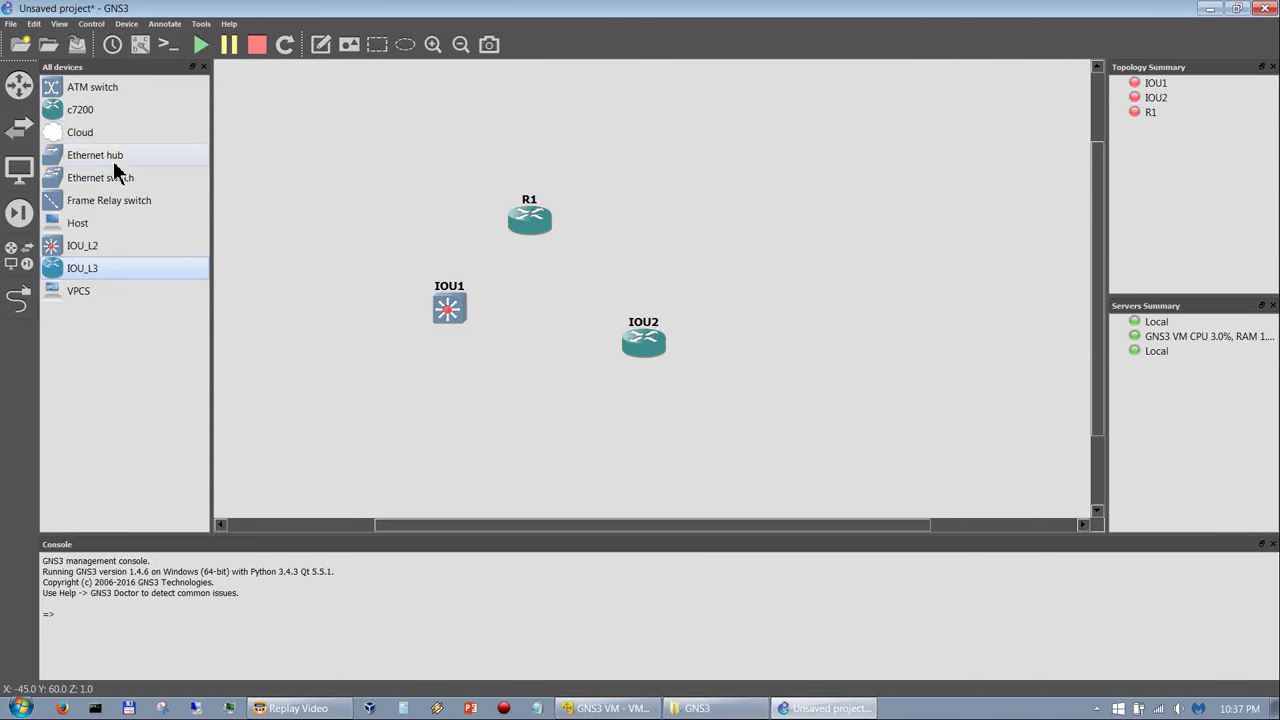
Step: Link FastEthernet0/0 of the R1 router to the IOU1 switch
left_click(17, 297)
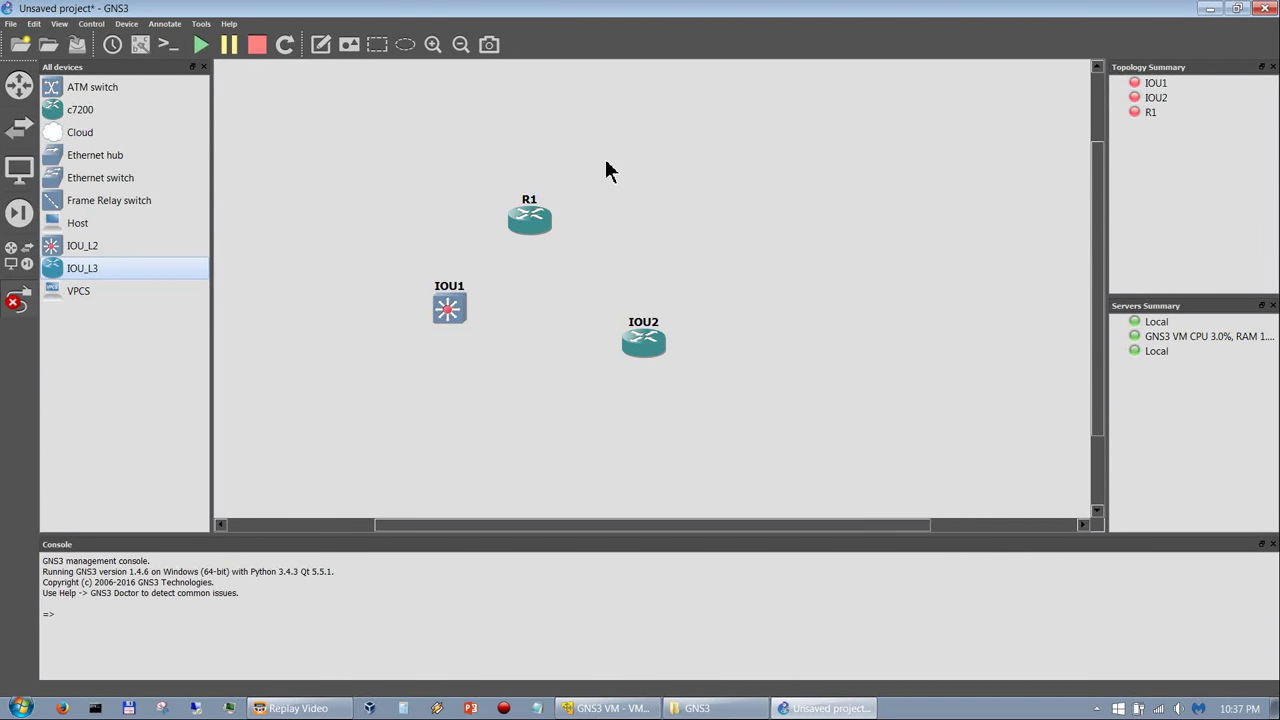
left_click(530, 233)
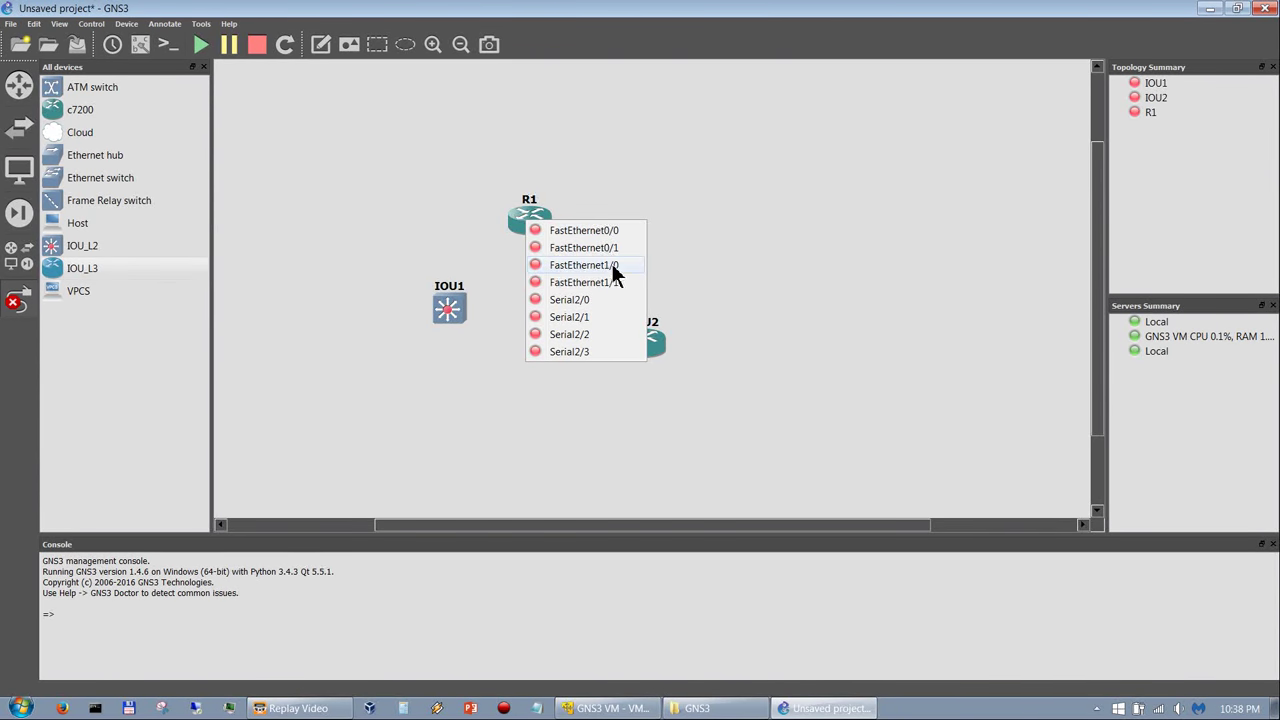
left_click(604, 231)
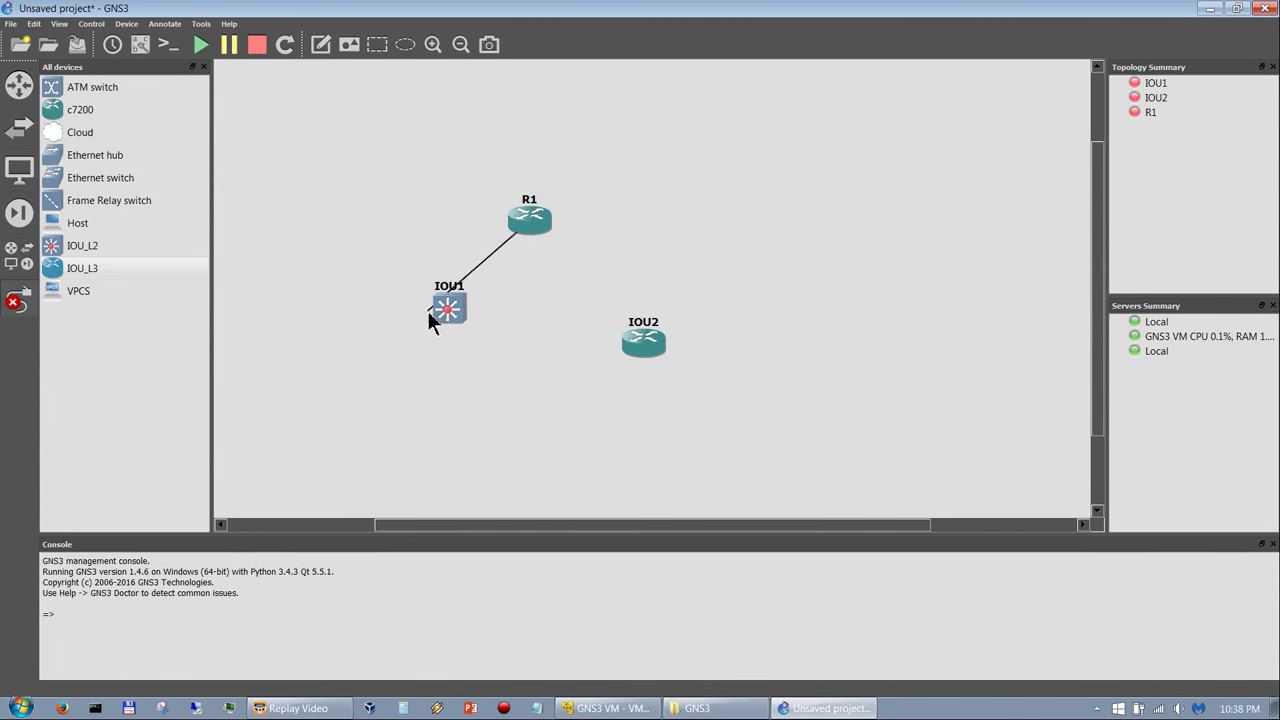
left_click(454, 308)
left_click(489, 310)
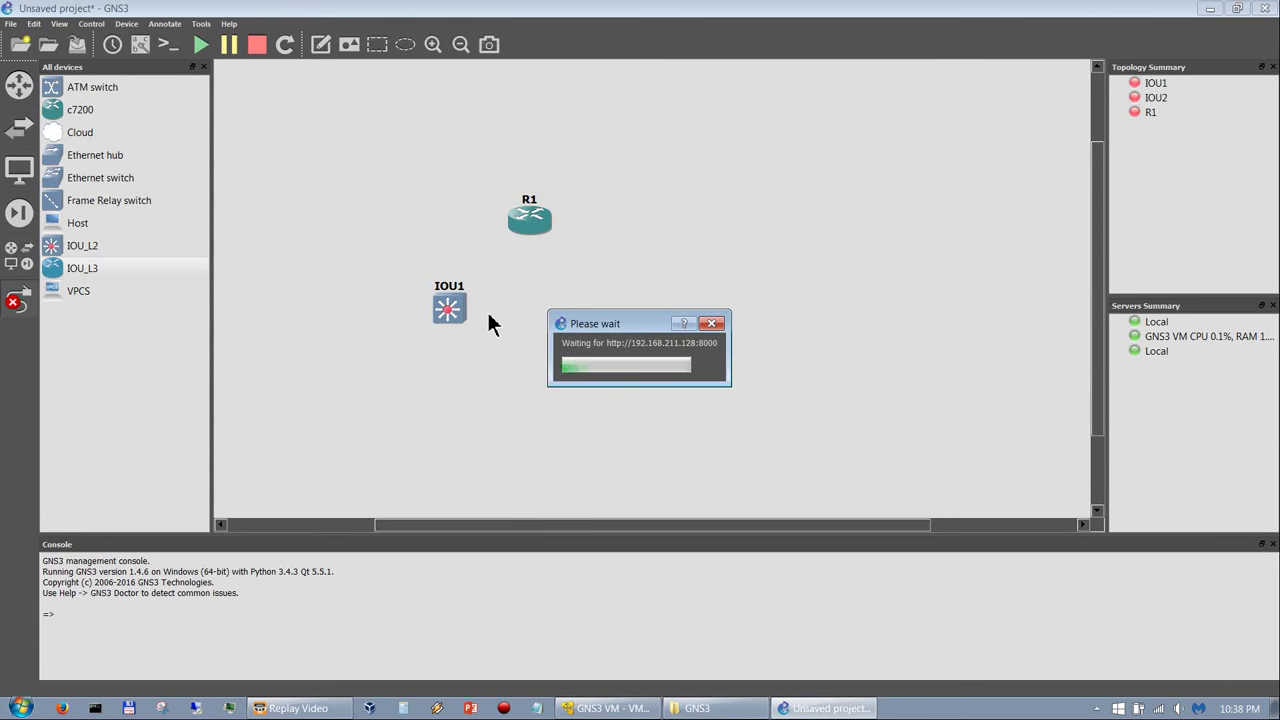
Step: Link Ethernet0/0 of the IOU2 router to the IOU1 switch and leave link mode
left_click(640, 343)
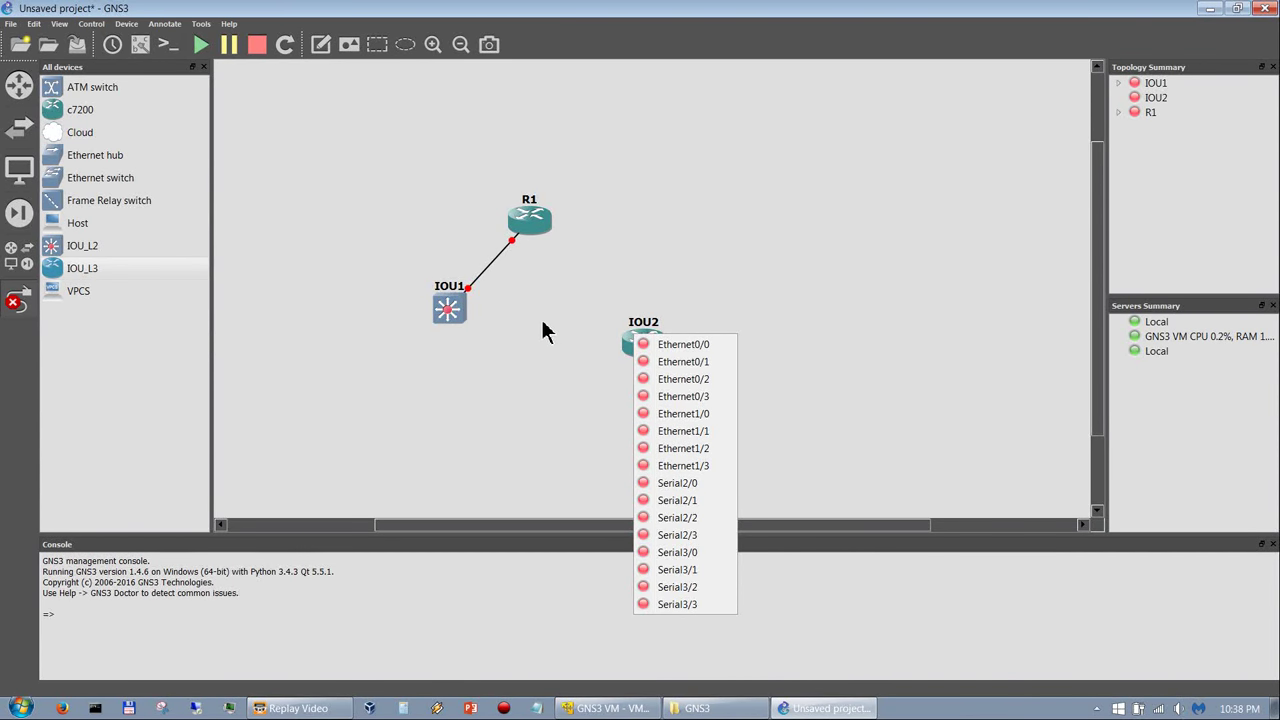
left_click(661, 349)
left_click(645, 343)
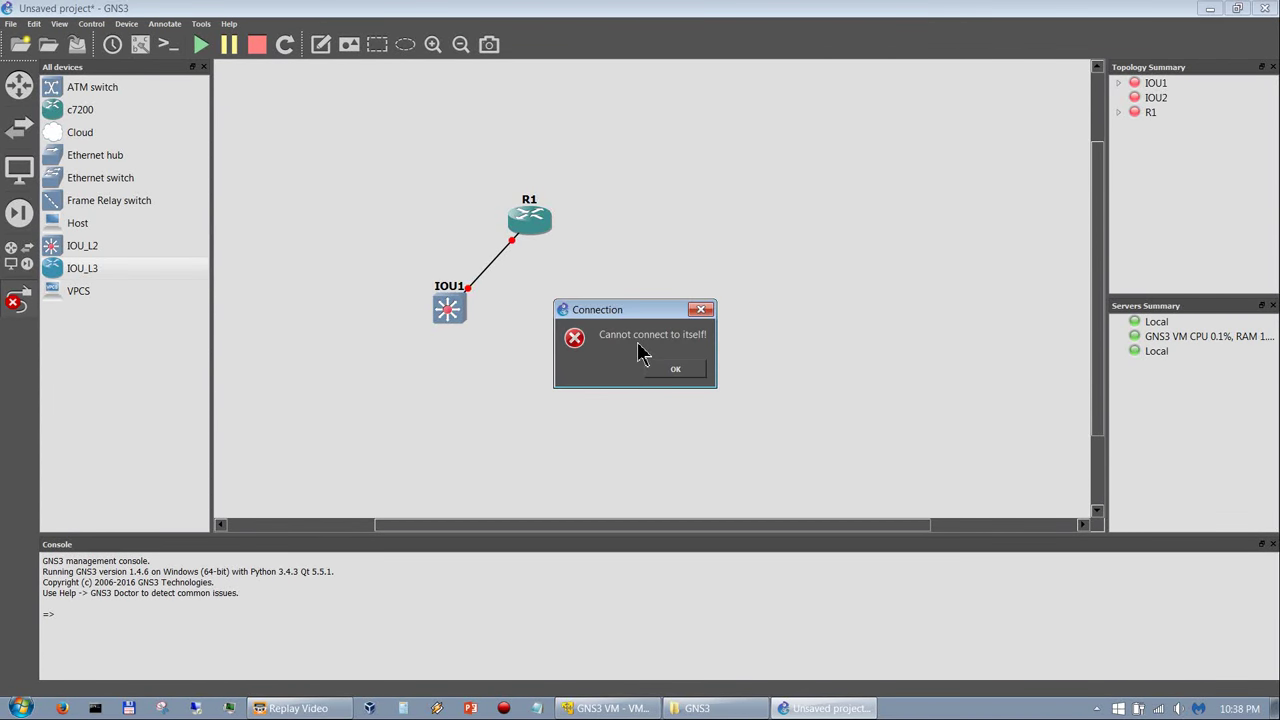
left_click(695, 380)
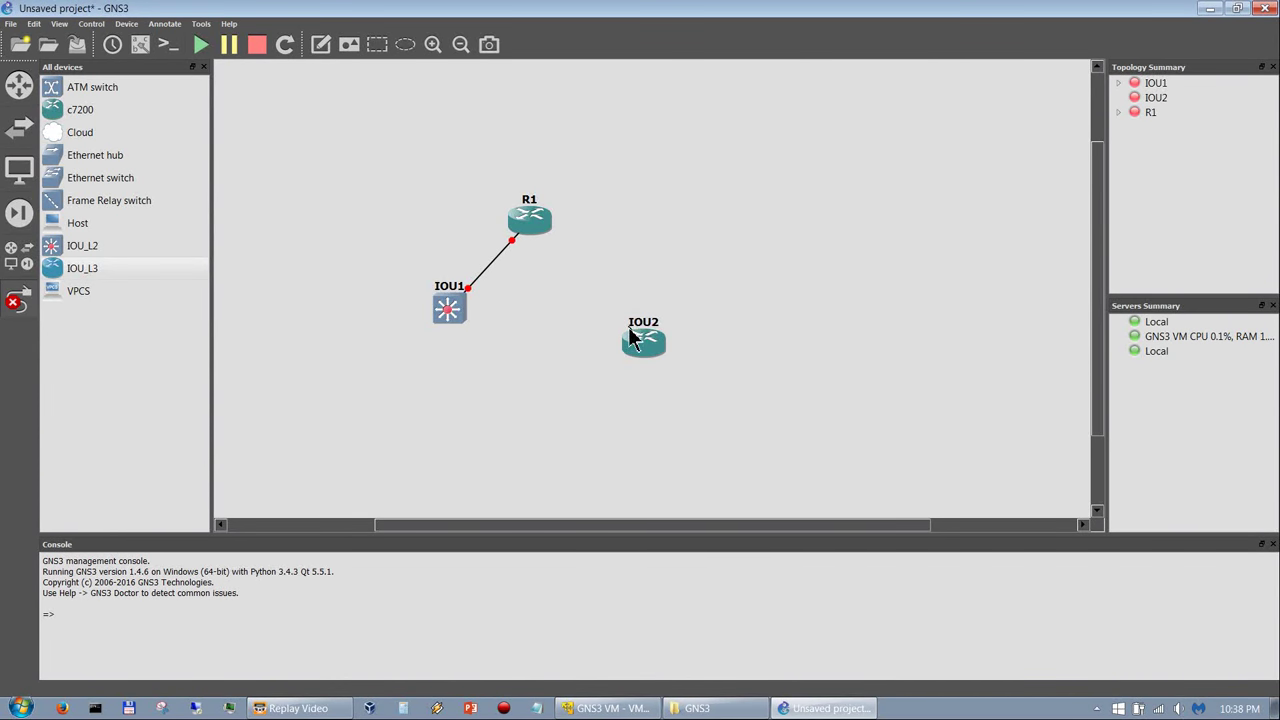
left_click(463, 311)
left_click(497, 335)
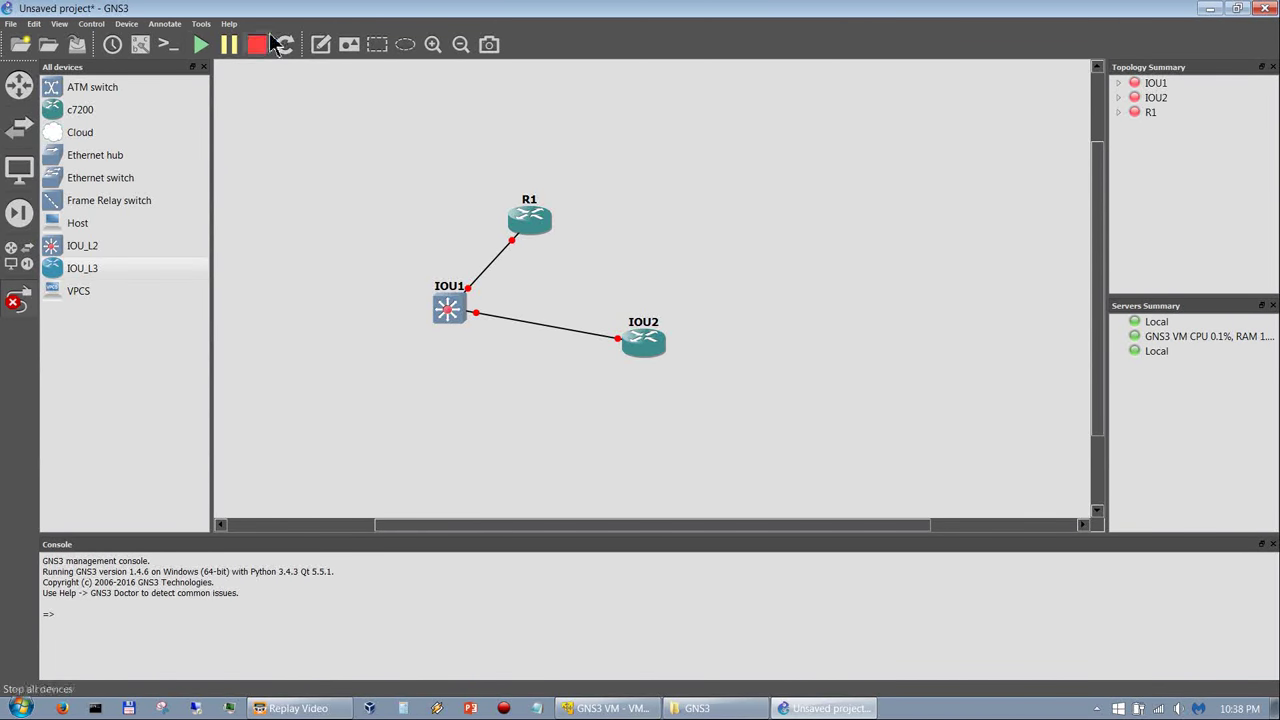
left_click(18, 300)
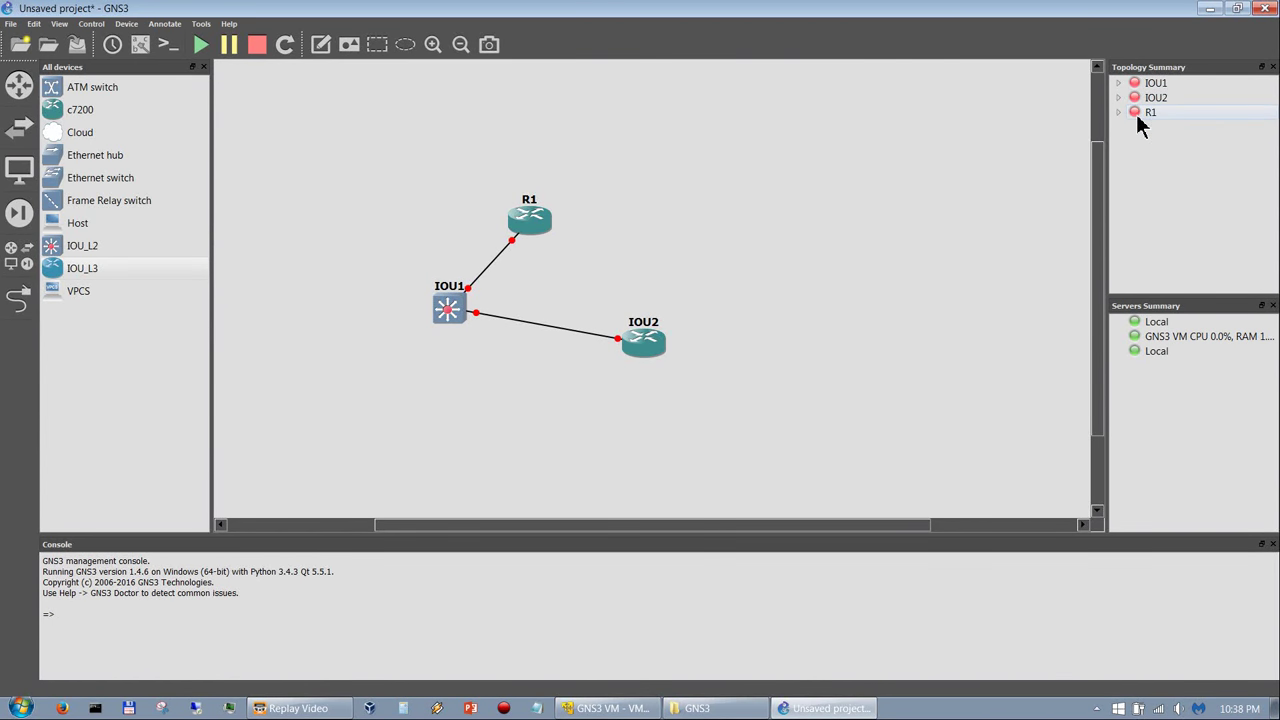
Step: Start all devices, open the IOU2 console and move its SuperPuTTY window clear of the topology
left_click(201, 48)
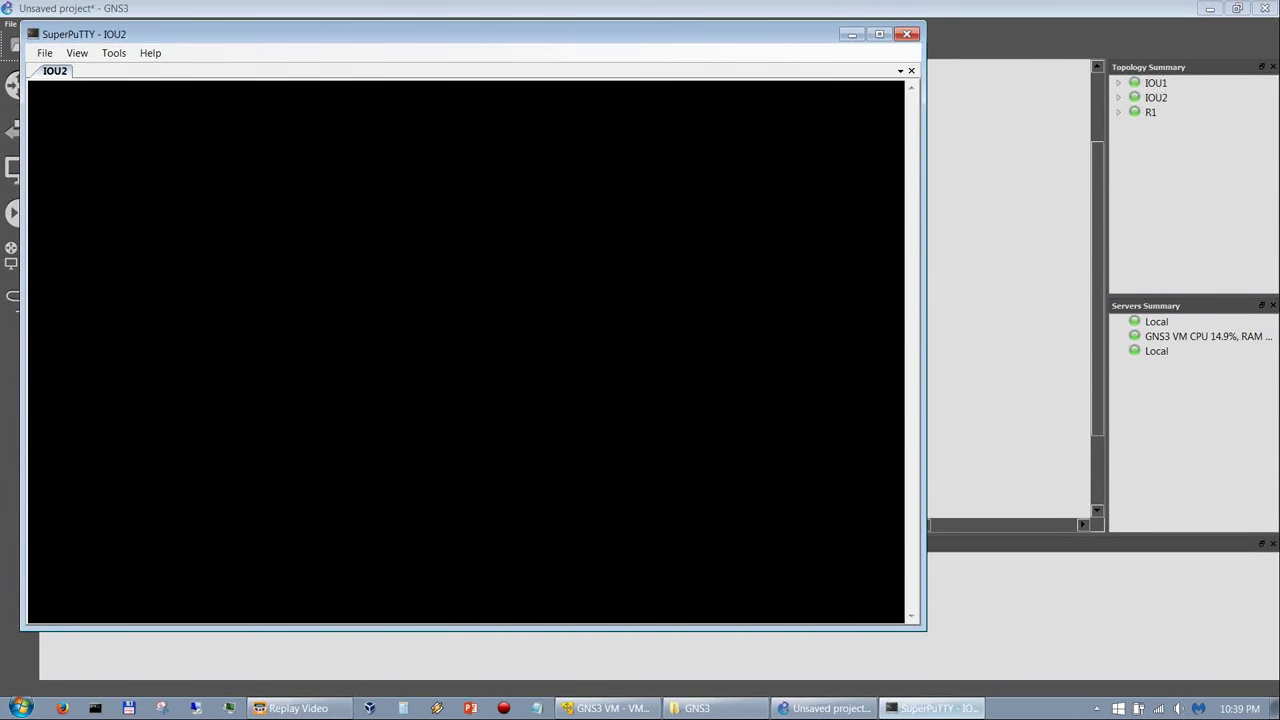
left_click_drag(515, 38, 755, 132)
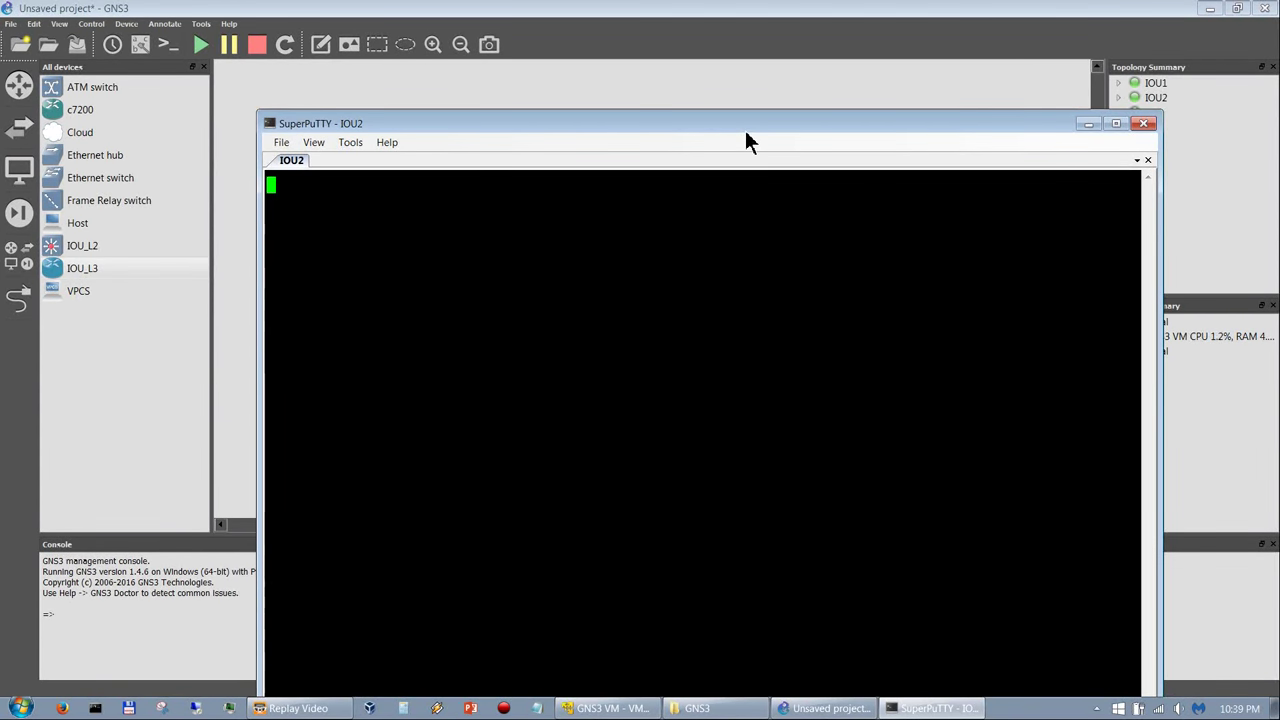
left_click_drag(745, 130, 960, 208)
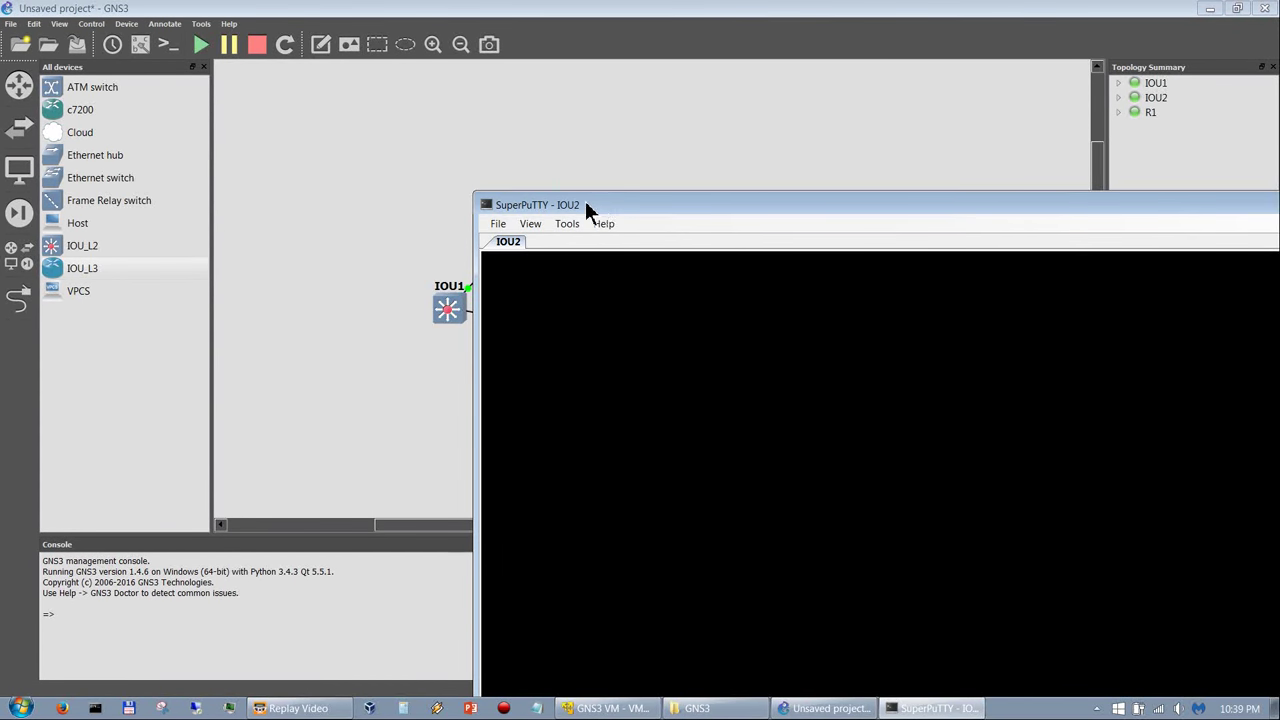
left_click_drag(586, 209, 809, 145)
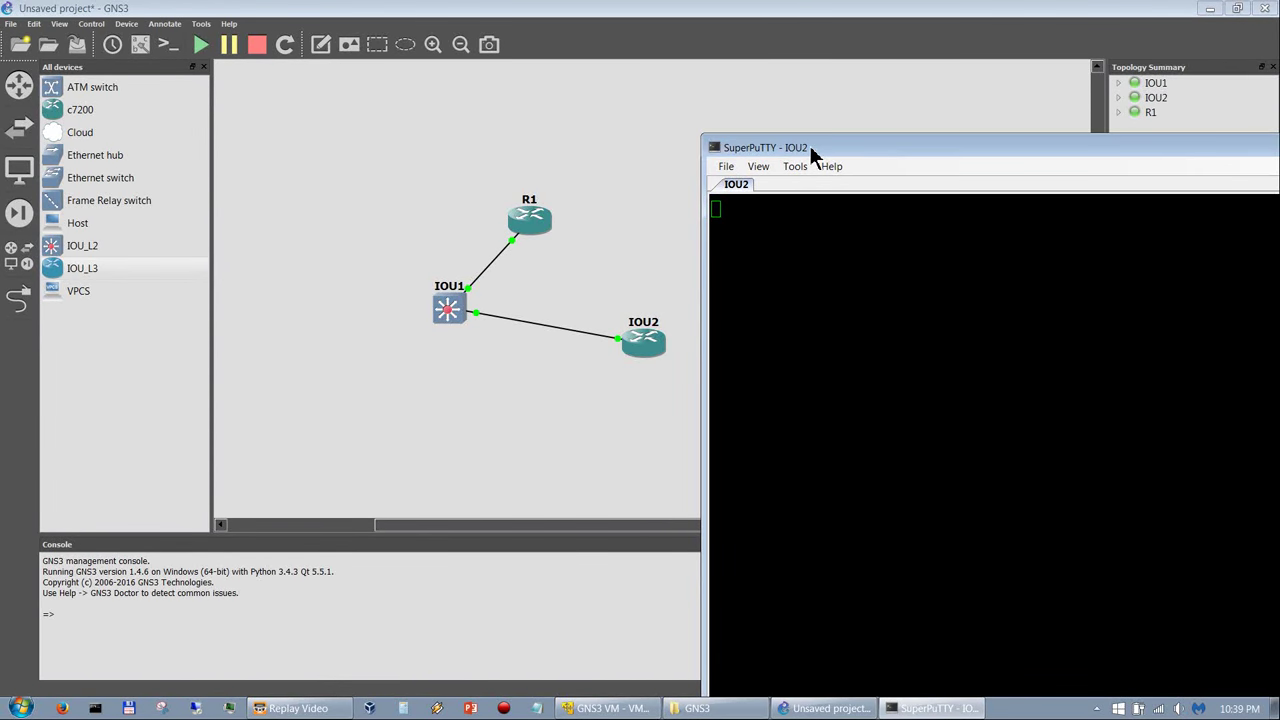
Step: Open the R1 and IOU1 consoles and reorder the sessions so that IOU2 comes after IOU1
left_click(548, 221)
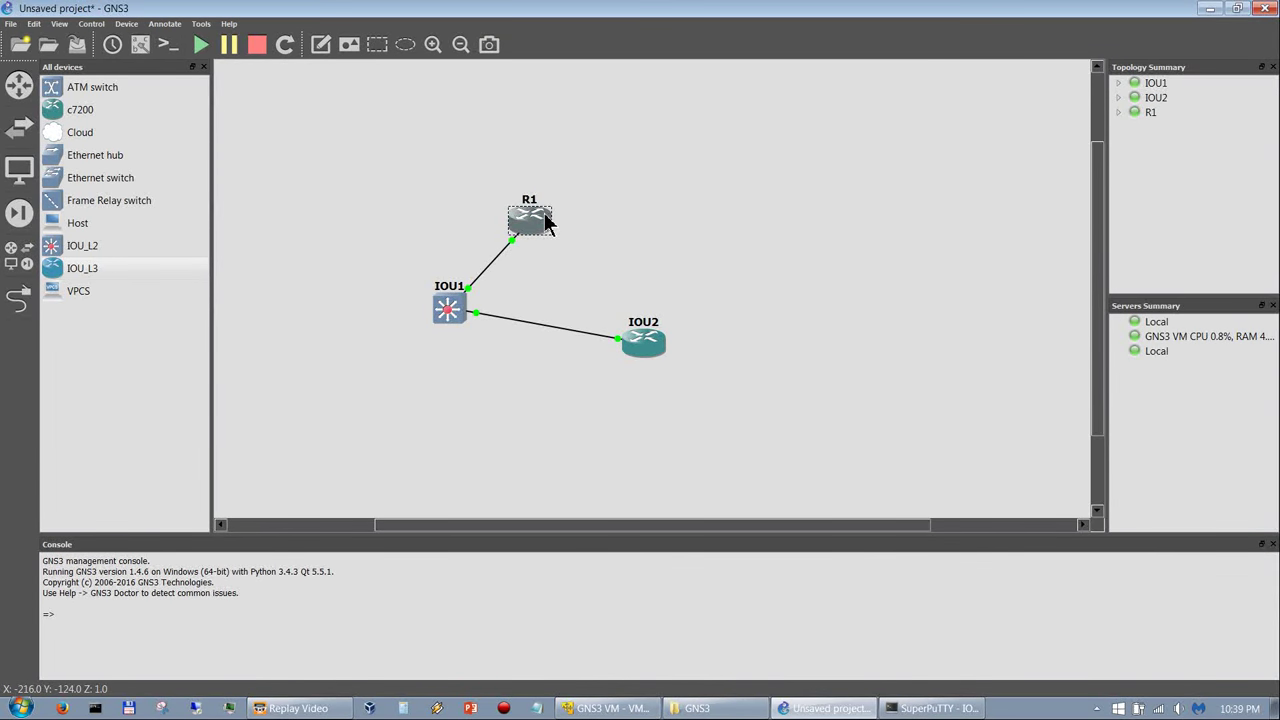
double_click(537, 224)
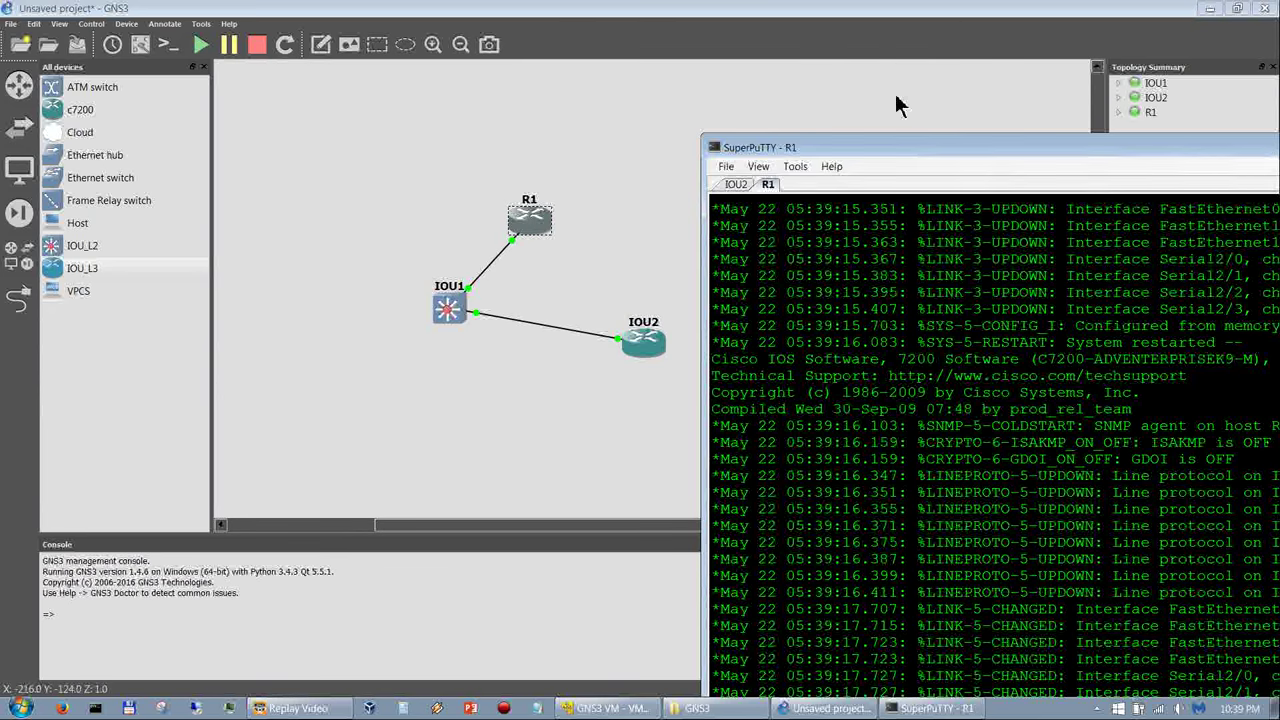
double_click(445, 308)
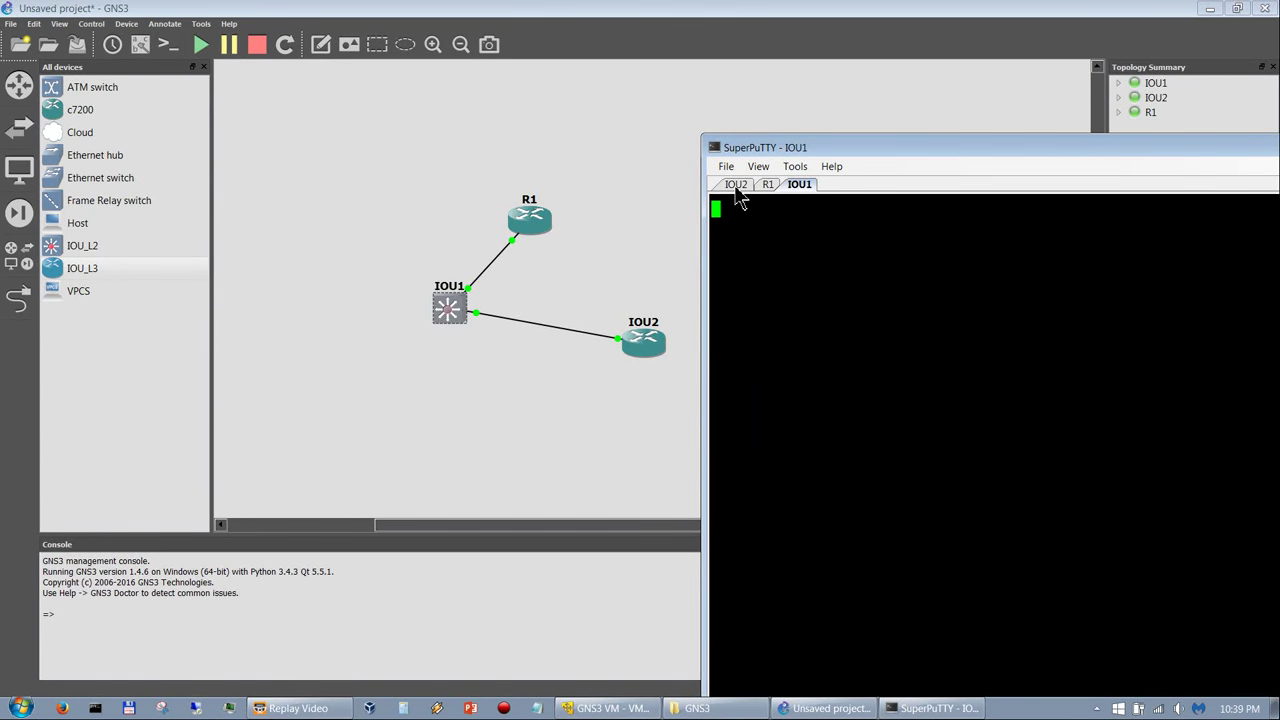
left_click_drag(737, 197, 803, 200)
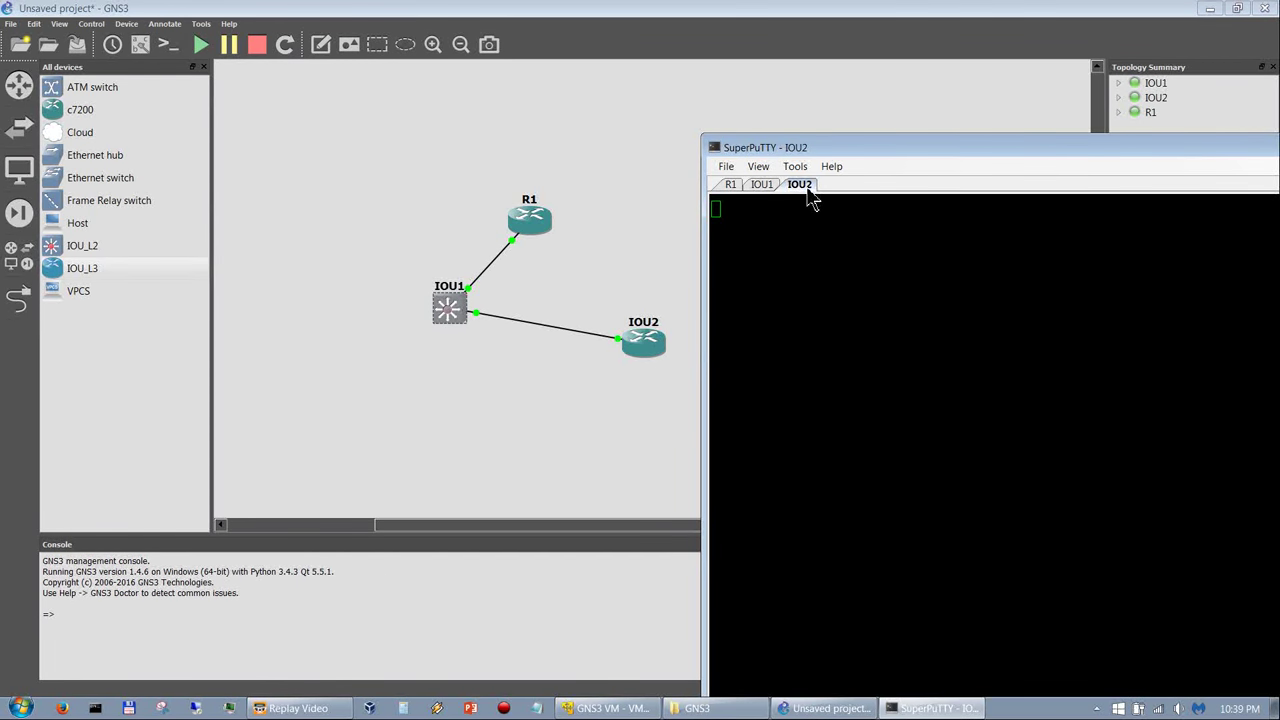
Step: Detach the IOU2 console into a floating window, close it and reopen IOU2's console
left_click_drag(812, 197, 606, 209)
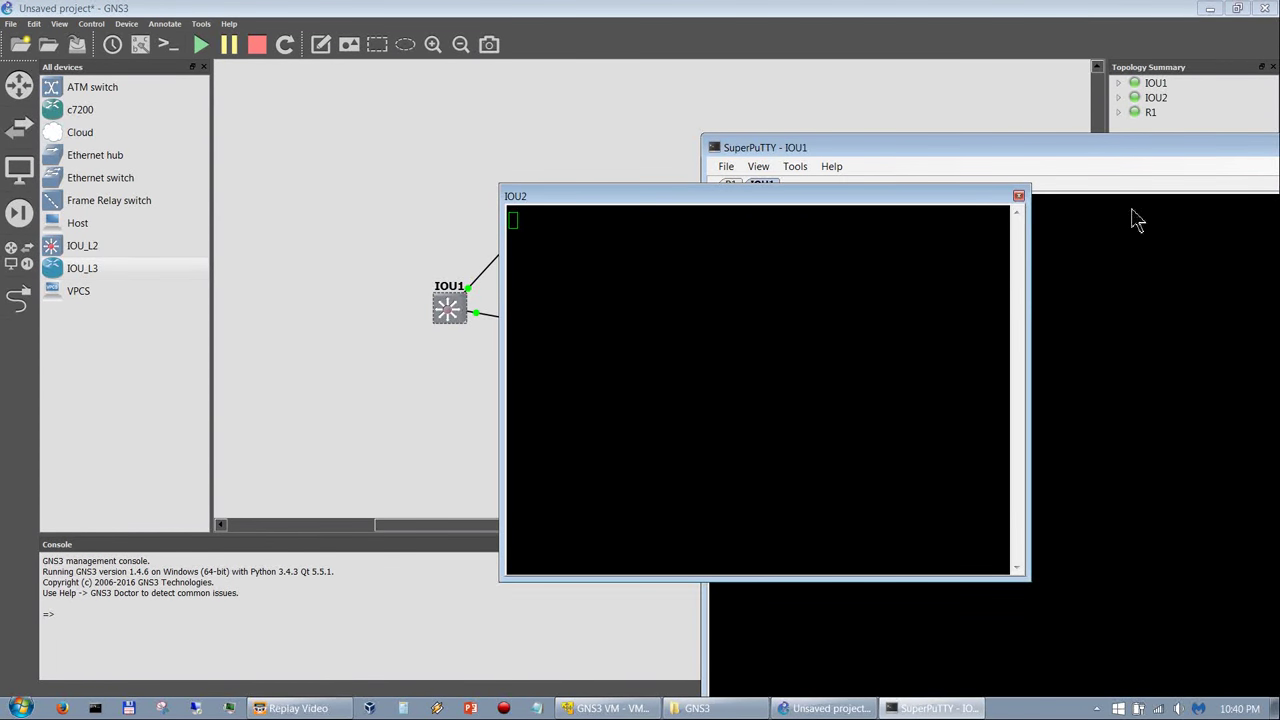
left_click(1018, 196)
double_click(643, 342)
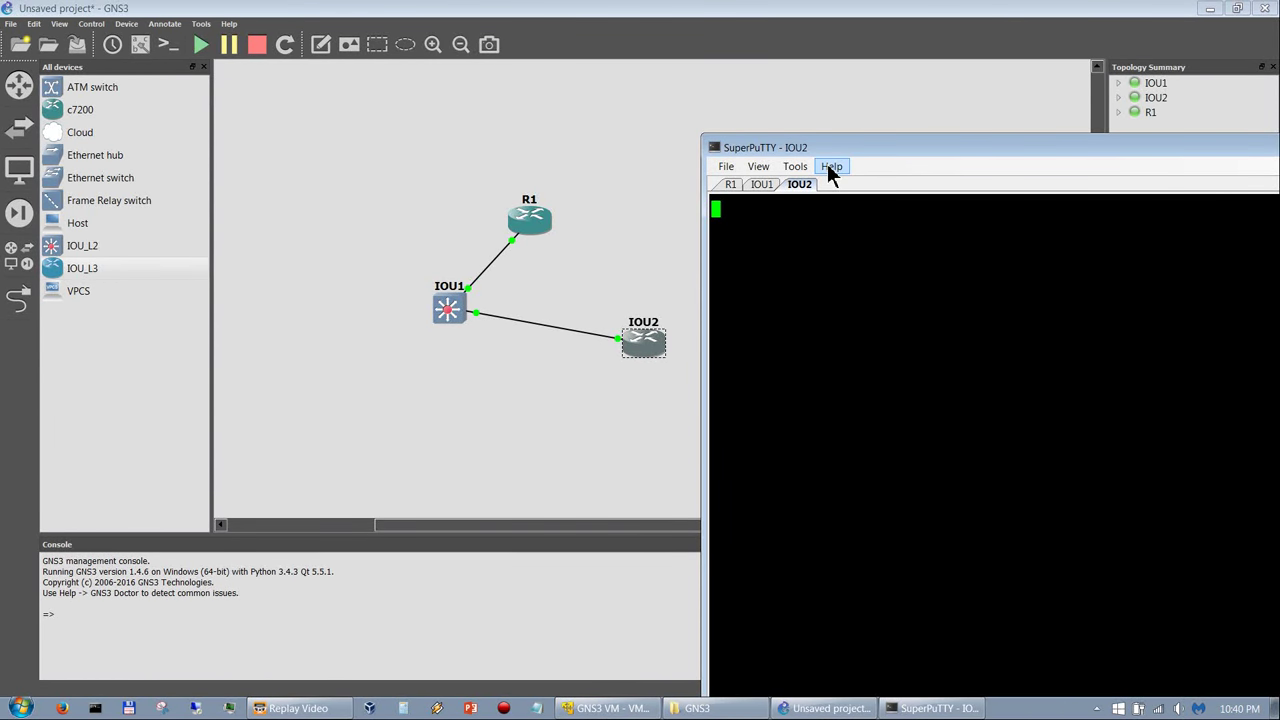
Step: Show the R1 console session, move the SuperPuTTY window fully into view and send blank lines to the R1 prompt
left_click(740, 188)
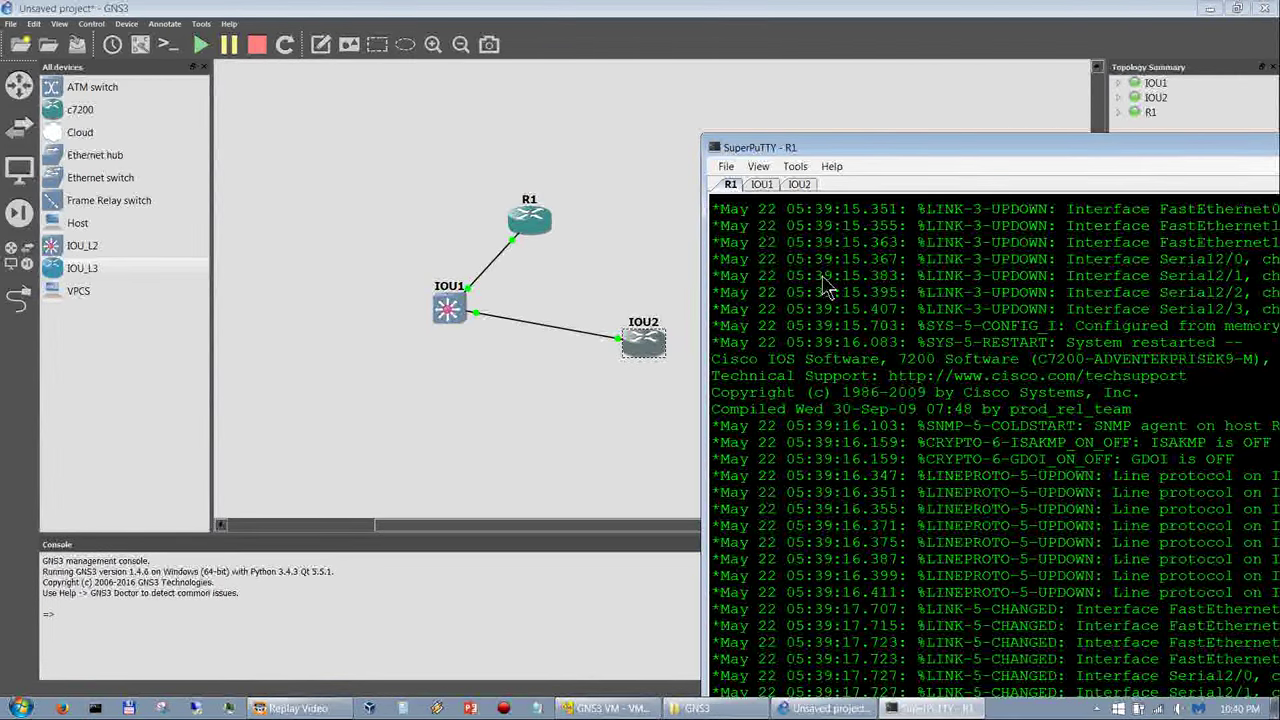
left_click_drag(851, 150, 340, 50)
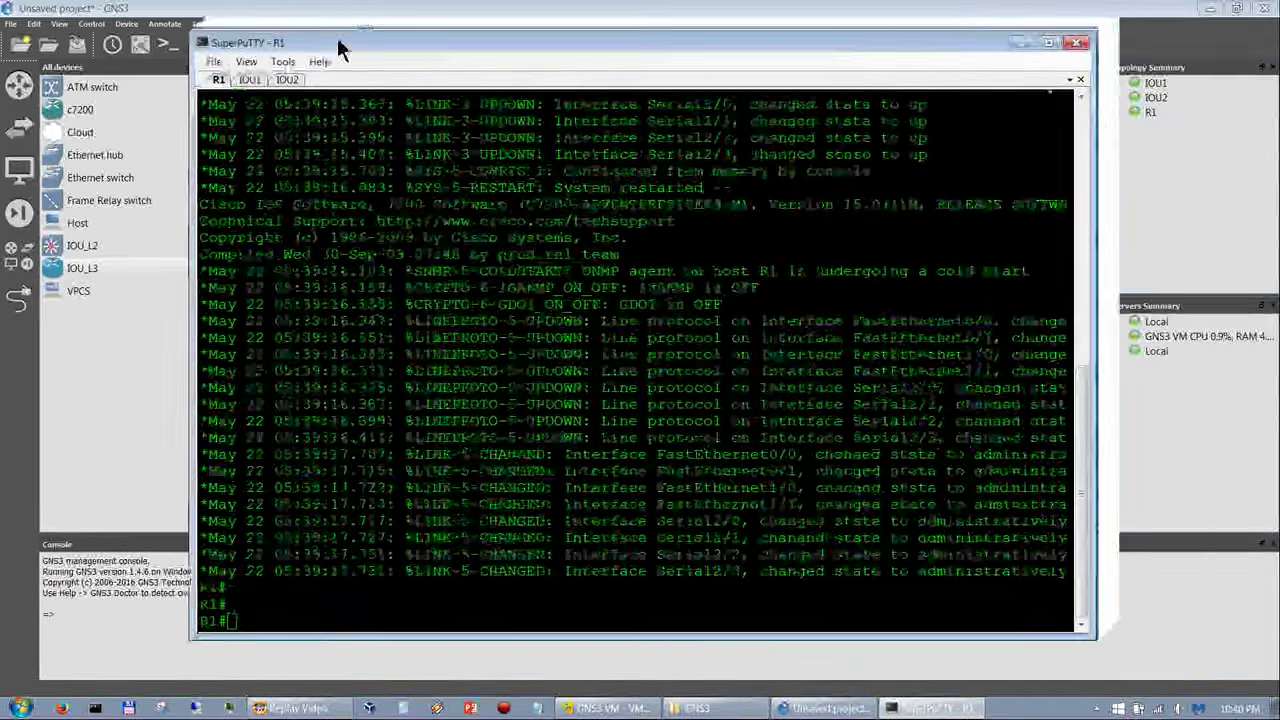
key("Return")
key("Return")
key("Return")
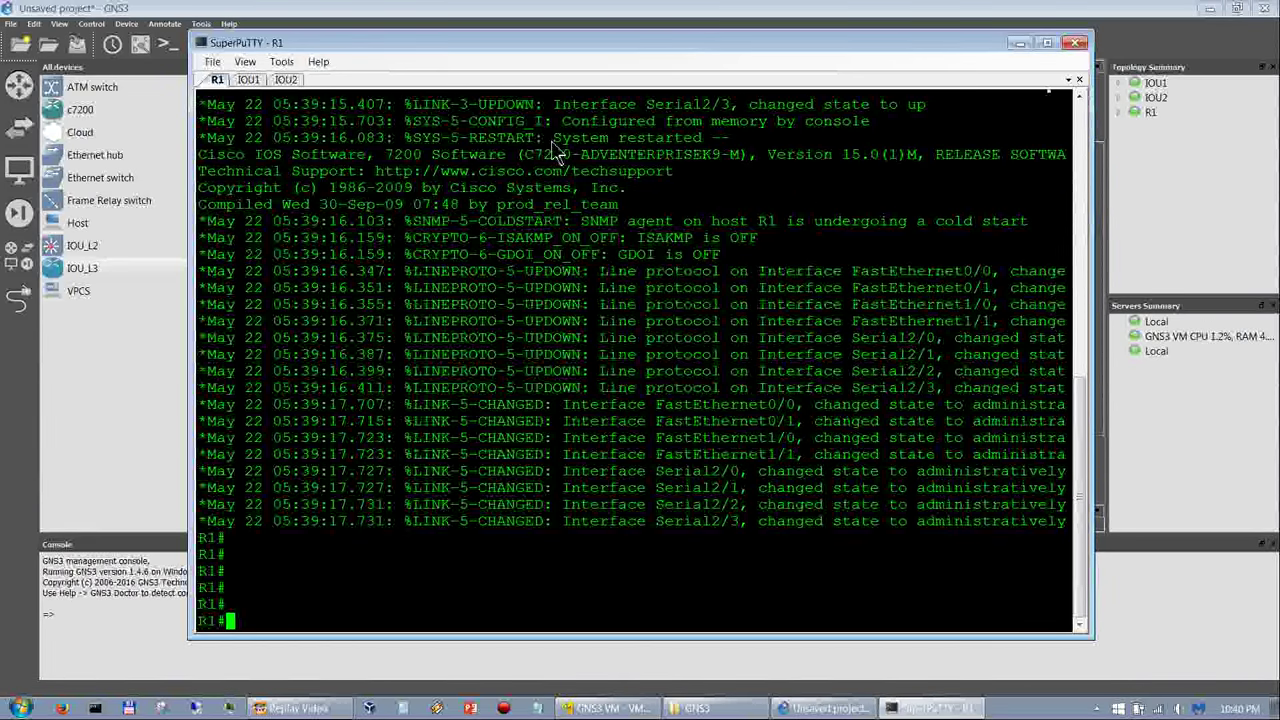
Step: Show the IOU1 console session, send blank lines to its prompt and shift the SuperPuTTY window slightly
left_click(249, 80)
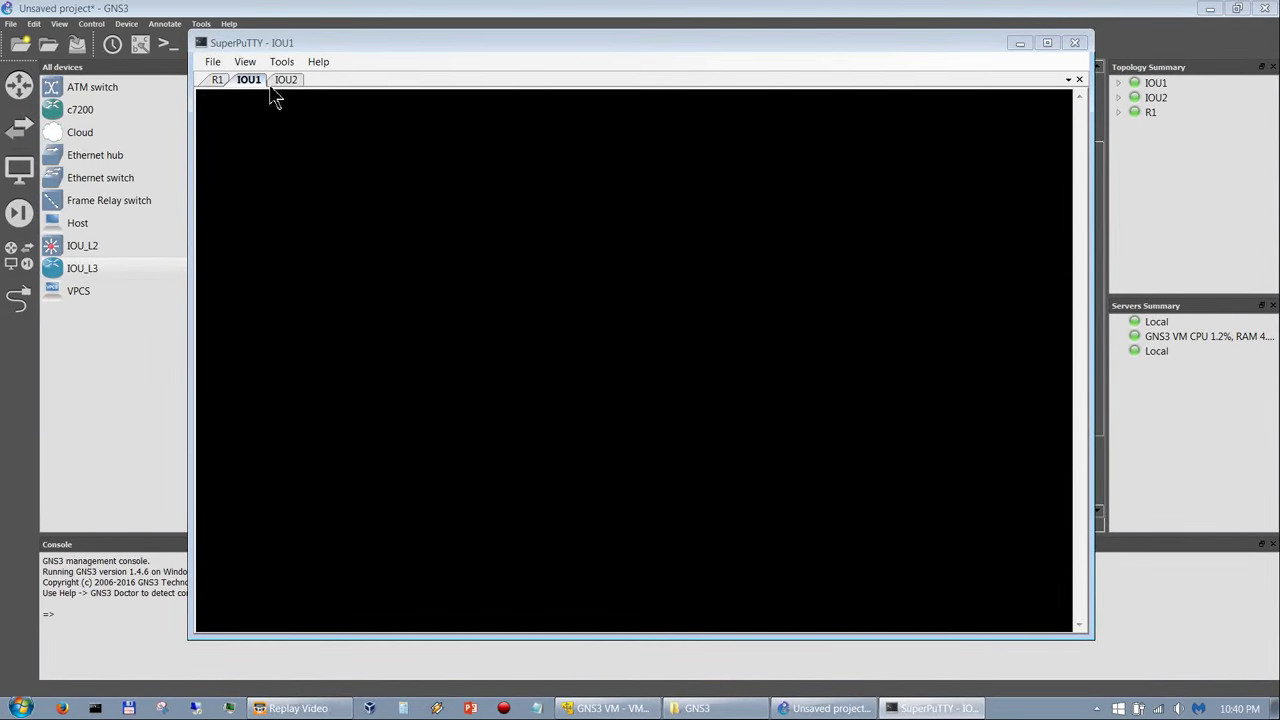
key("Return")
key("Return")
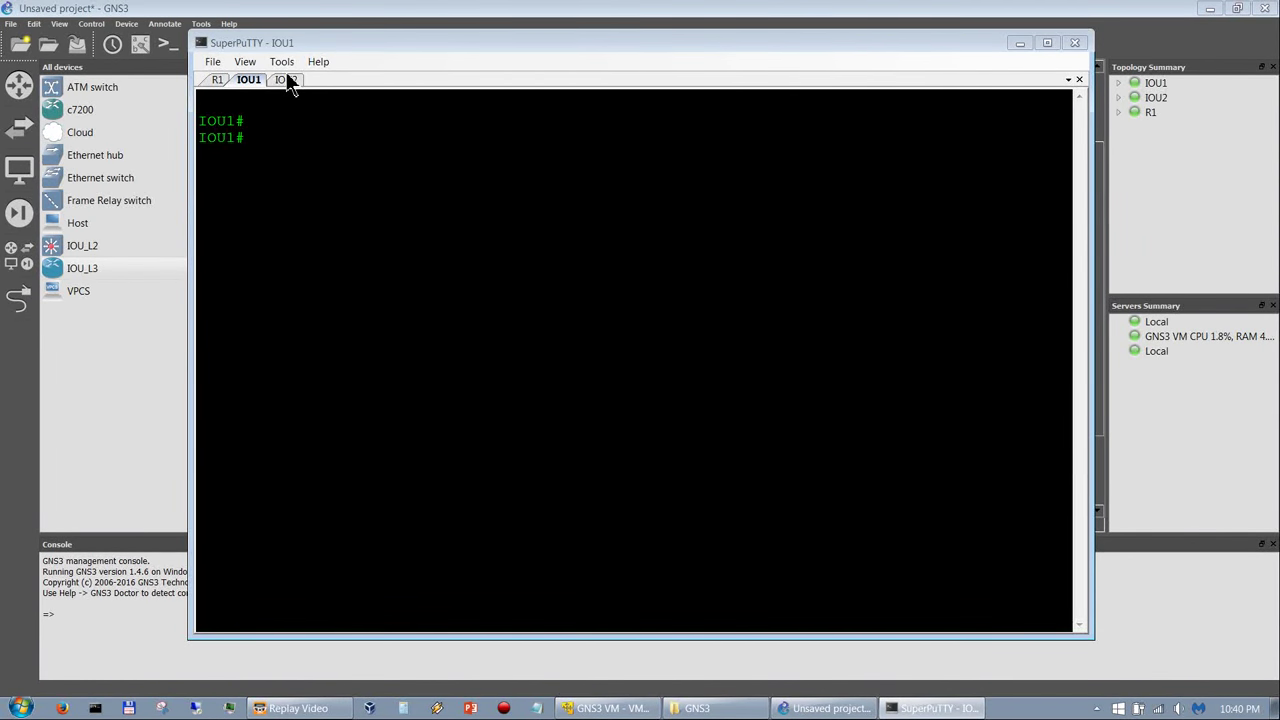
left_click_drag(340, 43, 295, 60)
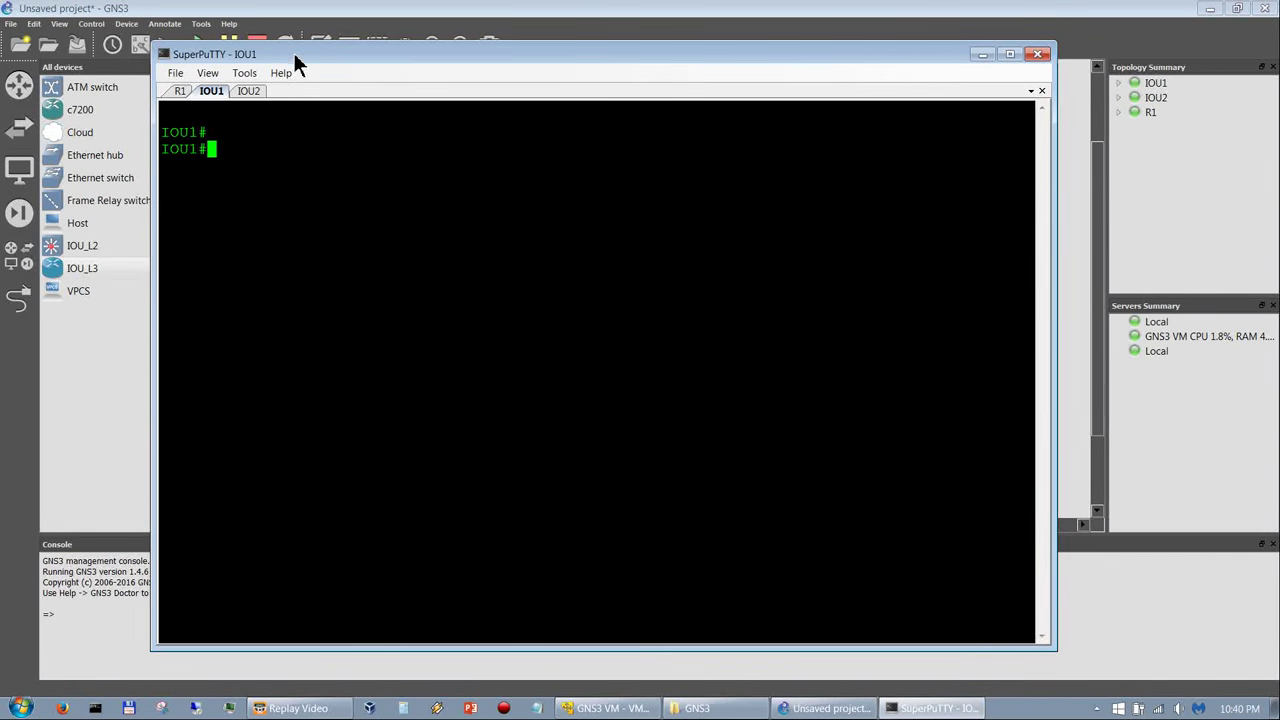
Step: Switch to the IOU2 console session and send several blank lines to check that its prompt responds
left_click(249, 92)
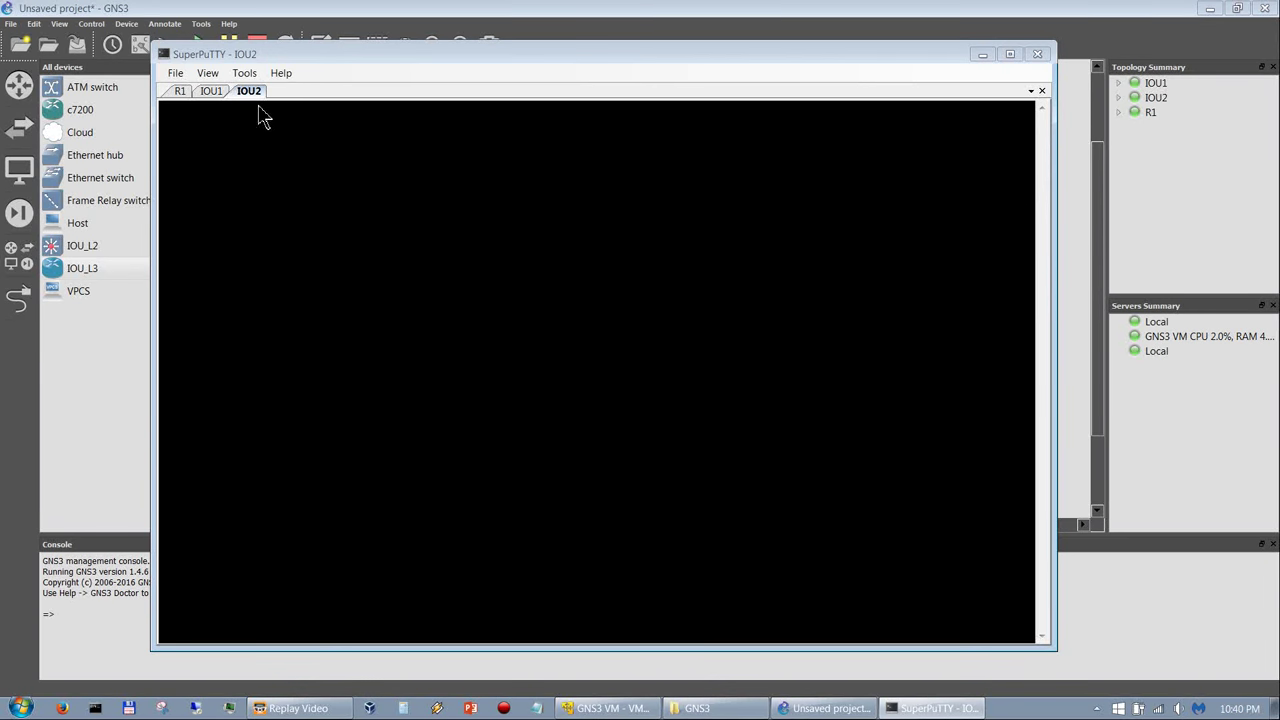
key("Return")
key("Return")
key("Return")
key("Return")
key("Return")
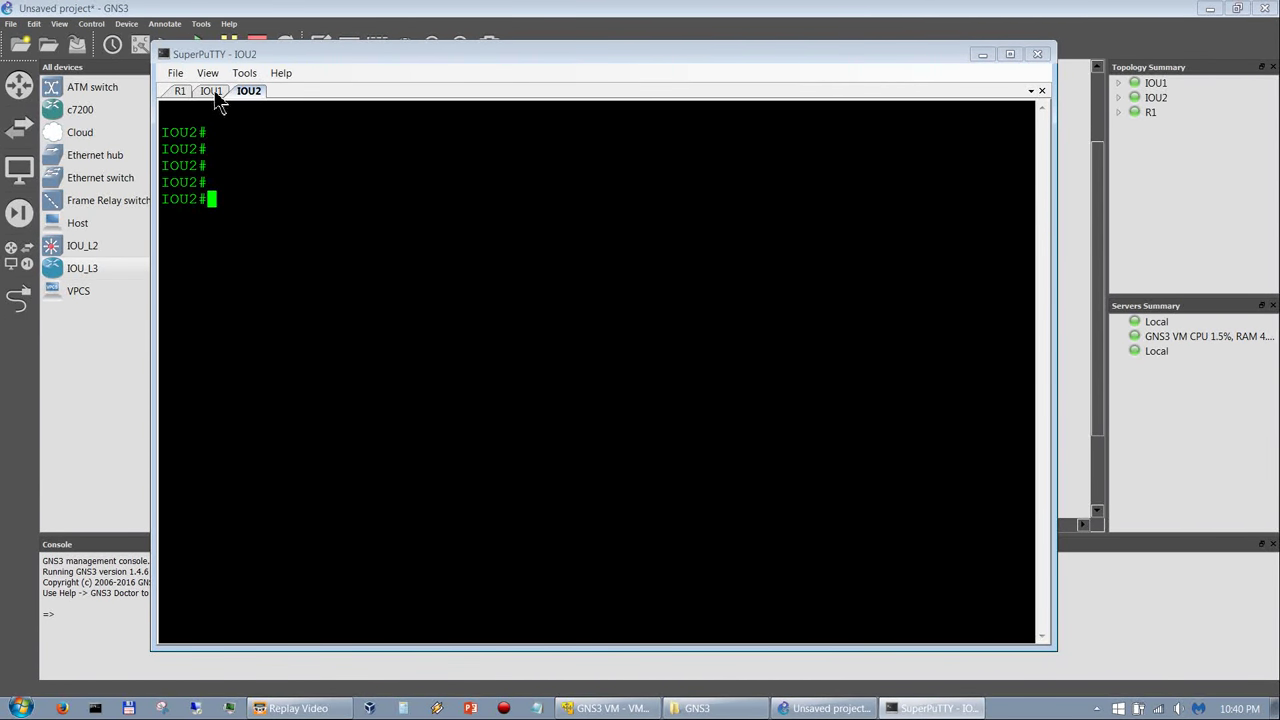
Step: Run "show ver" in the IOU1 console to check its IOS image, and reposition the SuperPuTTY window
left_click(212, 92)
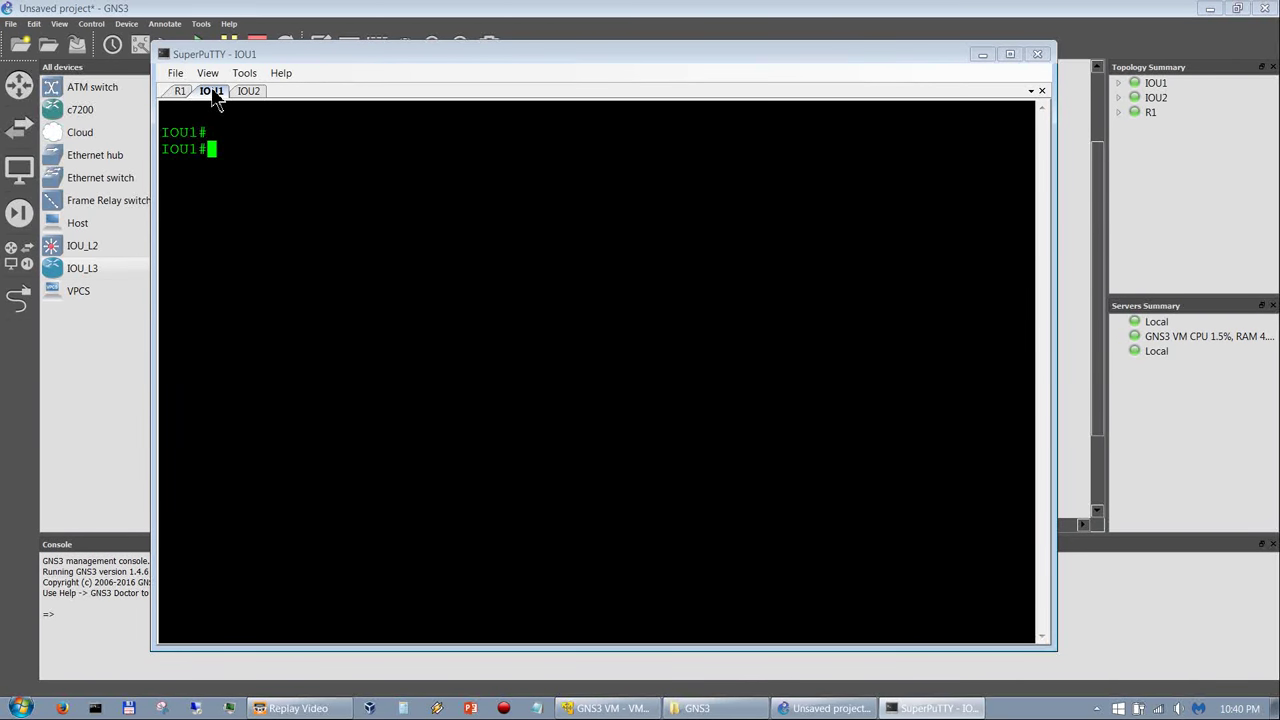
type("show ver")
key("Return")
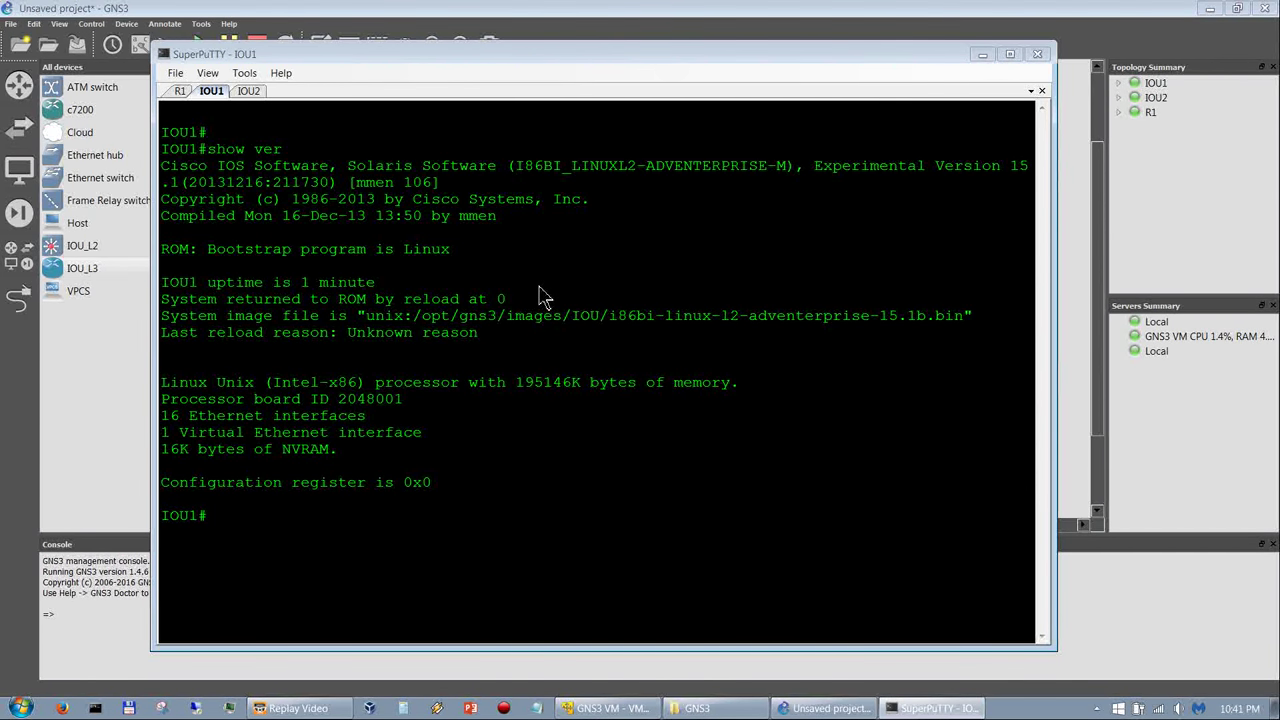
left_click_drag(276, 52, 318, 87)
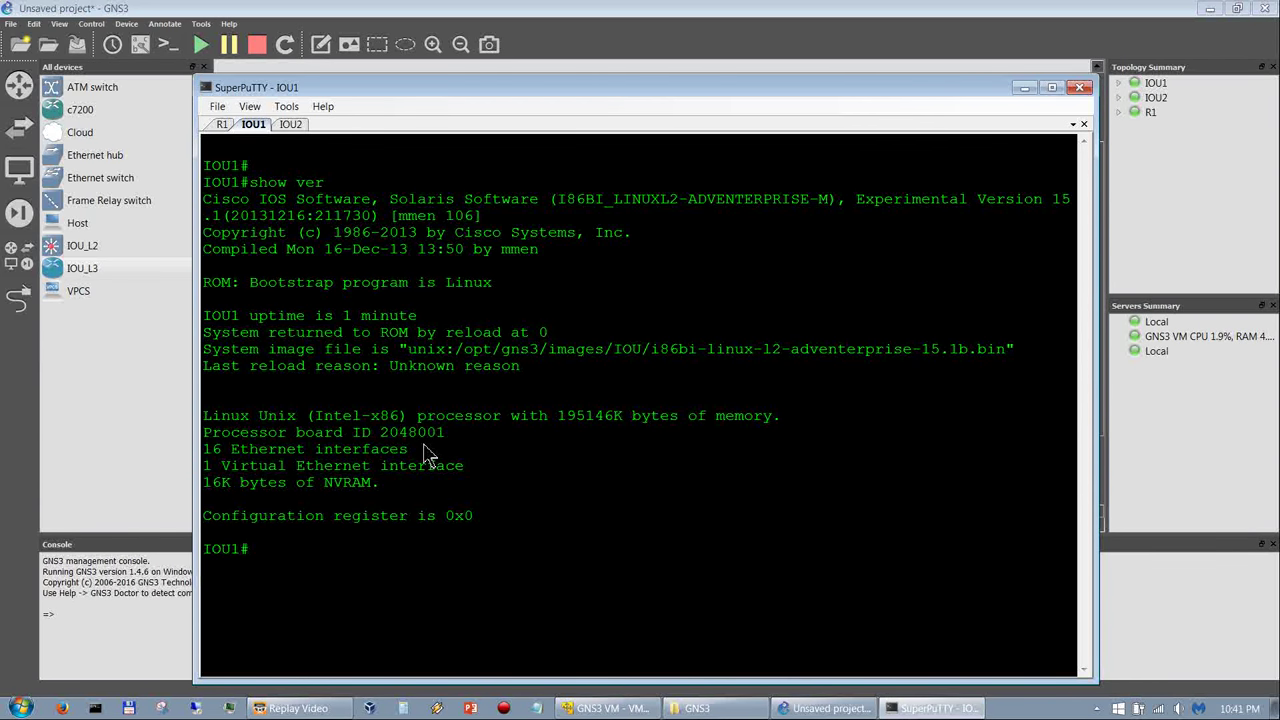
Step: Run "show ver" in the IOU2 console and page through to the end of its output
left_click(291, 125)
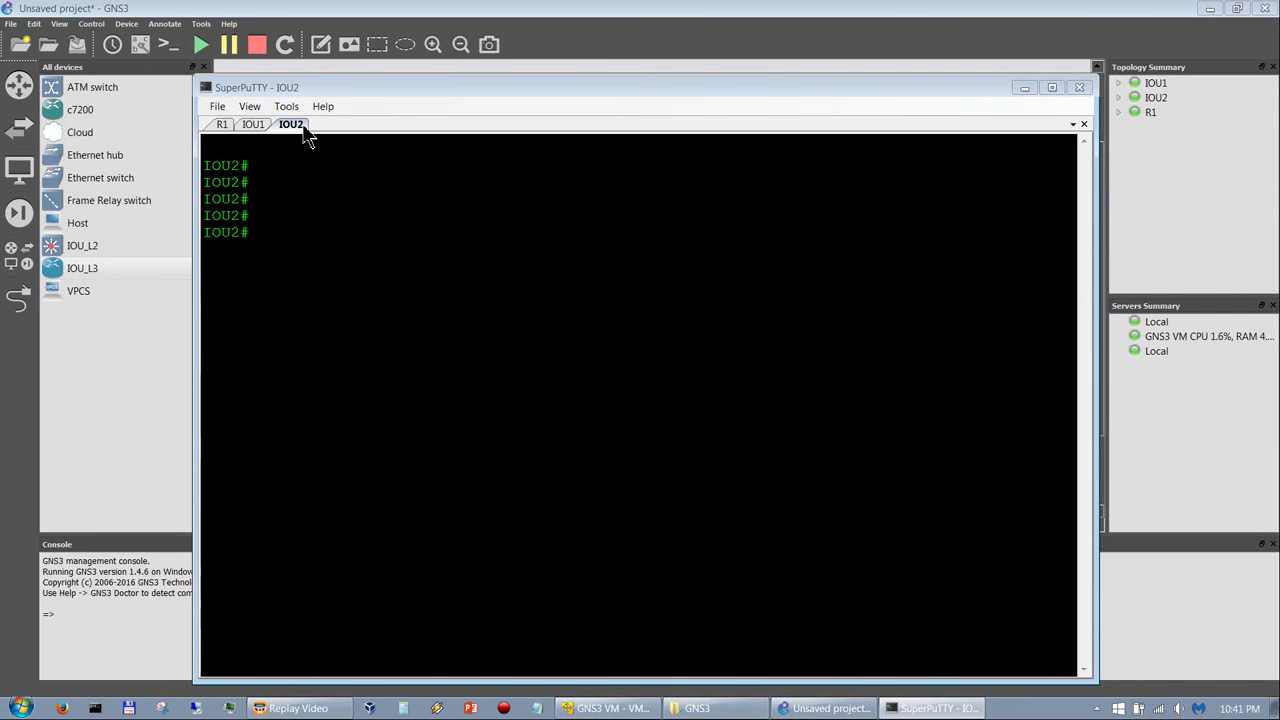
type("show vers")
key("BackSpace")
key("BackSpace")
key("BackSpace")
type("w")
key("BackSpace")
type("er")
key("Return")
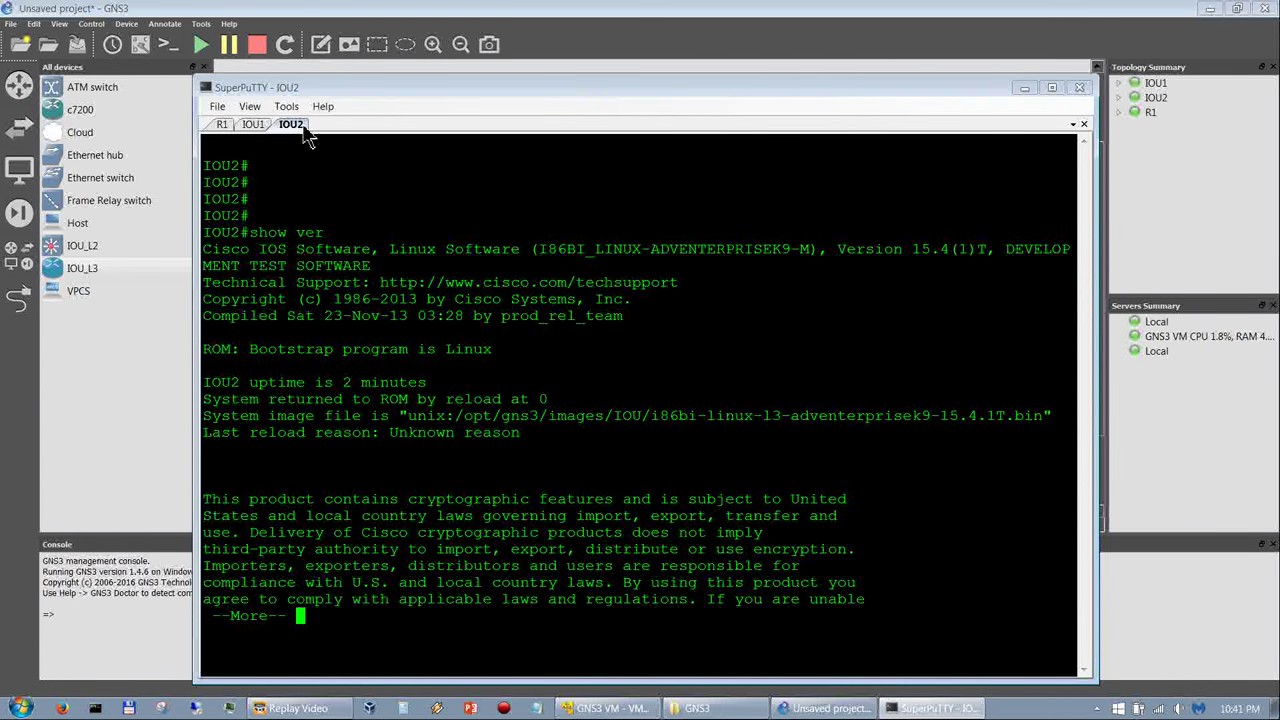
key("space")
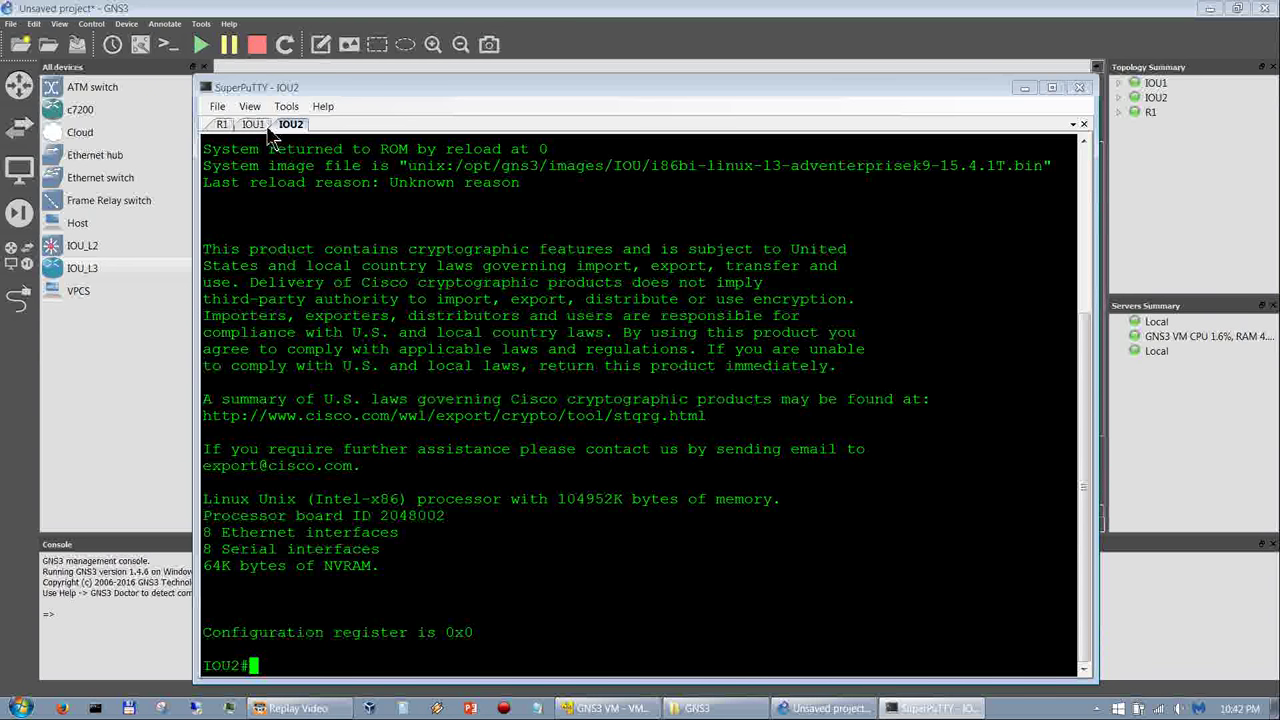
Step: Return to the R1 session, open the SuperPuTTY options and review the GUI, Shortcuts and Advanced settings
left_click(222, 126)
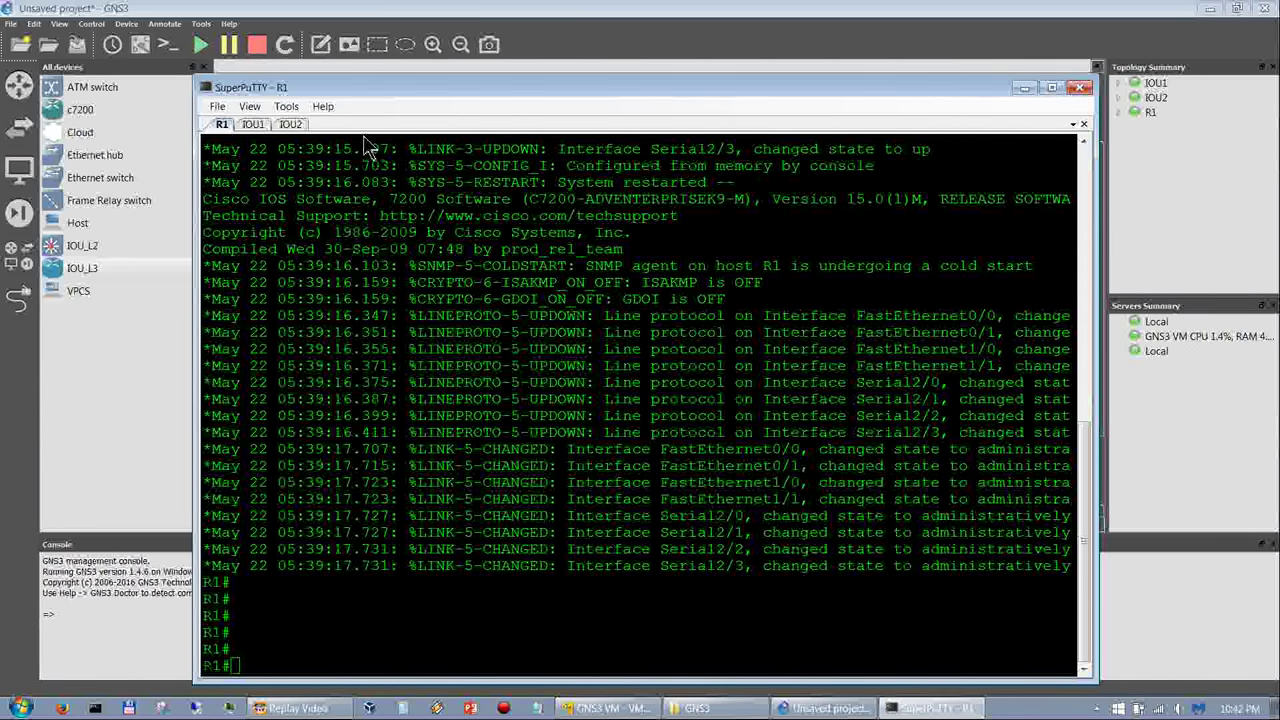
left_click(286, 106)
left_click(318, 168)
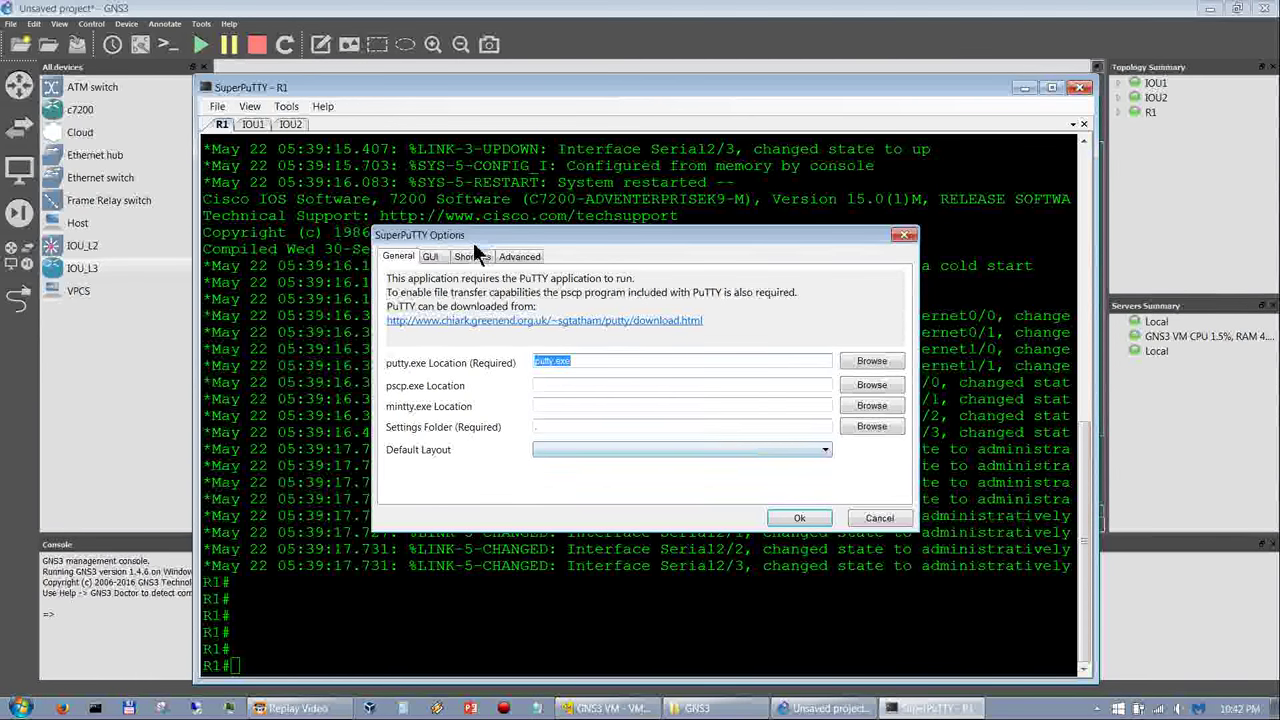
left_click(430, 256)
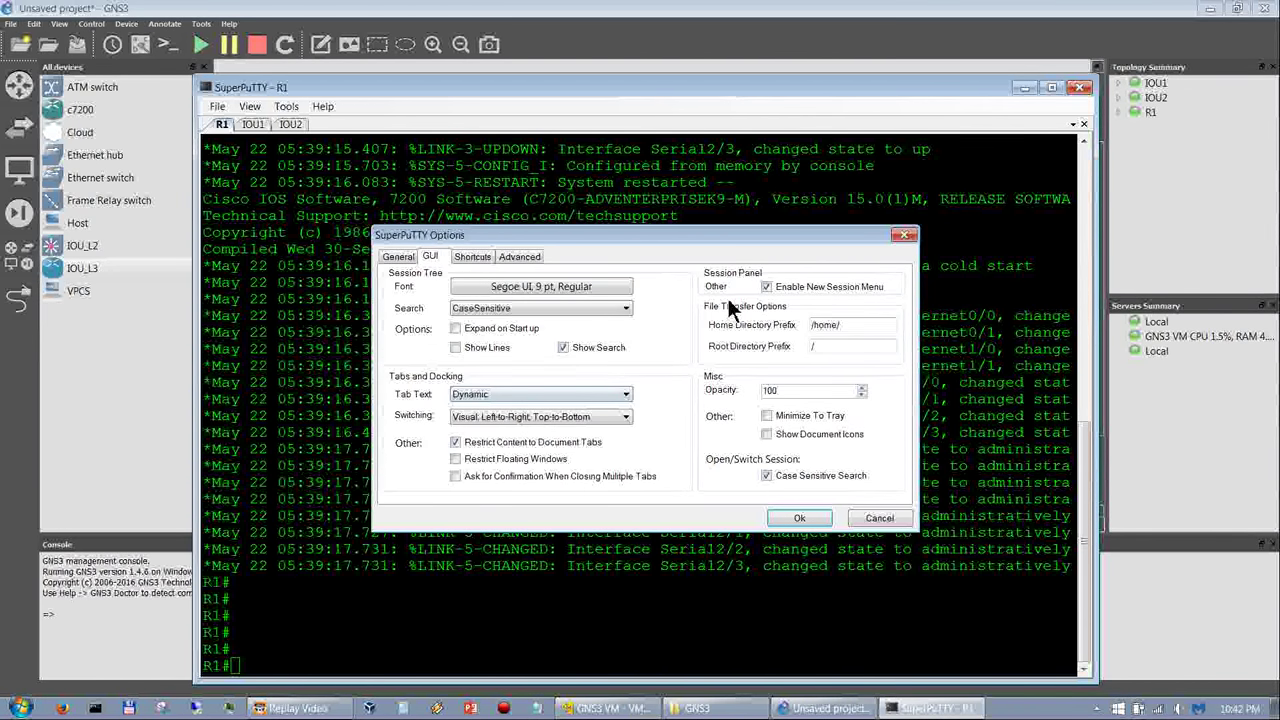
left_click(470, 257)
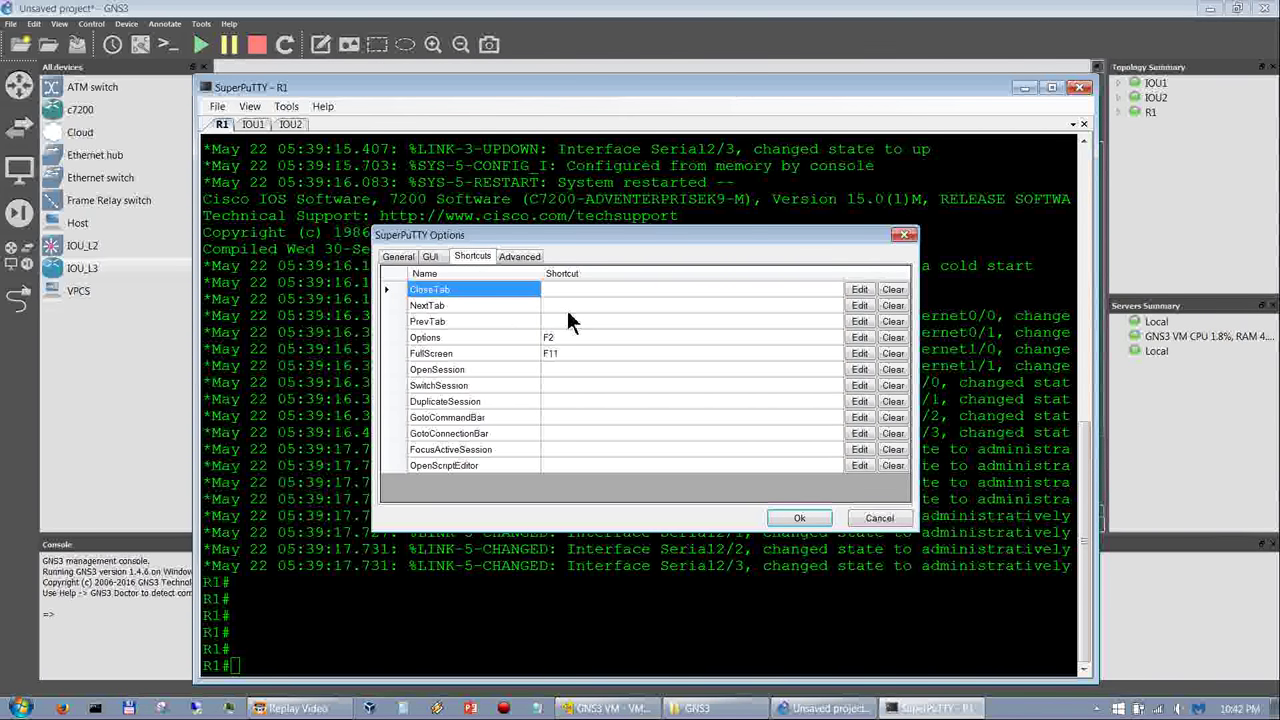
left_click(519, 256)
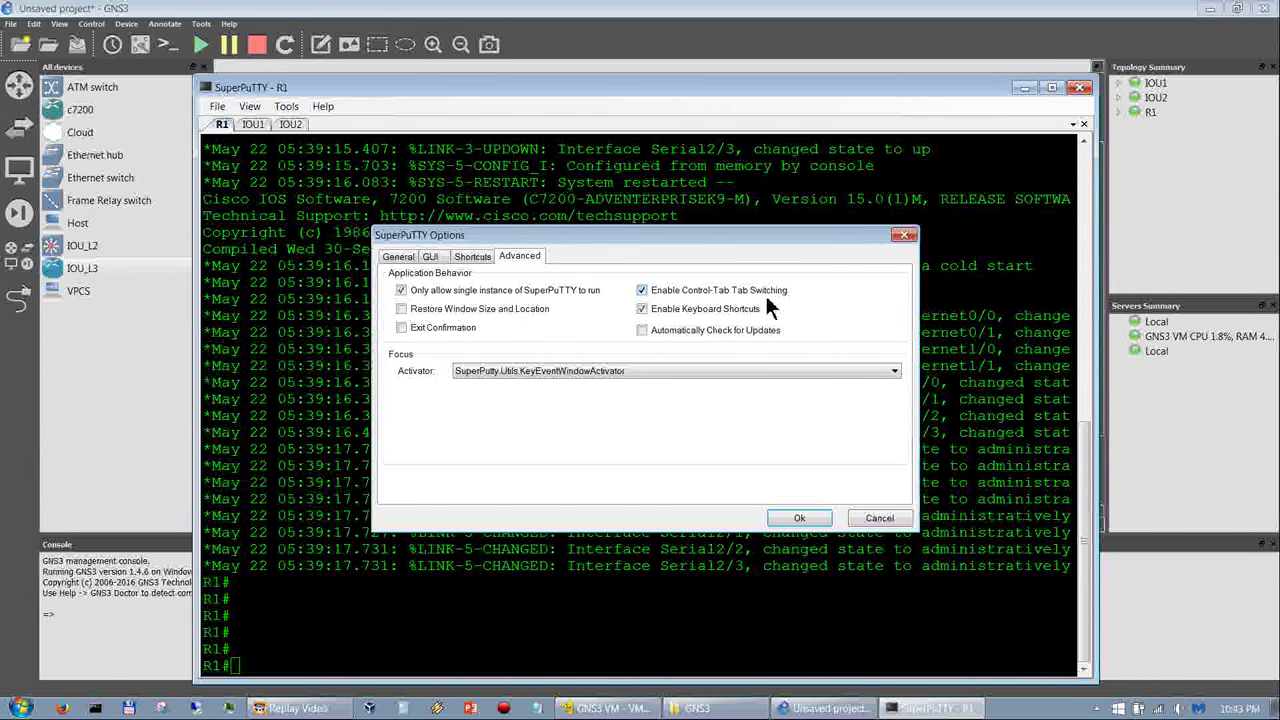
Step: Set the putty.exe location in the general options to C:\Program Files\GNS3\putty.exe by browsing to the file
left_click(398, 257)
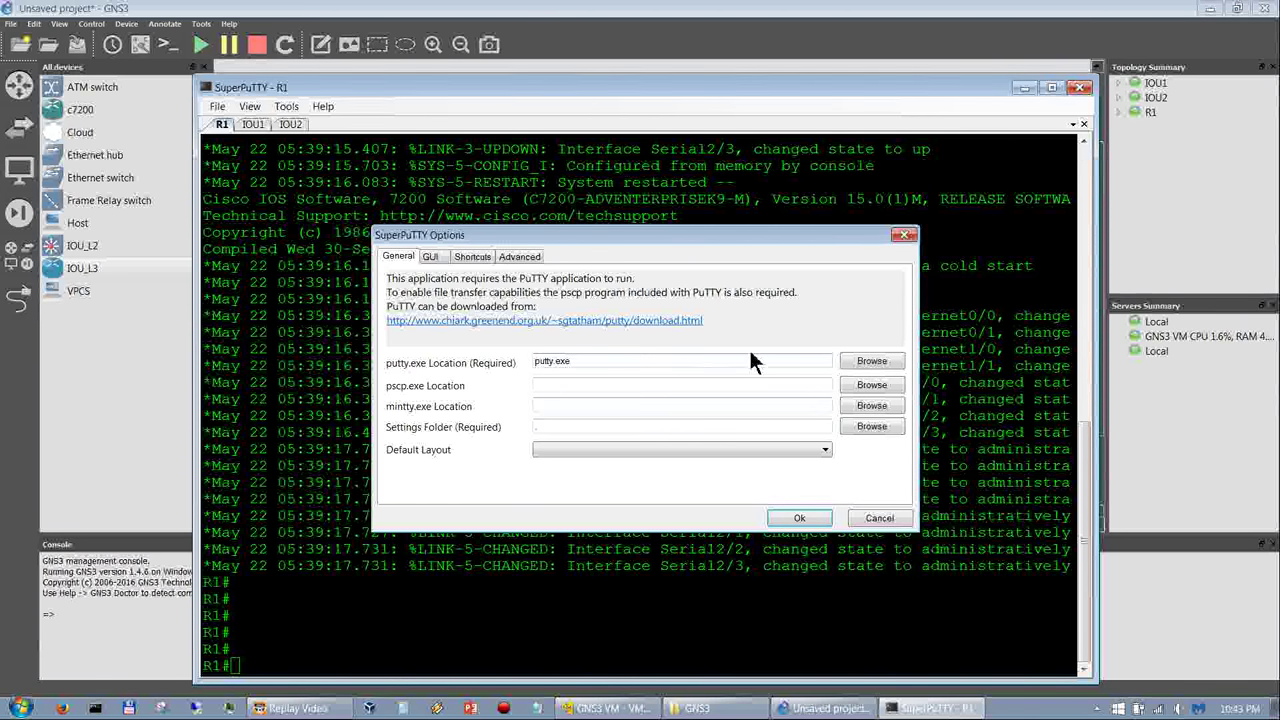
left_click(852, 362)
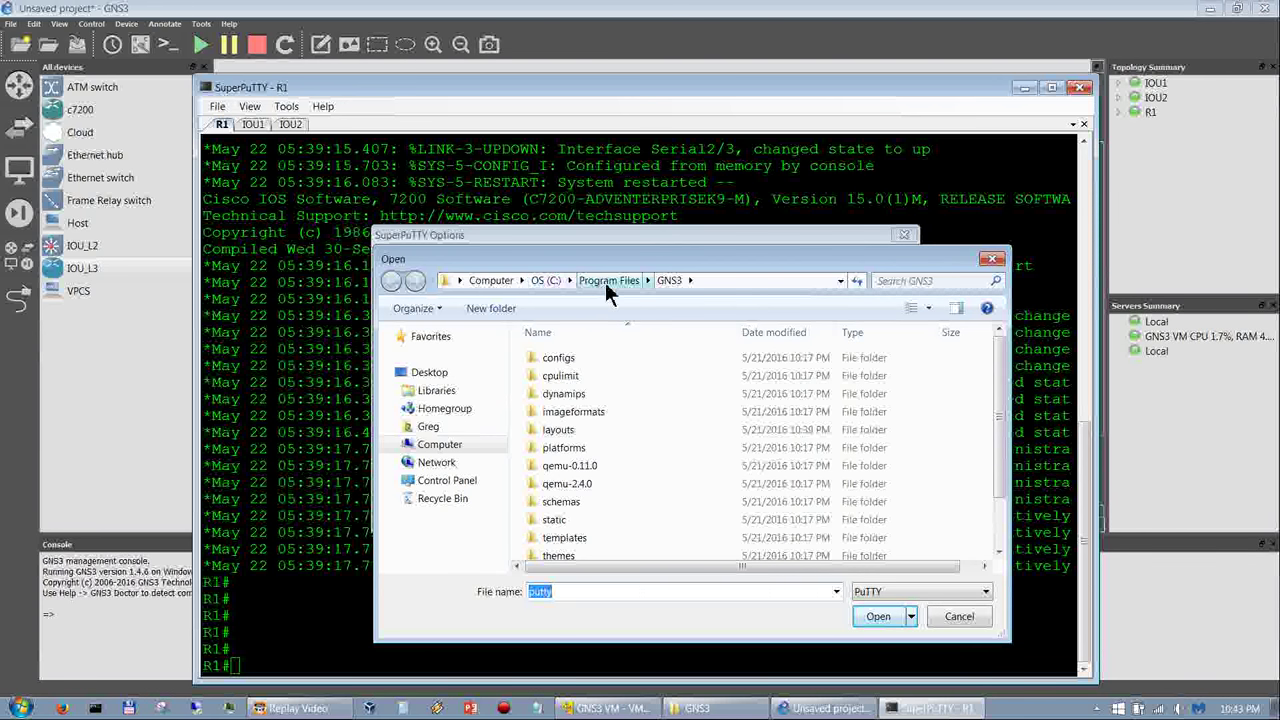
left_click(869, 617)
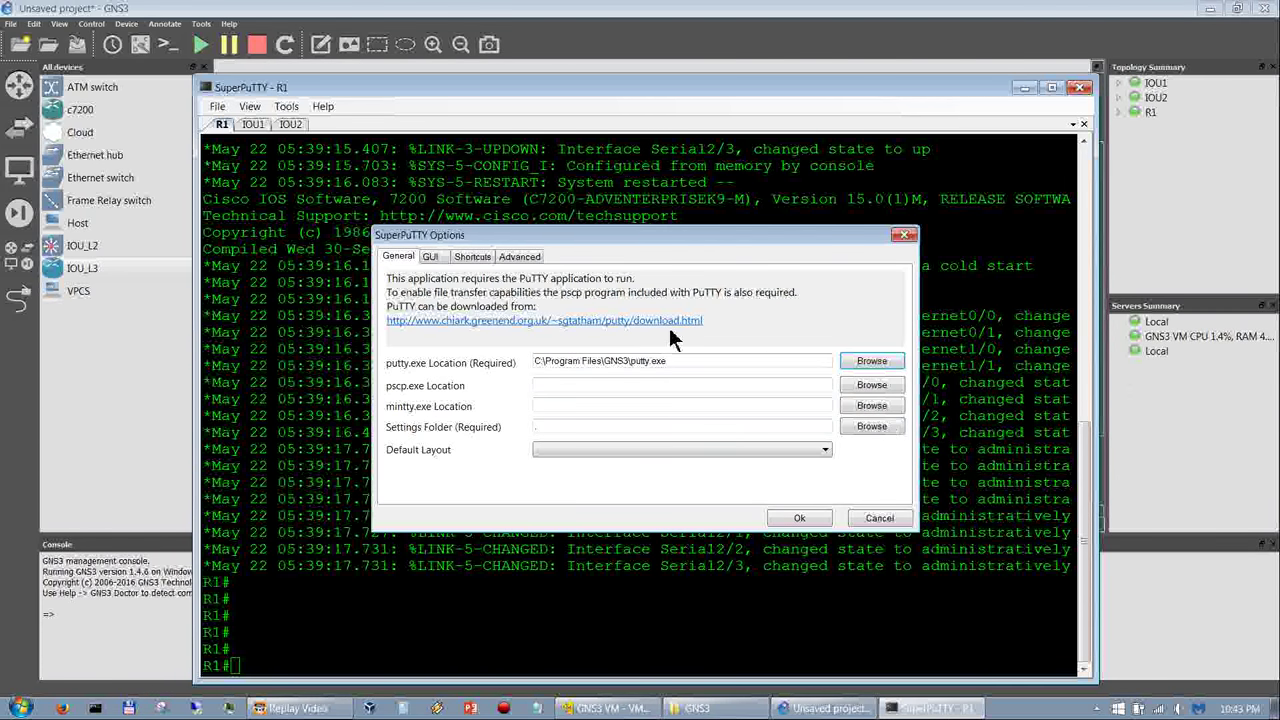
Step: Set the SuperPuTTY settings folder to C:\Program Files\GNS3 by browsing the C: drive
left_click(869, 427)
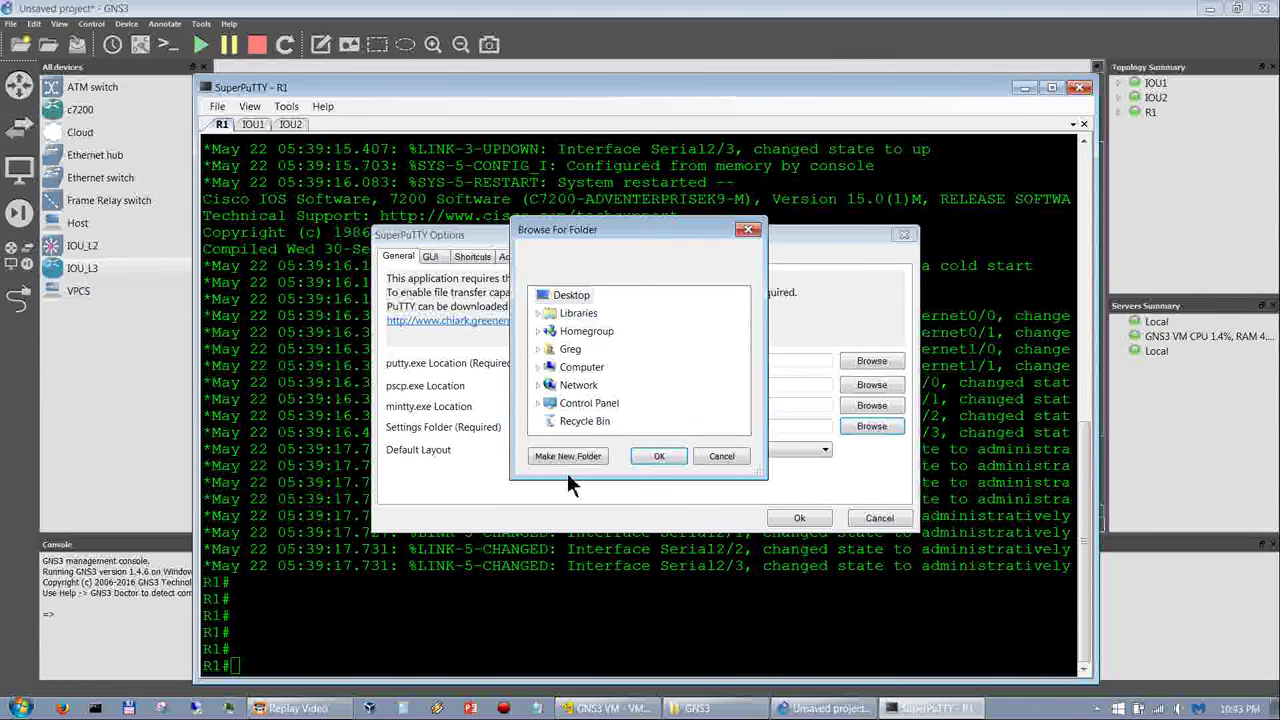
left_click(538, 367)
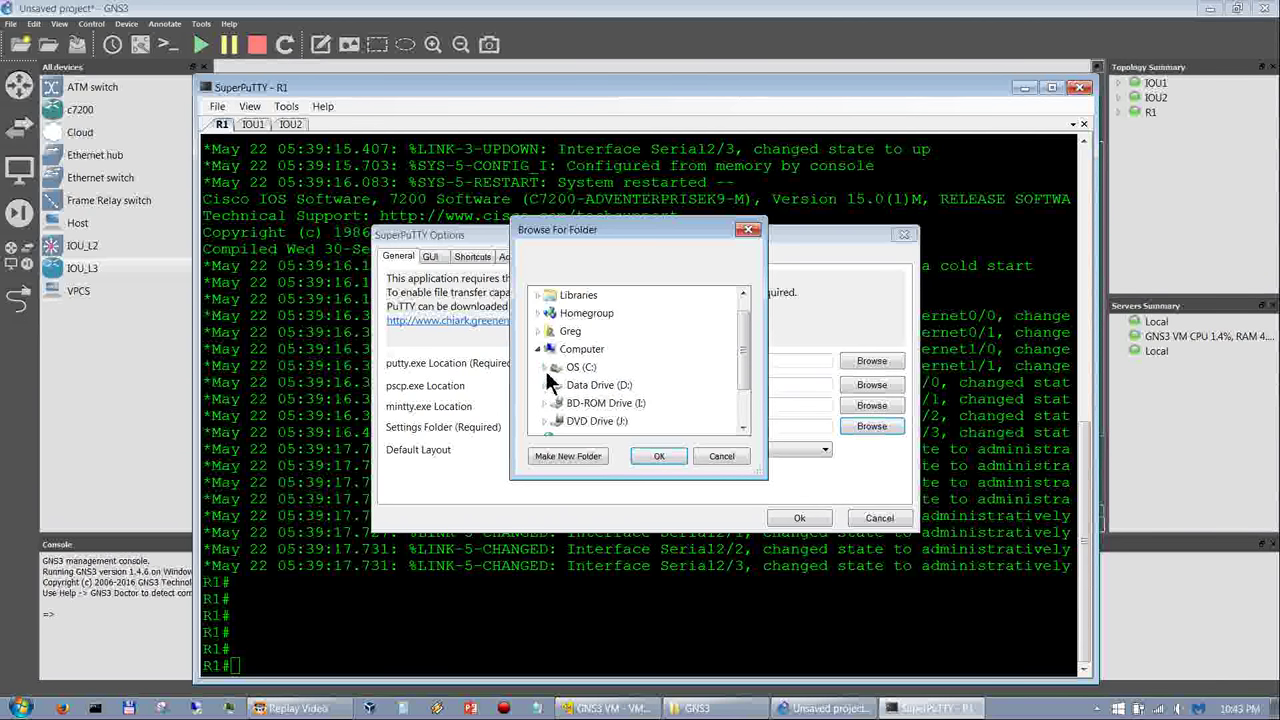
left_click(545, 367)
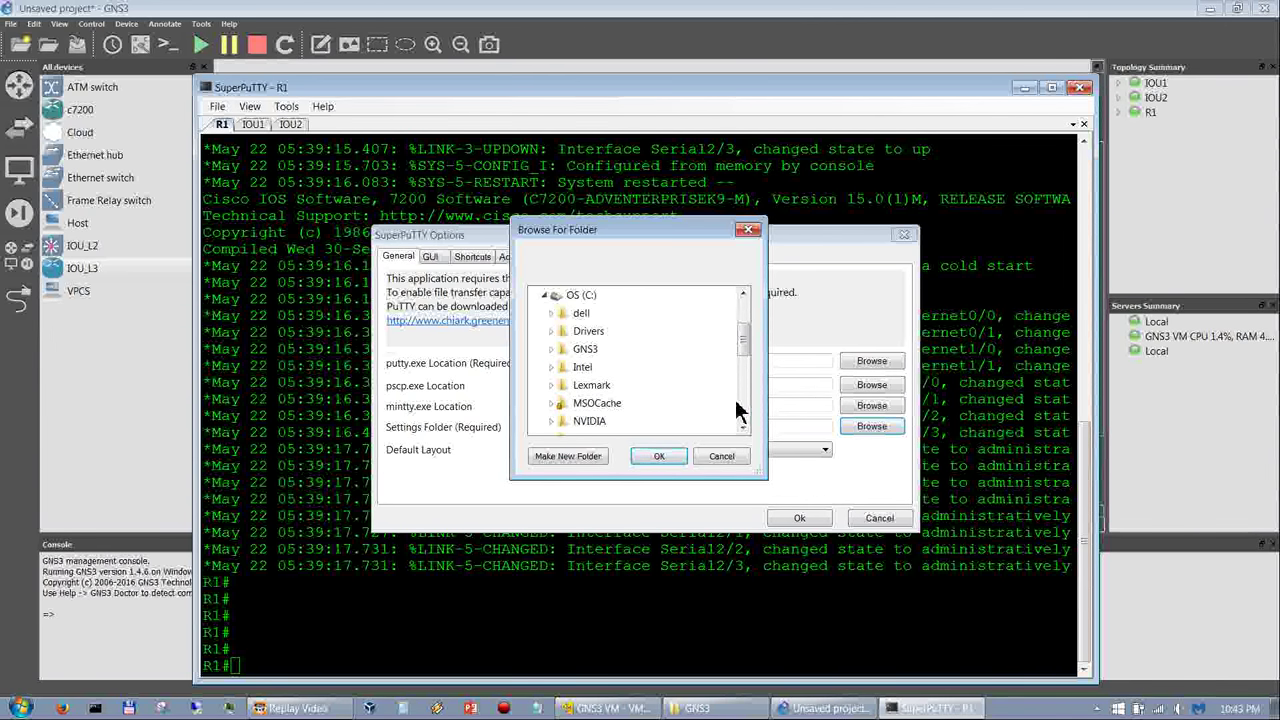
scroll(740, 405, "down", 2)
left_click(551, 347)
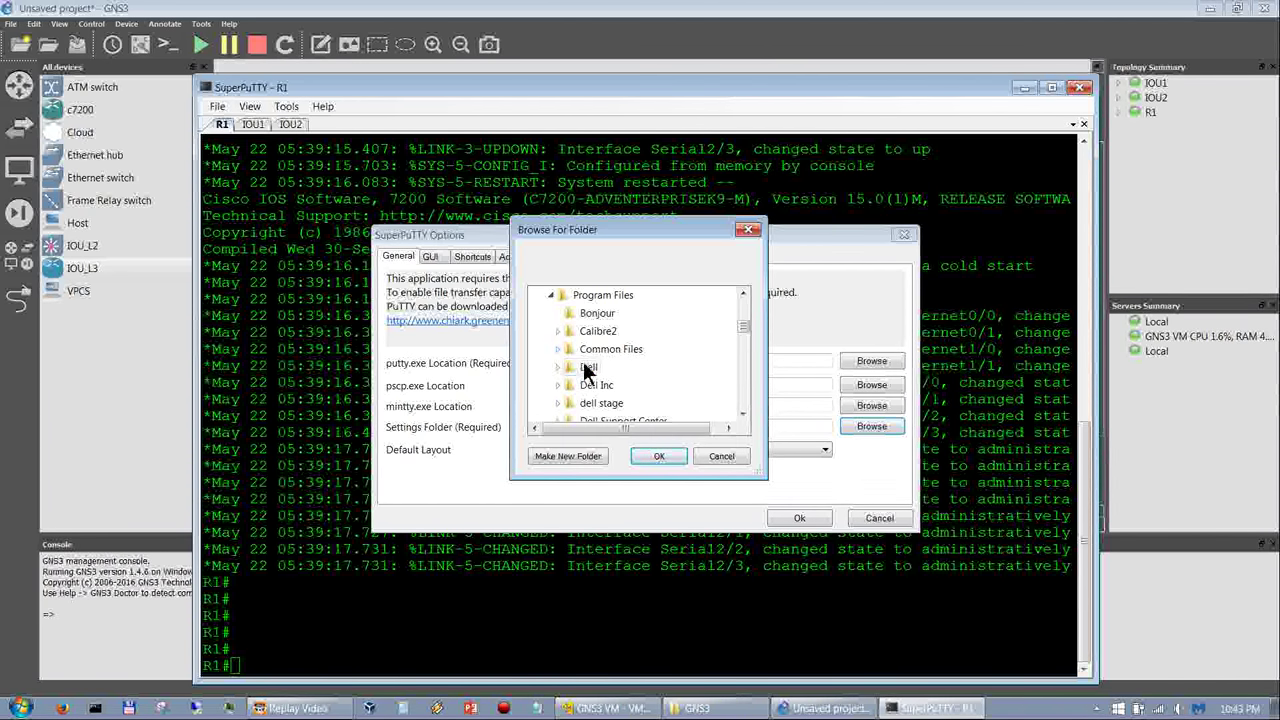
scroll(745, 400, "down", 2)
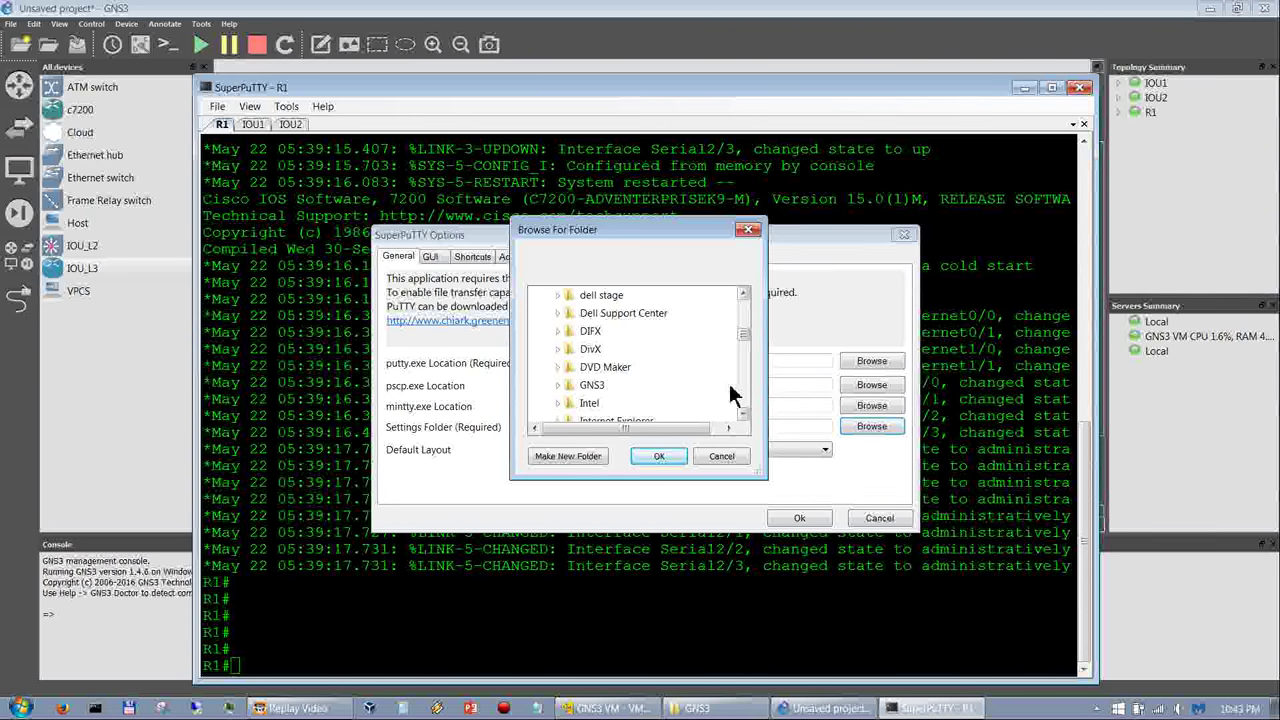
left_click(590, 387)
left_click(658, 456)
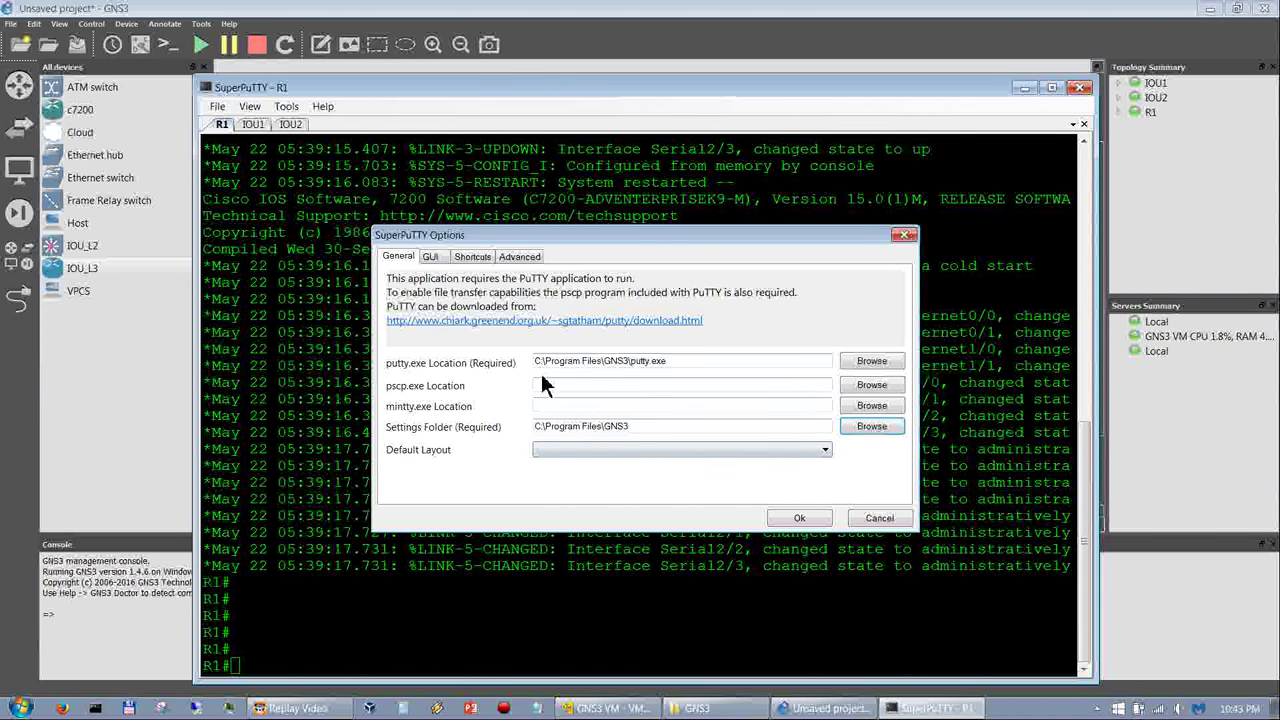
Step: Review the GUI, Shortcuts and Advanced options once more, return to the general options and save the SuperPuTTY options
left_click(437, 254)
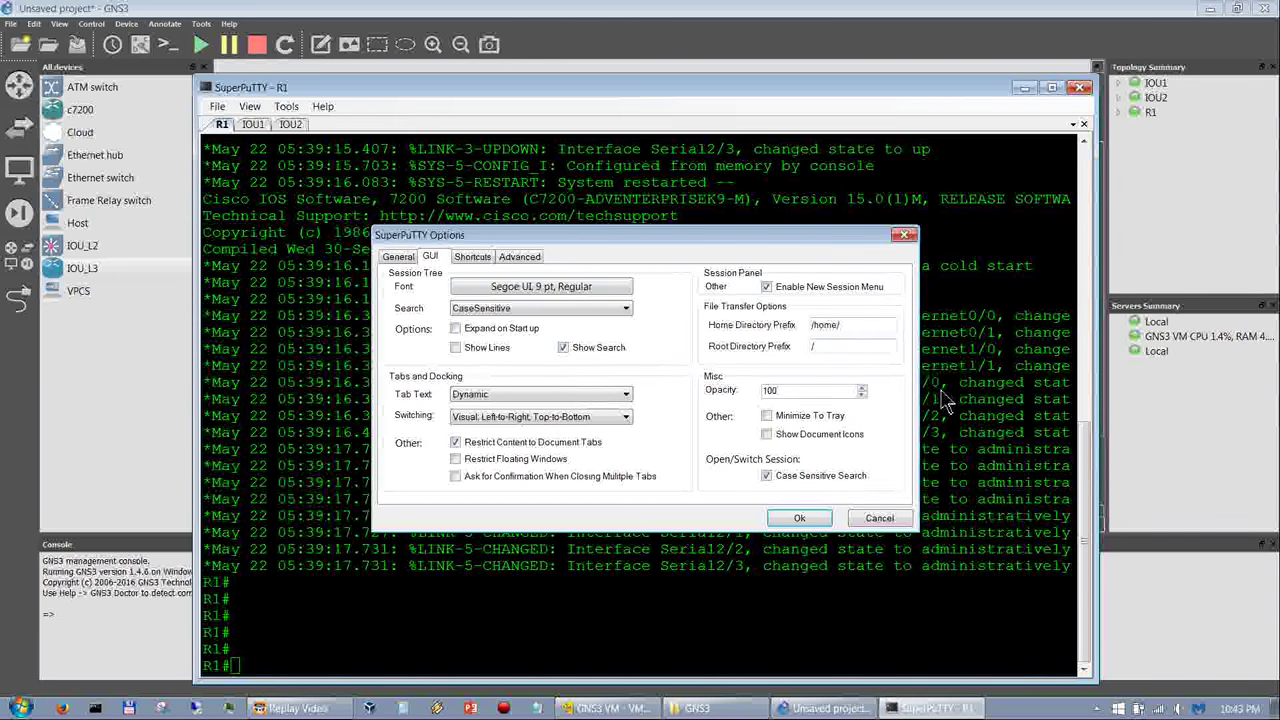
left_click(477, 255)
left_click(516, 256)
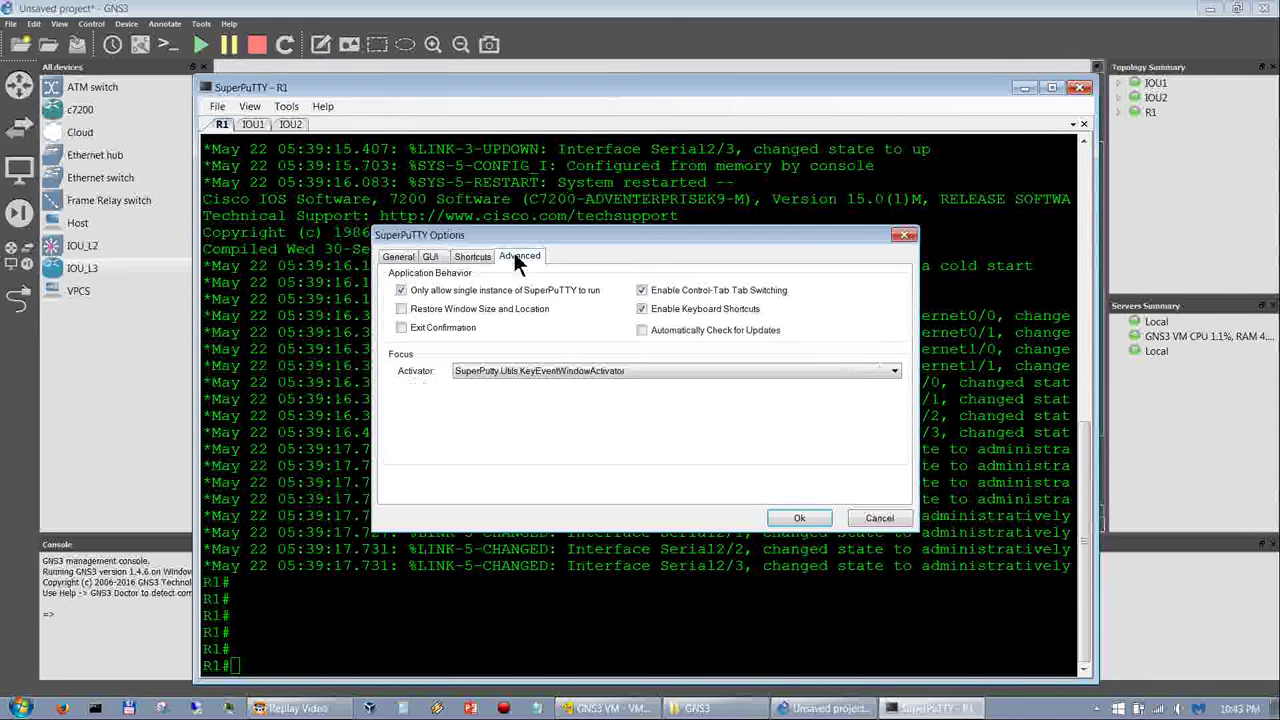
left_click(400, 255)
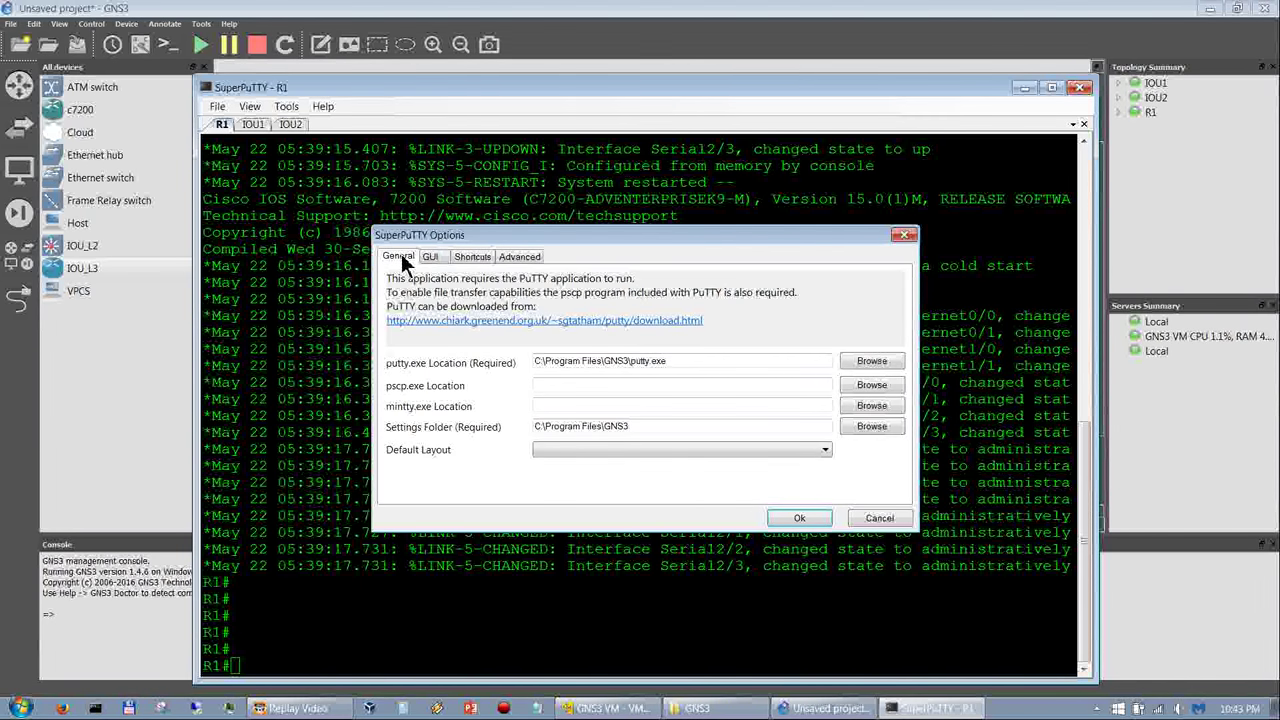
left_click(797, 517)
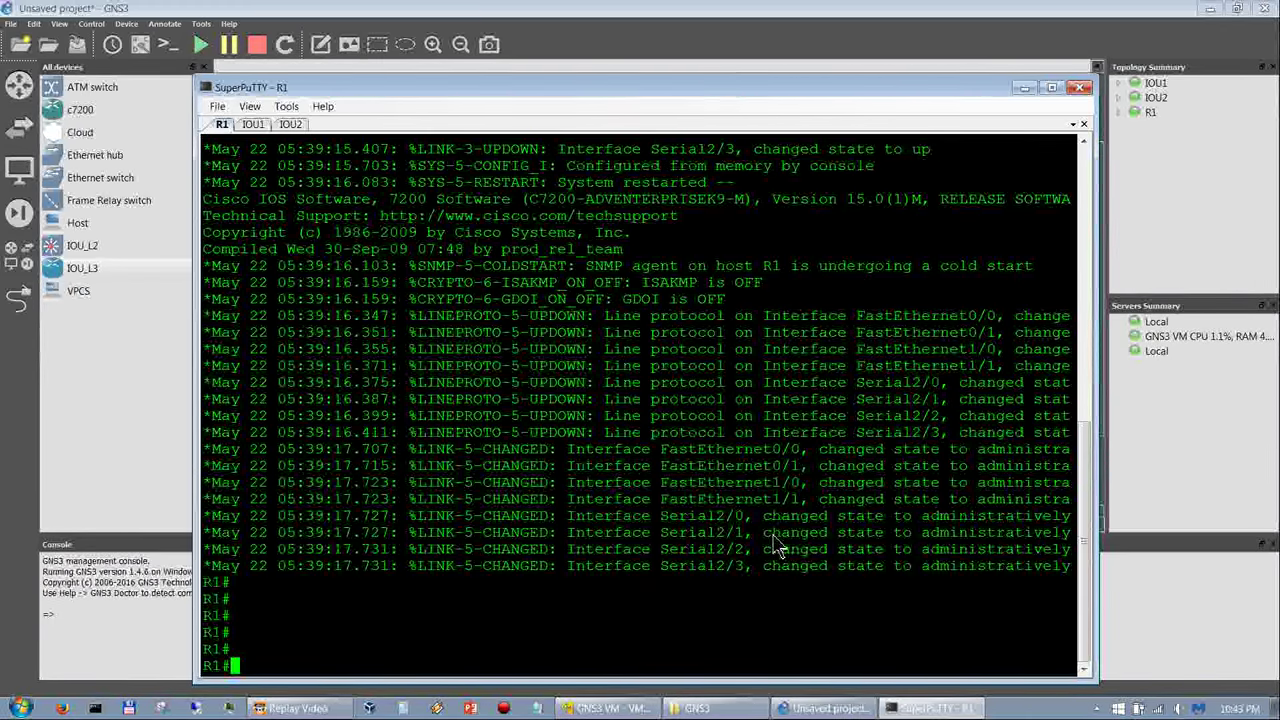